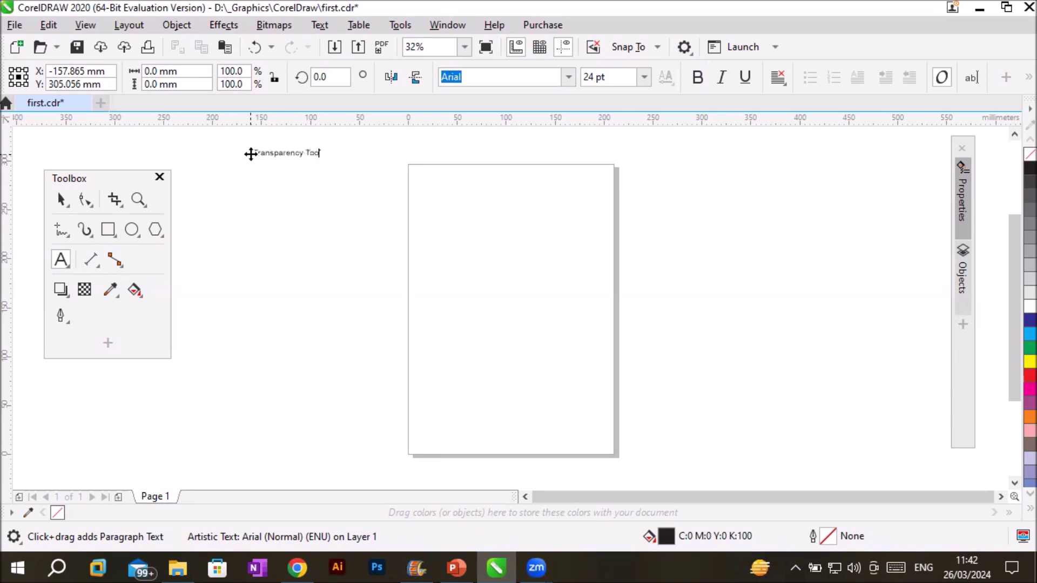
- Finish the "Transparency Tool" heading, enlarge it to about 96 pt and place it centred above the page
{"action": "key", "text": "Escape"}
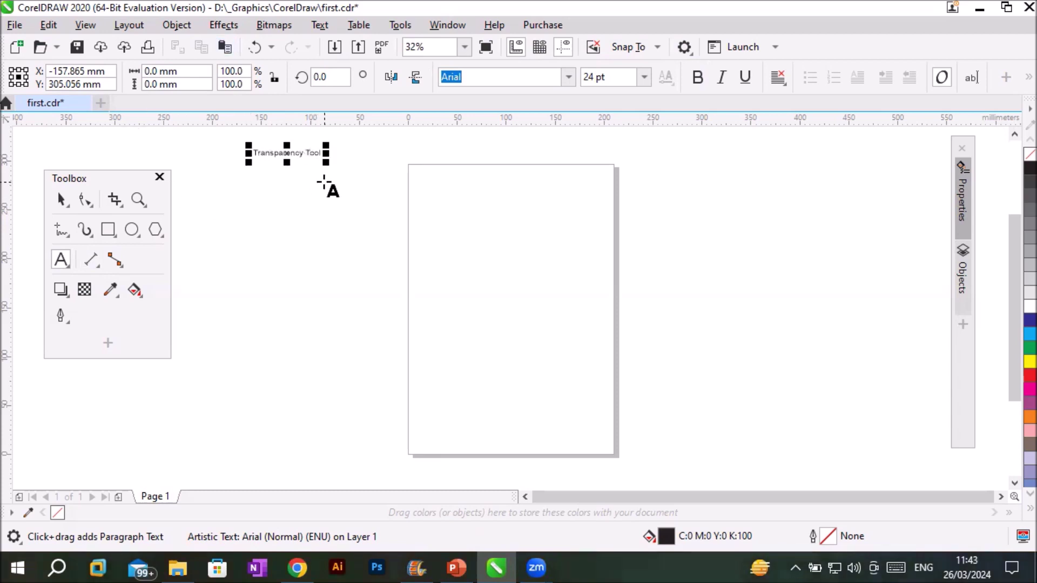
{"action": "left_click_drag", "start_coordinate": [325, 168], "coordinate": [525, 216]}
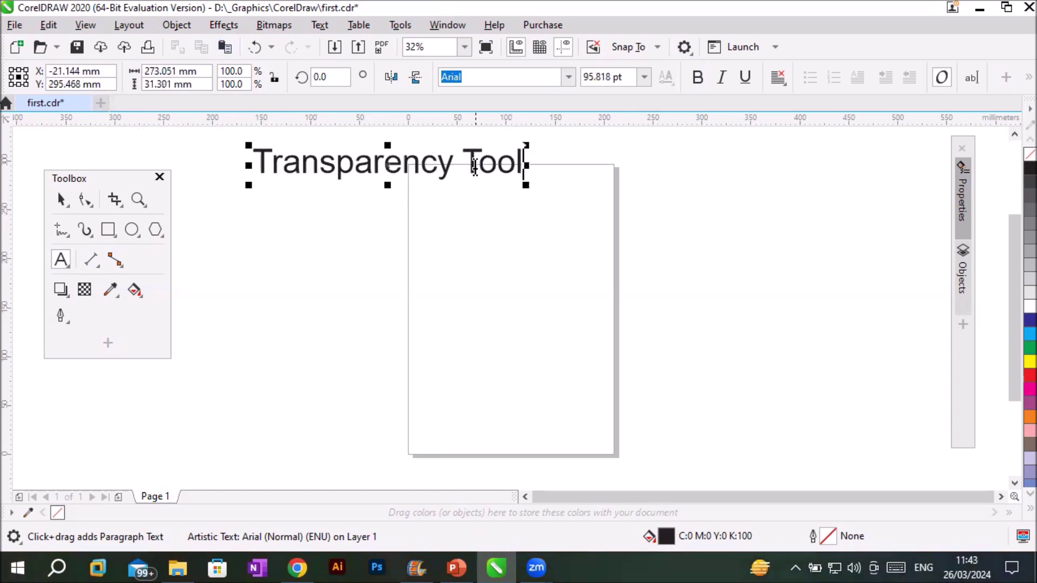
{"action": "left_click", "coordinate": [61, 199]}
{"action": "left_click", "coordinate": [454, 161]}
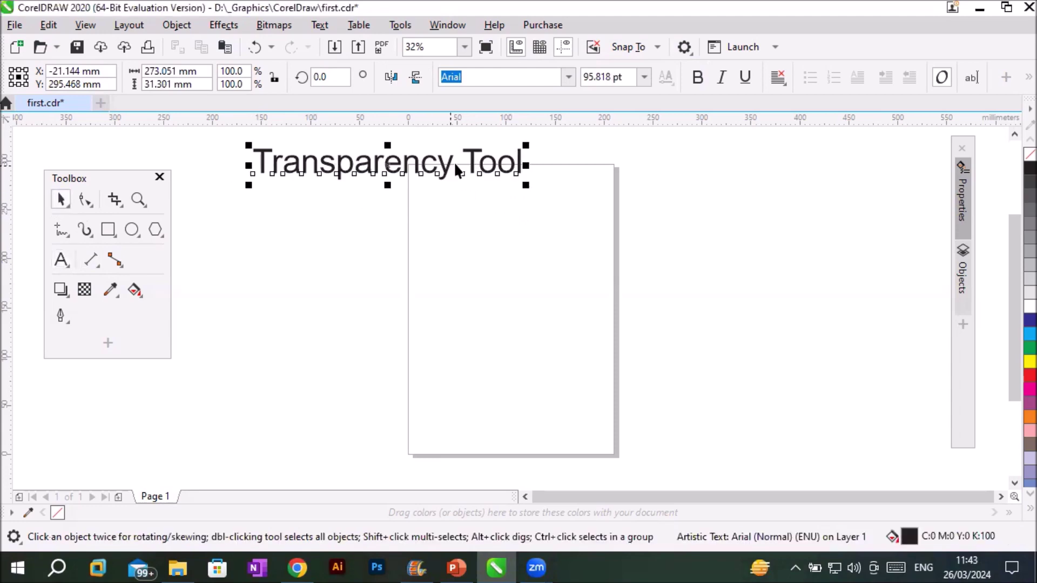
{"action": "left_click_drag", "start_coordinate": [470, 158], "coordinate": [591, 185]}
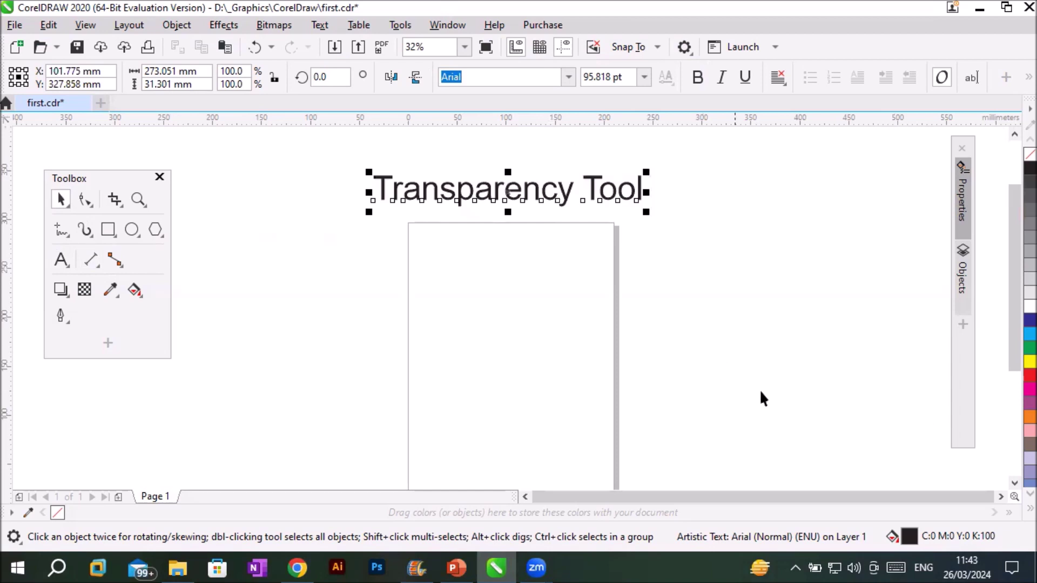
{"action": "left_click", "coordinate": [1014, 483]}
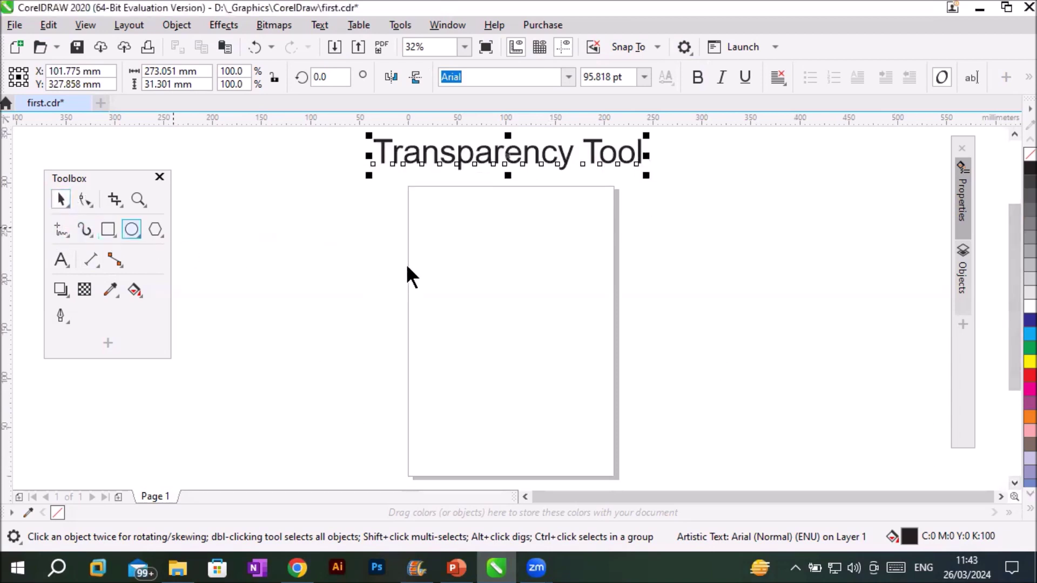
- Draw a rectangle about 136 × 61 mm near the page top and copy it downward to make a column of four
{"action": "key", "text": "F6"}
{"action": "left_click_drag", "start_coordinate": [442, 201], "coordinate": [575, 260]}
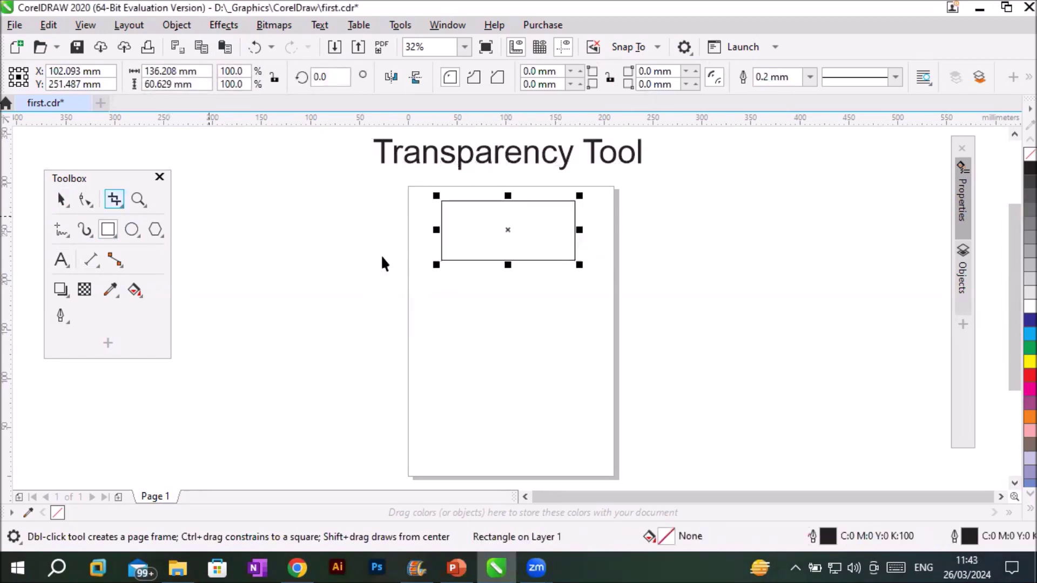
{"action": "key", "text": "space"}
{"action": "left_click_drag", "start_coordinate": [528, 262], "coordinate": [525, 408]}
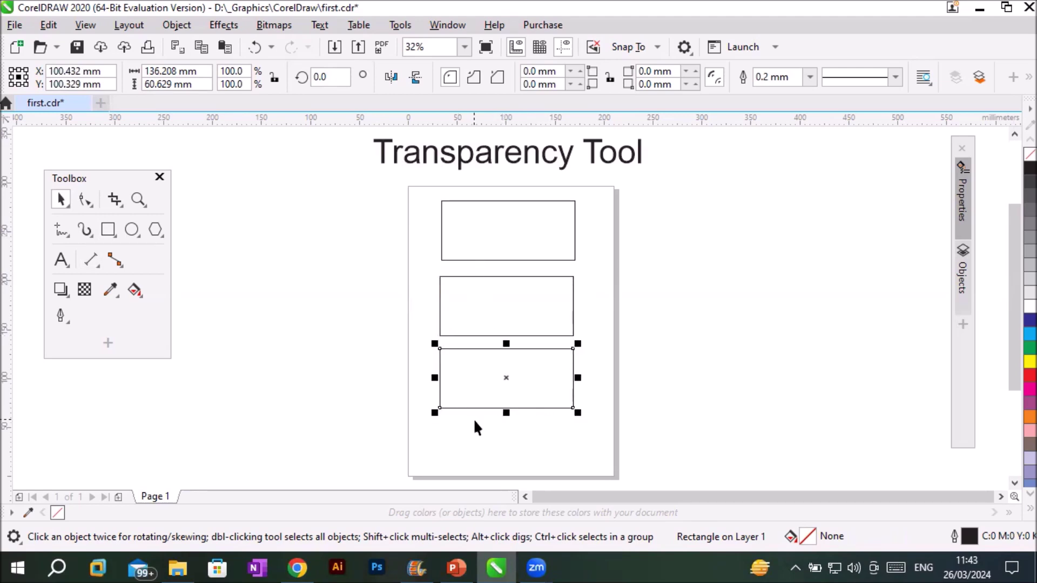
{"action": "left_click_drag", "start_coordinate": [485, 407], "coordinate": [485, 475]}
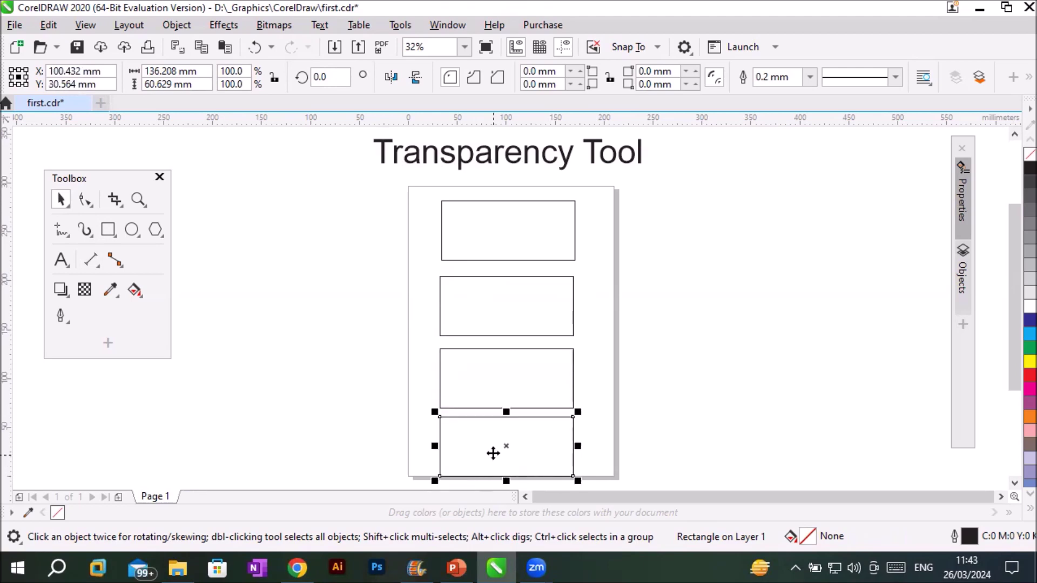
- Move the four rectangles up the page so they form an aligned column with small gaps between them
{"action": "left_click_drag", "start_coordinate": [495, 202], "coordinate": [498, 190]}
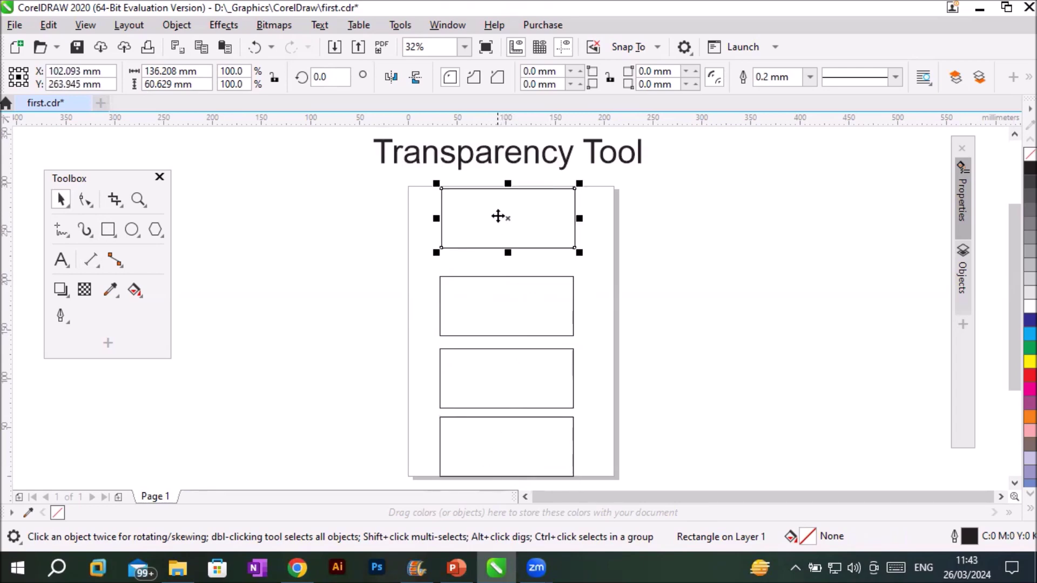
{"action": "mouse_move", "coordinate": [508, 278]}
{"action": "left_mouse_down"}
{"action": "mouse_move", "coordinate": [520, 264]}
{"action": "mouse_move", "coordinate": [510, 258]}
{"action": "left_mouse_up"}
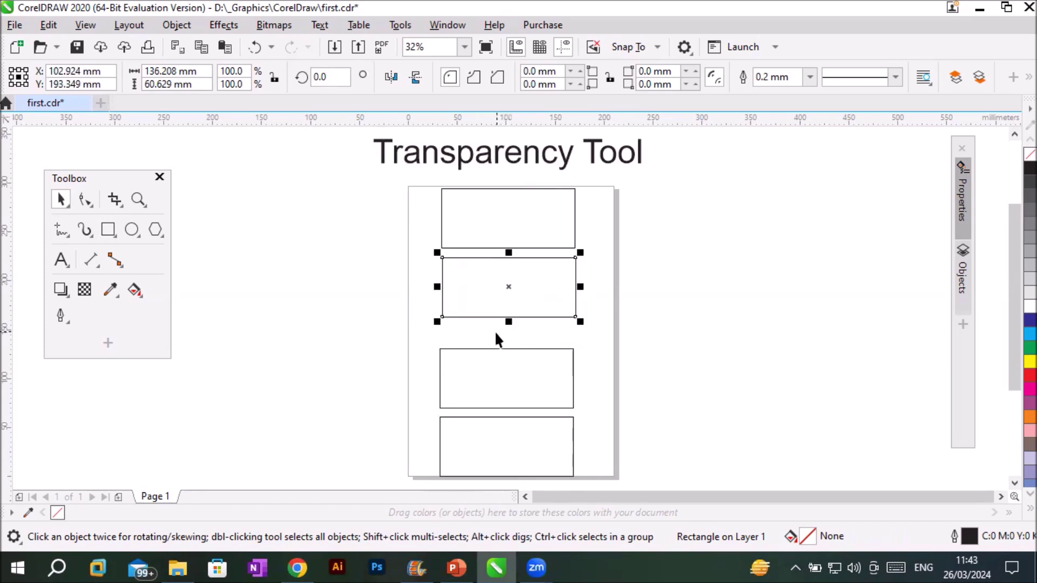
{"action": "left_click_drag", "start_coordinate": [424, 344], "coordinate": [604, 451]}
{"action": "left_click_drag", "start_coordinate": [562, 373], "coordinate": [566, 348]}
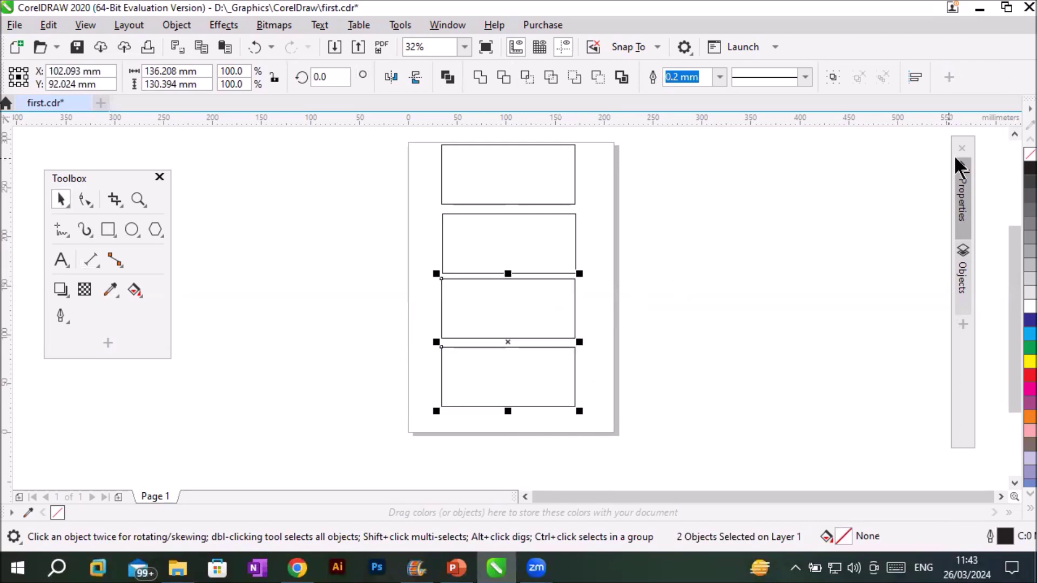
{"action": "left_click", "coordinate": [1013, 133]}
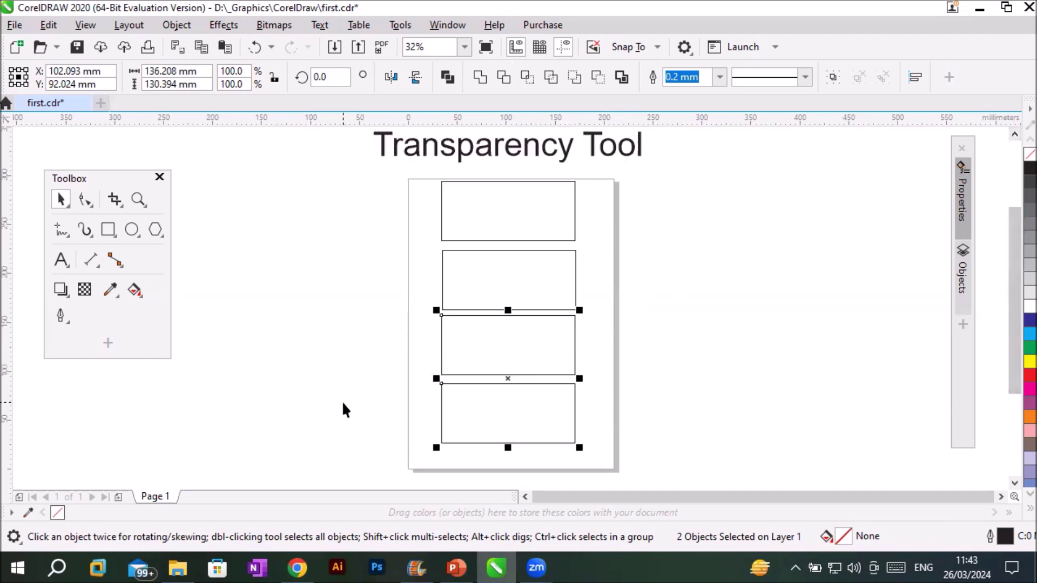
- Select the top rectangle and show the list of objects on the page
{"action": "left_click", "coordinate": [475, 228]}
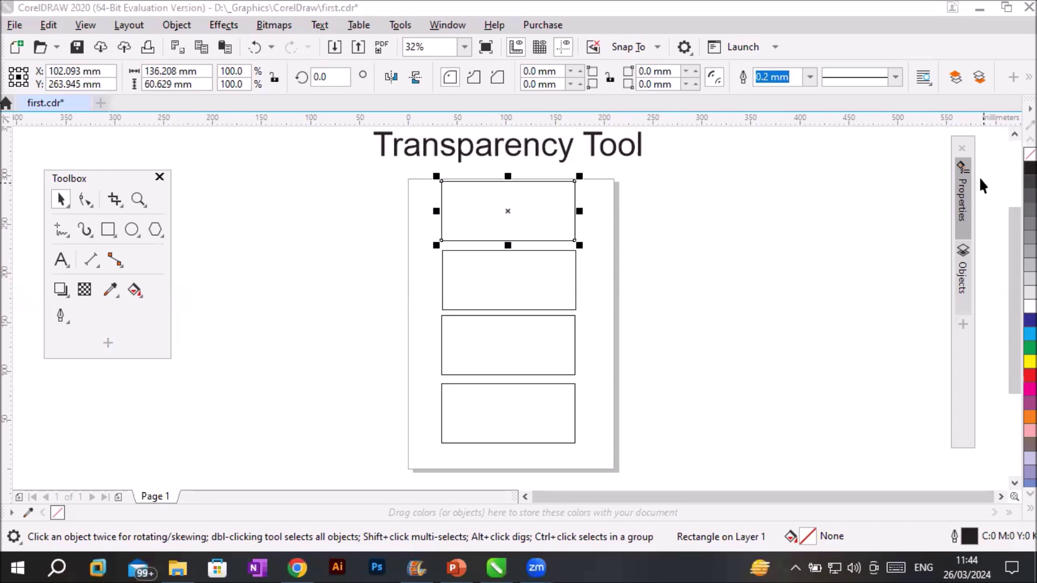
{"action": "left_click", "coordinate": [959, 267]}
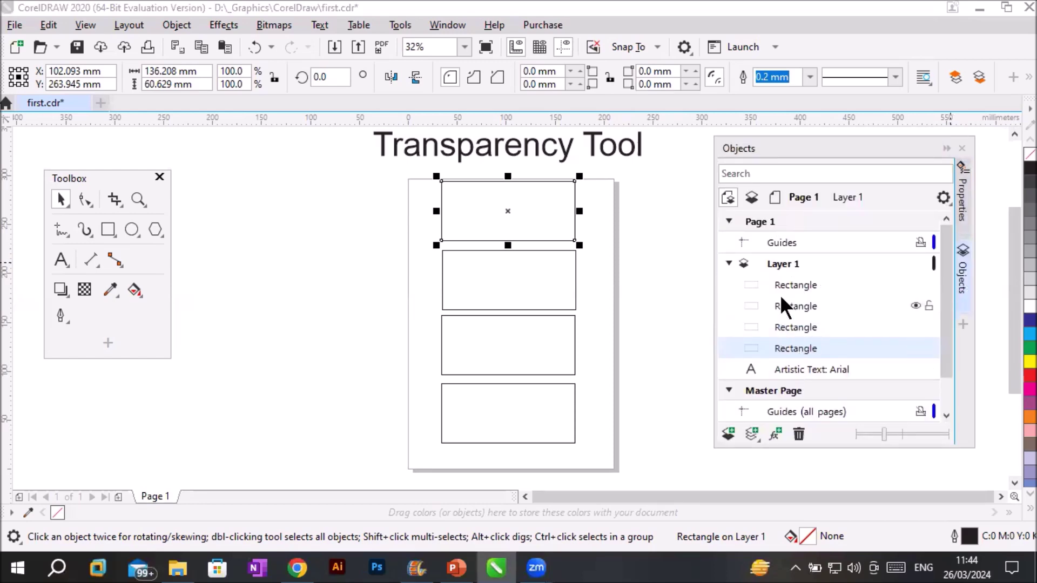
- Start importing an image and browse to the BuildingAndMonoments folder inside Images
{"action": "left_click", "coordinate": [14, 27]}
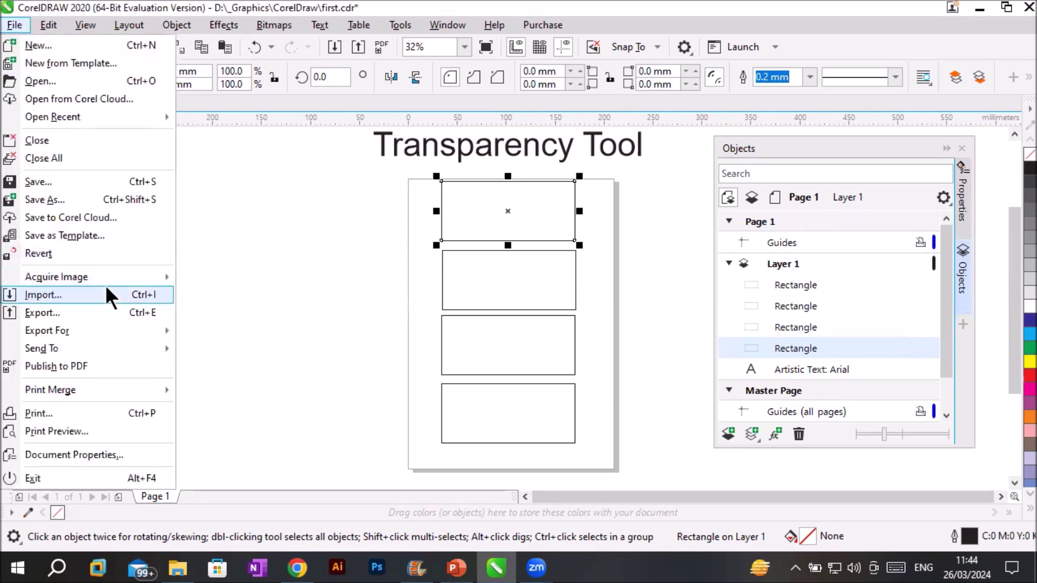
{"action": "key", "text": "Escape"}
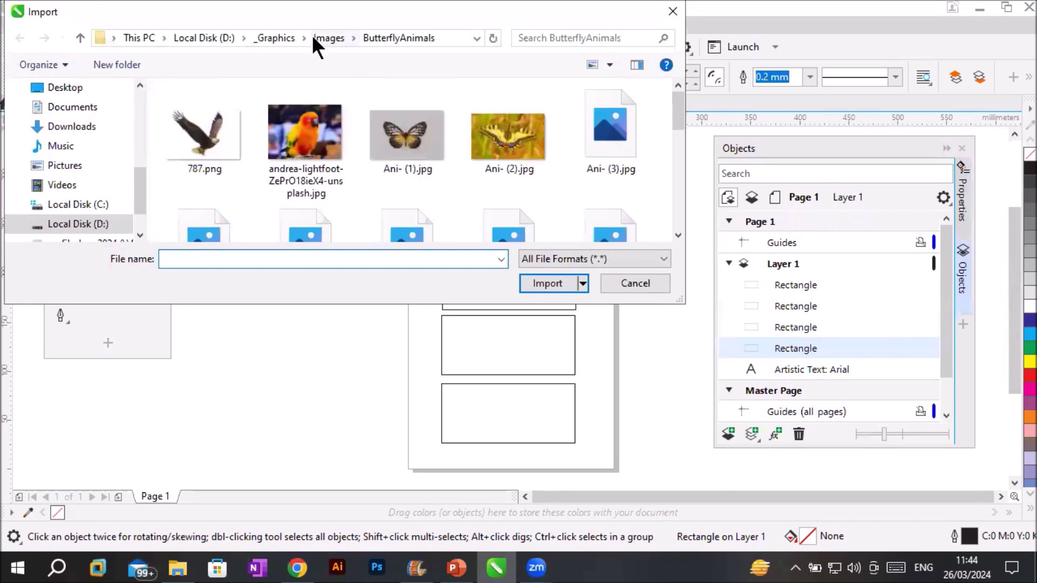
{"action": "left_click", "coordinate": [320, 39]}
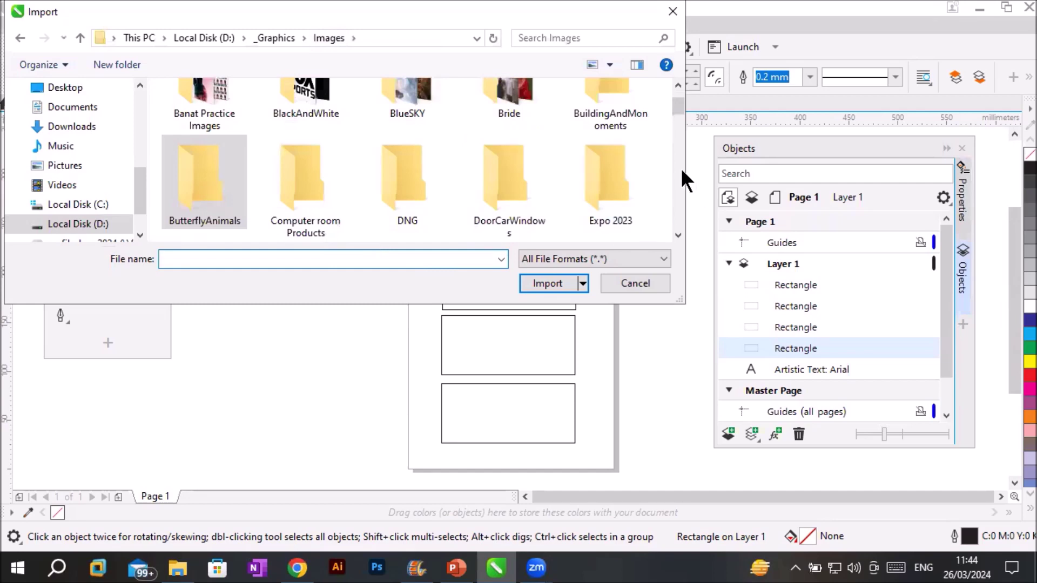
{"action": "left_click_drag", "start_coordinate": [420, 307], "coordinate": [421, 405]}
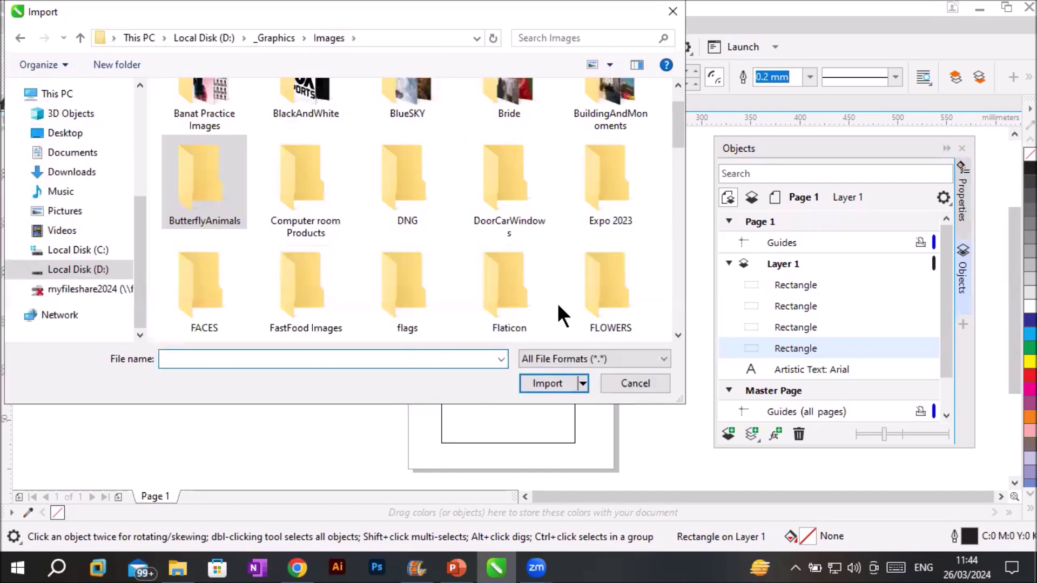
{"action": "left_click_drag", "start_coordinate": [679, 135], "coordinate": [680, 113]}
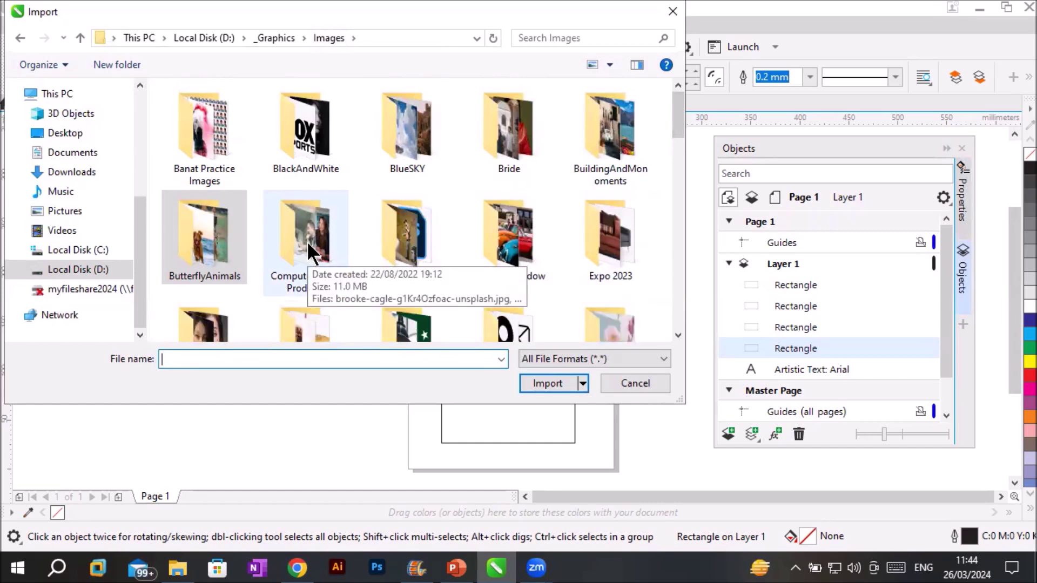
{"action": "double_click", "coordinate": [590, 148]}
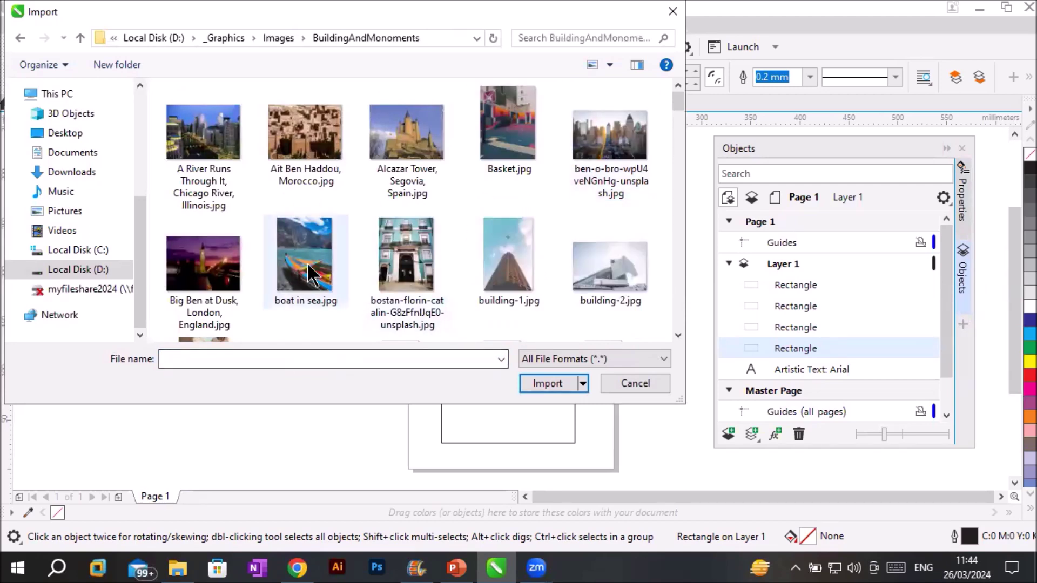
- Import Great Wall of China.jpg and place it about 203 × 152 mm across the upper half of the page
{"action": "scroll", "coordinate": [311, 273], "scroll_direction": "down", "scroll_amount": 2}
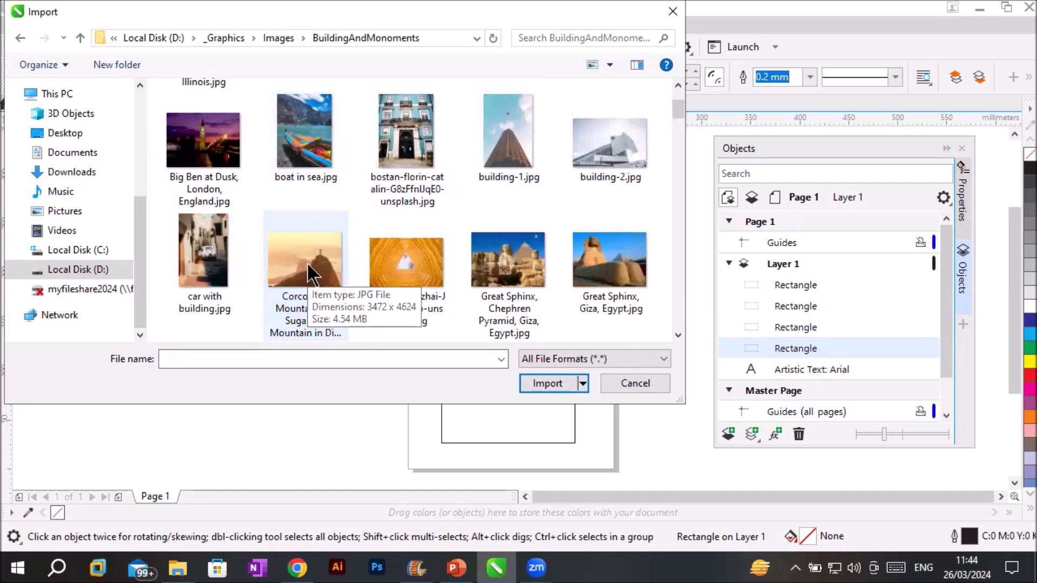
{"action": "scroll", "coordinate": [311, 272], "scroll_direction": "down", "scroll_amount": 3}
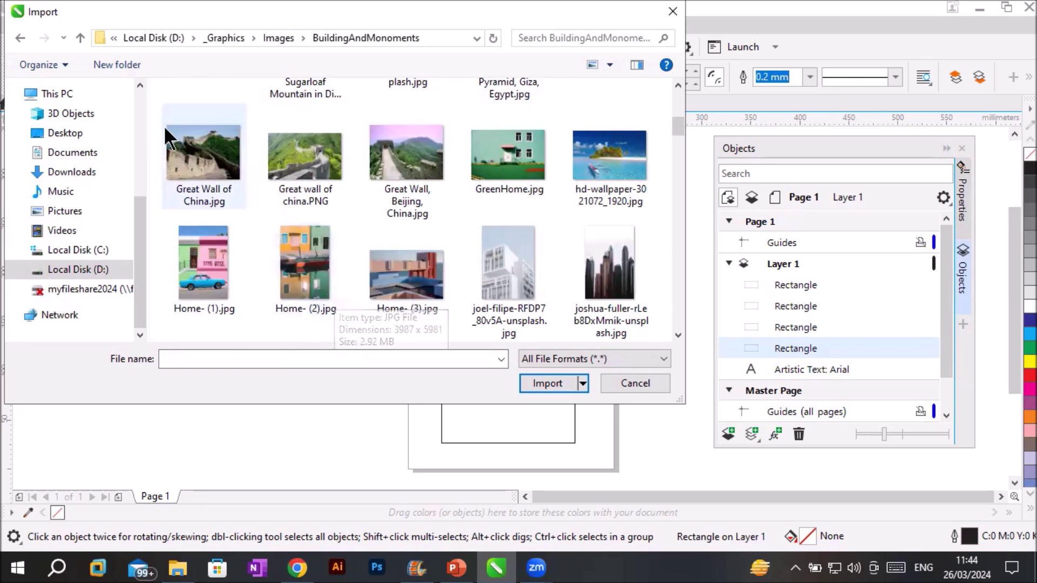
{"action": "left_click", "coordinate": [203, 156]}
{"action": "left_click", "coordinate": [544, 383]}
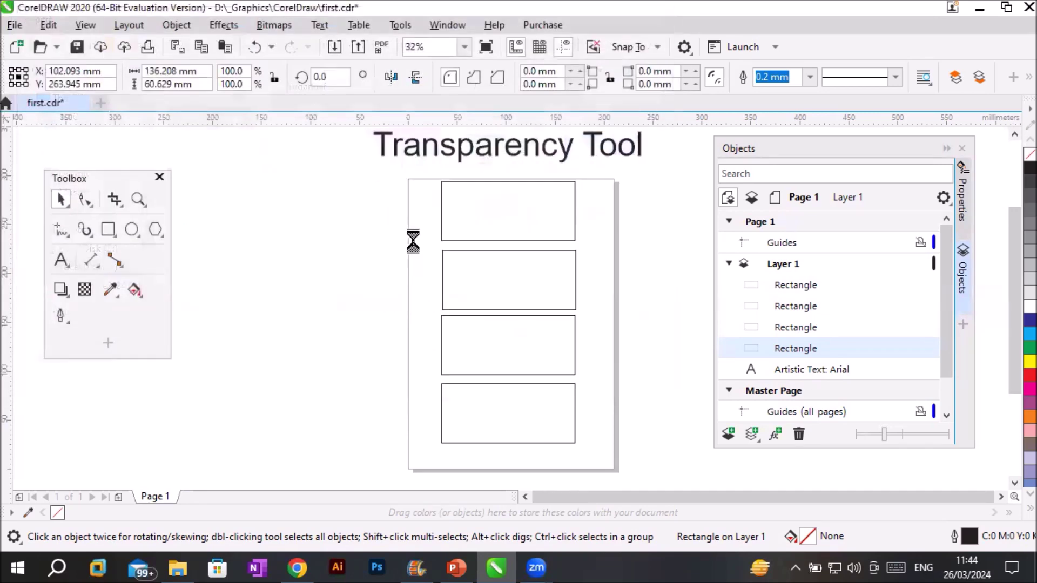
{"action": "left_click_drag", "start_coordinate": [413, 184], "coordinate": [614, 463]}
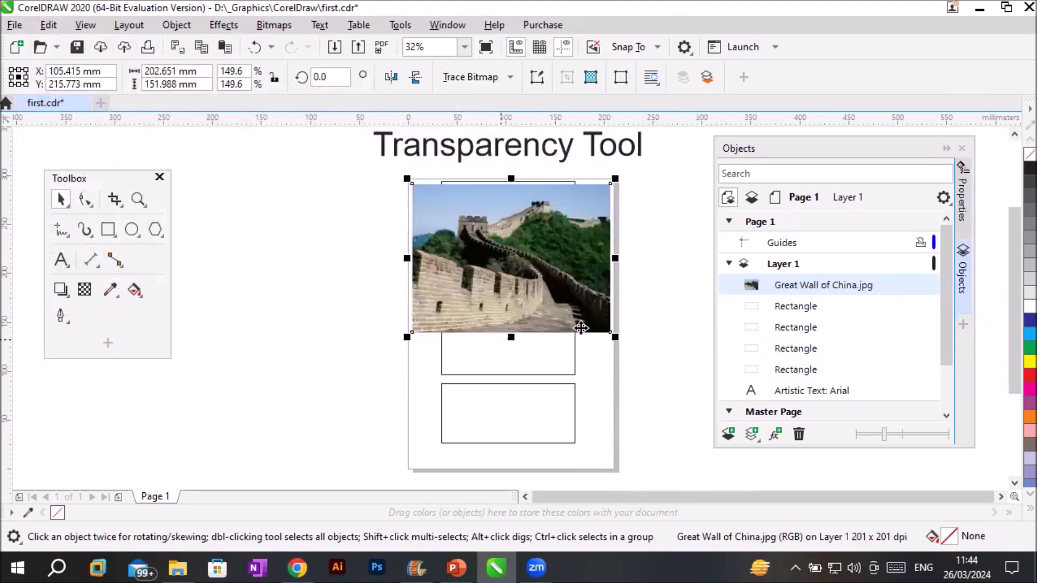
- Move the Great Wall of China image below all four rectangles in the layer order and deselect it
{"action": "left_click_drag", "start_coordinate": [783, 283], "coordinate": [778, 378]}
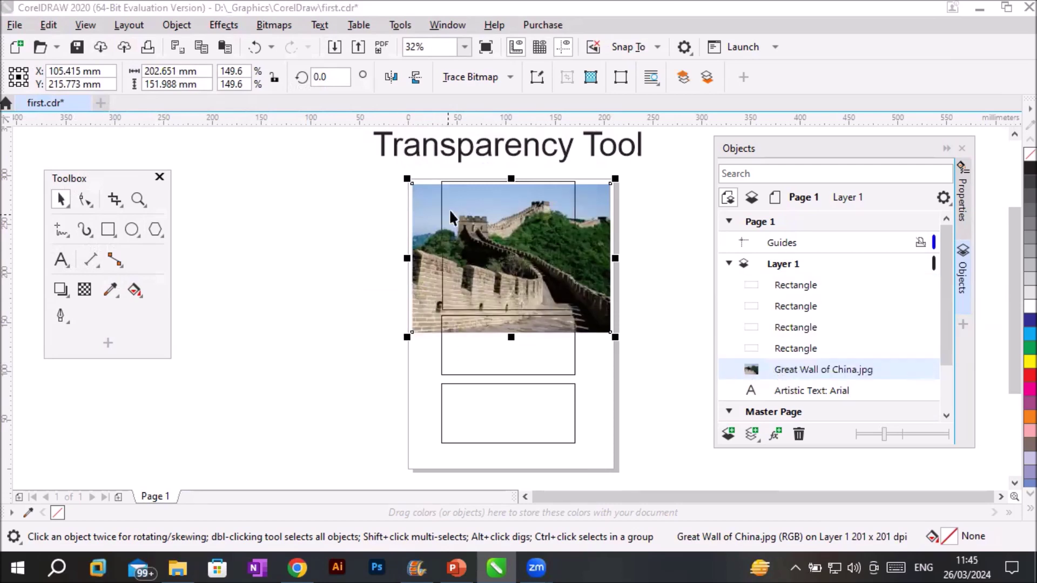
{"action": "left_click", "coordinate": [62, 201]}
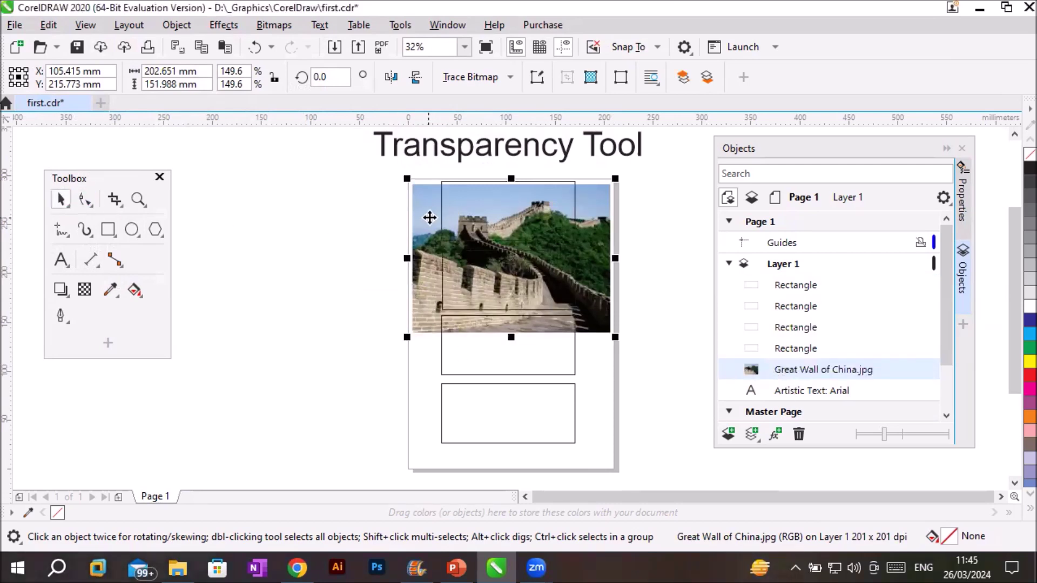
{"action": "left_click", "coordinate": [320, 186]}
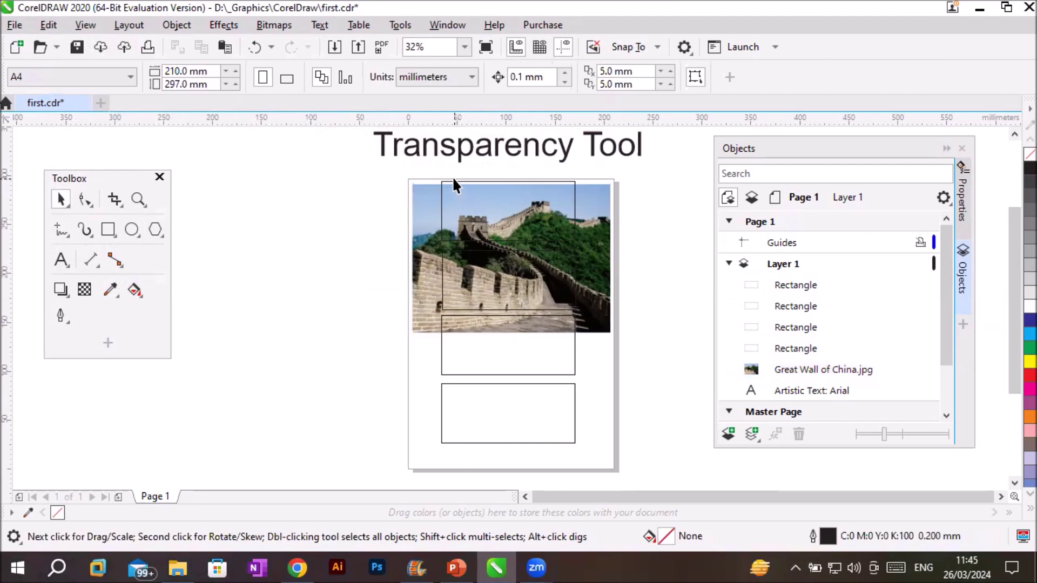
- Fill the four rectangles from top to bottom with dark blue, red, light blue and orange
{"action": "left_click", "coordinate": [455, 182]}
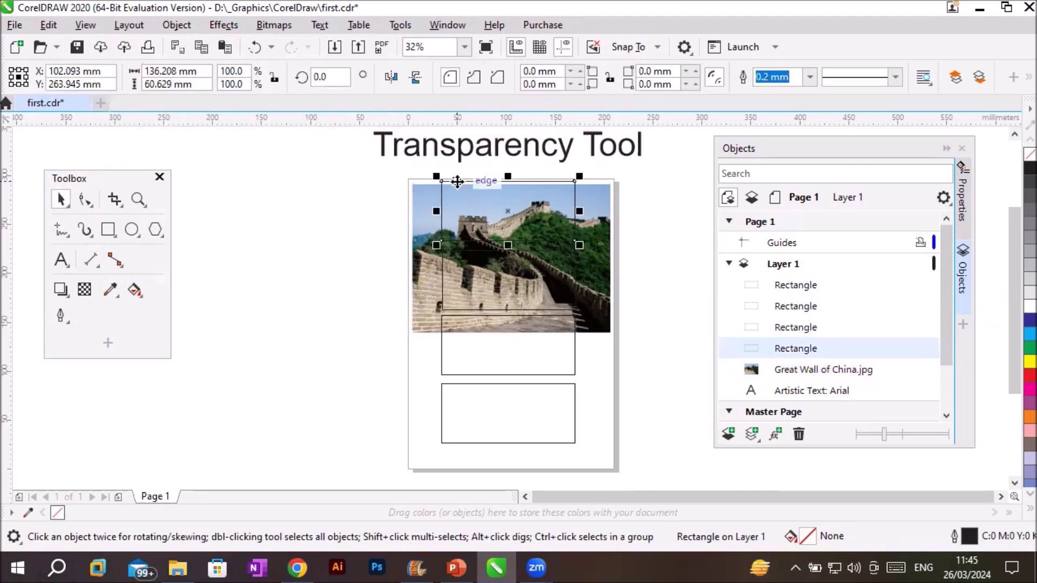
{"action": "left_click", "coordinate": [1028, 321]}
{"action": "left_click", "coordinate": [512, 296]}
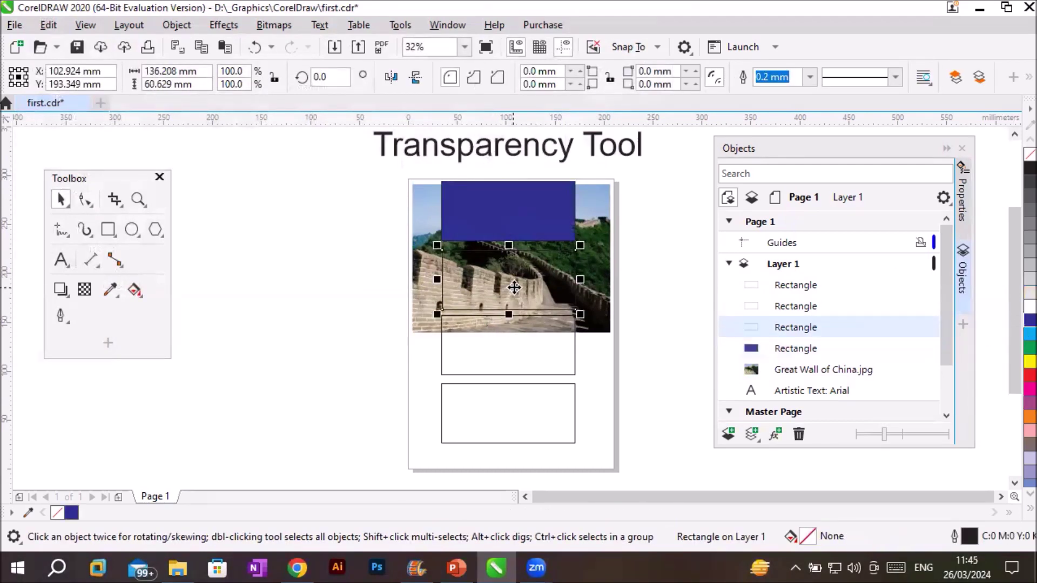
{"action": "left_click", "coordinate": [1029, 374]}
{"action": "left_click", "coordinate": [527, 375]}
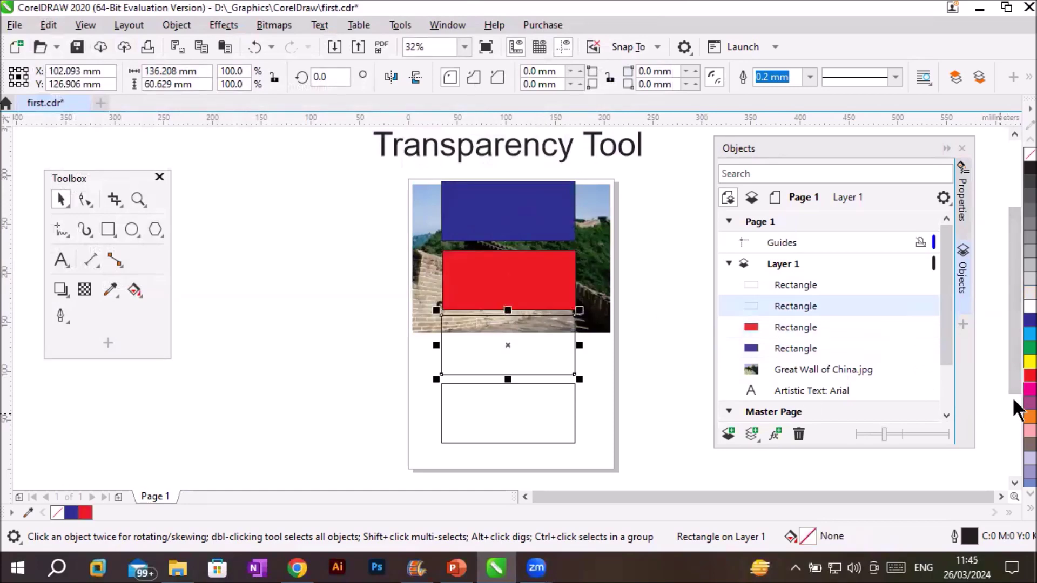
{"action": "left_click", "coordinate": [1028, 334]}
{"action": "left_click", "coordinate": [553, 417]}
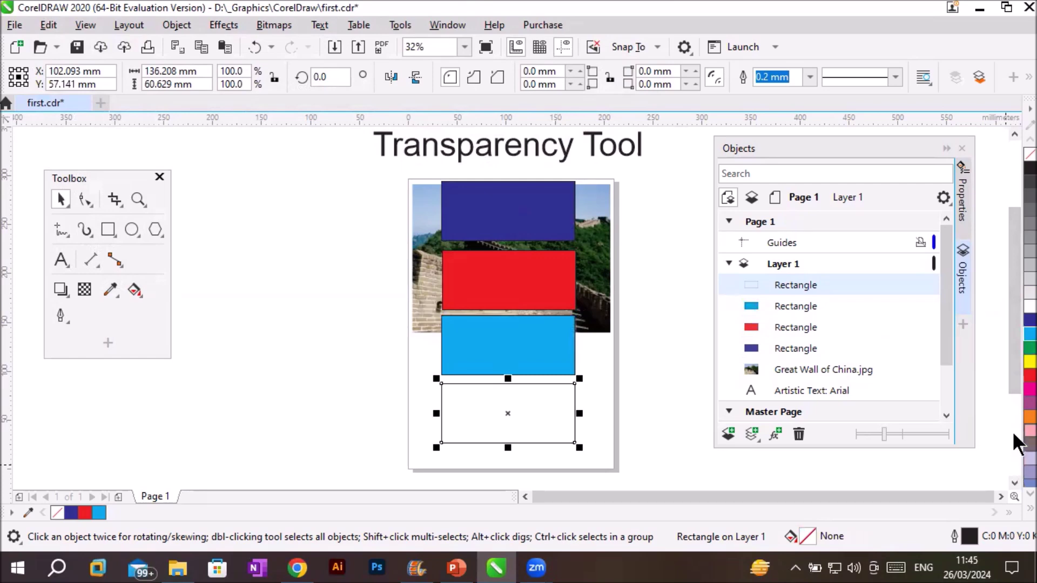
{"action": "left_click", "coordinate": [1029, 416]}
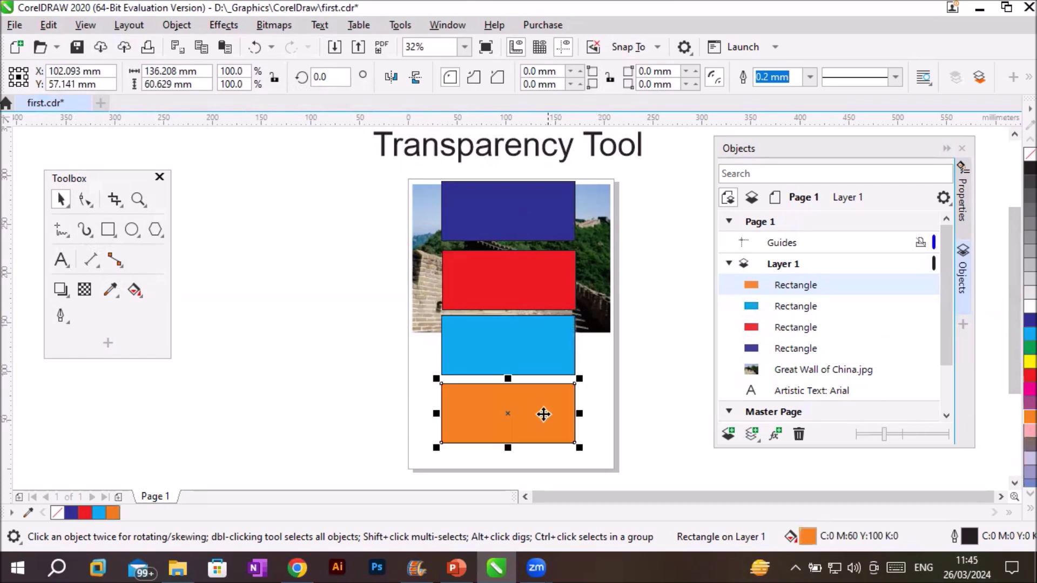
- Import the Great Sphinx, Chephren Pyramid image and place it about 203 × 135 mm across the lower half of the page
{"action": "left_click", "coordinate": [15, 25]}
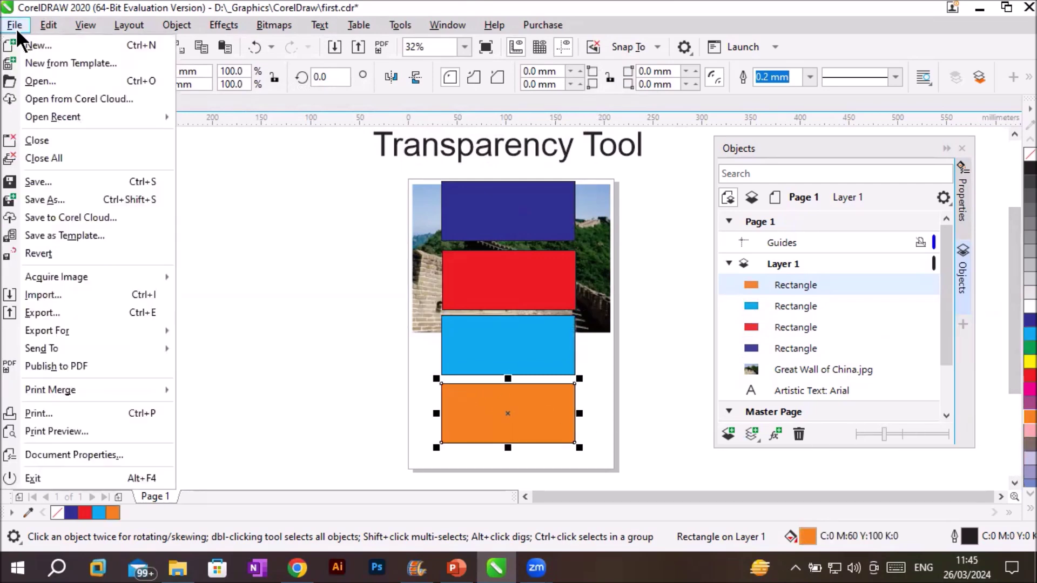
{"action": "left_click", "coordinate": [42, 295]}
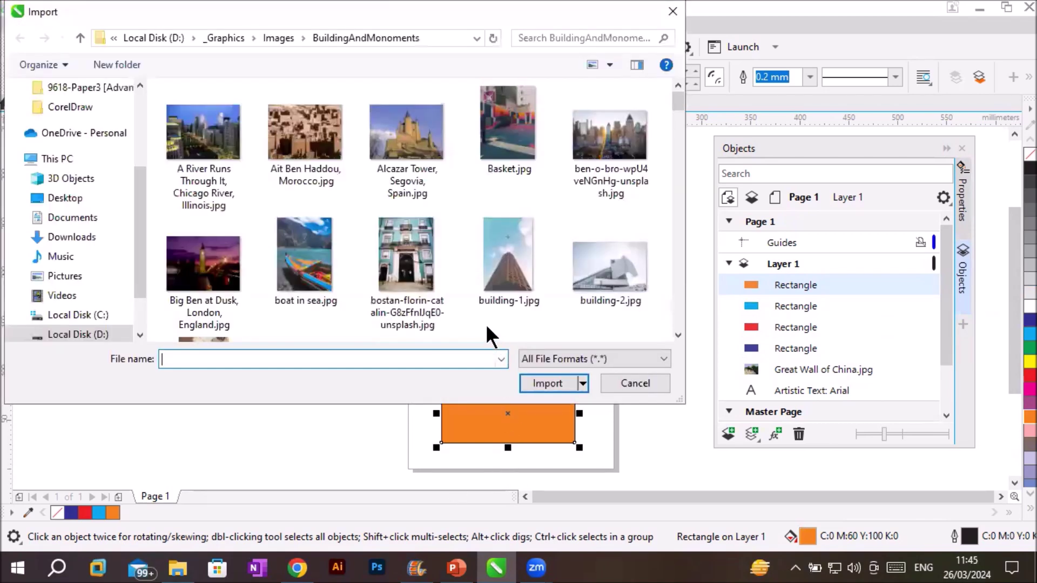
{"action": "scroll", "coordinate": [494, 329], "scroll_direction": "down", "scroll_amount": 2}
{"action": "scroll", "coordinate": [503, 313], "scroll_direction": "down", "scroll_amount": 3}
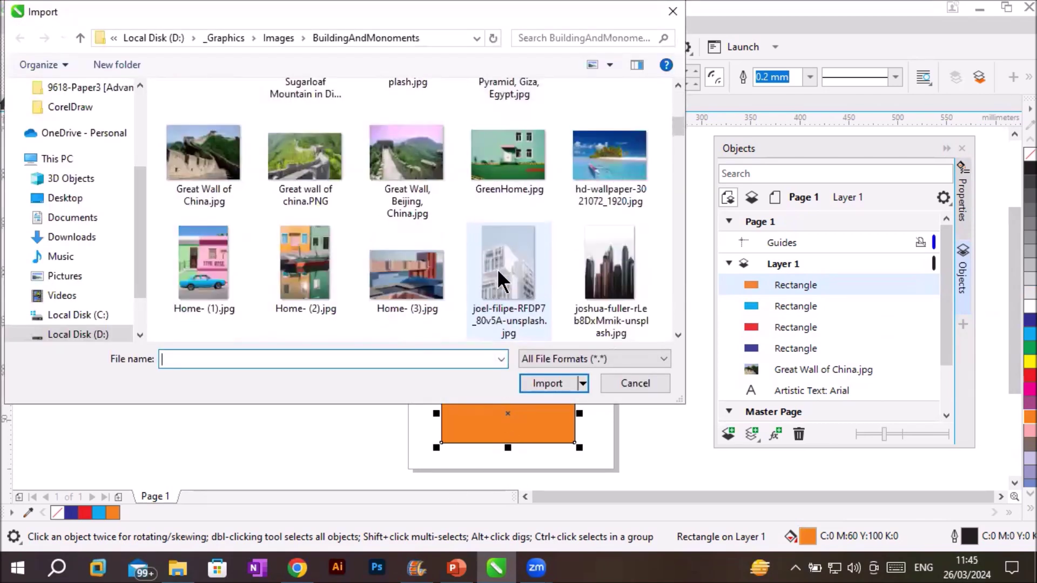
{"action": "scroll", "coordinate": [496, 268], "scroll_direction": "up", "scroll_amount": 2}
{"action": "scroll", "coordinate": [495, 268], "scroll_direction": "up", "scroll_amount": 2}
{"action": "double_click", "coordinate": [496, 265]}
{"action": "left_click_drag", "start_coordinate": [442, 352], "coordinate": [695, 459]}
{"action": "left_click_drag", "start_coordinate": [593, 401], "coordinate": [617, 406]}
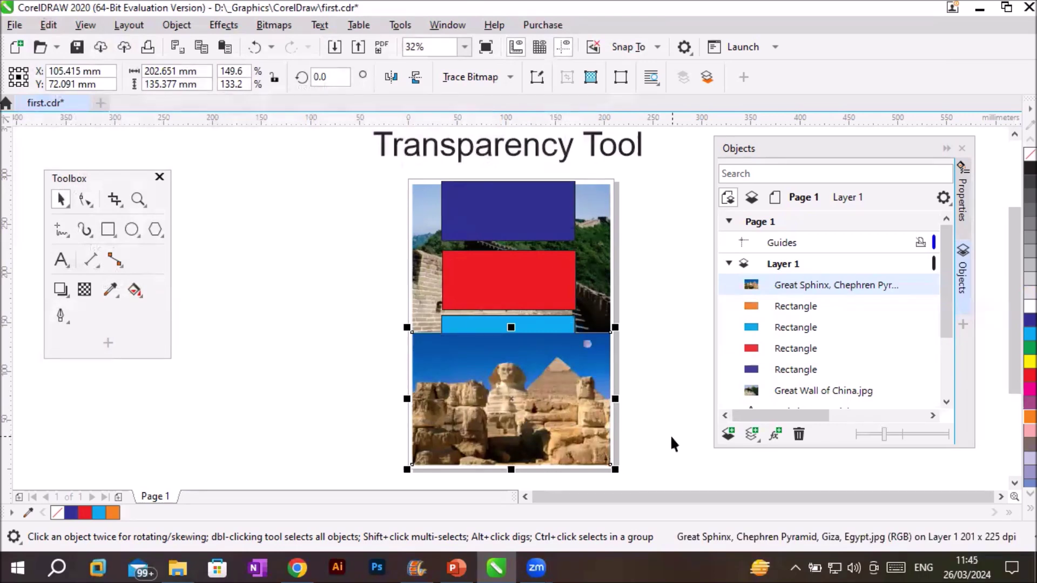
- Move the Great Sphinx image below the four rectangles in the layer order and shift all four rectangles slightly down the page
{"action": "left_click_drag", "start_coordinate": [825, 282], "coordinate": [822, 369]}
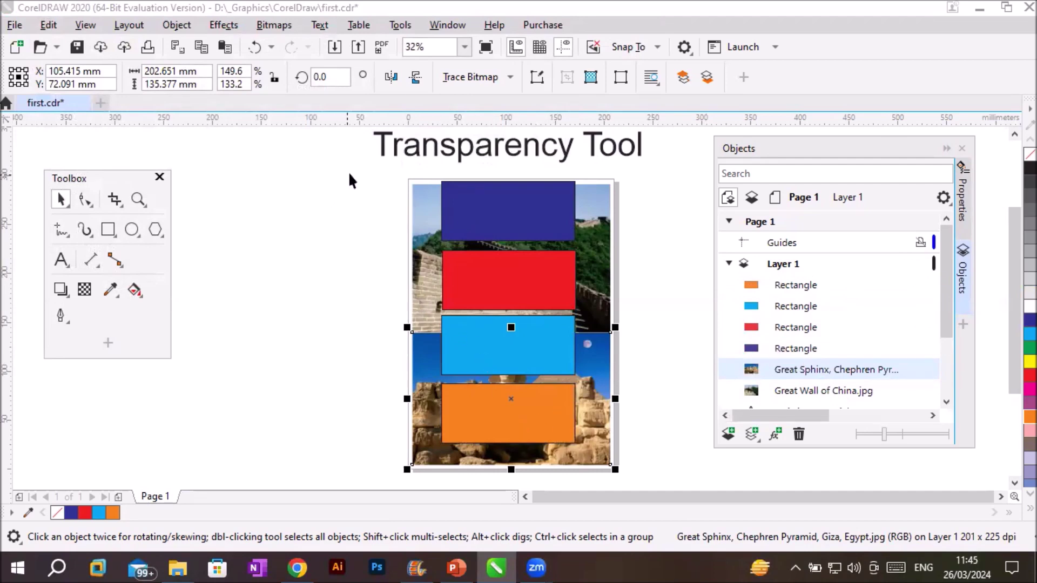
{"action": "left_click_drag", "start_coordinate": [416, 161], "coordinate": [619, 455]}
{"action": "left_click_drag", "start_coordinate": [529, 415], "coordinate": [531, 432]}
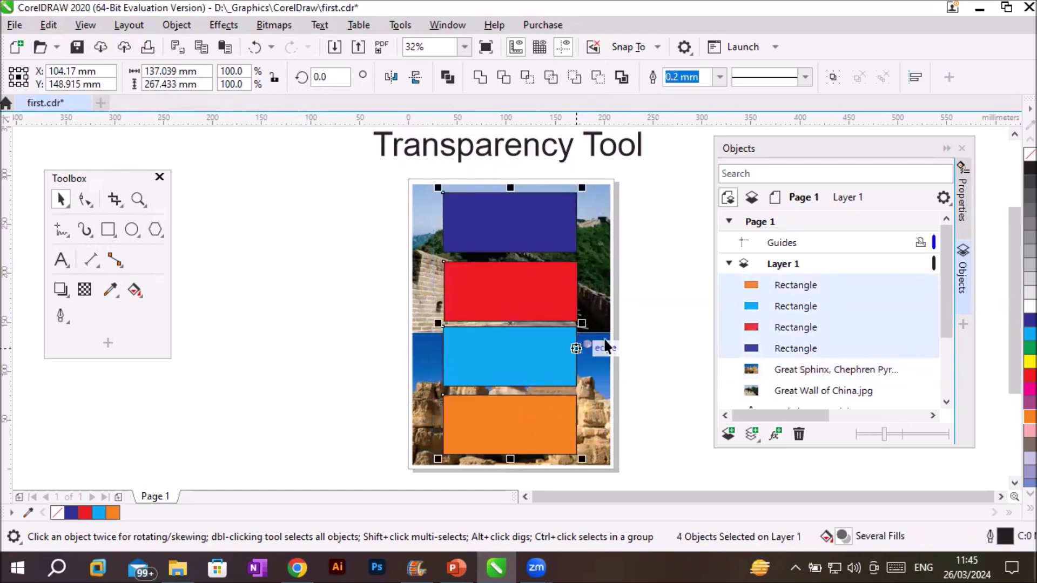
{"action": "left_click", "coordinate": [672, 282]}
{"action": "left_click", "coordinate": [502, 235]}
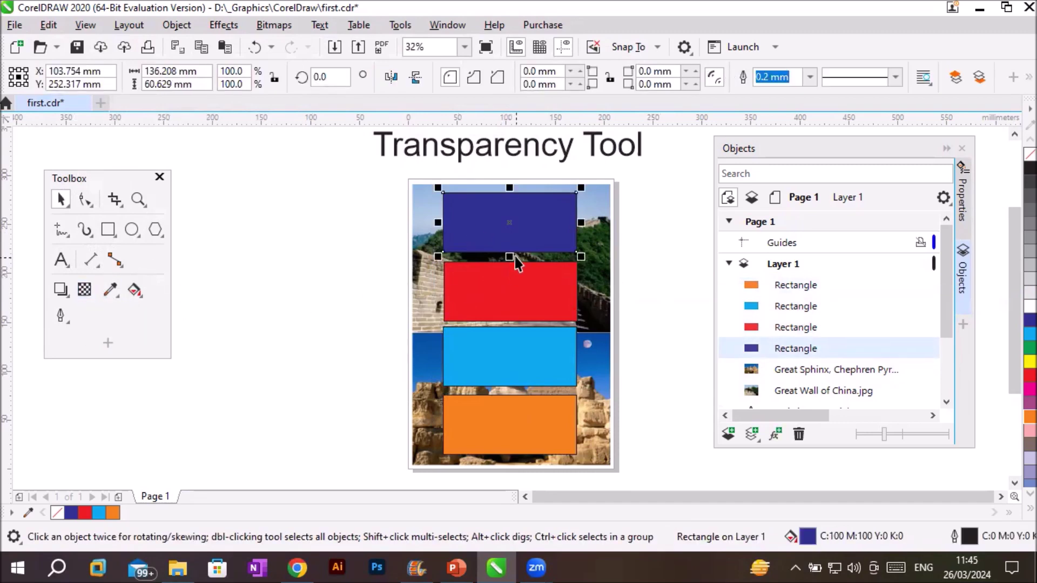
{"action": "left_click", "coordinate": [363, 193]}
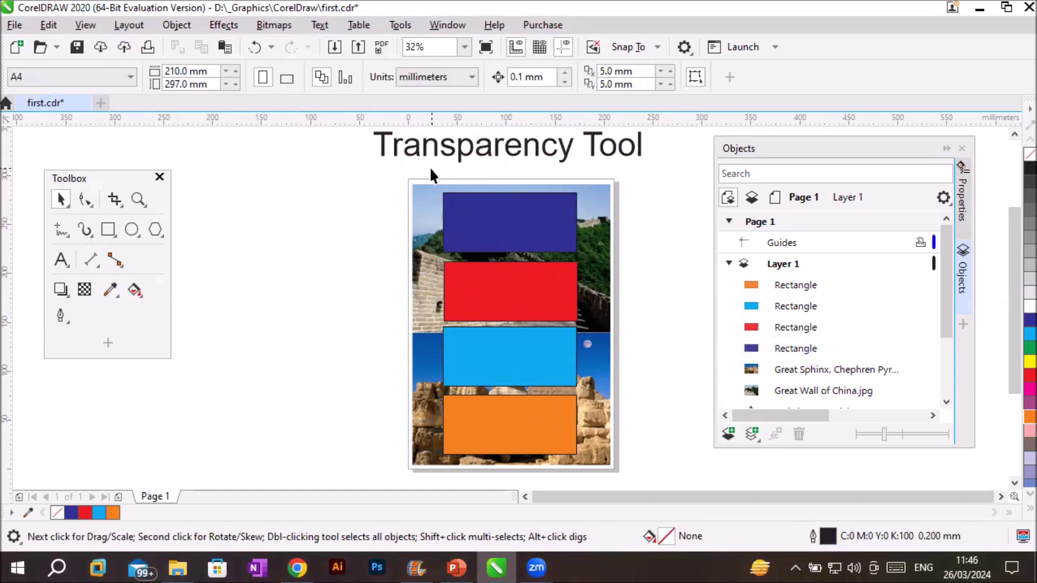
- Apply a uniform transparency of 50 to all four rectangles with the Transparency tool
{"action": "left_click_drag", "start_coordinate": [432, 169], "coordinate": [592, 460]}
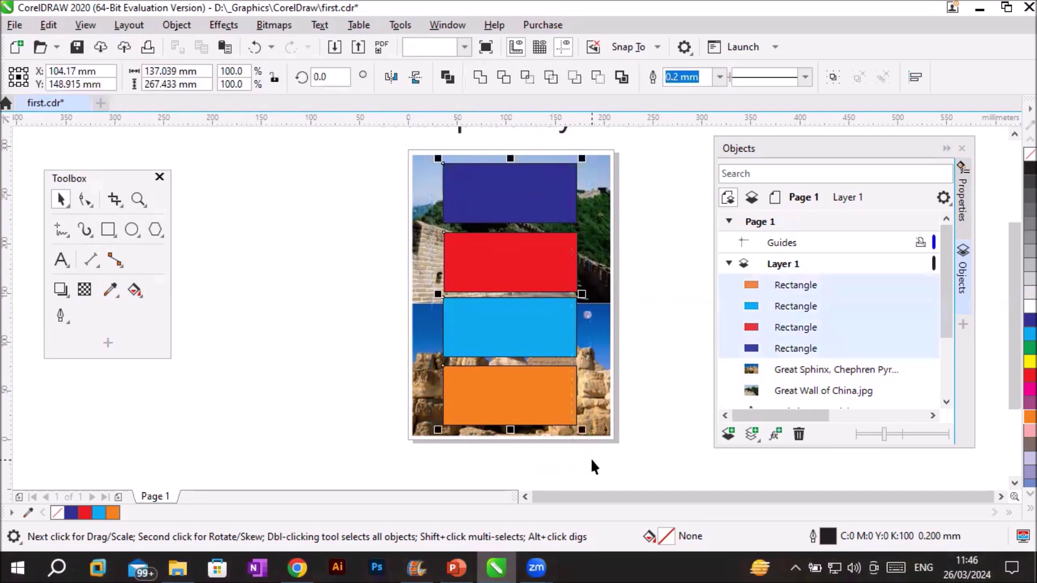
{"action": "left_click", "coordinate": [84, 292]}
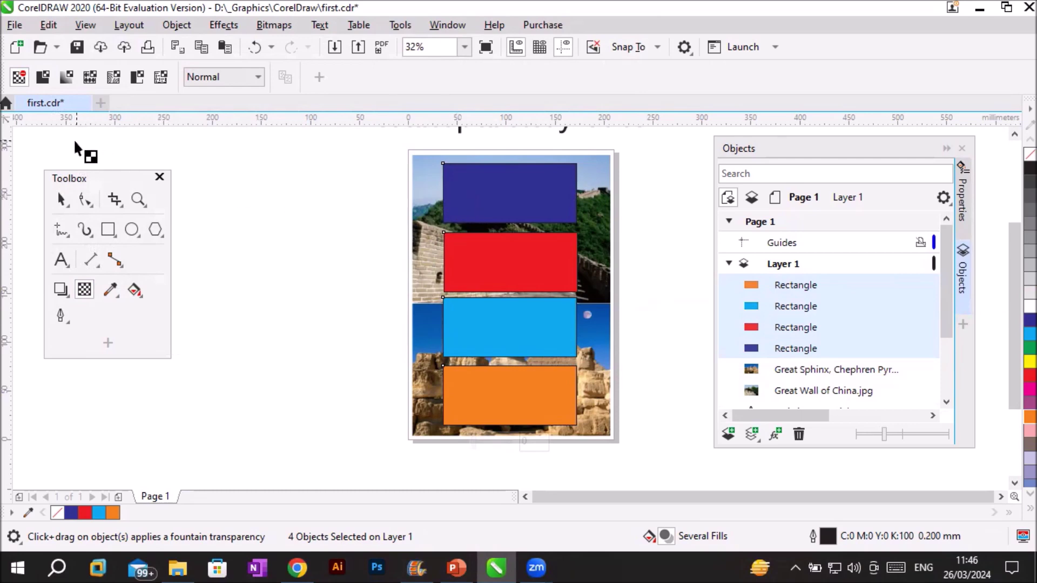
{"action": "left_click", "coordinate": [41, 77]}
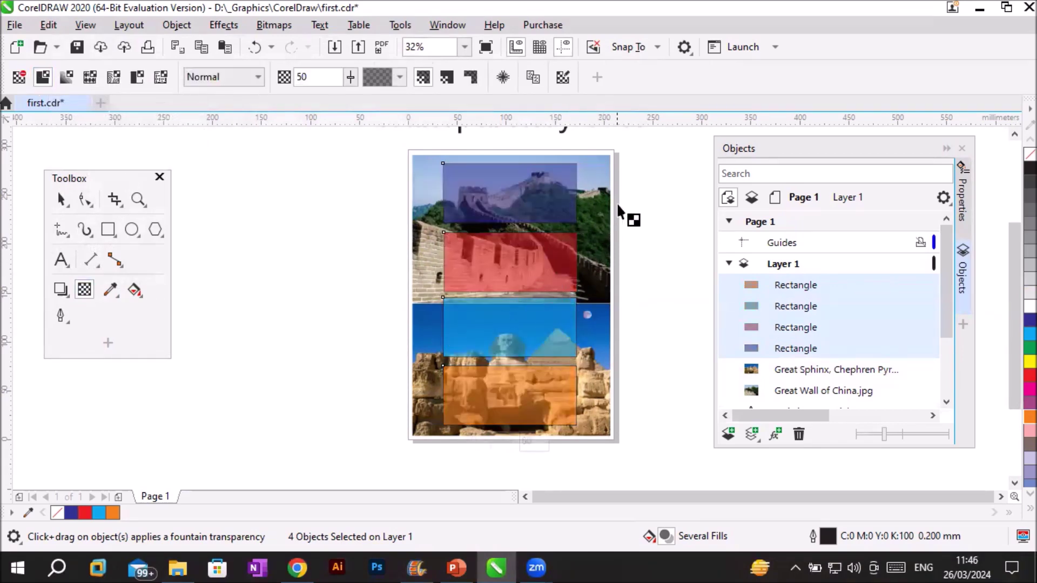
- Reduce the uniform transparency of the four rectangles to 10
{"action": "left_click", "coordinate": [1014, 134]}
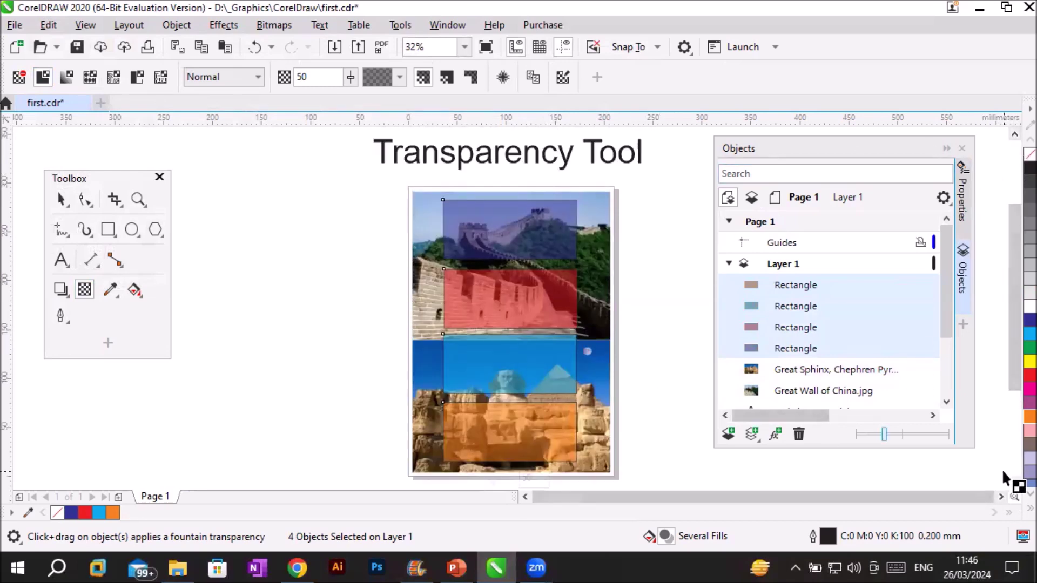
{"action": "scroll", "coordinate": [625, 357], "scroll_direction": "down", "scroll_amount": 2}
{"action": "scroll", "coordinate": [625, 357], "scroll_direction": "up", "scroll_amount": 2}
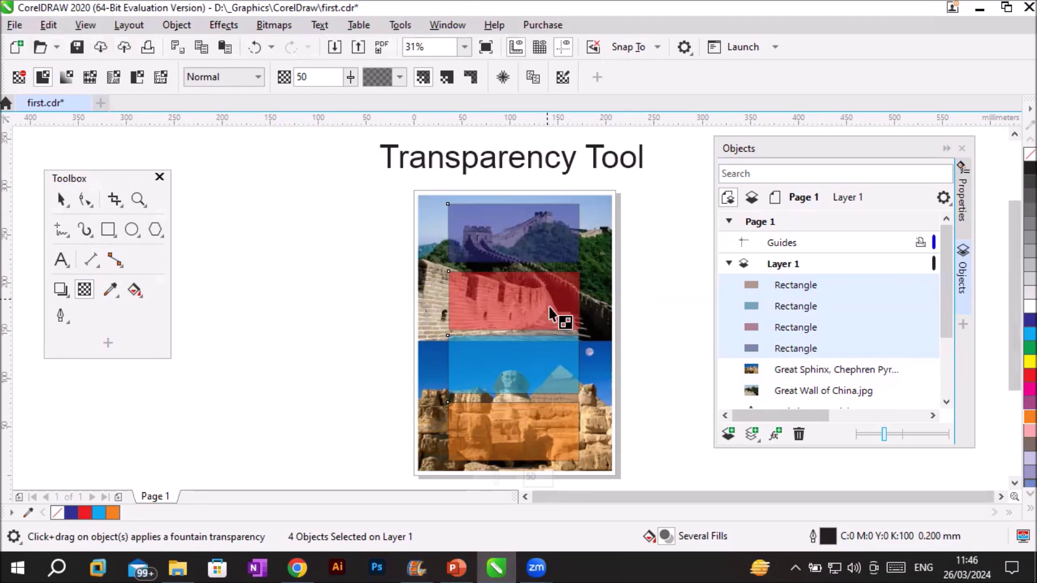
{"action": "scroll", "coordinate": [544, 331], "scroll_direction": "up", "scroll_amount": 2}
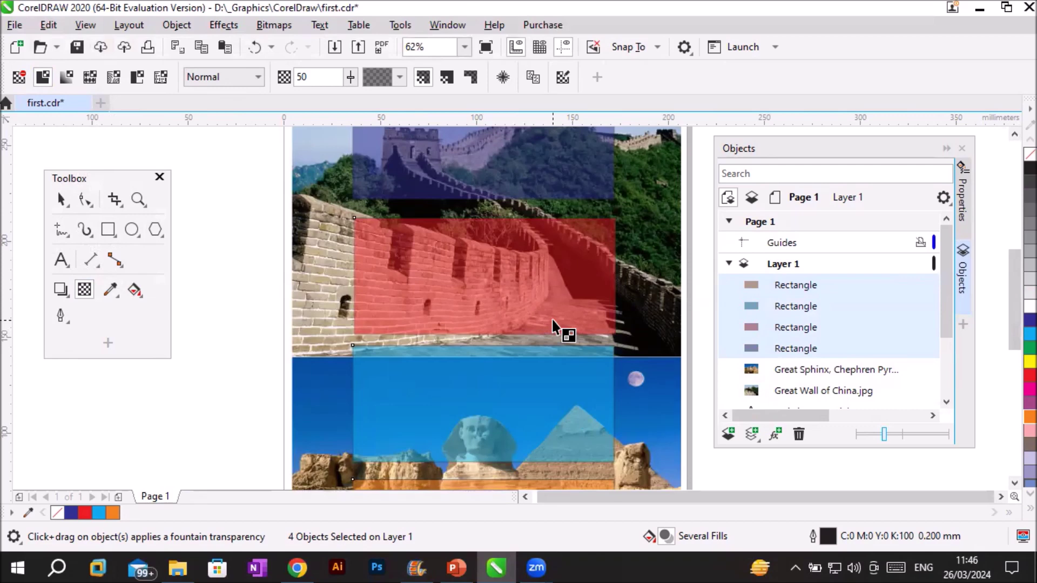
{"action": "double_click", "coordinate": [321, 80]}
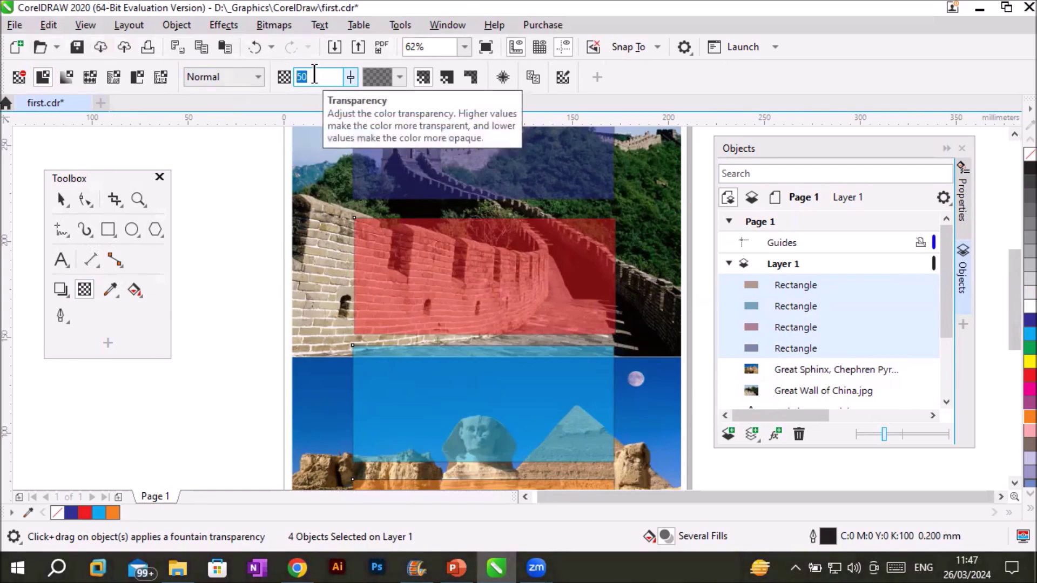
{"action": "left_click", "coordinate": [350, 76]}
{"action": "left_click_drag", "start_coordinate": [346, 99], "coordinate": [329, 99]}
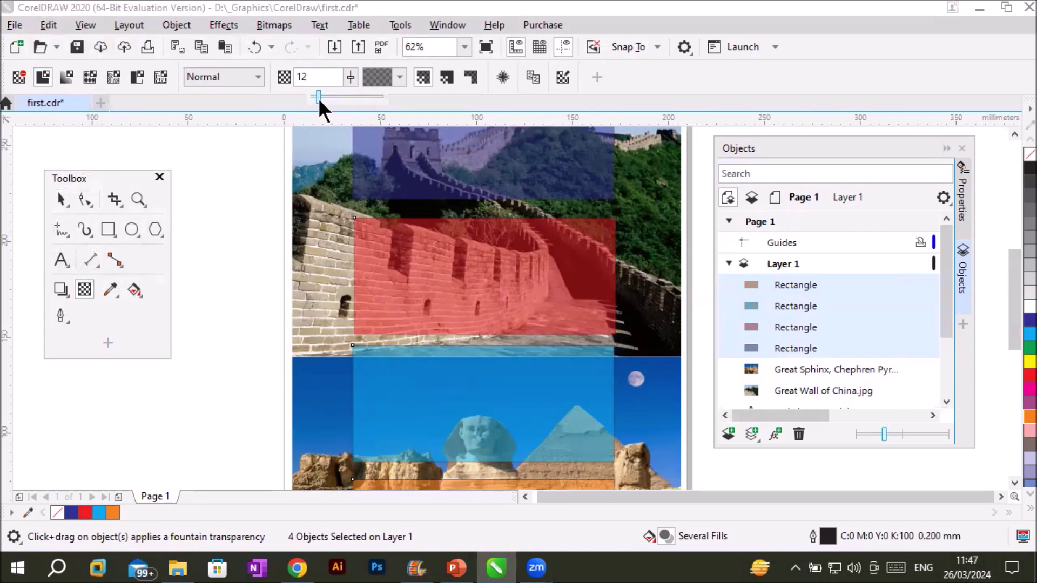
{"action": "left_click_drag", "start_coordinate": [319, 98], "coordinate": [316, 98]}
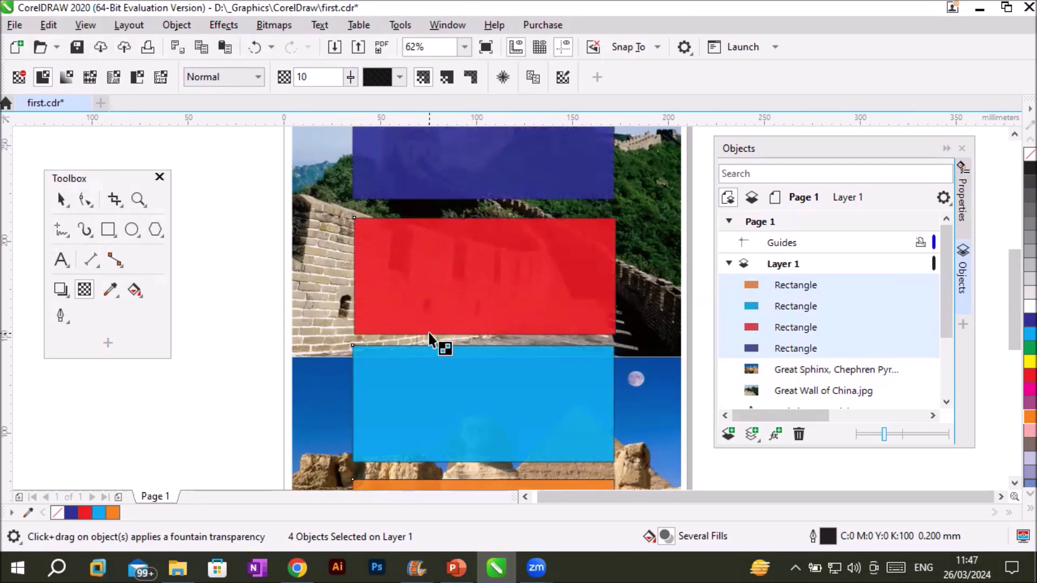
- Set the rectangles' transparency to 0 for full opacity, then raise it to 87
{"action": "left_click", "coordinate": [347, 79]}
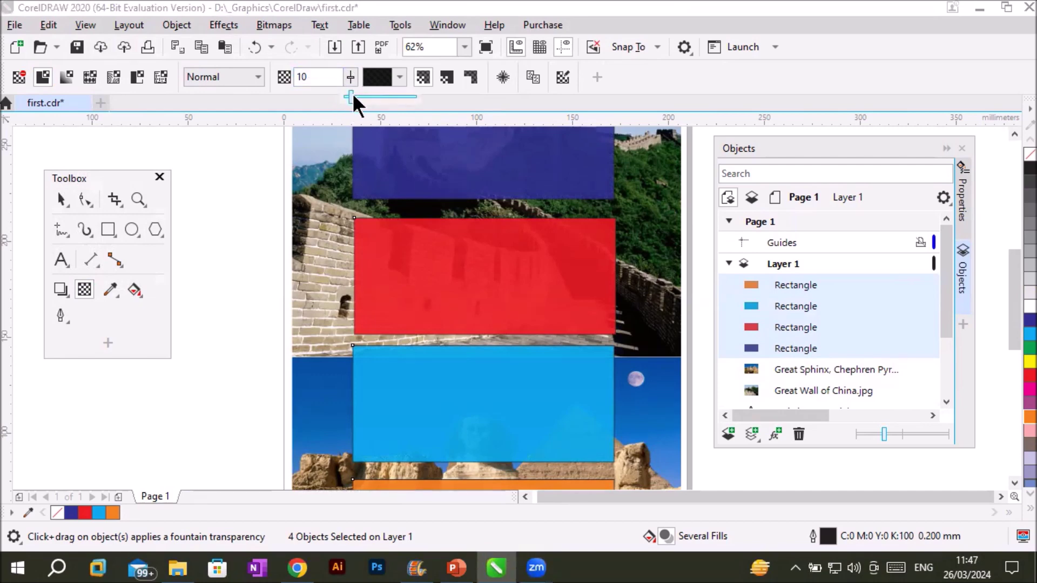
{"action": "left_click_drag", "start_coordinate": [351, 93], "coordinate": [327, 95]}
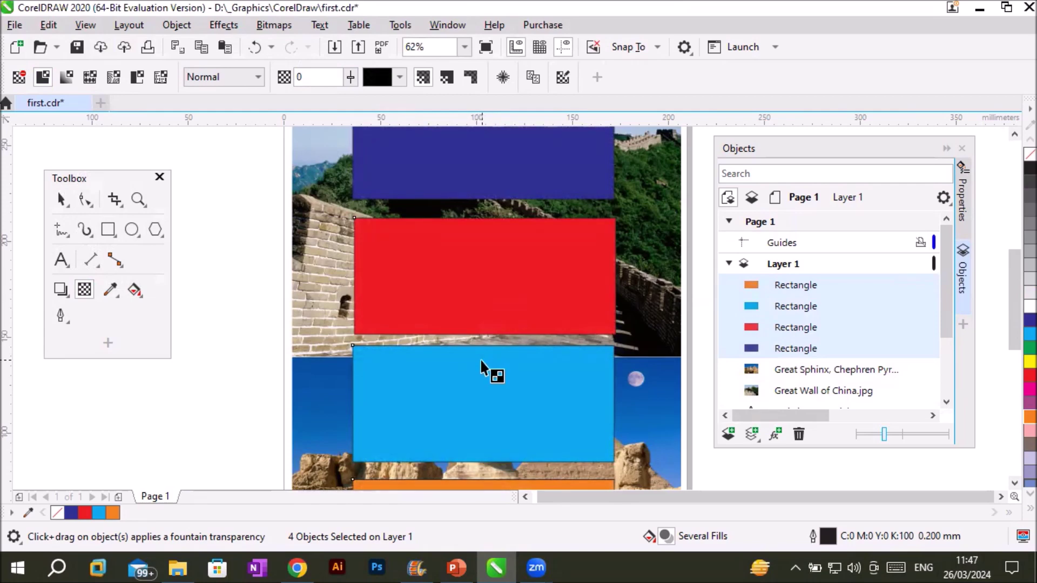
{"action": "left_click", "coordinate": [351, 77]}
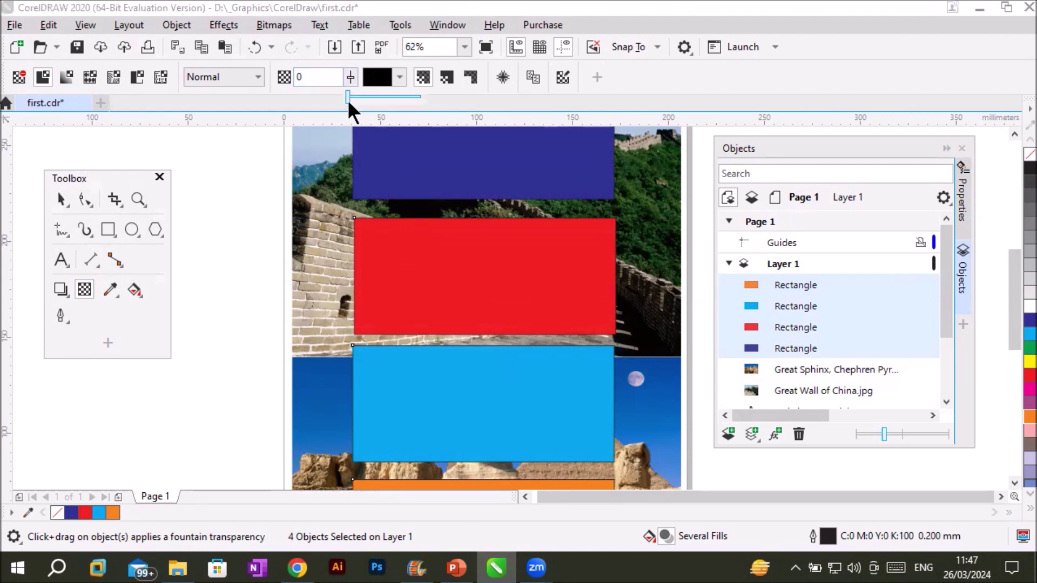
{"action": "left_click_drag", "start_coordinate": [346, 96], "coordinate": [411, 99]}
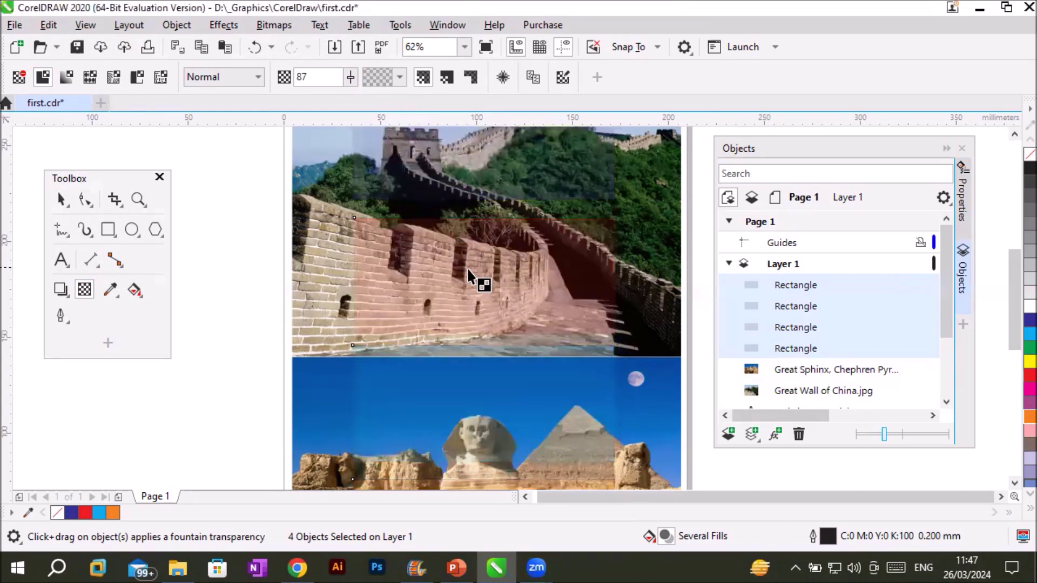
- Lower the transparency of the four rectangles in stages, starting with 79 and ending at 49
{"action": "left_click", "coordinate": [351, 77]}
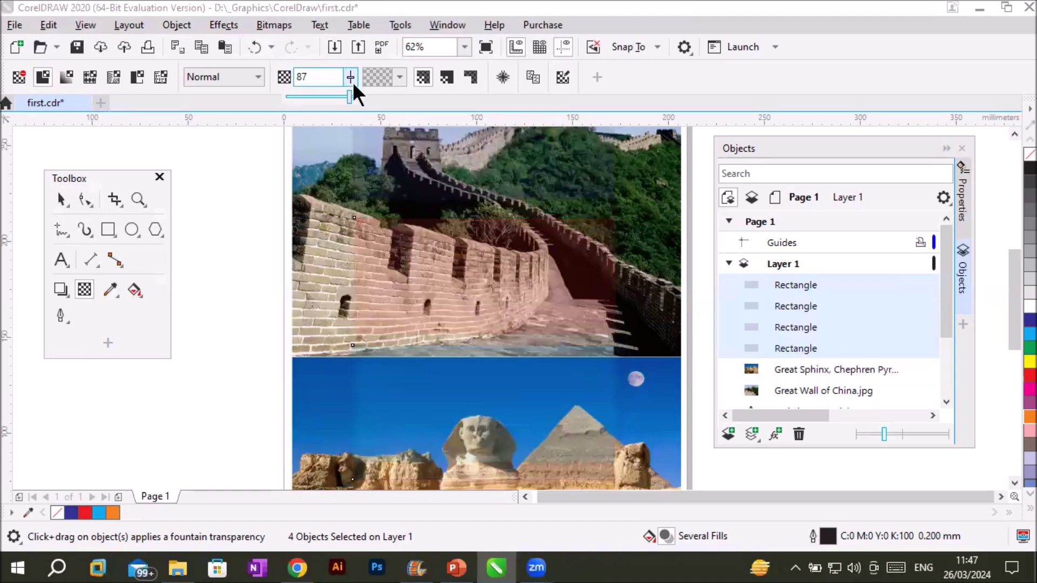
{"action": "left_click_drag", "start_coordinate": [349, 95], "coordinate": [344, 97]}
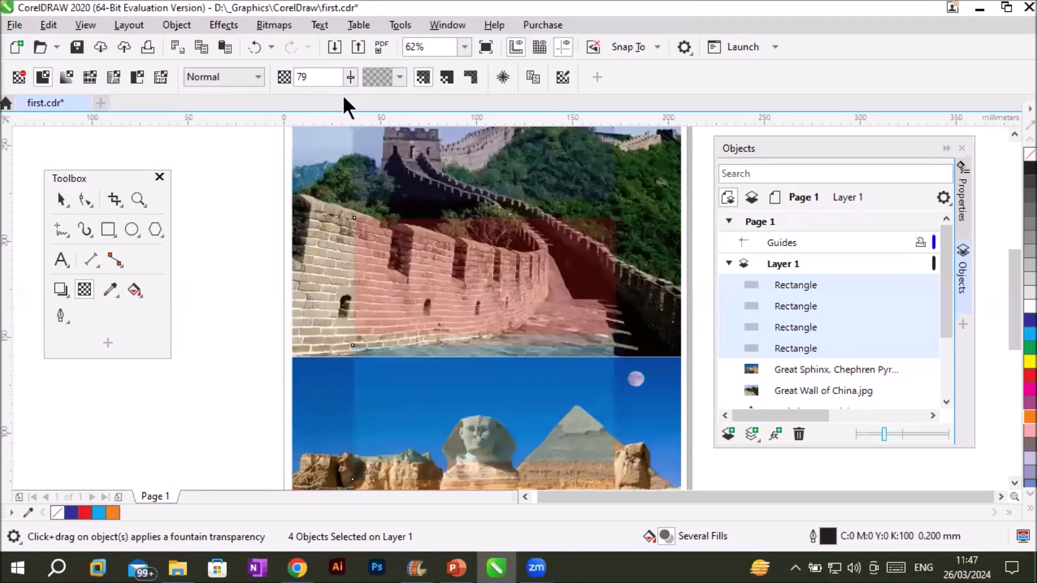
{"action": "left_click", "coordinate": [351, 79]}
{"action": "left_click_drag", "start_coordinate": [348, 93], "coordinate": [339, 95]}
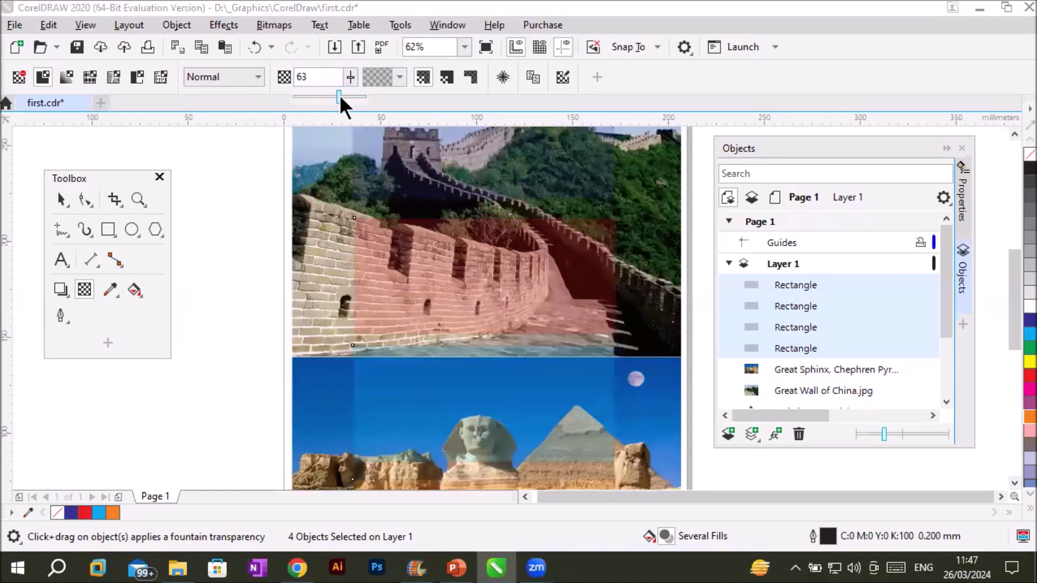
{"action": "left_click", "coordinate": [351, 76]}
{"action": "left_click_drag", "start_coordinate": [348, 93], "coordinate": [341, 96]}
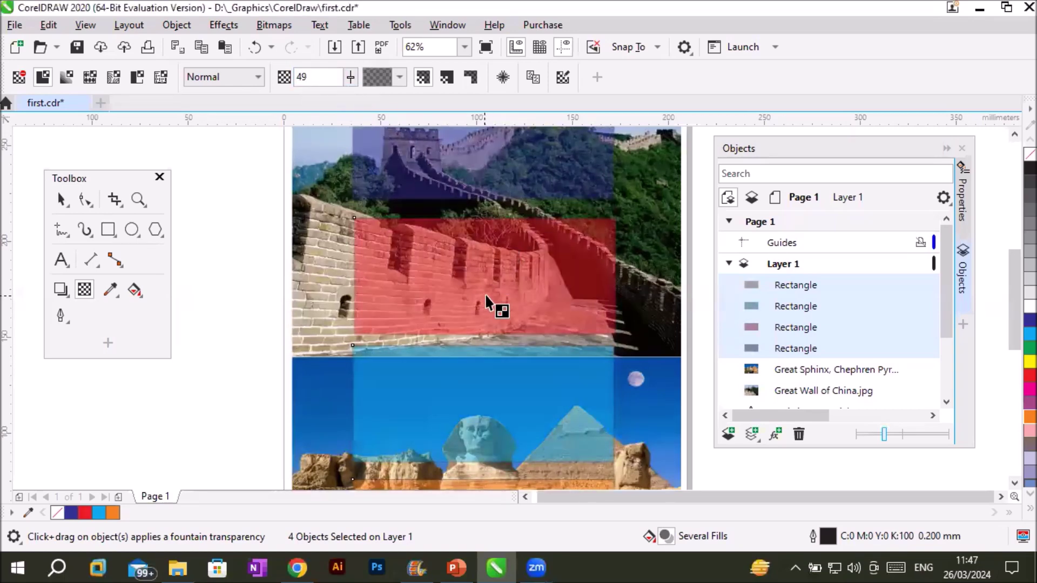
- Try further transparency levels on the four rectangles, ending at 52
{"action": "left_click", "coordinate": [350, 78]}
{"action": "left_click_drag", "start_coordinate": [345, 96], "coordinate": [373, 95]}
{"action": "left_click", "coordinate": [350, 76]}
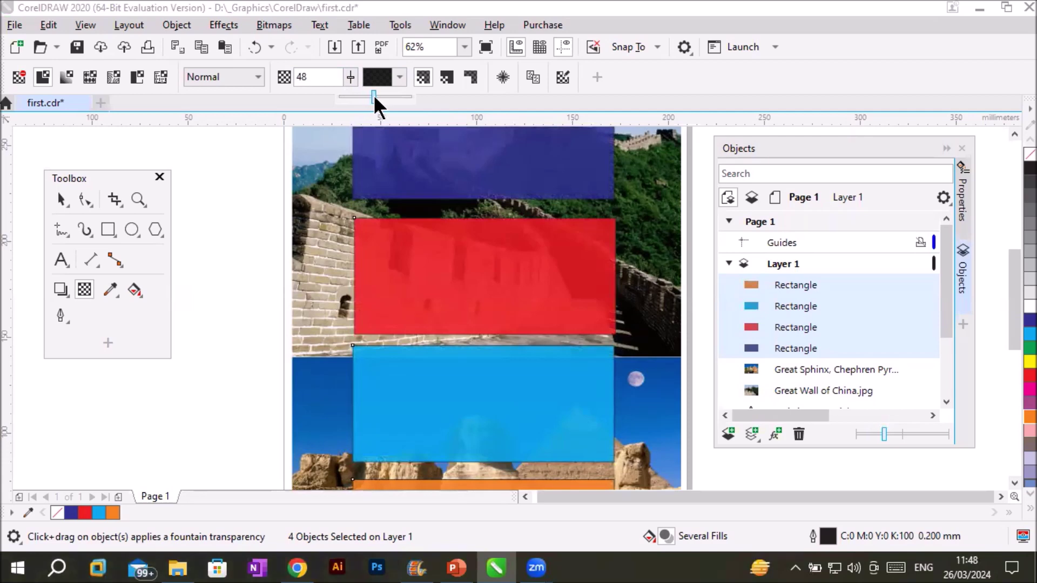
{"action": "left_click_drag", "start_coordinate": [374, 95], "coordinate": [377, 95]}
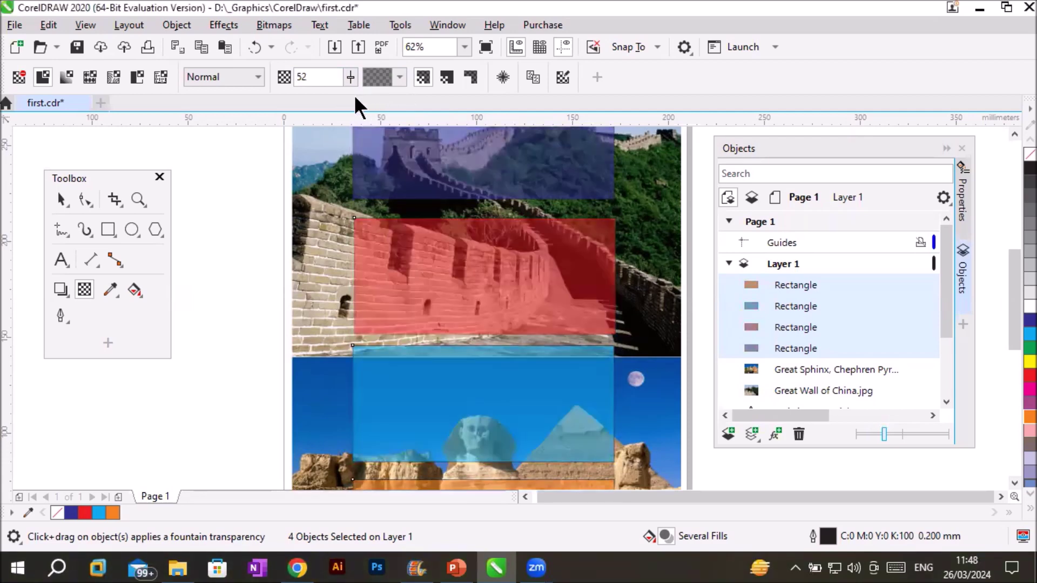
- Replace the rectangles' transparency with the most opaque preset, a value of 5
{"action": "left_click", "coordinate": [299, 78]}
{"action": "double_click", "coordinate": [293, 81]}
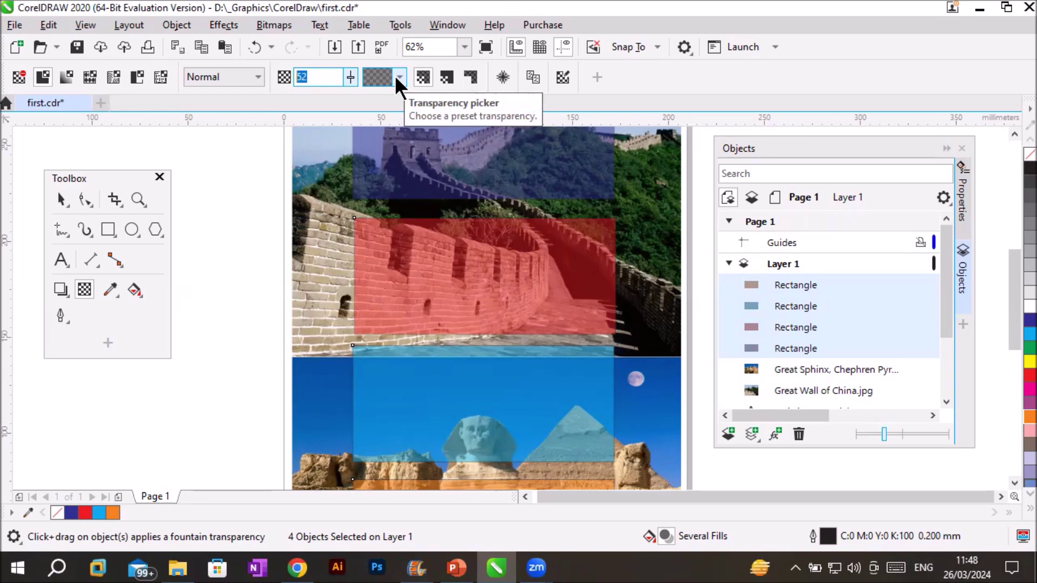
{"action": "left_click", "coordinate": [399, 78]}
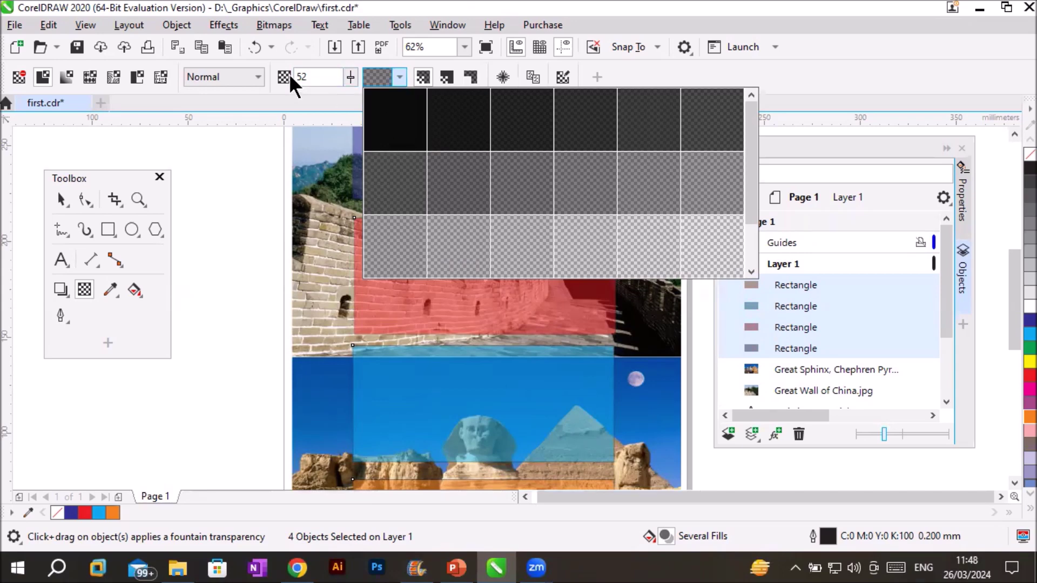
{"action": "left_click", "coordinate": [406, 136]}
{"action": "left_click", "coordinate": [303, 78]}
{"action": "type", "text": "5"}
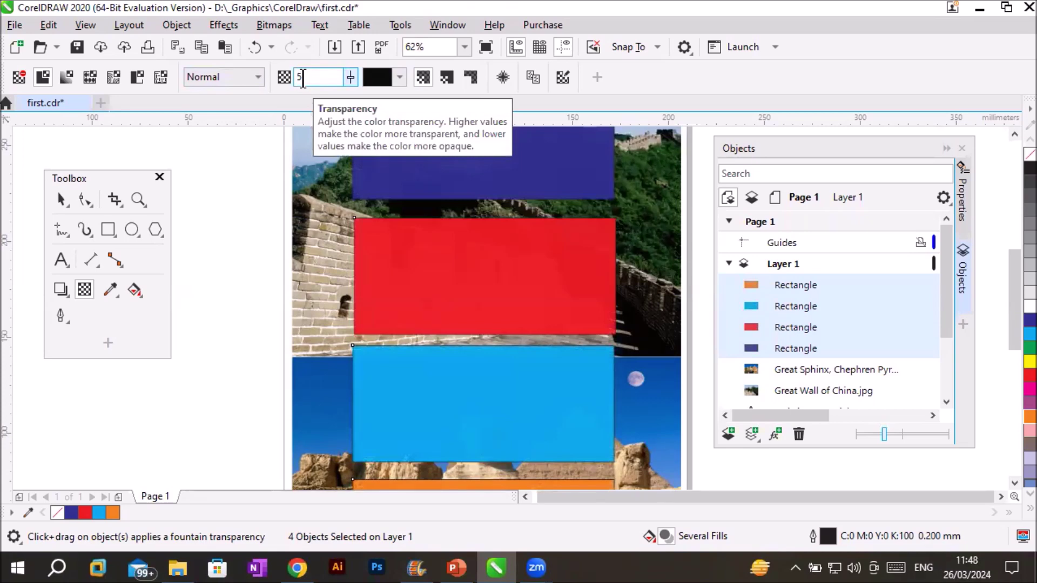
- Apply the 25 transparency preset to the four rectangles, followed by the 50 preset
{"action": "left_click", "coordinate": [399, 76]}
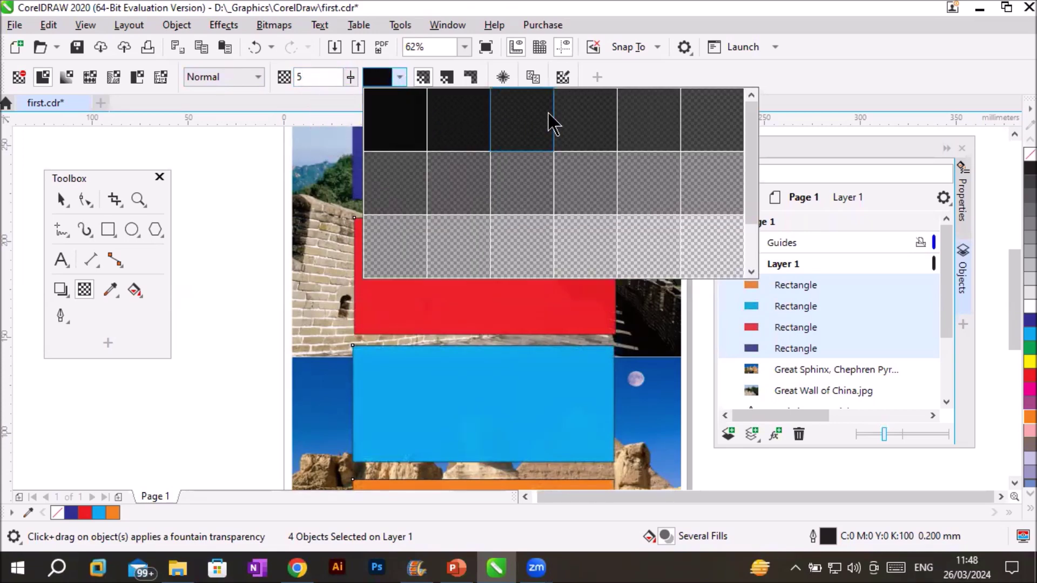
{"action": "left_click", "coordinate": [637, 123]}
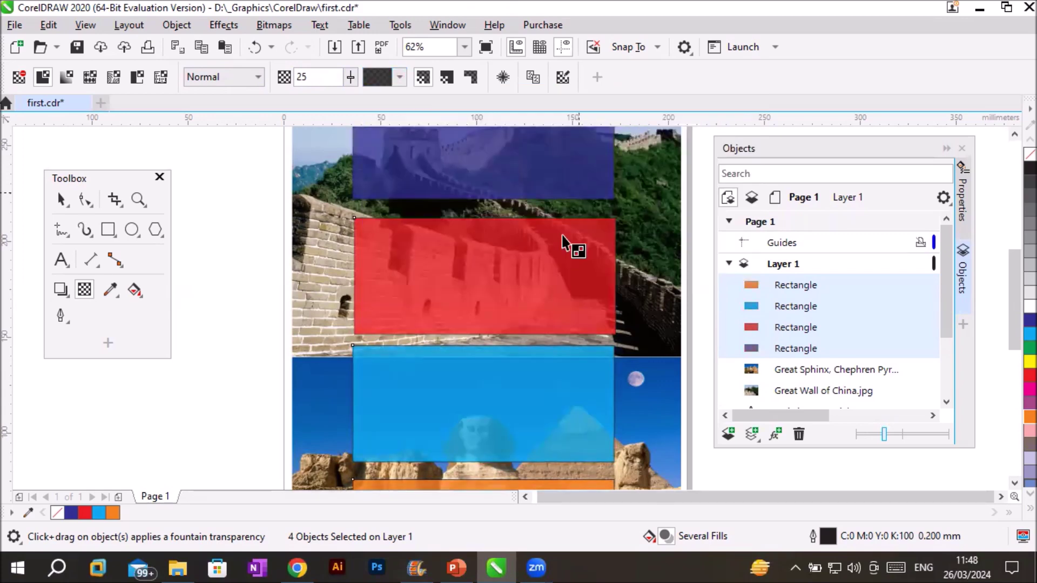
{"action": "left_click", "coordinate": [401, 78]}
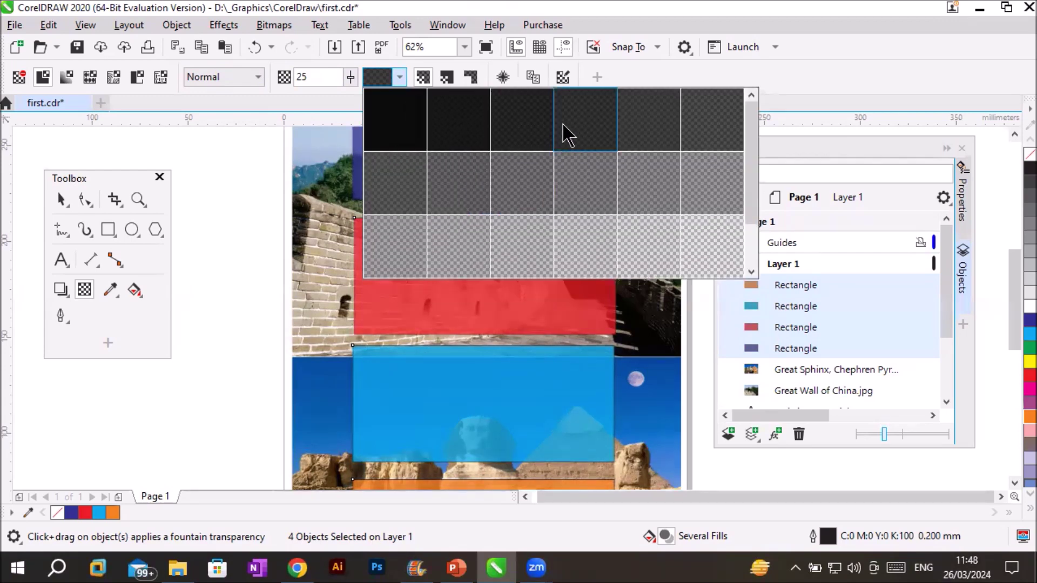
{"action": "left_click", "coordinate": [581, 185]}
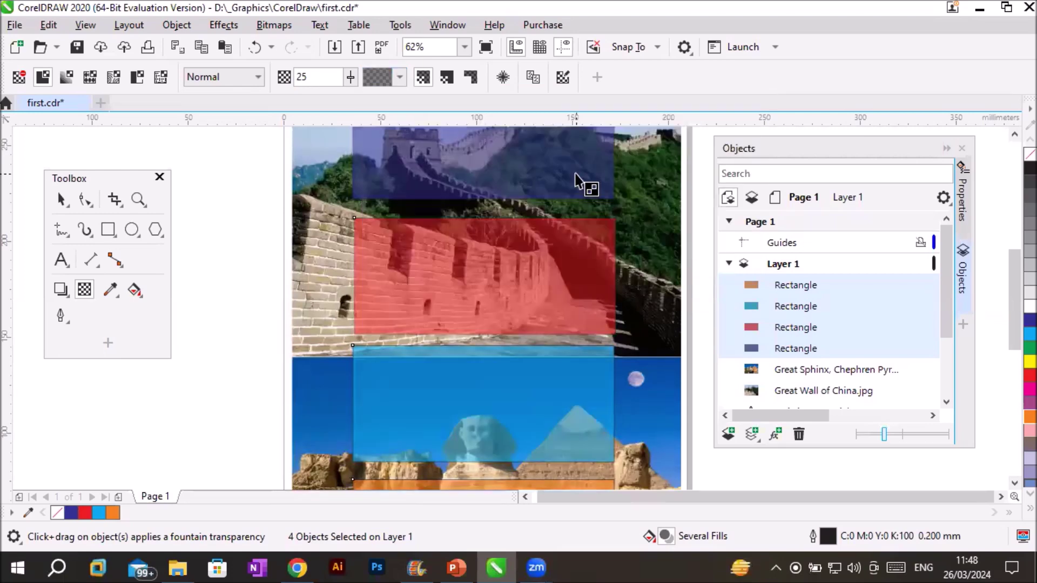
{"action": "scroll", "coordinate": [496, 254], "scroll_direction": "down", "scroll_amount": 2}
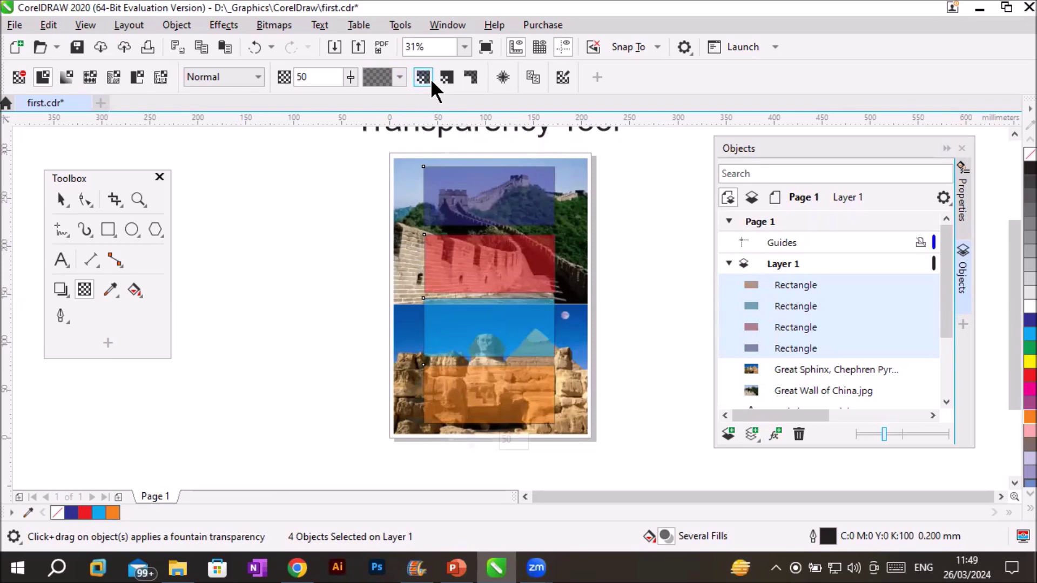
- Apply the 90 transparency preset to the four rectangles, followed by the most opaque preset with a value of 5
{"action": "left_click", "coordinate": [350, 77]}
{"action": "left_click", "coordinate": [348, 77]}
{"action": "left_click", "coordinate": [400, 77]}
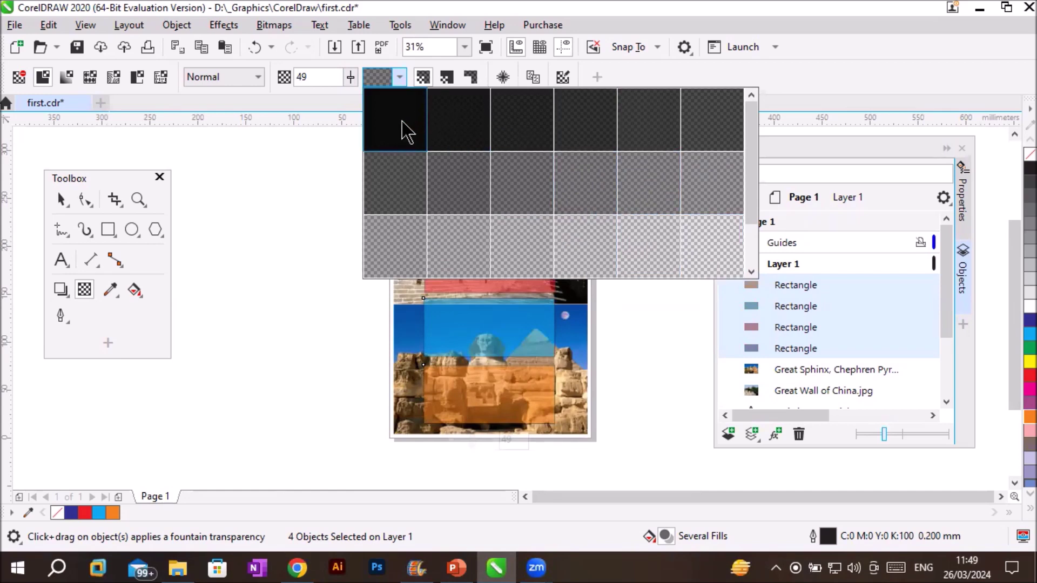
{"action": "left_click", "coordinate": [713, 244]}
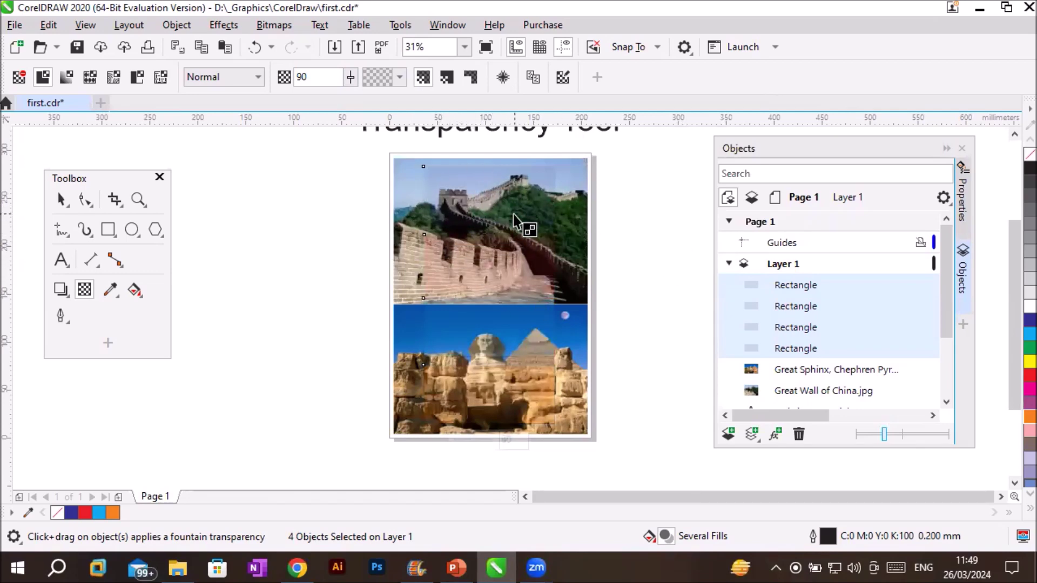
{"action": "left_click", "coordinate": [400, 79]}
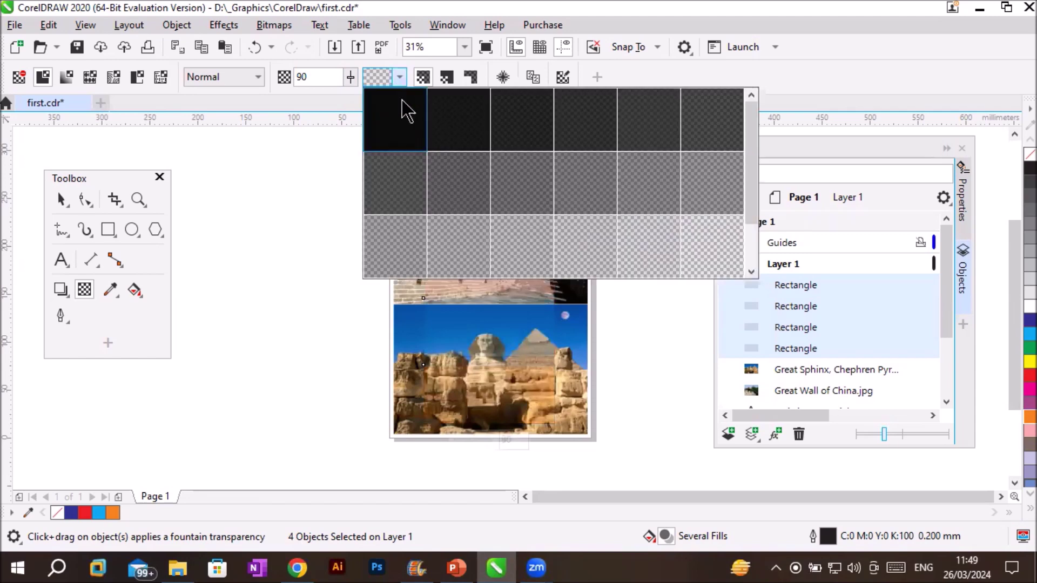
{"action": "left_click", "coordinate": [399, 113]}
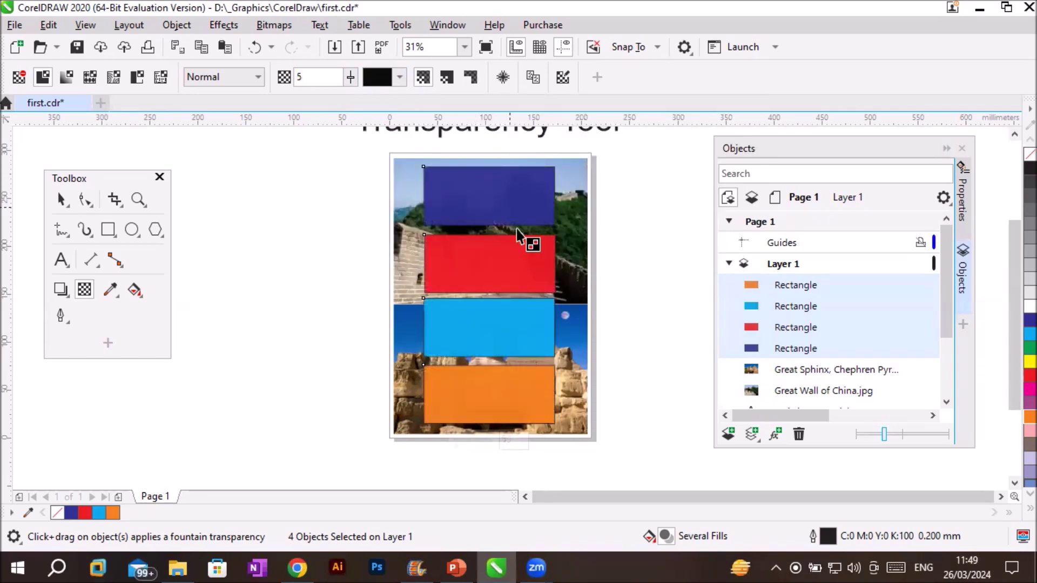
{"action": "scroll", "coordinate": [502, 192], "scroll_direction": "up", "scroll_amount": 2}
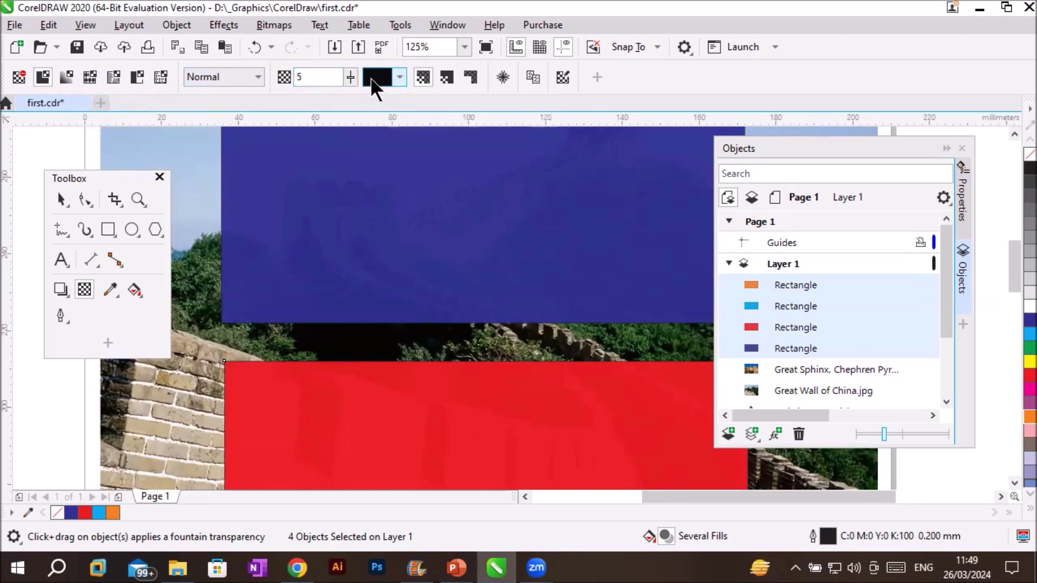
- Apply the 40 transparency preset to the four rectangles
{"action": "left_click", "coordinate": [399, 79]}
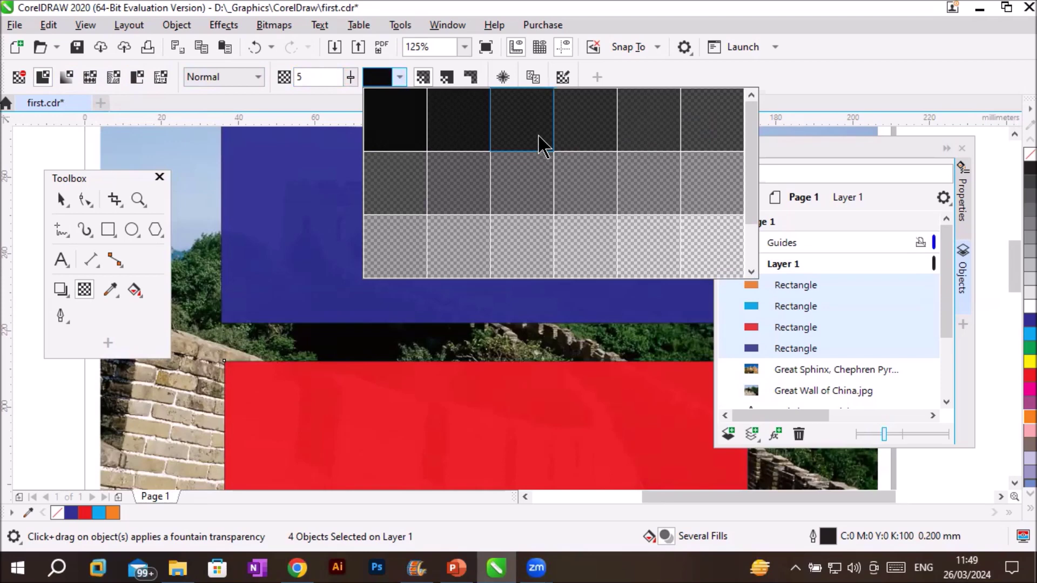
{"action": "left_click", "coordinate": [462, 181]}
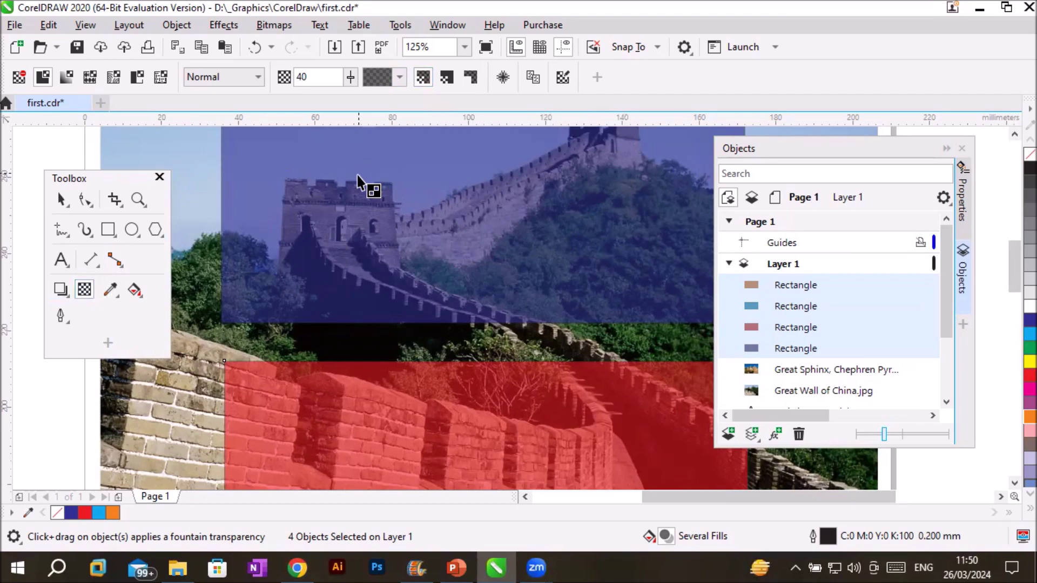
{"action": "scroll", "coordinate": [352, 183], "scroll_direction": "down", "scroll_amount": 4}
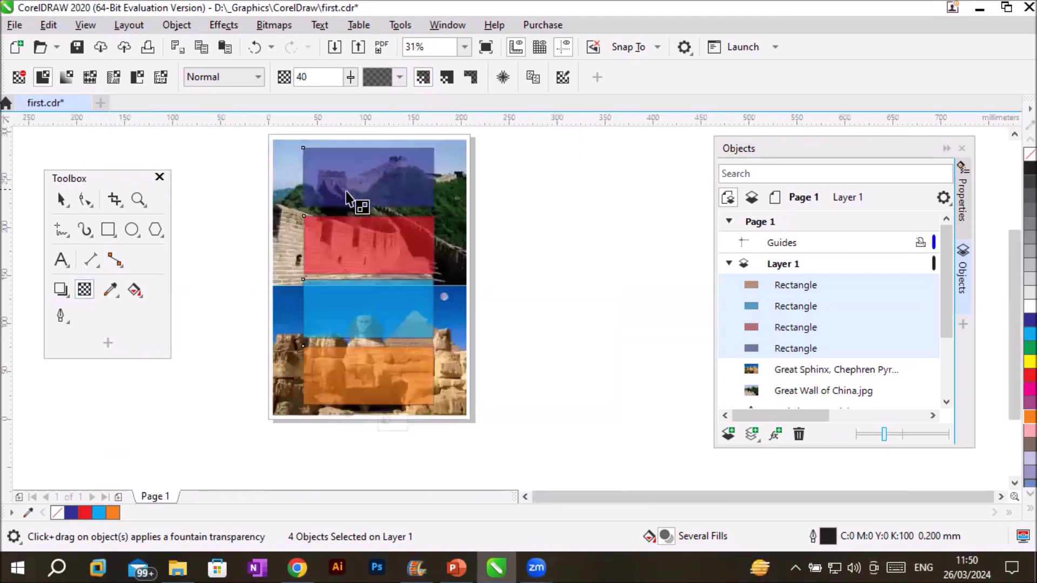
- Try a 10.0 mm outline on the four rectangles, then set their outline width to 4.0 mm
{"action": "left_click", "coordinate": [61, 200]}
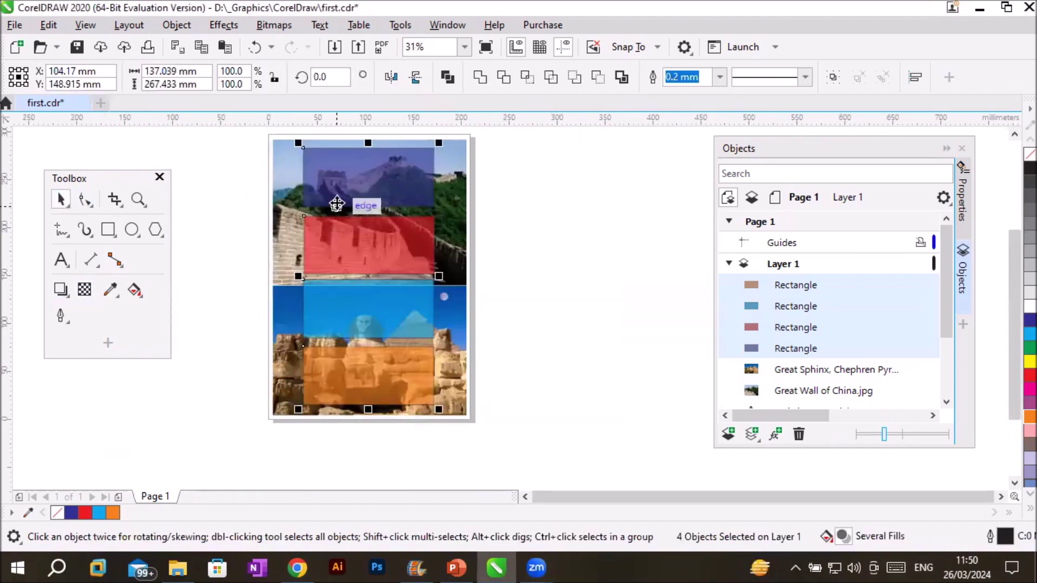
{"action": "scroll", "coordinate": [259, 173], "scroll_direction": "up", "scroll_amount": 5}
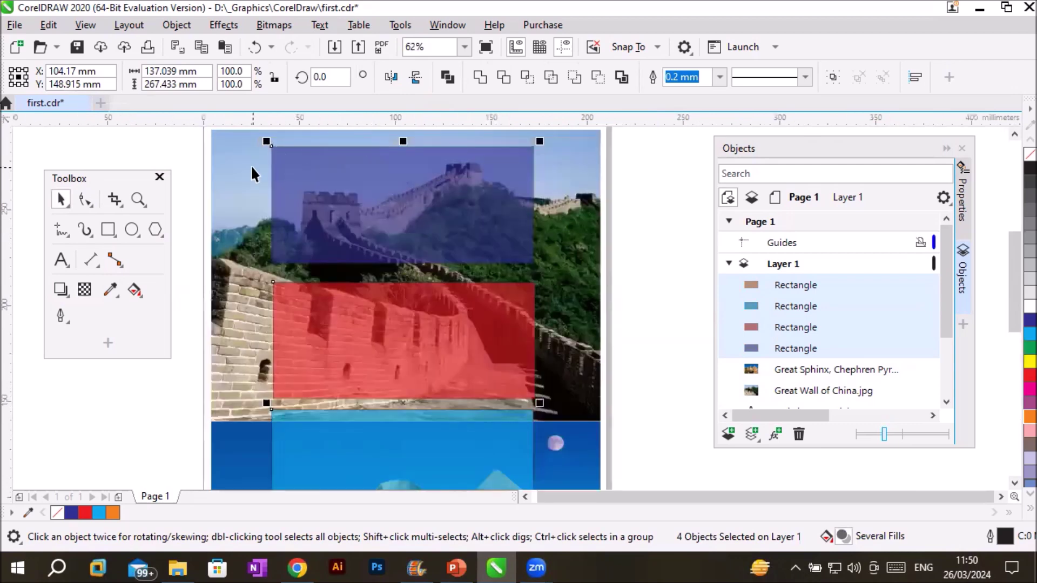
{"action": "scroll", "coordinate": [332, 189], "scroll_direction": "up", "scroll_amount": 2}
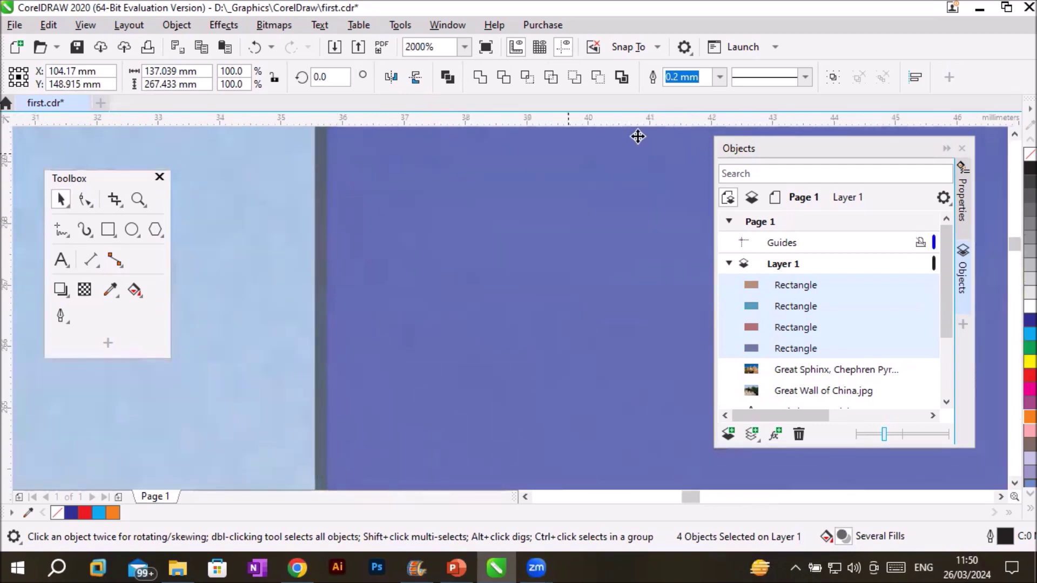
{"action": "left_click", "coordinate": [720, 74]}
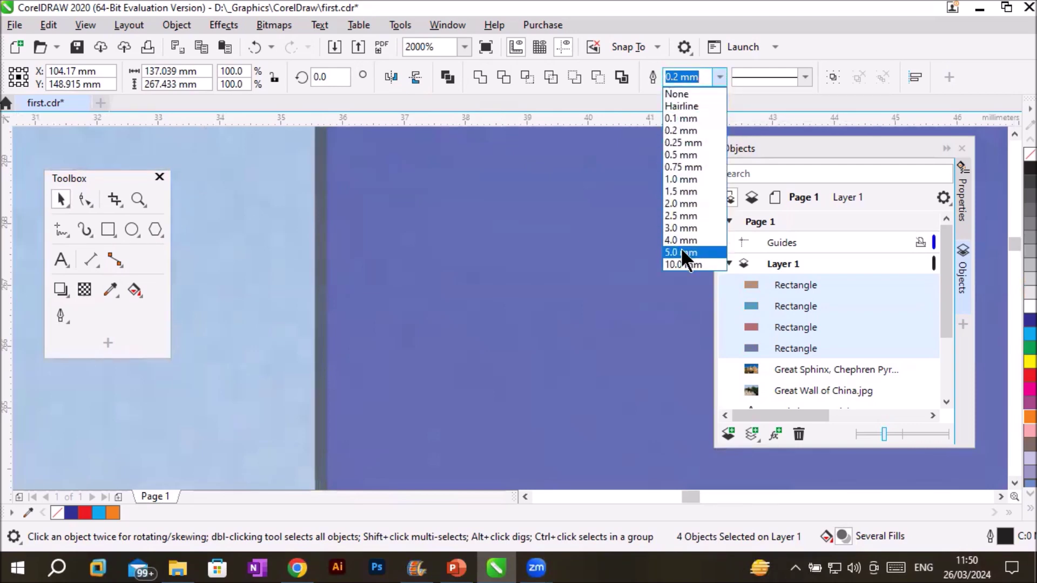
{"action": "left_click", "coordinate": [682, 265]}
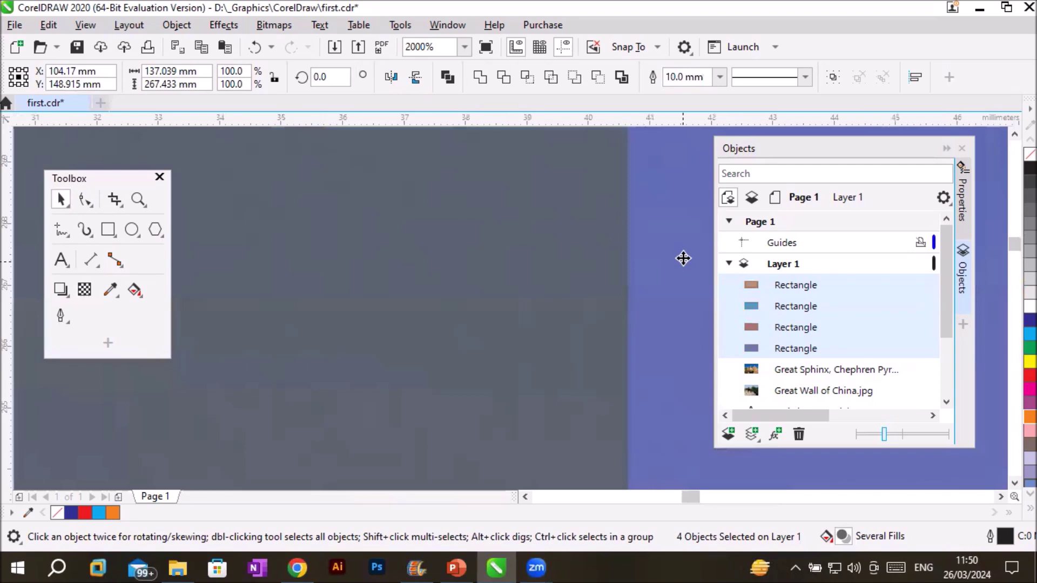
{"action": "left_click", "coordinate": [721, 77]}
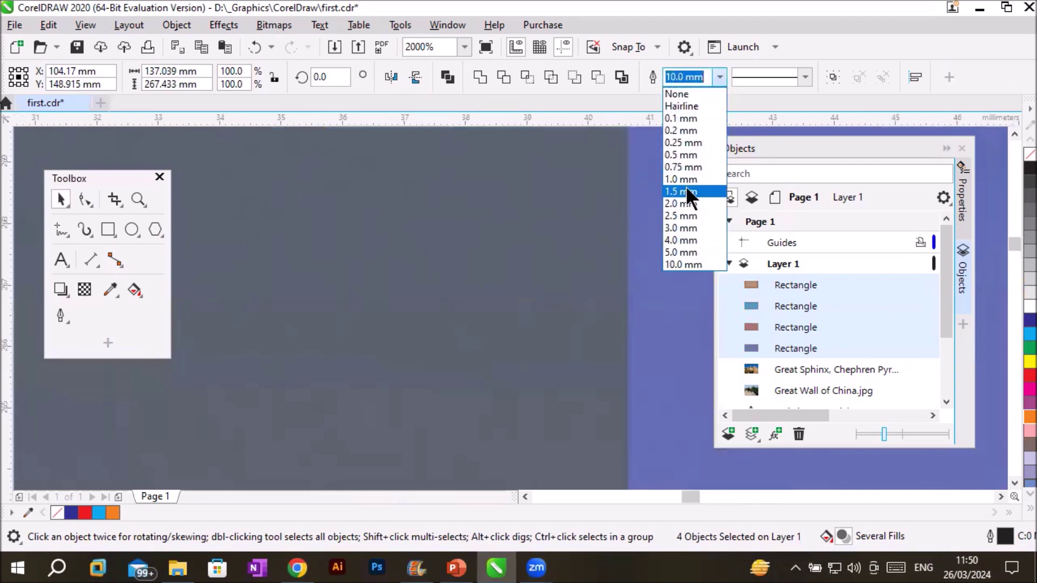
{"action": "left_click", "coordinate": [686, 239]}
{"action": "scroll", "coordinate": [498, 204], "scroll_direction": "down", "scroll_amount": 5}
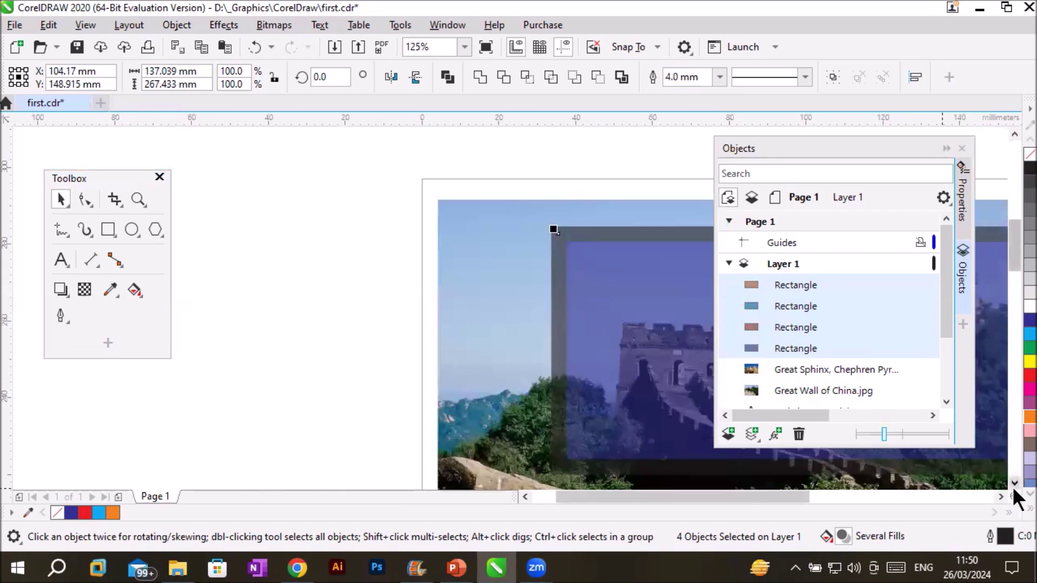
- Apply the rectangles' uniform transparency to their fills only, with the upper rectangles in close view
{"action": "left_click", "coordinate": [137, 198]}
{"action": "left_click", "coordinate": [256, 74]}
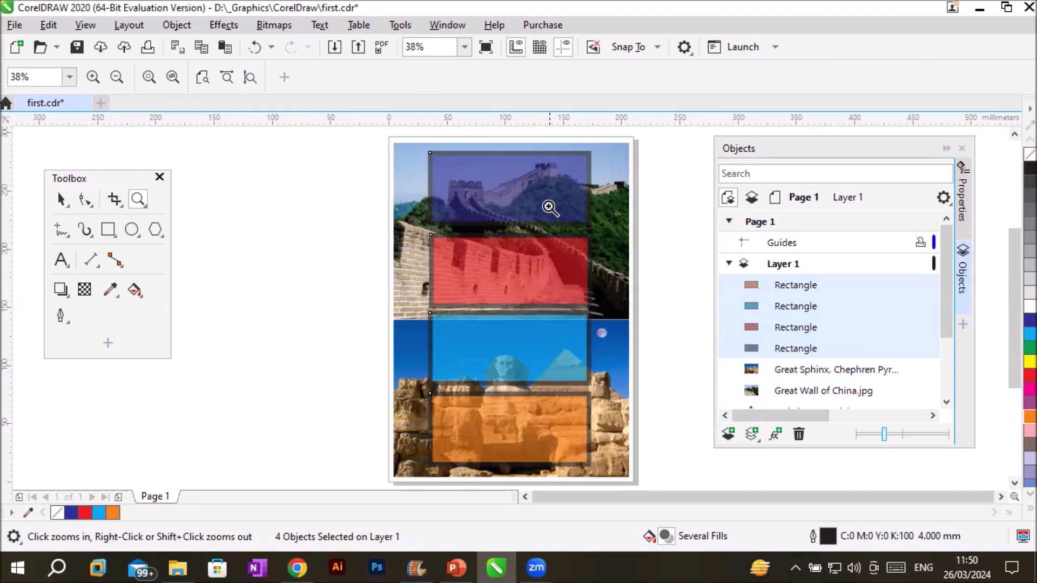
{"action": "left_click", "coordinate": [528, 164]}
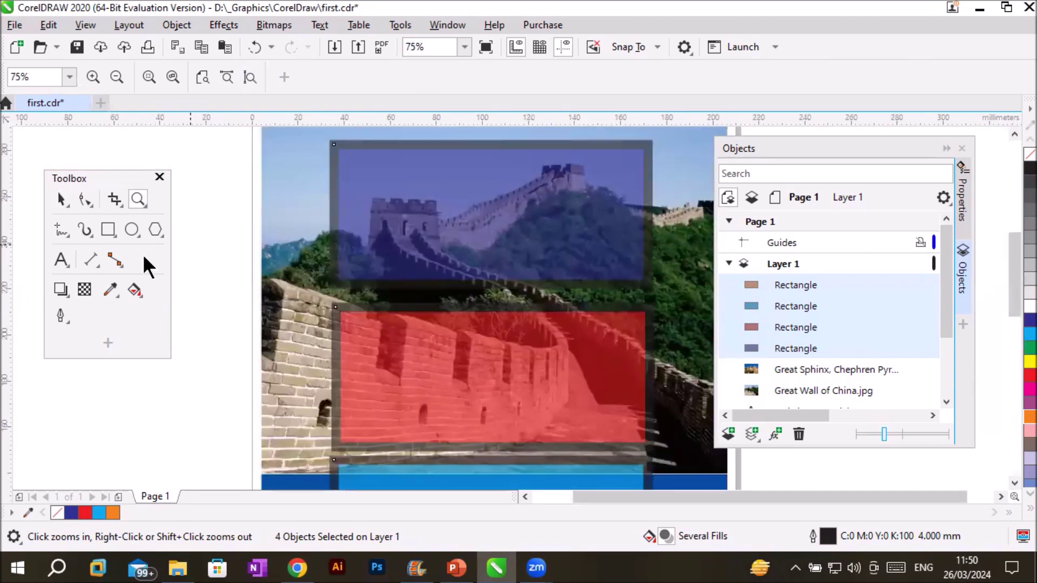
{"action": "left_click", "coordinate": [84, 289]}
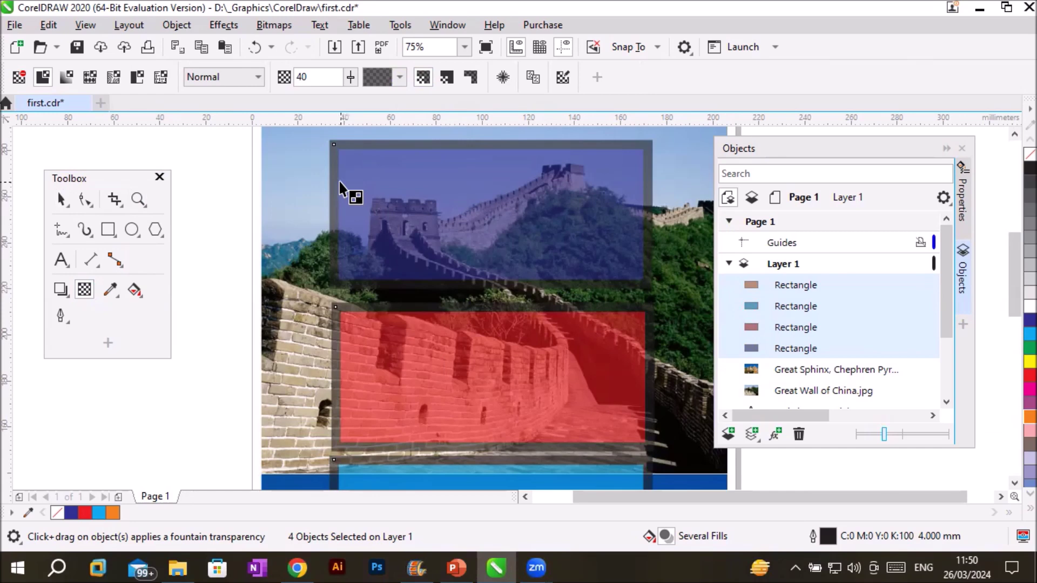
{"action": "double_click", "coordinate": [309, 76]}
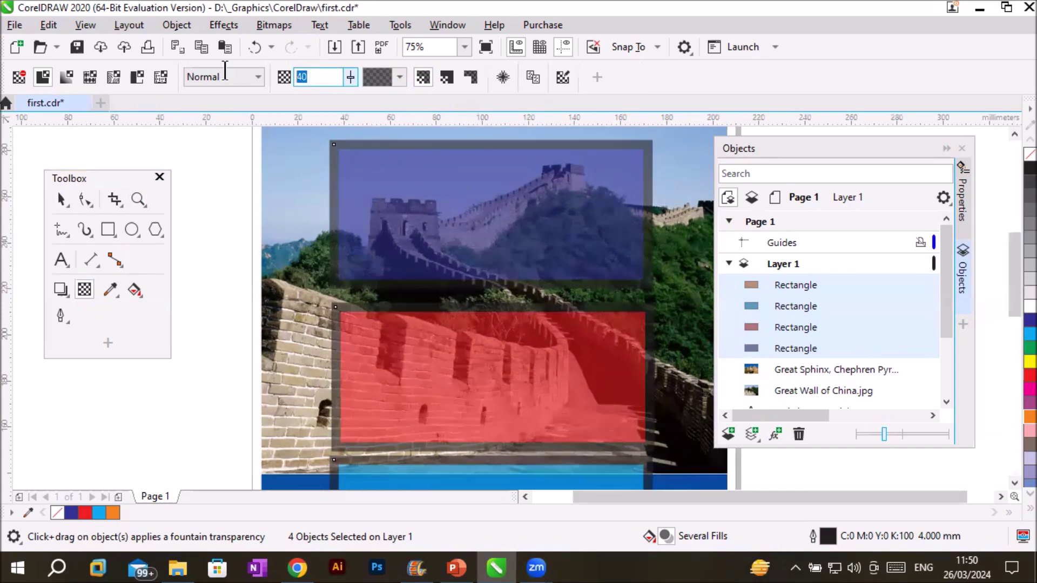
{"action": "left_click", "coordinate": [445, 77]}
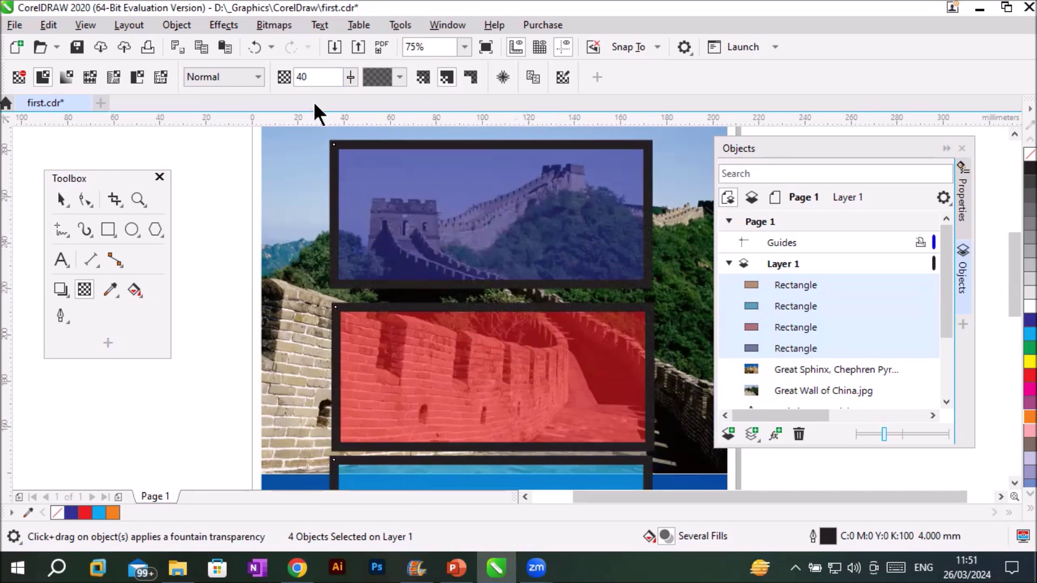
- Apply the rectangles' transparency to their outlines only and examine the red rectangle's edge up close
{"action": "left_click", "coordinate": [312, 75]}
{"action": "left_click_drag", "start_coordinate": [312, 76], "coordinate": [267, 74]}
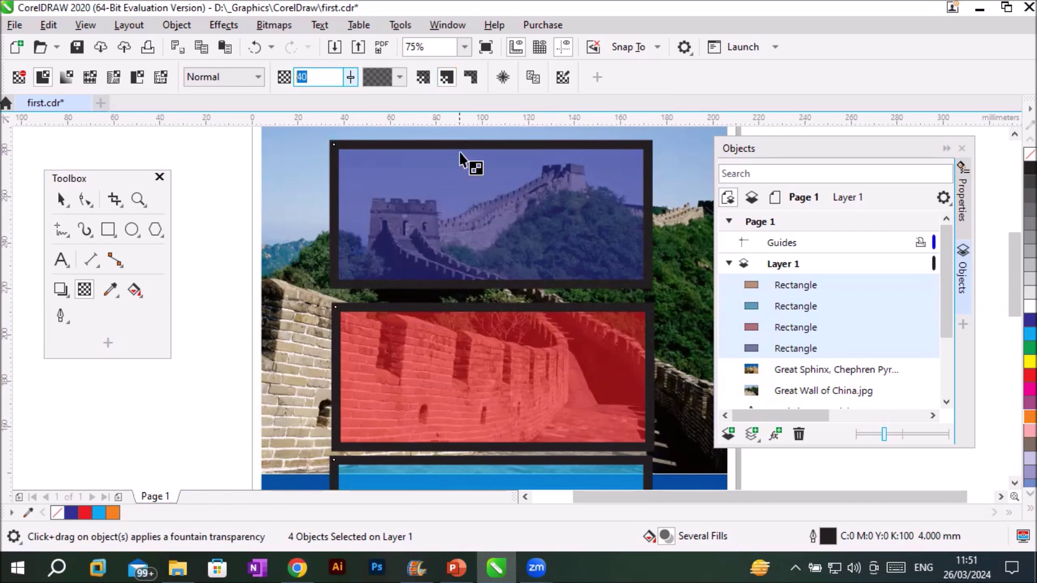
{"action": "left_click", "coordinate": [471, 78]}
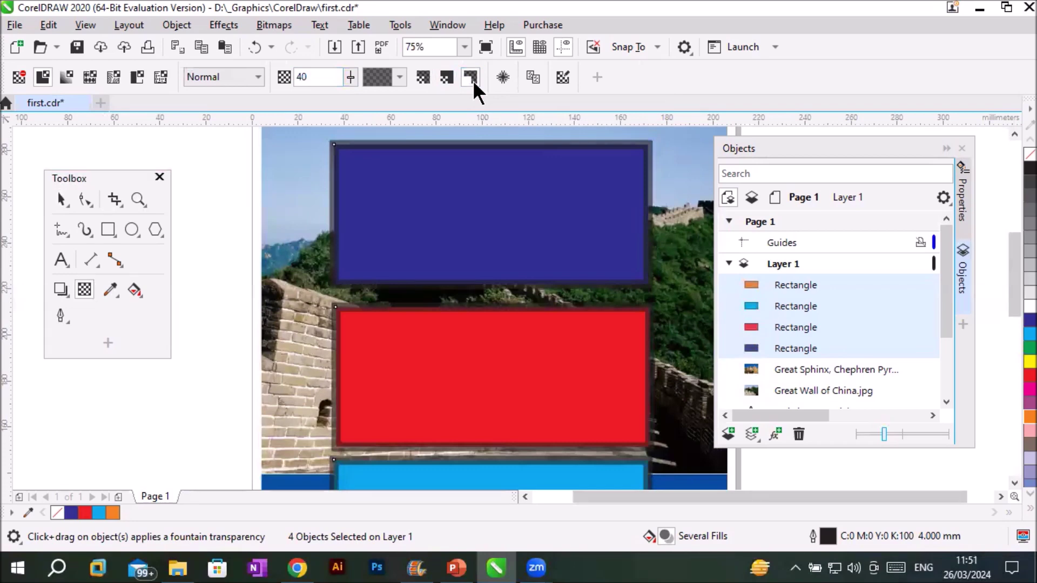
{"action": "scroll", "coordinate": [340, 350], "scroll_direction": "up", "scroll_amount": 4}
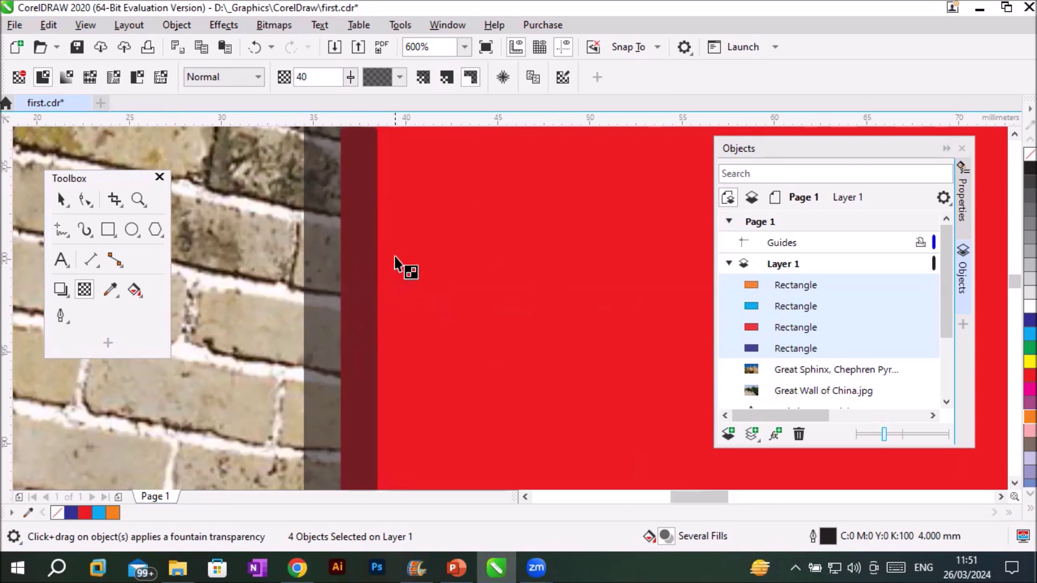
{"action": "left_click", "coordinate": [473, 80]}
{"action": "left_click", "coordinate": [138, 200]}
{"action": "left_click", "coordinate": [251, 79]}
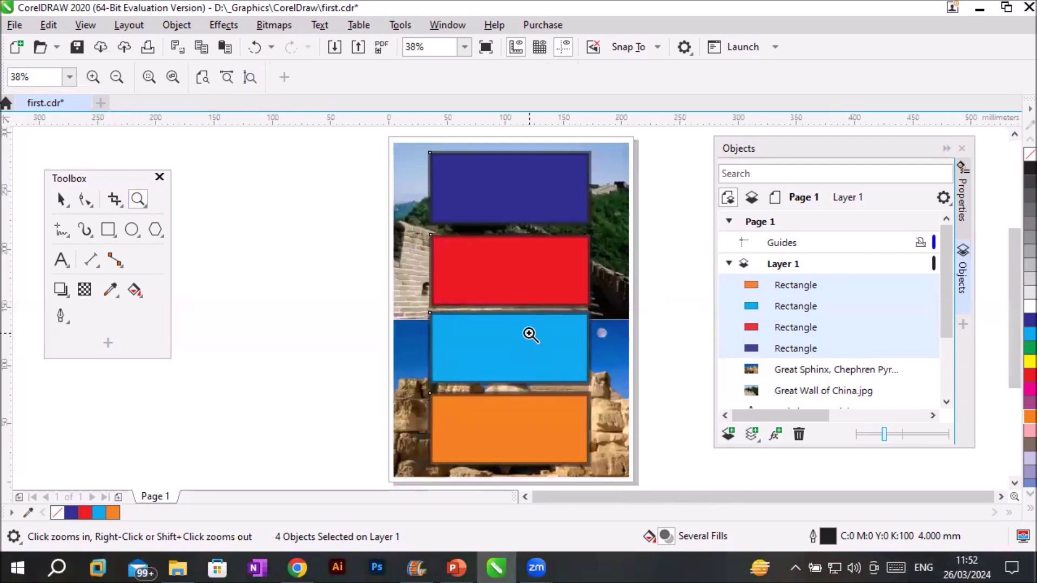
- Cycle the rectangles' transparency target through all, fill only and outline only, ending with both fill and outline
{"action": "left_click", "coordinate": [83, 290]}
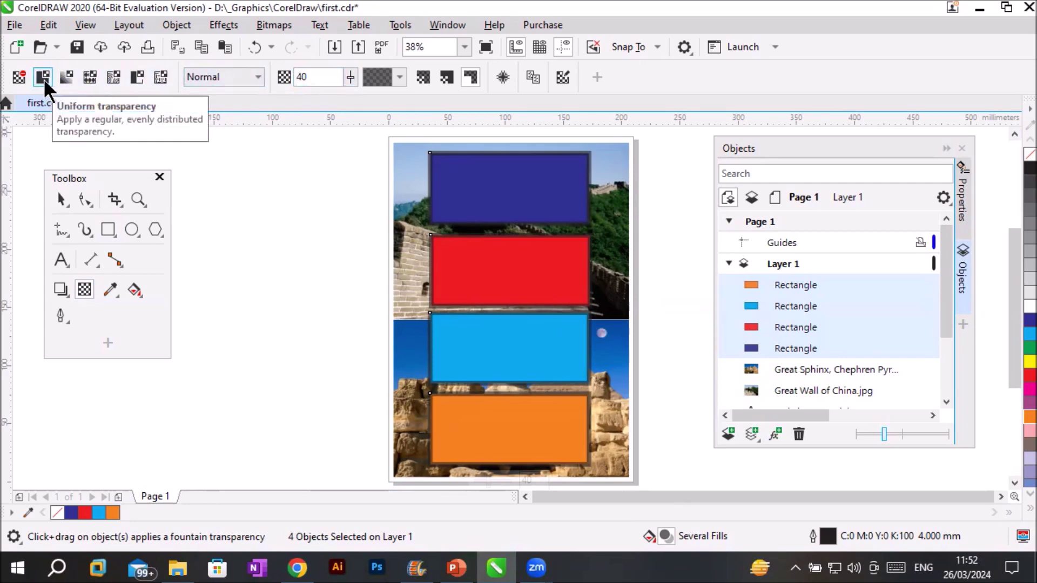
{"action": "left_click_drag", "start_coordinate": [328, 79], "coordinate": [280, 79]}
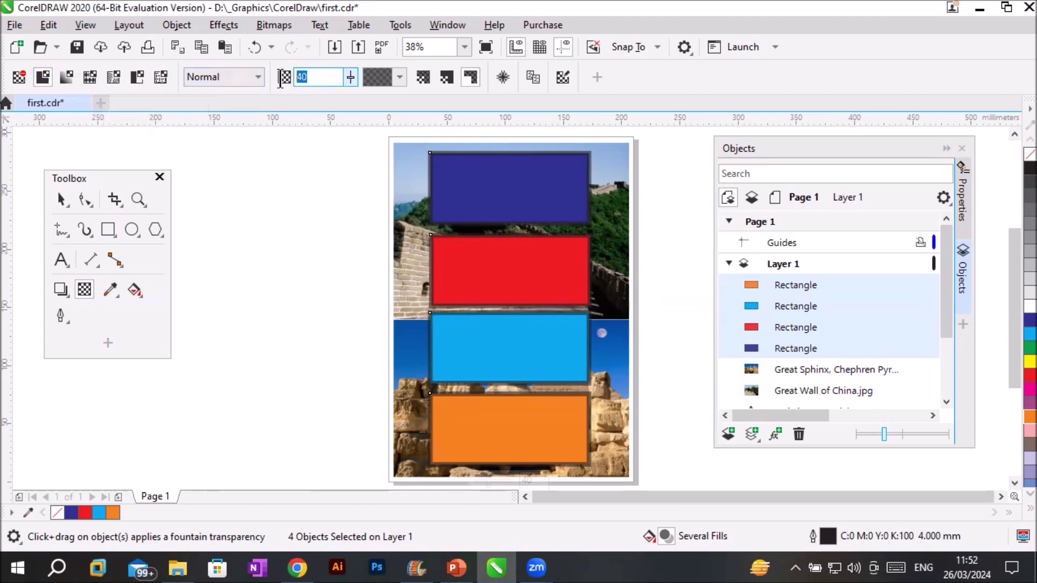
{"action": "left_click", "coordinate": [424, 79]}
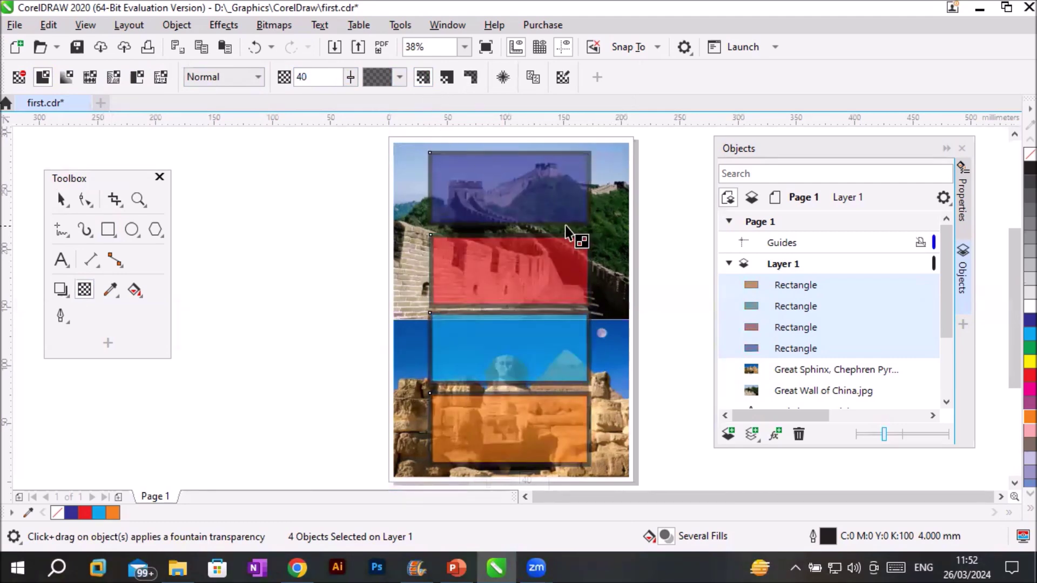
{"action": "left_click", "coordinate": [446, 76]}
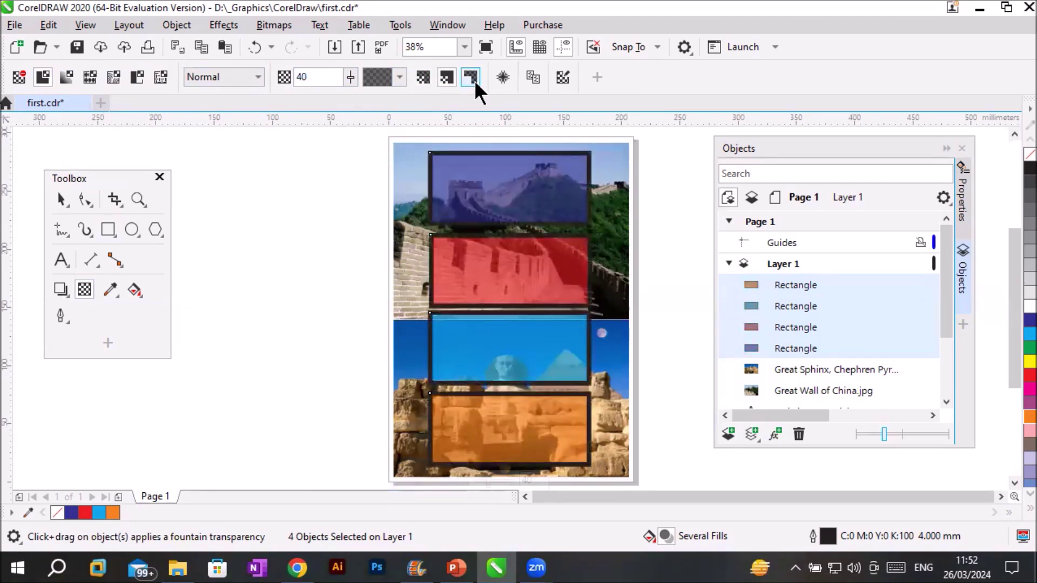
{"action": "left_click", "coordinate": [474, 80]}
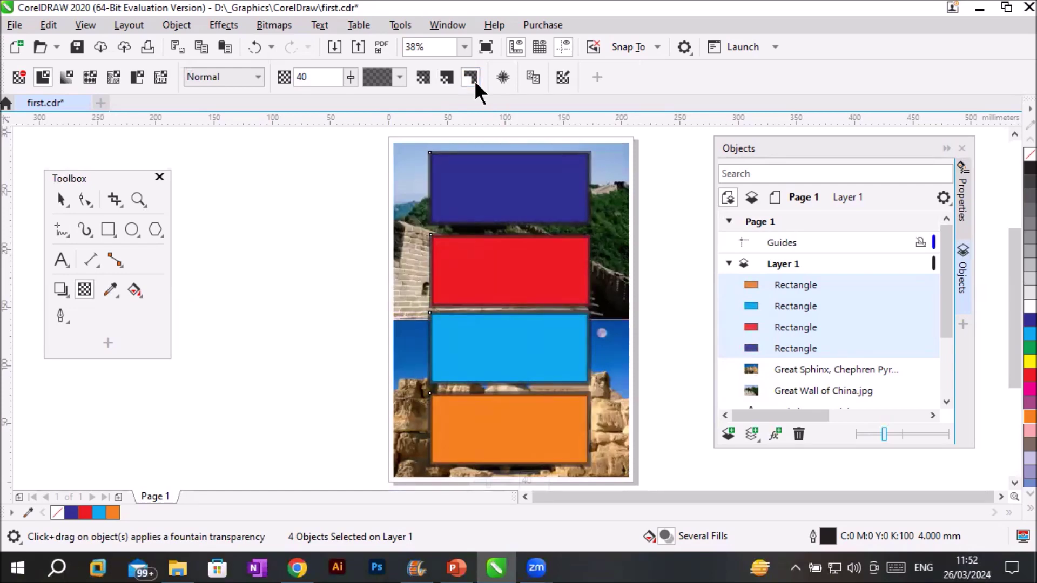
{"action": "left_click", "coordinate": [424, 77]}
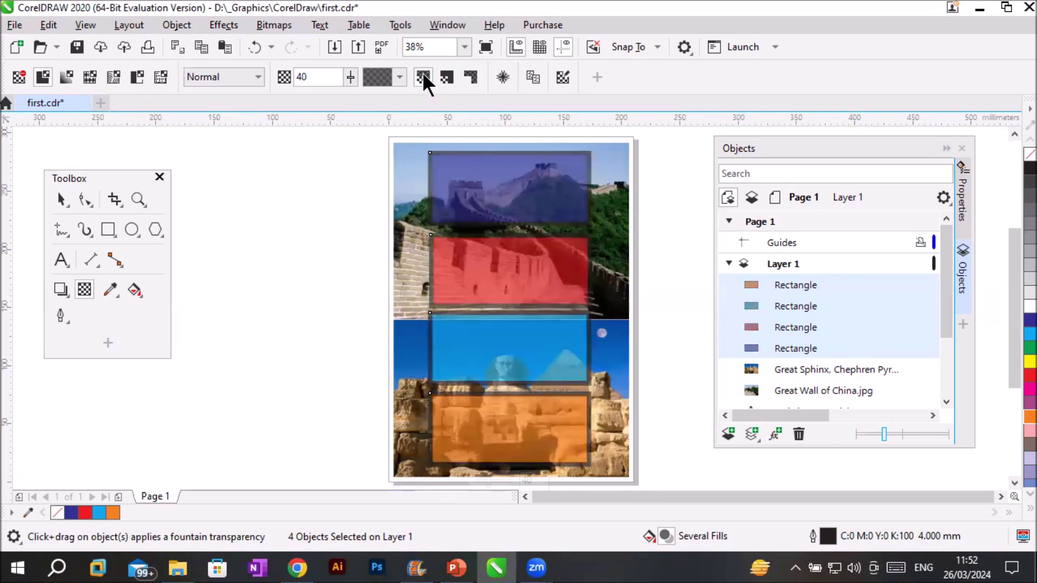
- Move the four rectangles together about 100 mm to the left so they partly extend off the page
{"action": "left_click", "coordinate": [63, 200]}
{"action": "left_click_drag", "start_coordinate": [461, 208], "coordinate": [347, 215]}
{"action": "scroll", "coordinate": [613, 250], "scroll_direction": "down", "scroll_amount": 2}
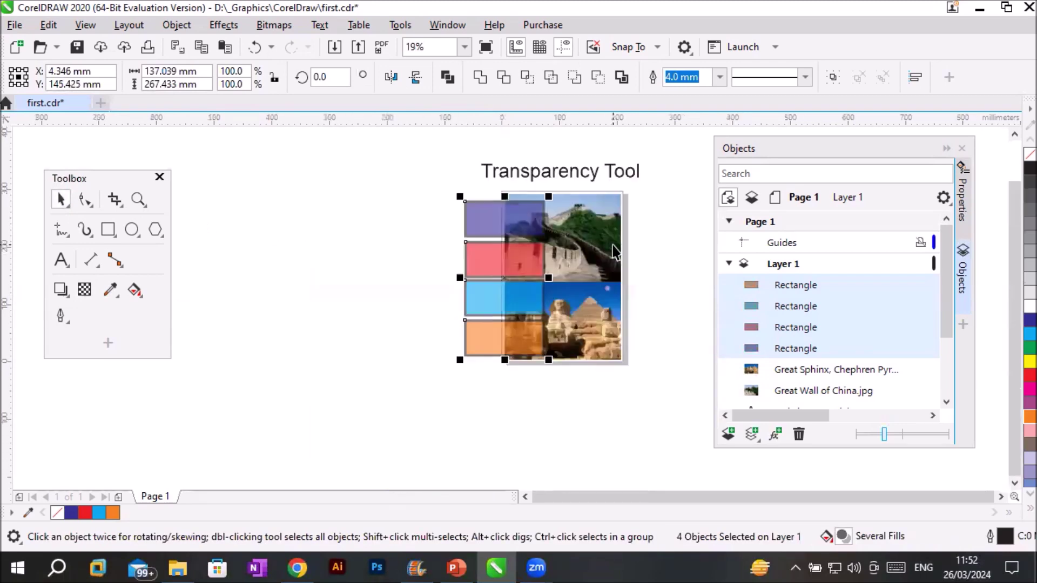
- Draw a blue-filled circle about 72 mm wide and place it with two copies down the photos' right edge
{"action": "left_click", "coordinate": [131, 229]}
{"action": "left_click_drag", "start_coordinate": [667, 201], "coordinate": [706, 242]}
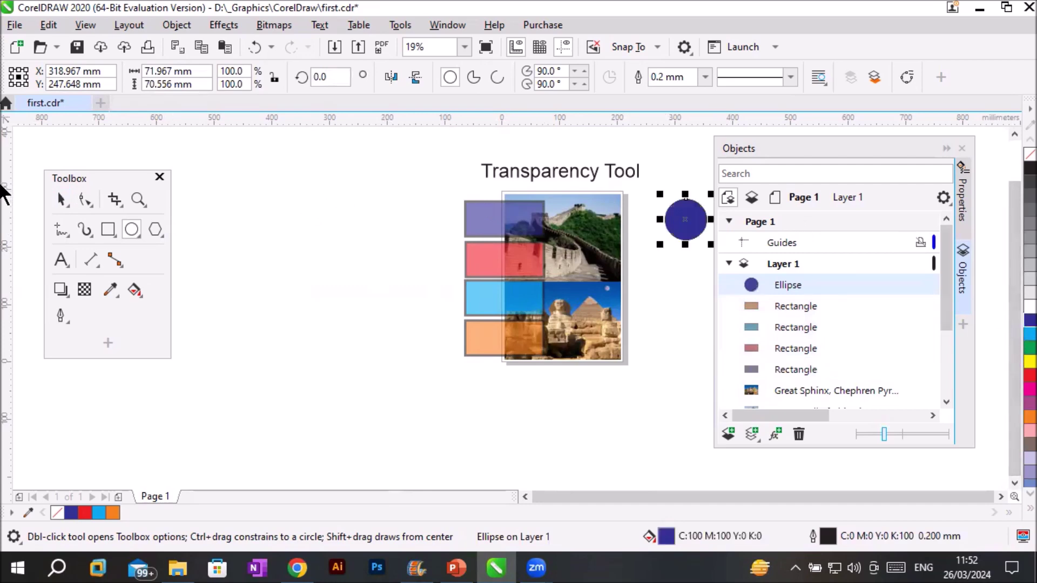
{"action": "left_click", "coordinate": [61, 200]}
{"action": "left_click_drag", "start_coordinate": [685, 236], "coordinate": [630, 351]}
{"action": "right_click", "coordinate": [630, 294]}
{"action": "right_click", "coordinate": [630, 352]}
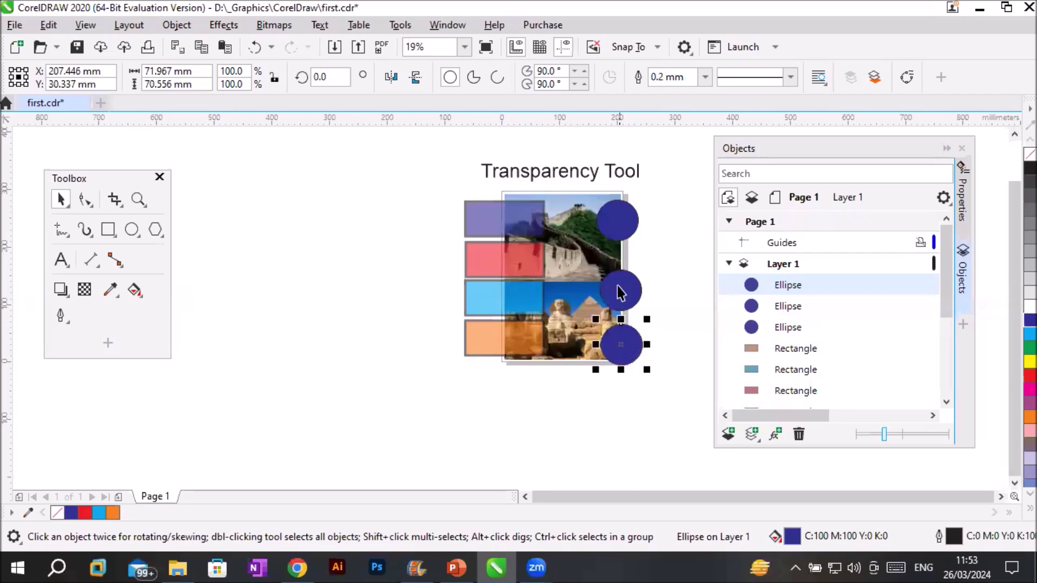
- Select the three blue circles, shift them together slightly up and left onto the photos, and deselect them
{"action": "left_click_drag", "start_coordinate": [589, 179], "coordinate": [653, 374]}
{"action": "mouse_move", "coordinate": [626, 340]}
{"action": "left_mouse_down"}
{"action": "mouse_move", "coordinate": [627, 331]}
{"action": "mouse_move", "coordinate": [621, 345]}
{"action": "mouse_move", "coordinate": [615, 338]}
{"action": "left_mouse_up"}
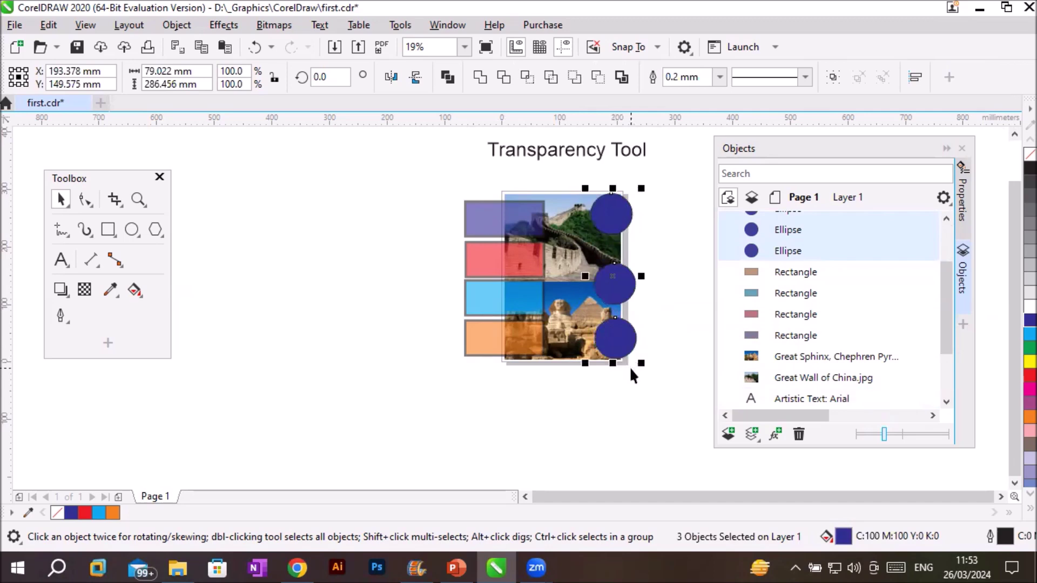
{"action": "left_click", "coordinate": [681, 314]}
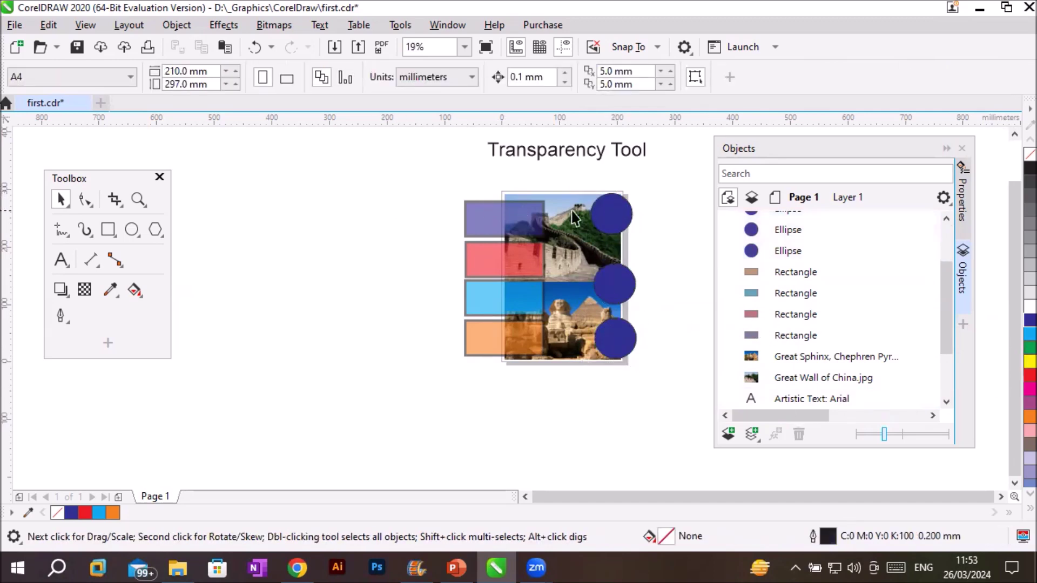
- Apply a uniform transparency of 50 to the three blue circles together, then deselect them
{"action": "left_click_drag", "start_coordinate": [583, 176], "coordinate": [649, 384]}
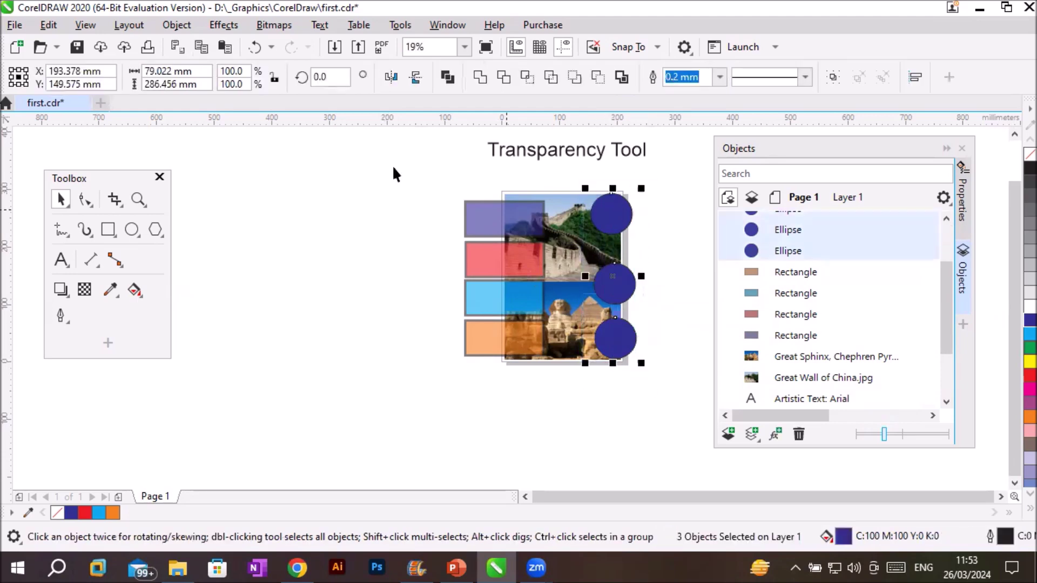
{"action": "left_click", "coordinate": [86, 292]}
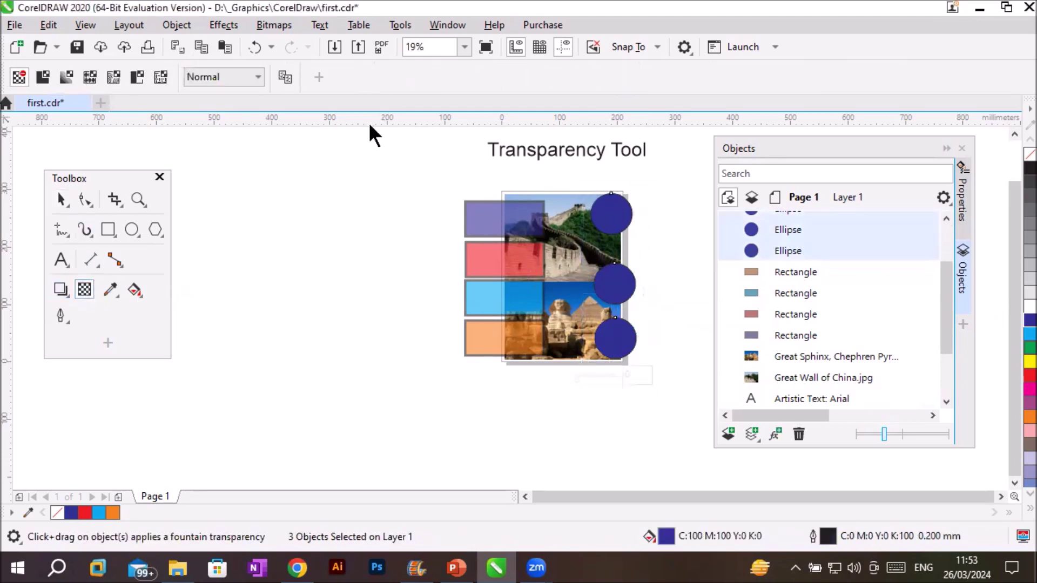
{"action": "left_click", "coordinate": [42, 77]}
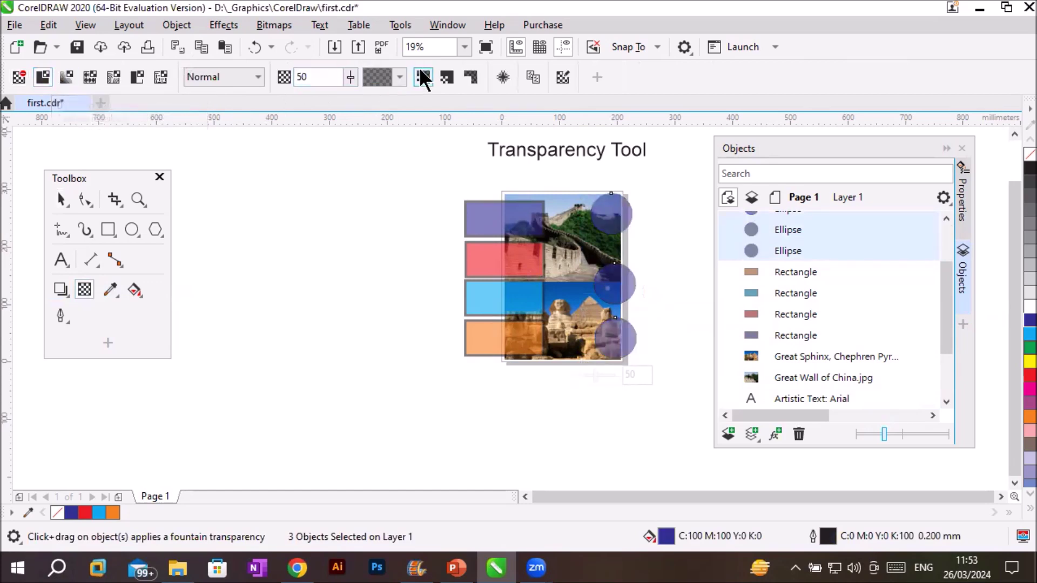
{"action": "scroll", "coordinate": [655, 193], "scroll_direction": "up", "scroll_amount": 2}
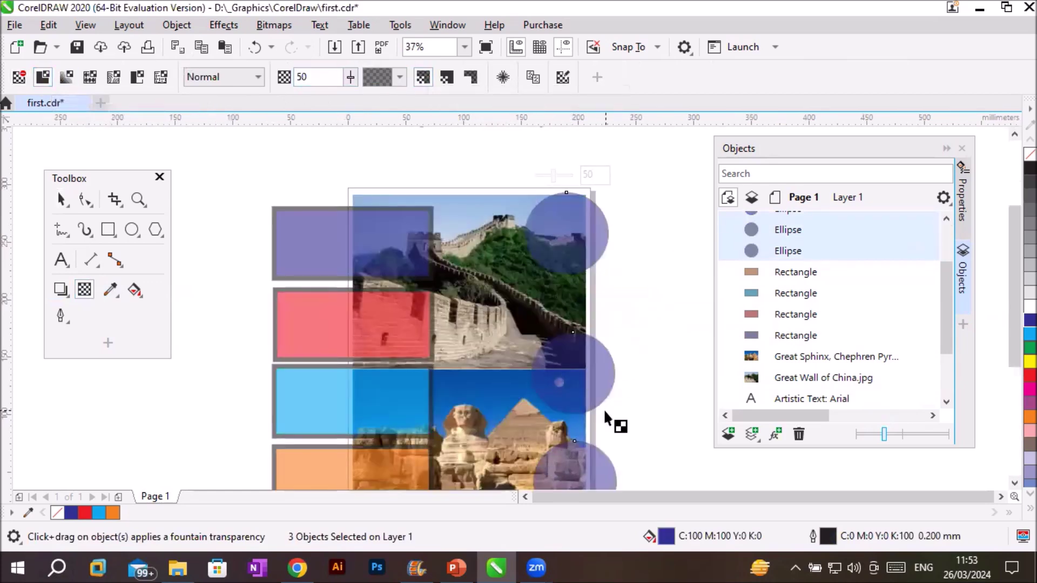
{"action": "scroll", "coordinate": [601, 354], "scroll_direction": "down", "scroll_amount": 2}
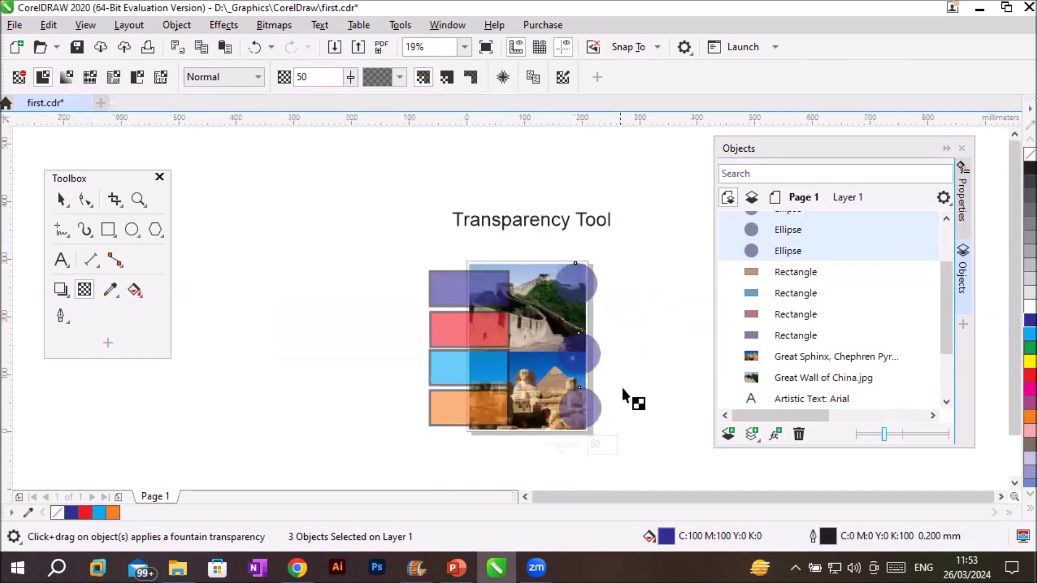
{"action": "scroll", "coordinate": [621, 434], "scroll_direction": "up", "scroll_amount": 2}
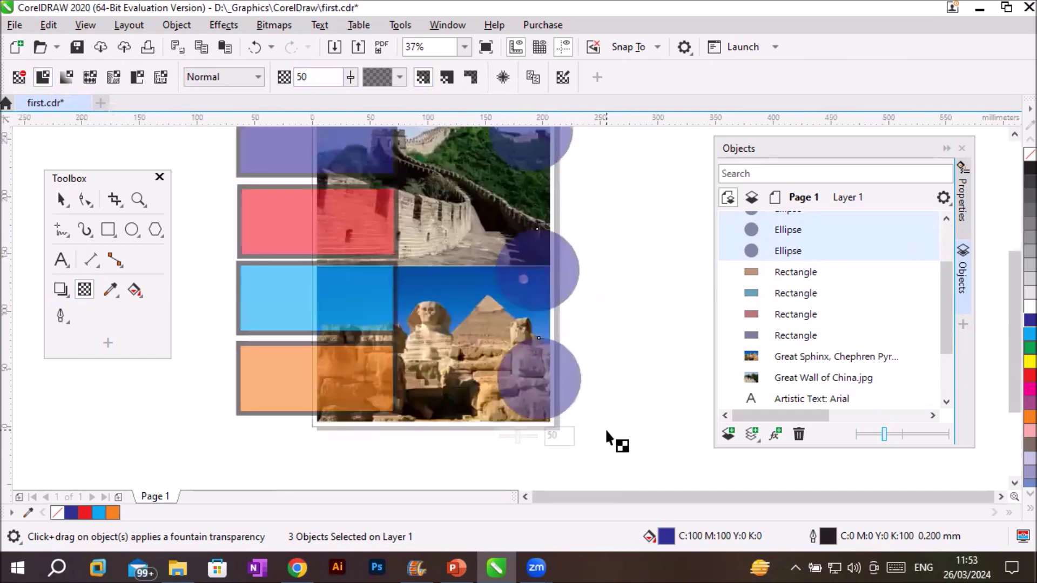
{"action": "scroll", "coordinate": [603, 428], "scroll_direction": "down", "scroll_amount": 2}
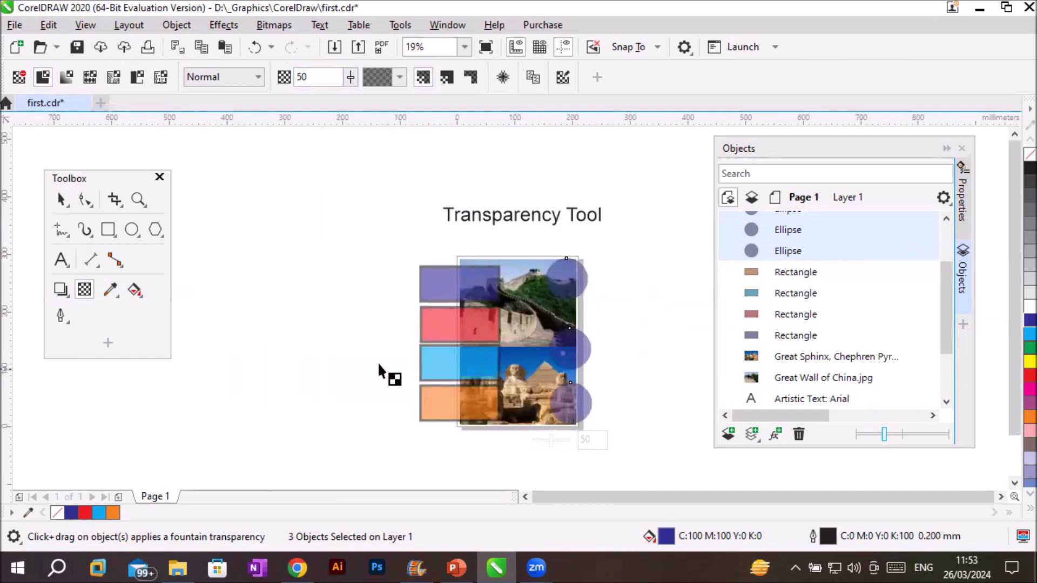
{"action": "left_click", "coordinate": [401, 260]}
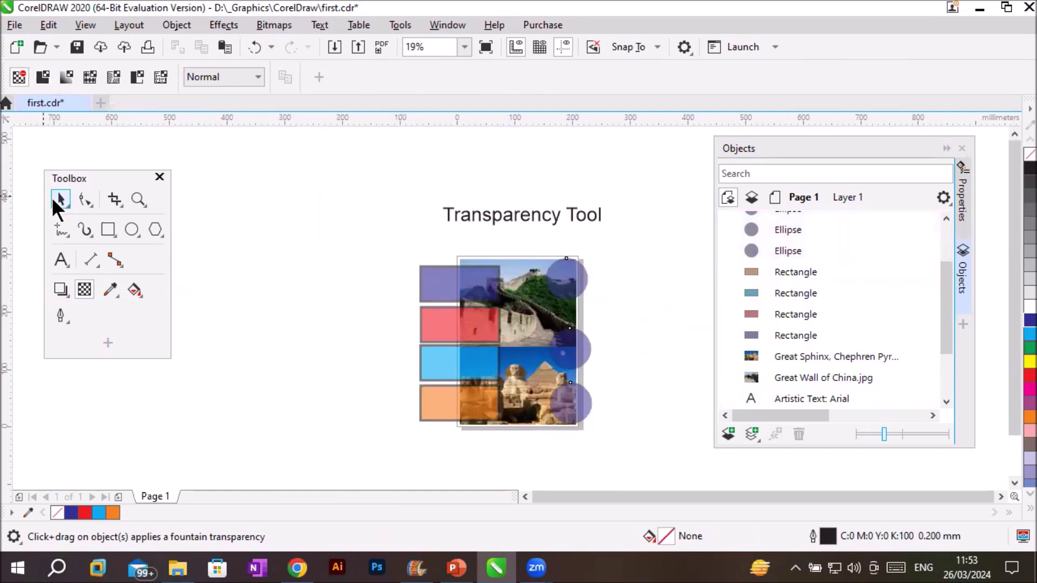
- Raise the purple rectangle's uniform transparency to 49
{"action": "left_click", "coordinate": [428, 279]}
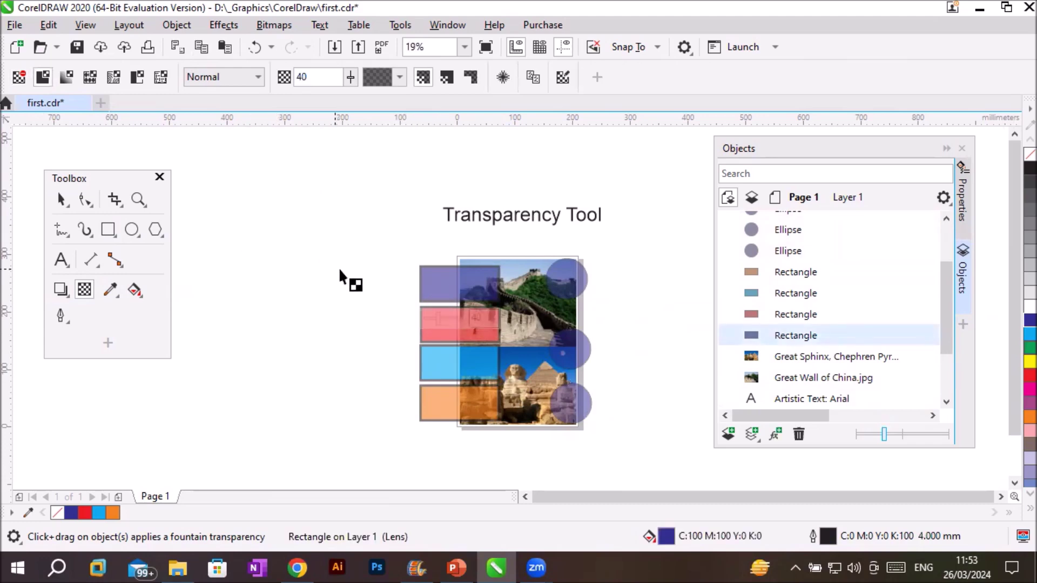
{"action": "left_click", "coordinate": [358, 274]}
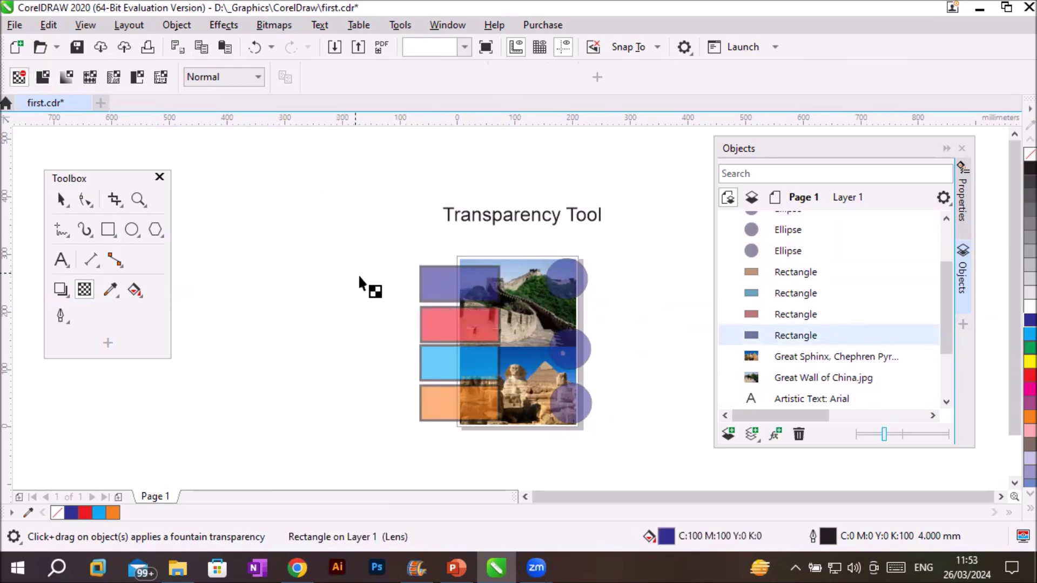
{"action": "left_click", "coordinate": [442, 292]}
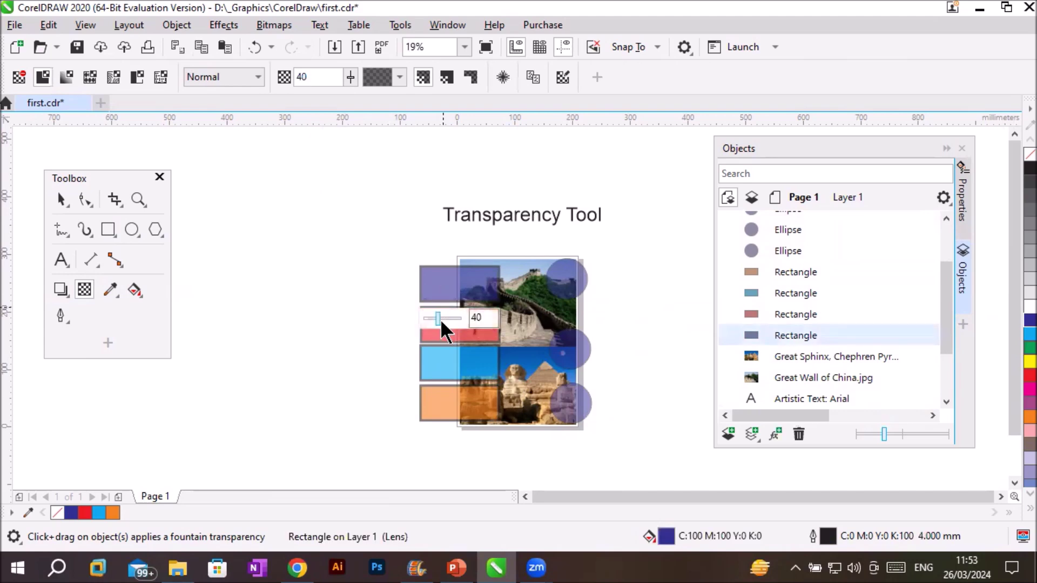
{"action": "mouse_move", "coordinate": [436, 319]}
{"action": "left_mouse_down"}
{"action": "mouse_move", "coordinate": [452, 321]}
{"action": "mouse_move", "coordinate": [423, 321]}
{"action": "mouse_move", "coordinate": [443, 322]}
{"action": "left_mouse_up"}
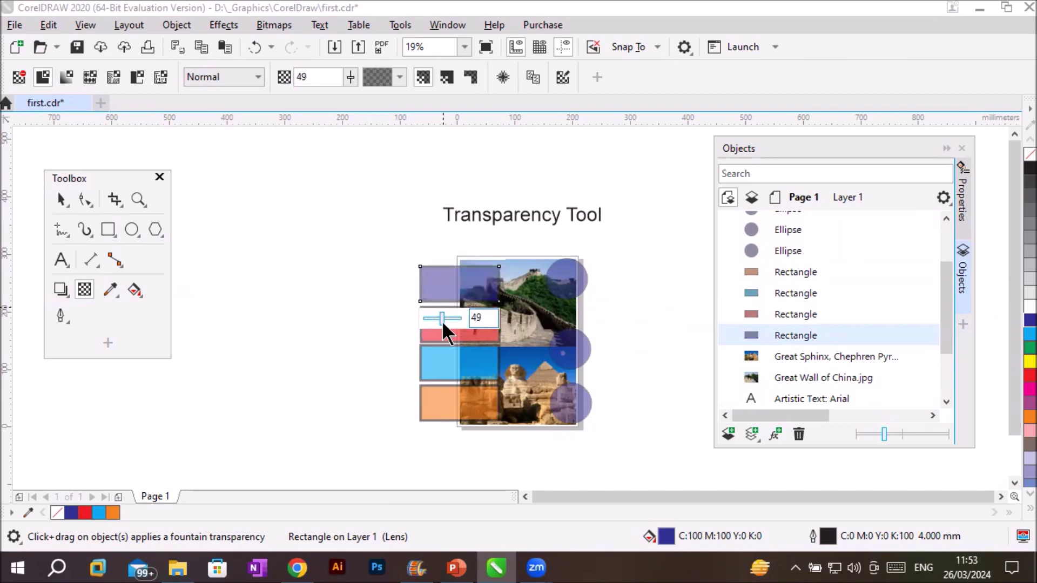
- Set individual uniform transparencies for the circles: 83 for the middle one, 26 for the lowest and 4 for the uppermost
{"action": "left_click", "coordinate": [566, 349]}
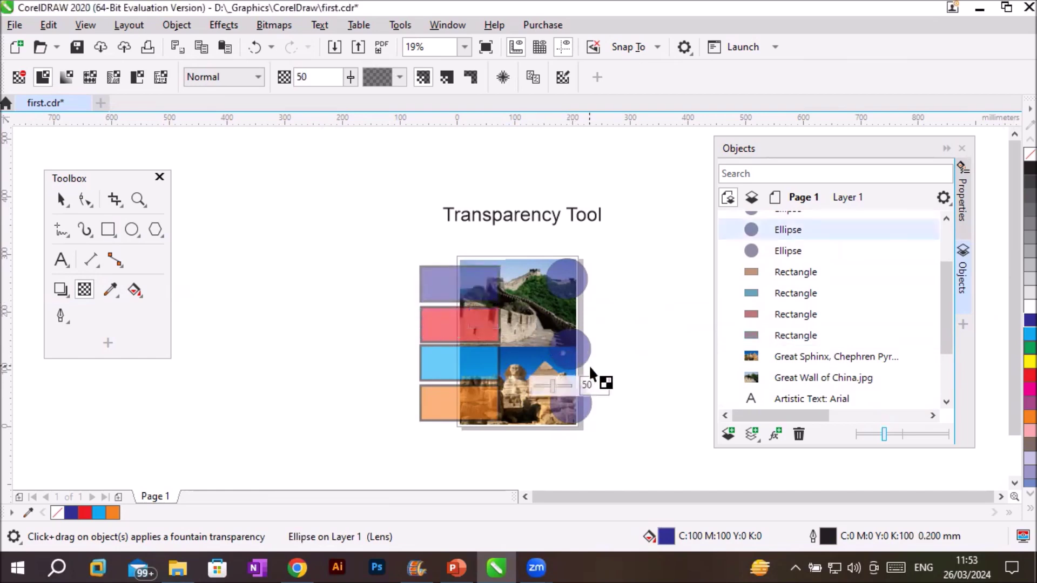
{"action": "left_click_drag", "start_coordinate": [552, 386], "coordinate": [566, 386]}
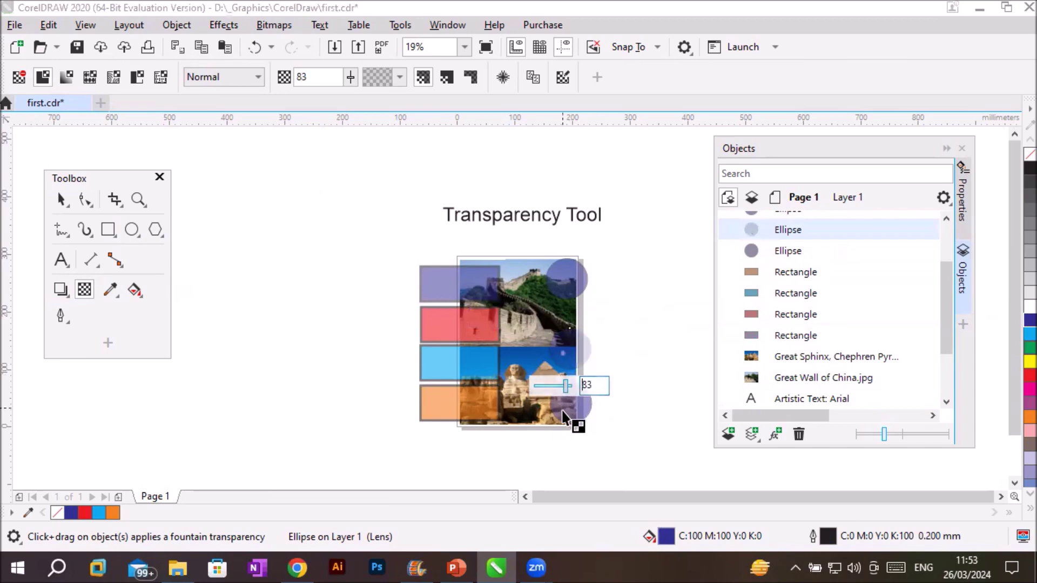
{"action": "left_click", "coordinate": [572, 416]}
{"action": "left_click_drag", "start_coordinate": [552, 439], "coordinate": [544, 442]}
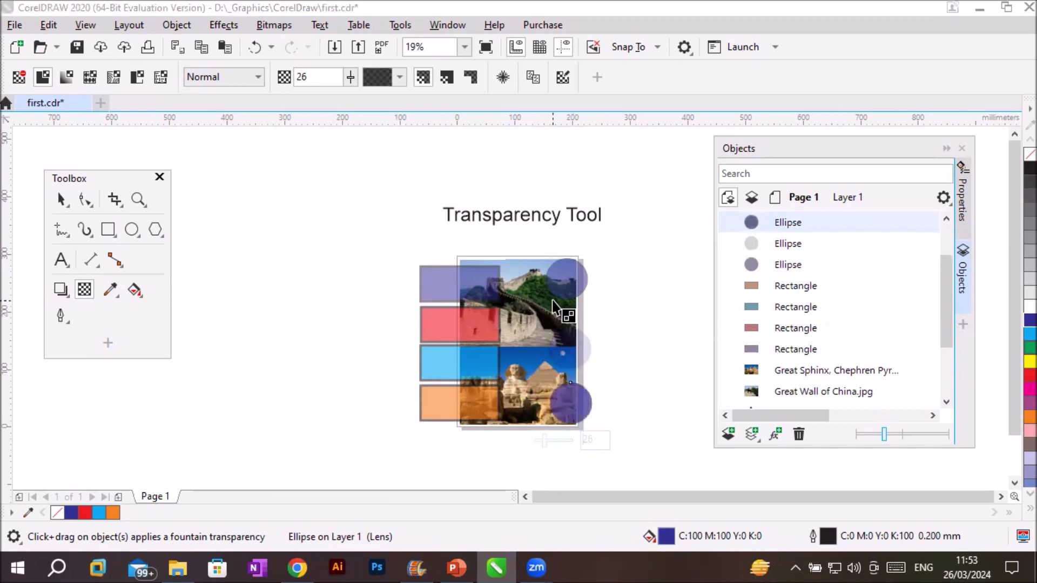
{"action": "left_click", "coordinate": [574, 299]}
{"action": "left_click_drag", "start_coordinate": [549, 317], "coordinate": [530, 319]}
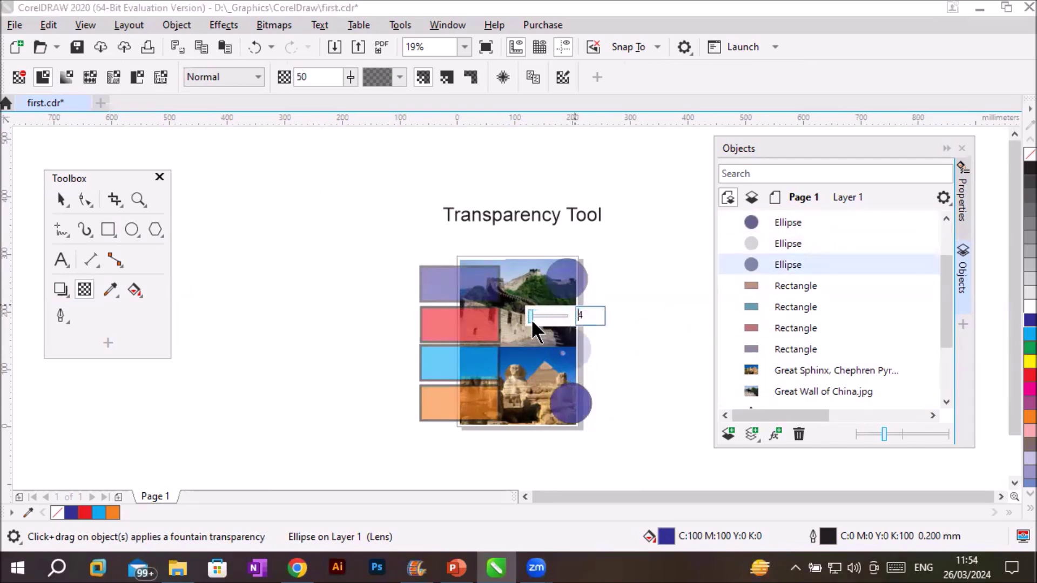
- Lower the light blue rectangle's uniform transparency slightly and deselect it
{"action": "left_click", "coordinate": [438, 363]}
{"action": "mouse_move", "coordinate": [437, 394]}
{"action": "left_mouse_down"}
{"action": "mouse_move", "coordinate": [458, 401]}
{"action": "mouse_move", "coordinate": [432, 401]}
{"action": "left_mouse_up"}
{"action": "left_click", "coordinate": [373, 398]}
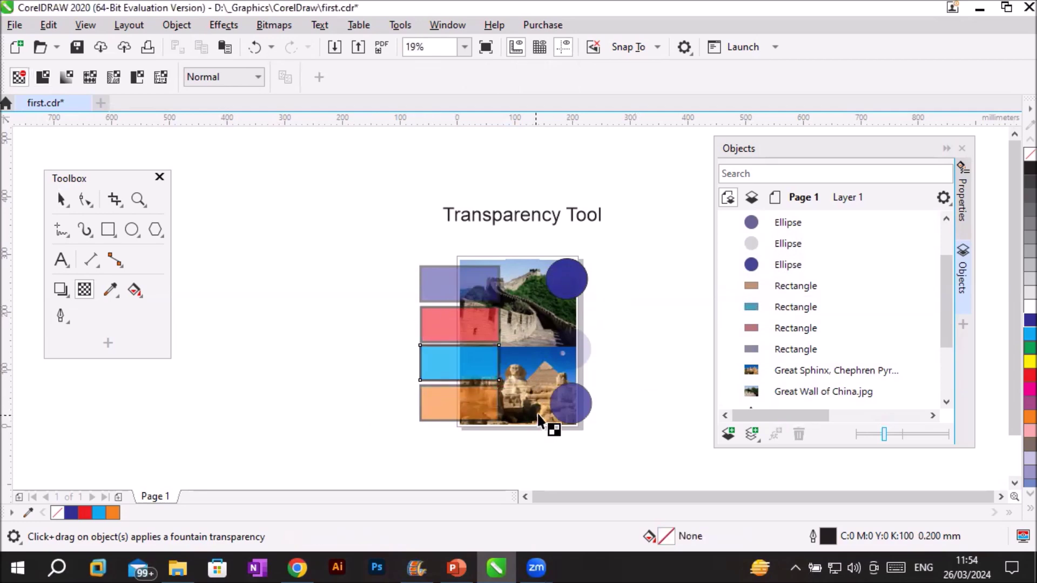
- Select the four rectangles over the photos and freeze their transparency
{"action": "left_click", "coordinate": [136, 199]}
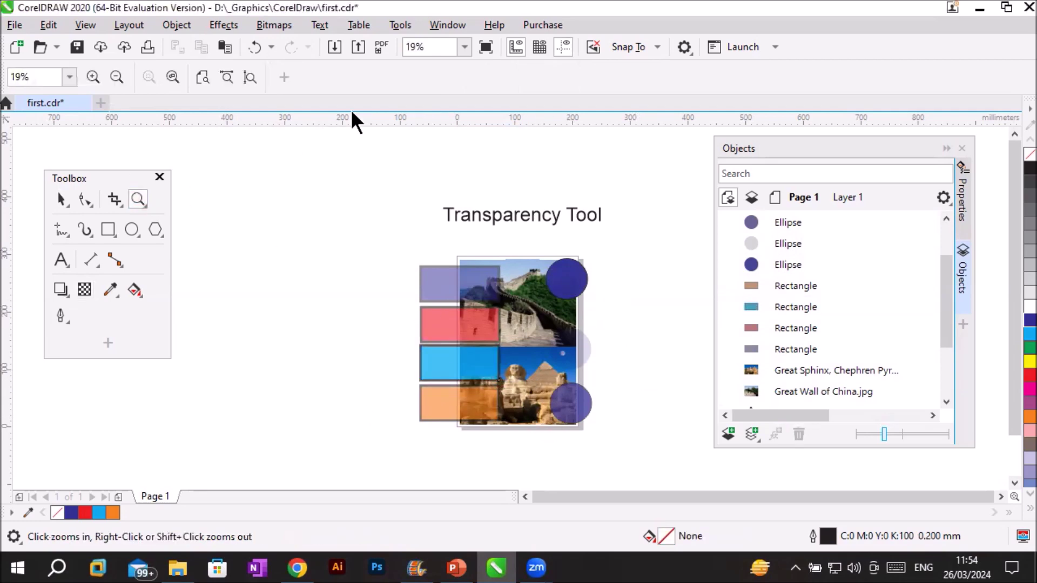
{"action": "left_click", "coordinate": [519, 339]}
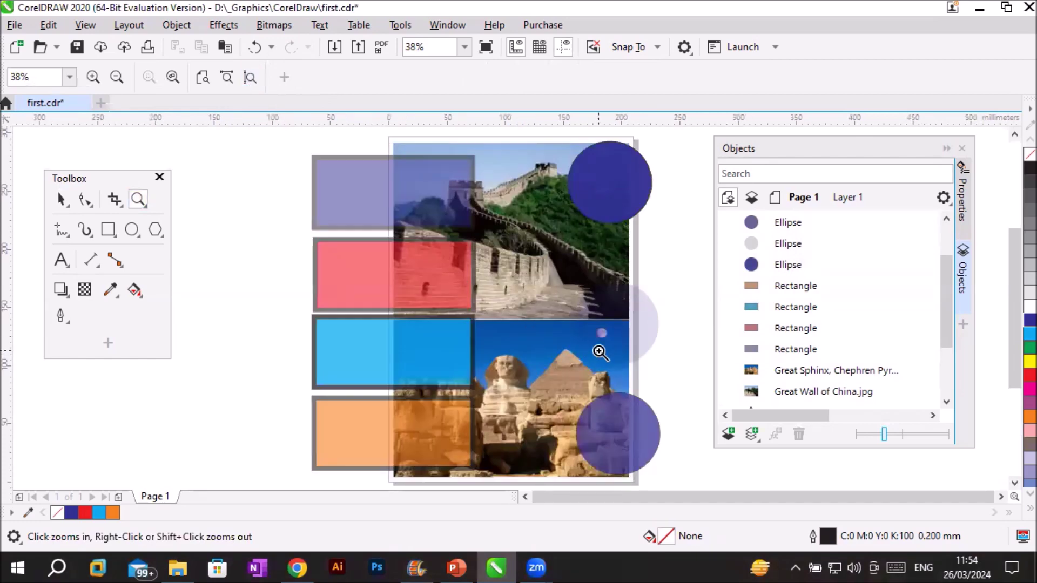
{"action": "left_click", "coordinate": [84, 291]}
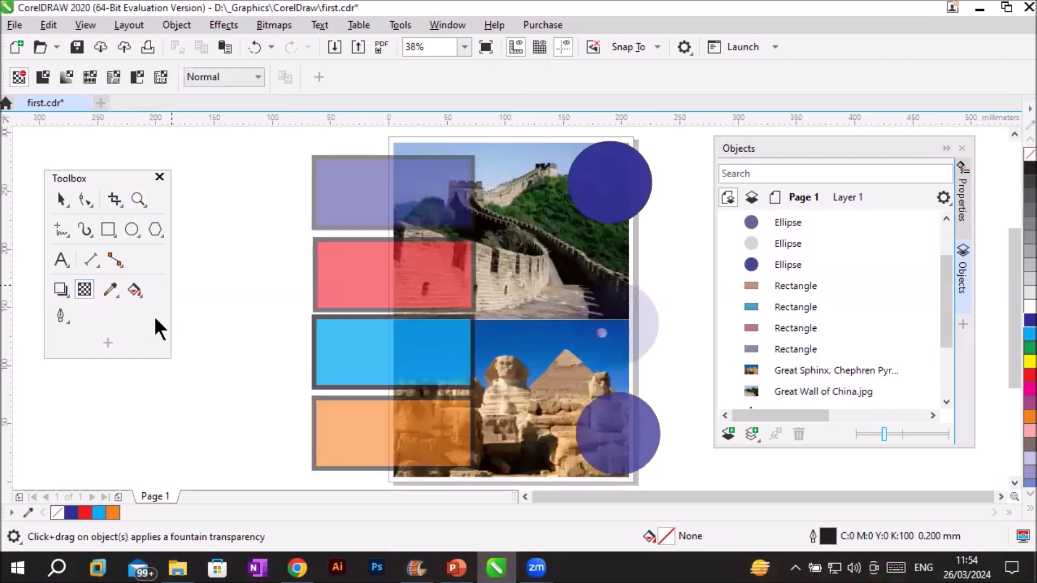
{"action": "scroll", "coordinate": [340, 297], "scroll_direction": "down", "scroll_amount": 2}
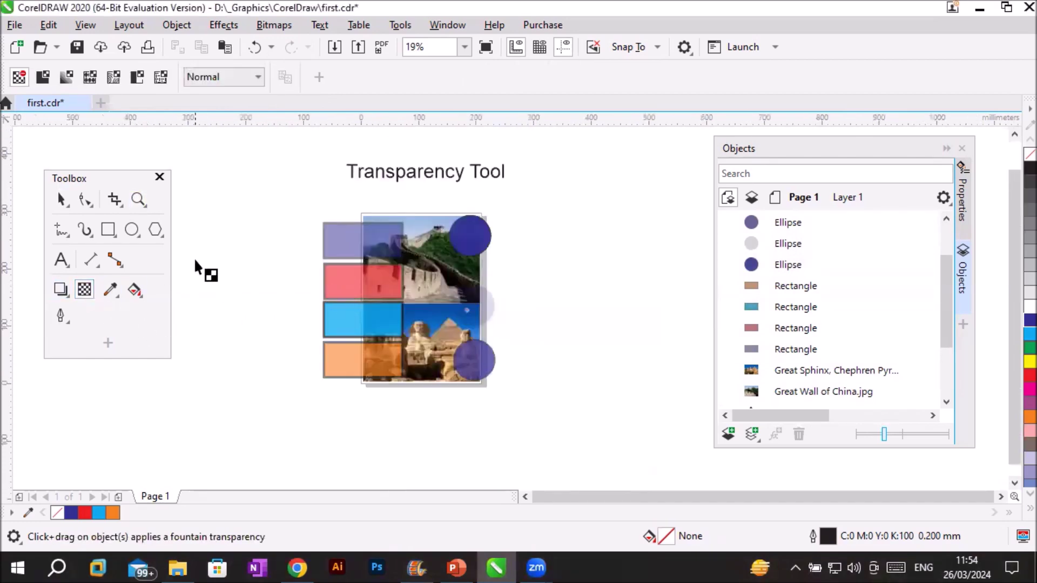
{"action": "left_click", "coordinate": [60, 199]}
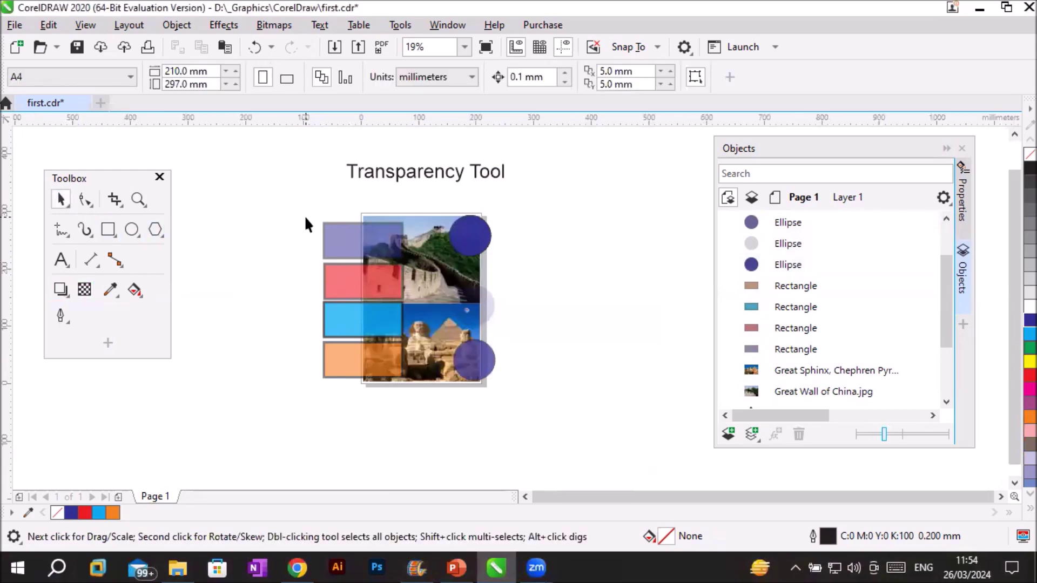
{"action": "left_click_drag", "start_coordinate": [303, 221], "coordinate": [409, 401]}
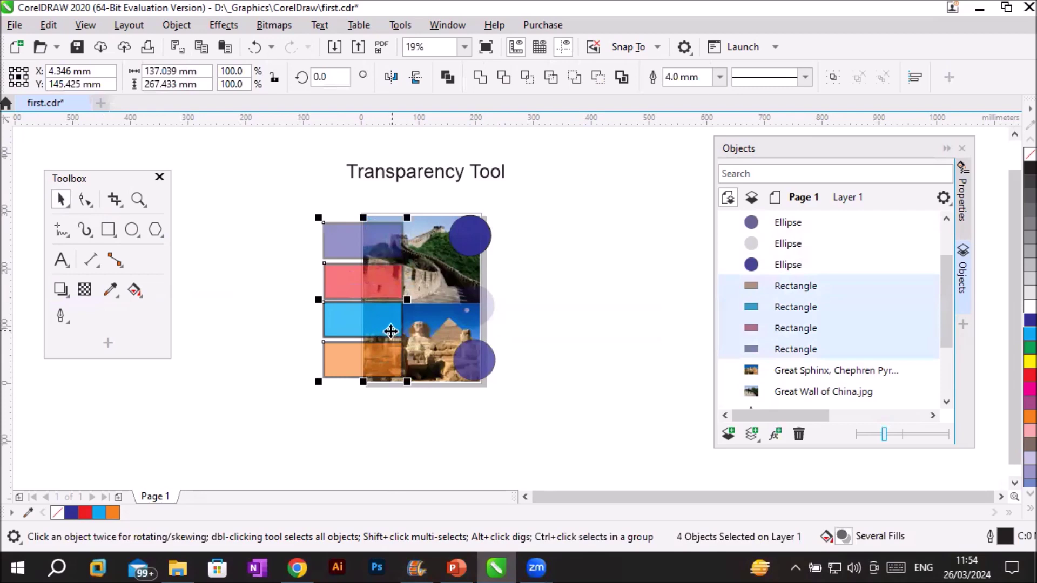
{"action": "left_click", "coordinate": [83, 291]}
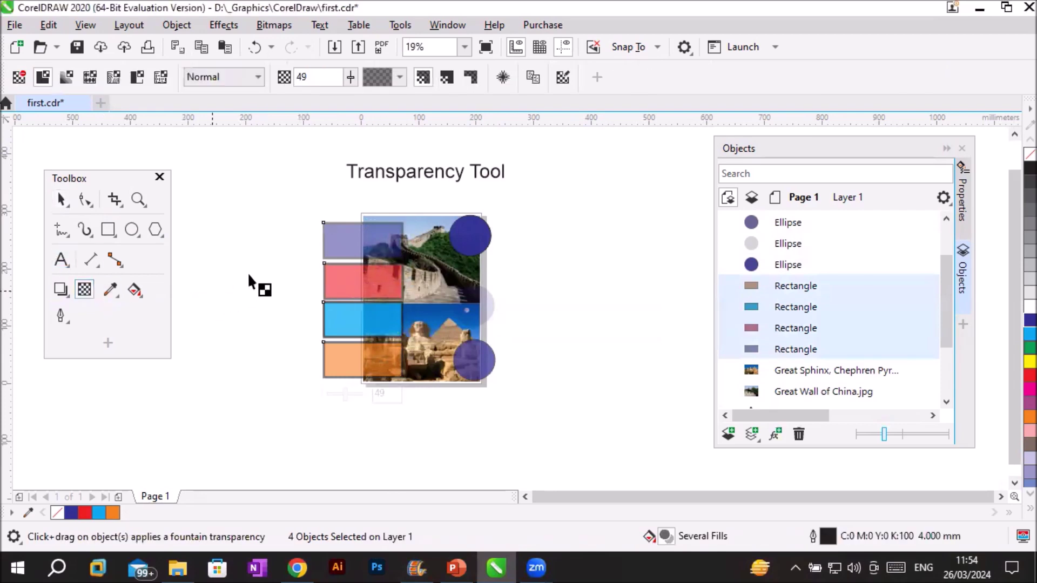
{"action": "left_click", "coordinate": [501, 77]}
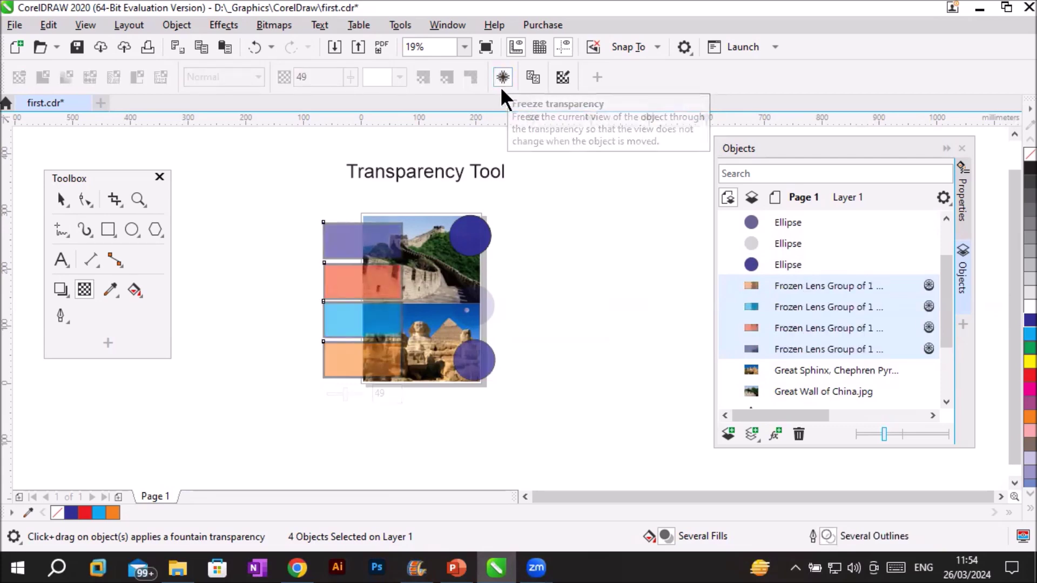
- Move the four frozen rectangles about 151 mm left, clear of the photos, and inspect the captured background in them
{"action": "left_click", "coordinate": [61, 201]}
{"action": "left_click_drag", "start_coordinate": [339, 244], "coordinate": [253, 245]}
{"action": "scroll", "coordinate": [308, 239], "scroll_direction": "up", "scroll_amount": 2}
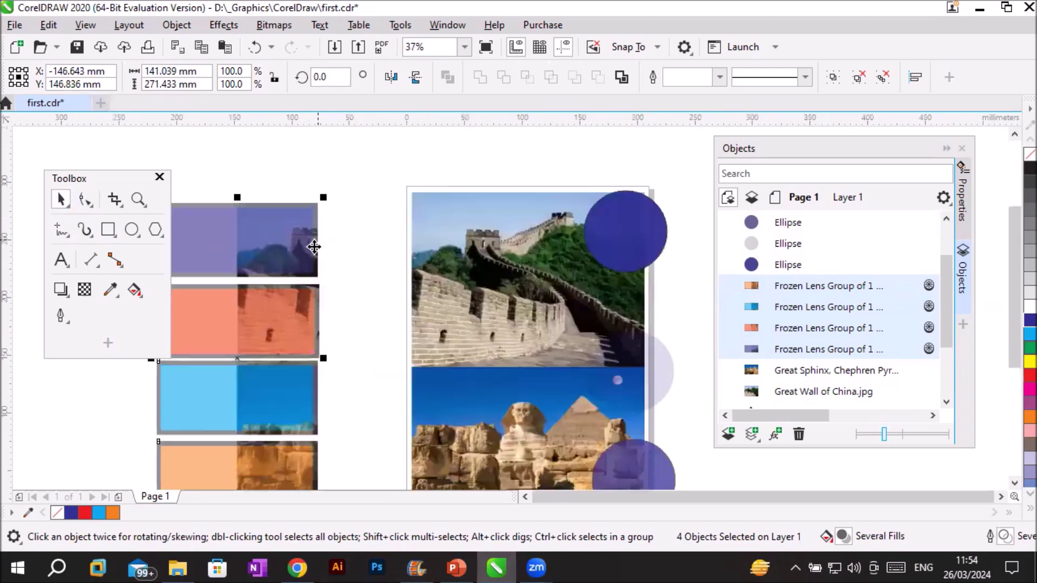
{"action": "scroll", "coordinate": [270, 397], "scroll_direction": "up", "scroll_amount": 2}
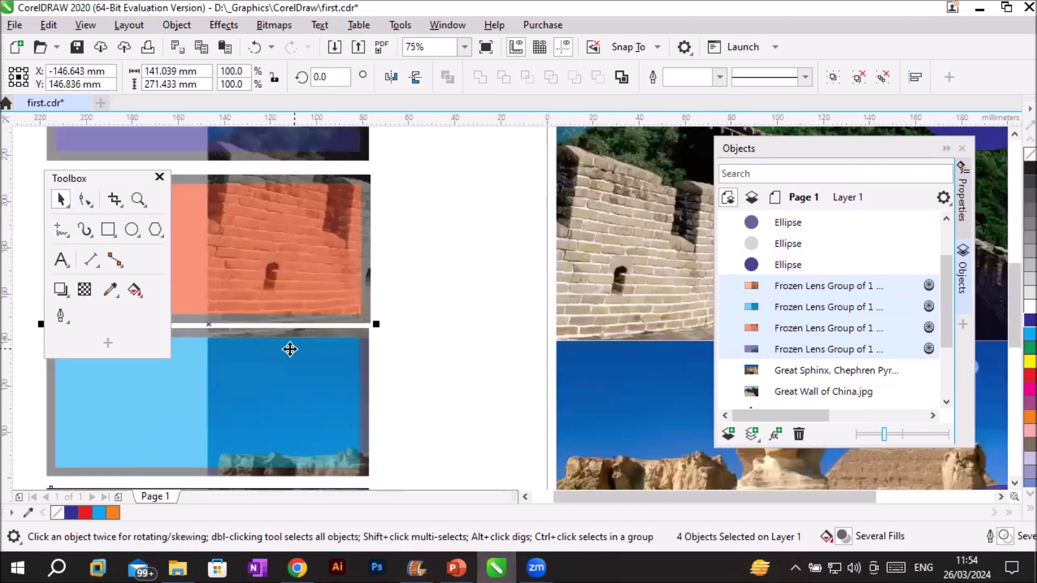
{"action": "scroll", "coordinate": [314, 313], "scroll_direction": "down", "scroll_amount": 2}
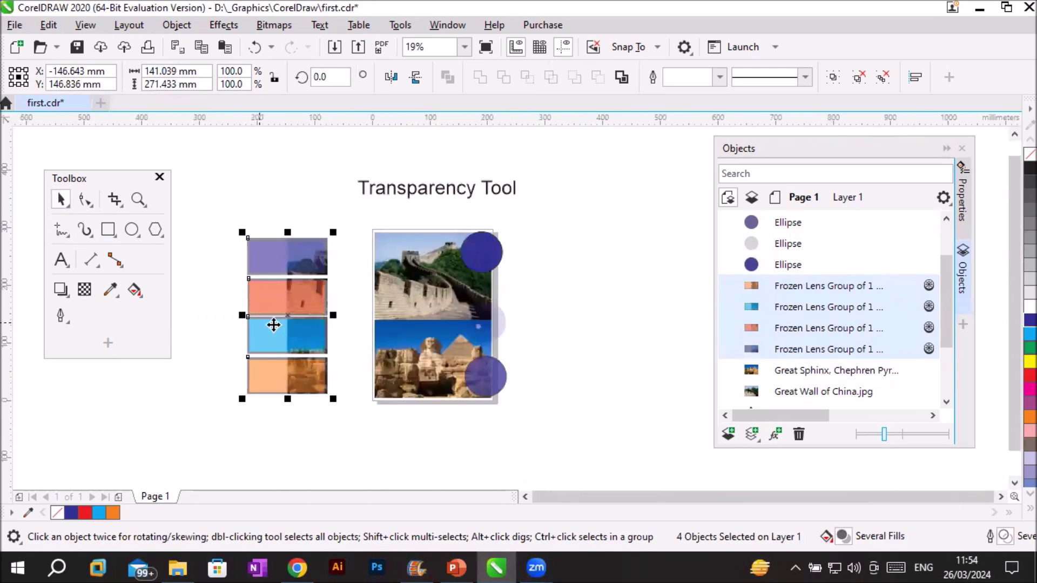
- Select the three circles on the photos' right edge and freeze their transparency
{"action": "left_click_drag", "start_coordinate": [452, 213], "coordinate": [531, 437]}
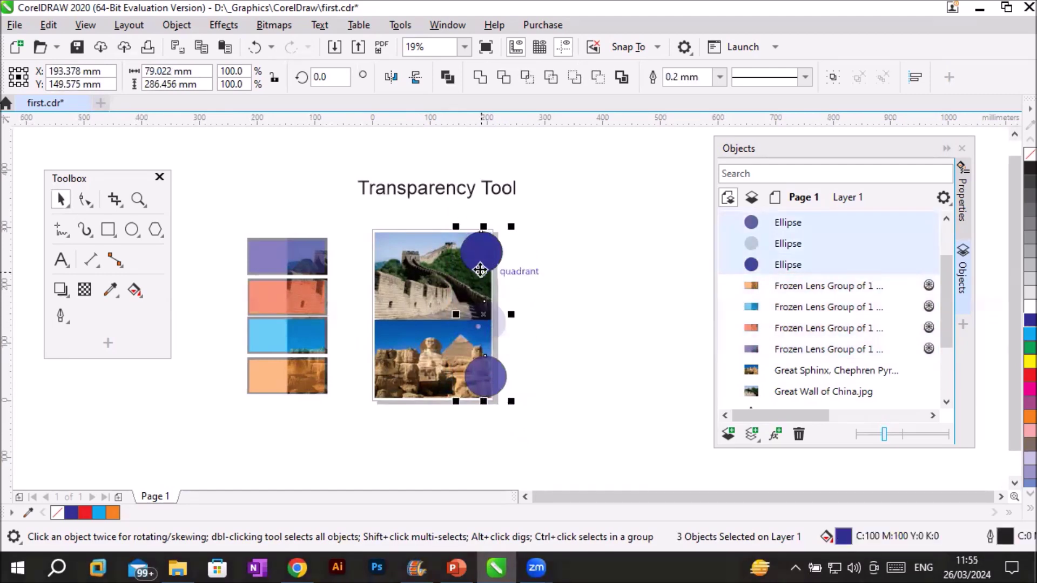
{"action": "left_click", "coordinate": [86, 290]}
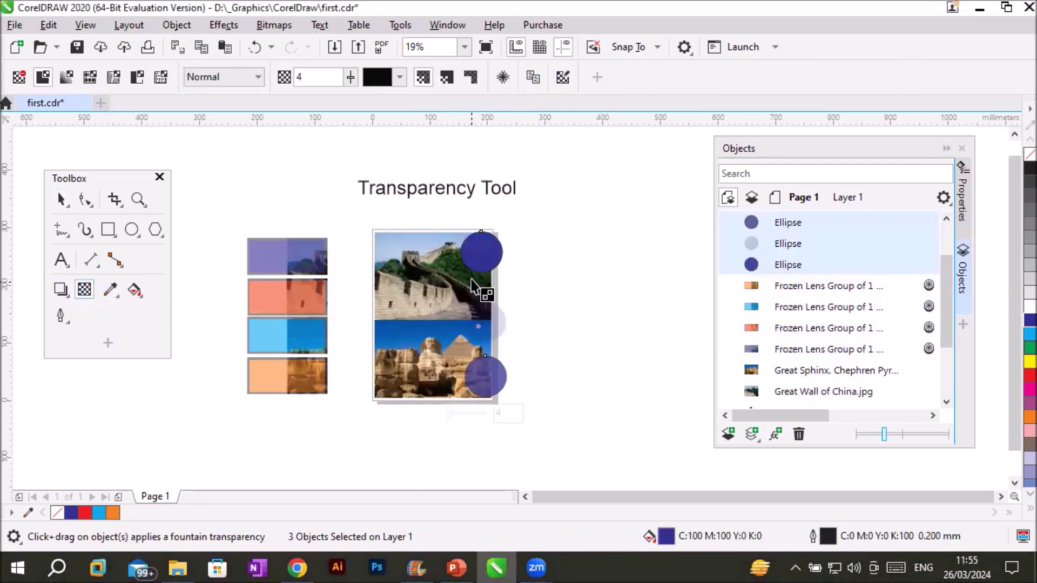
{"action": "scroll", "coordinate": [481, 265], "scroll_direction": "up", "scroll_amount": 2}
{"action": "scroll", "coordinate": [508, 295], "scroll_direction": "down", "scroll_amount": 2}
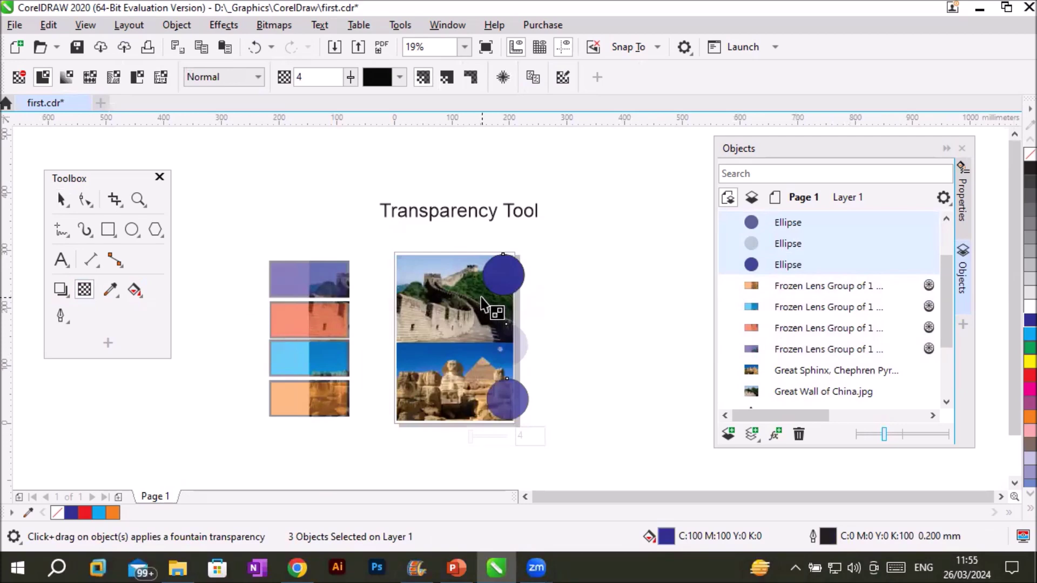
{"action": "left_click", "coordinate": [502, 77]}
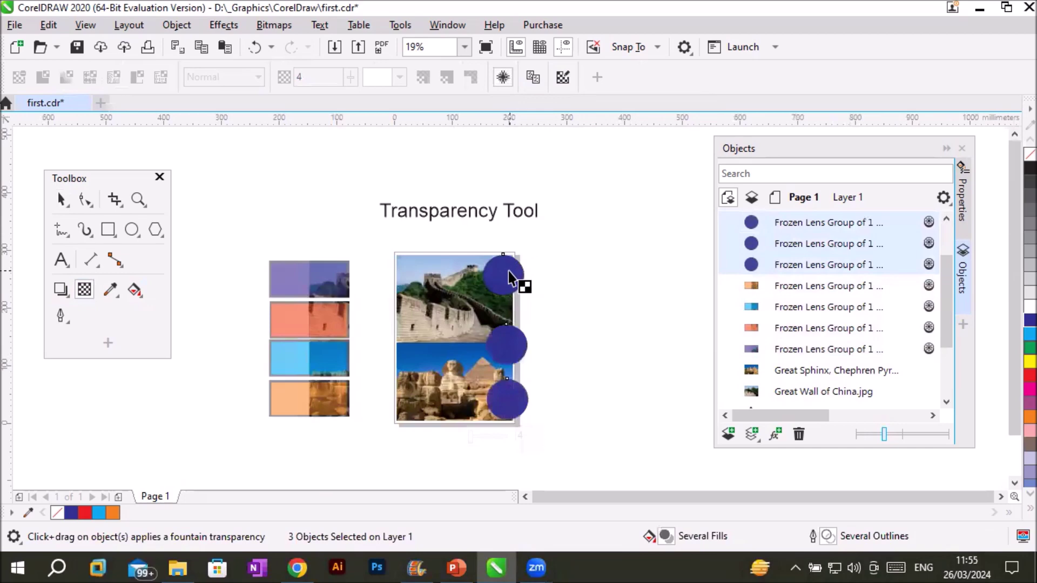
- Move the three frozen circles about 137 mm right, off the page, and inspect them up close
{"action": "left_click", "coordinate": [62, 201]}
{"action": "left_click_drag", "start_coordinate": [503, 277], "coordinate": [583, 283]}
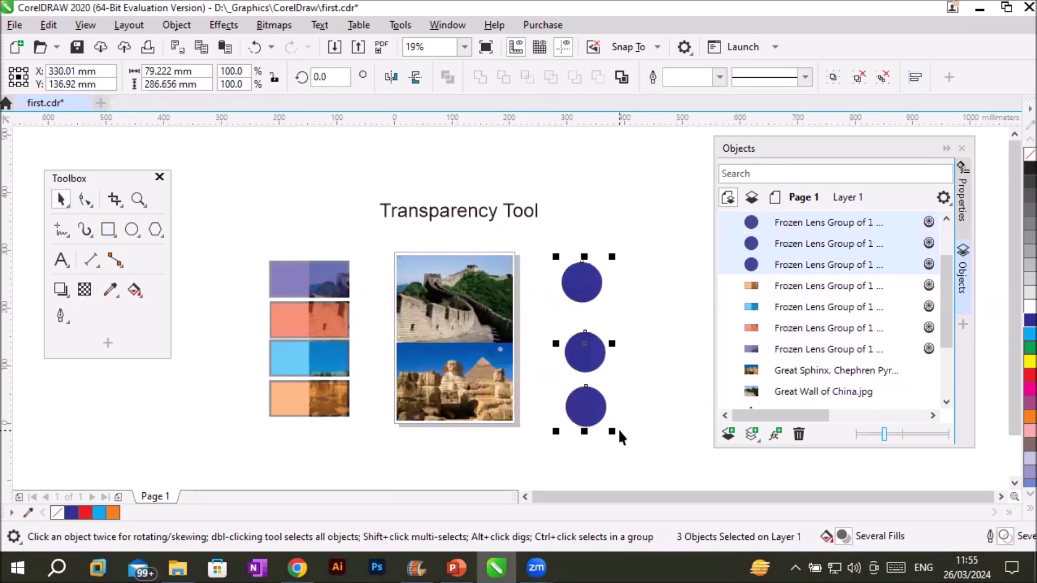
{"action": "scroll", "coordinate": [607, 414], "scroll_direction": "up", "scroll_amount": 1}
{"action": "scroll", "coordinate": [554, 417], "scroll_direction": "up", "scroll_amount": 1}
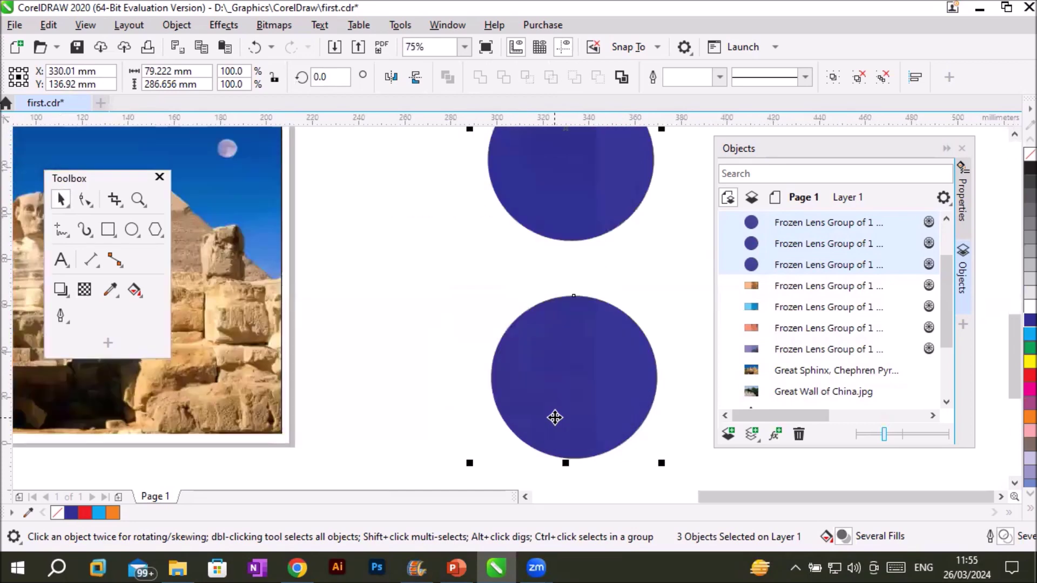
{"action": "scroll", "coordinate": [555, 417], "scroll_direction": "down", "scroll_amount": 2}
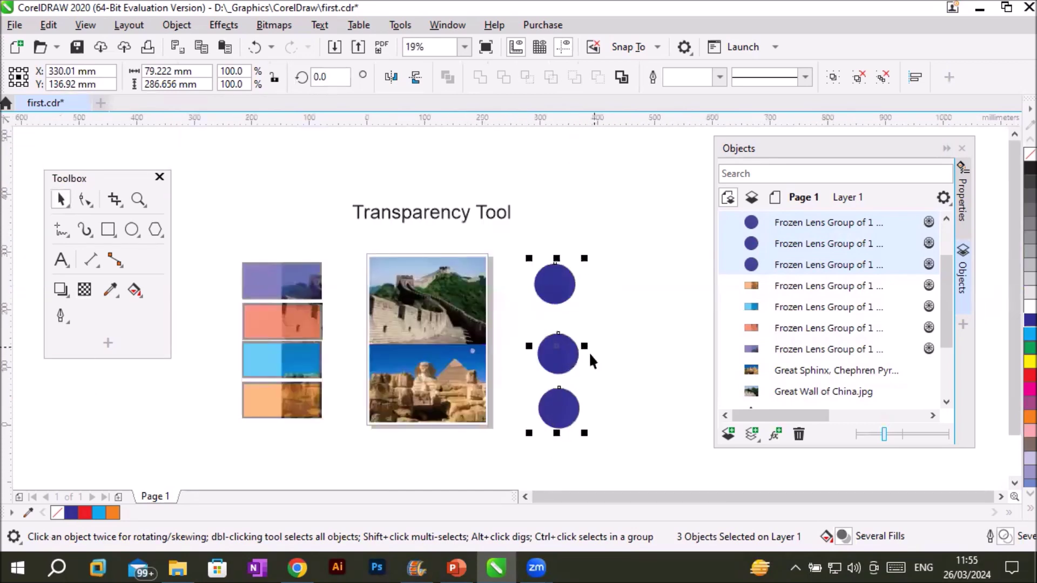
- Undo both the move and the freezing of the three circles on the photos' right edge
{"action": "left_click", "coordinate": [630, 354]}
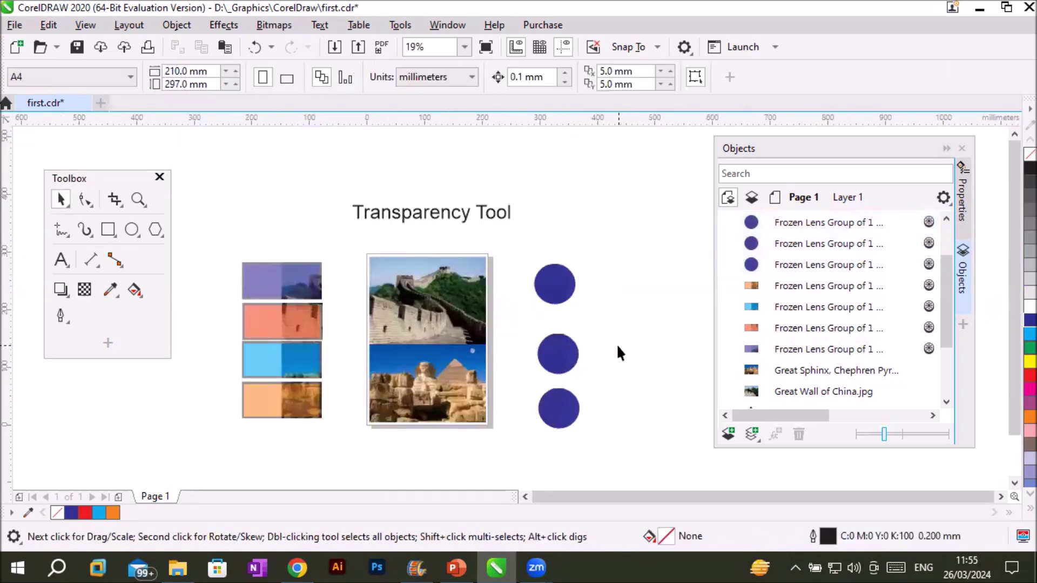
{"action": "key", "text": "ctrl+z"}
{"action": "key", "text": "ctrl+z"}
{"action": "key", "text": "ctrl+z"}
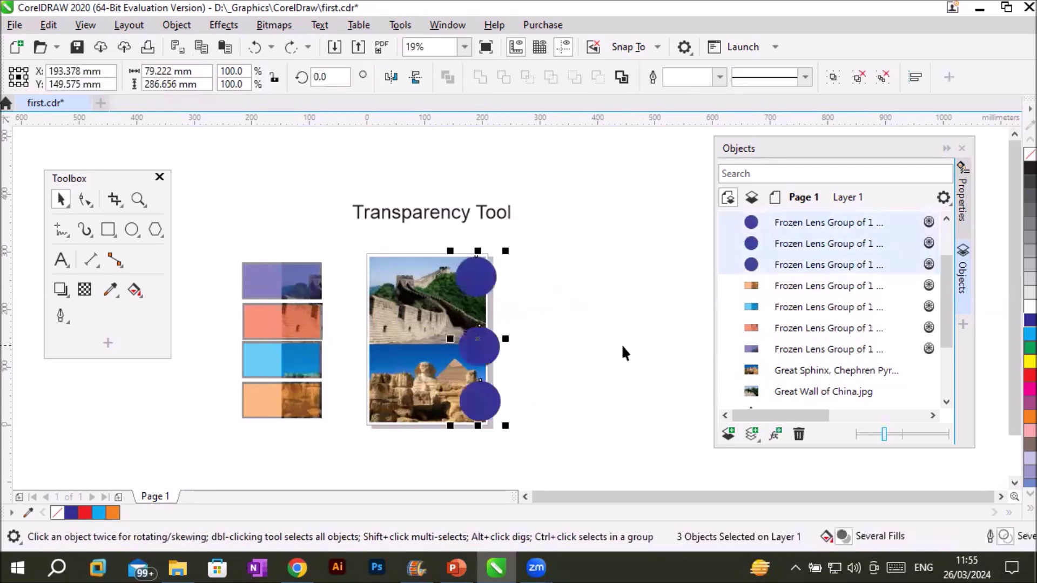
{"action": "left_click", "coordinate": [530, 350]}
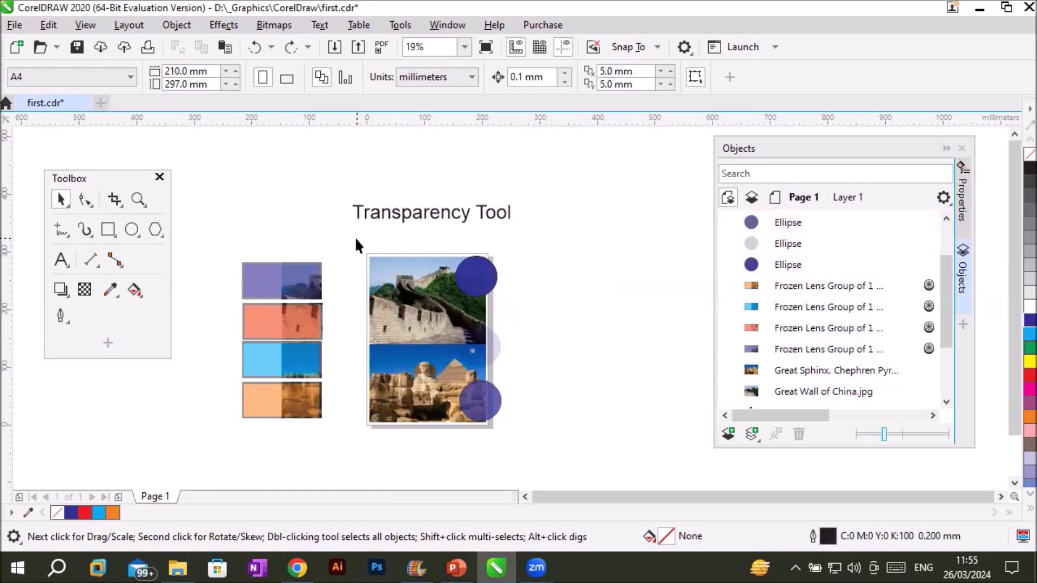
{"action": "left_click", "coordinate": [478, 289]}
{"action": "left_click_drag", "start_coordinate": [339, 235], "coordinate": [543, 440]}
{"action": "left_click", "coordinate": [85, 290]}
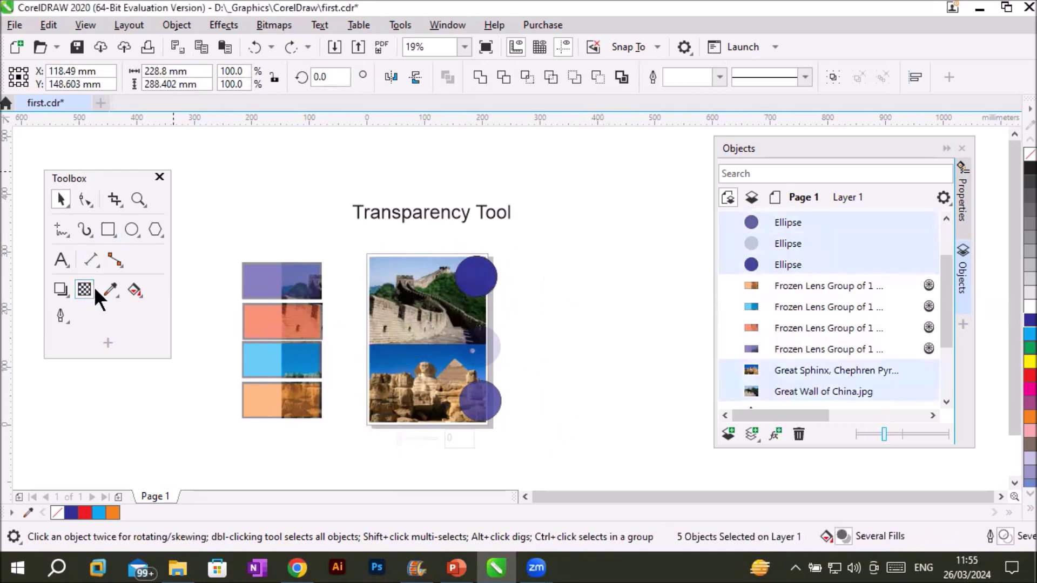
{"action": "left_click", "coordinate": [515, 255]}
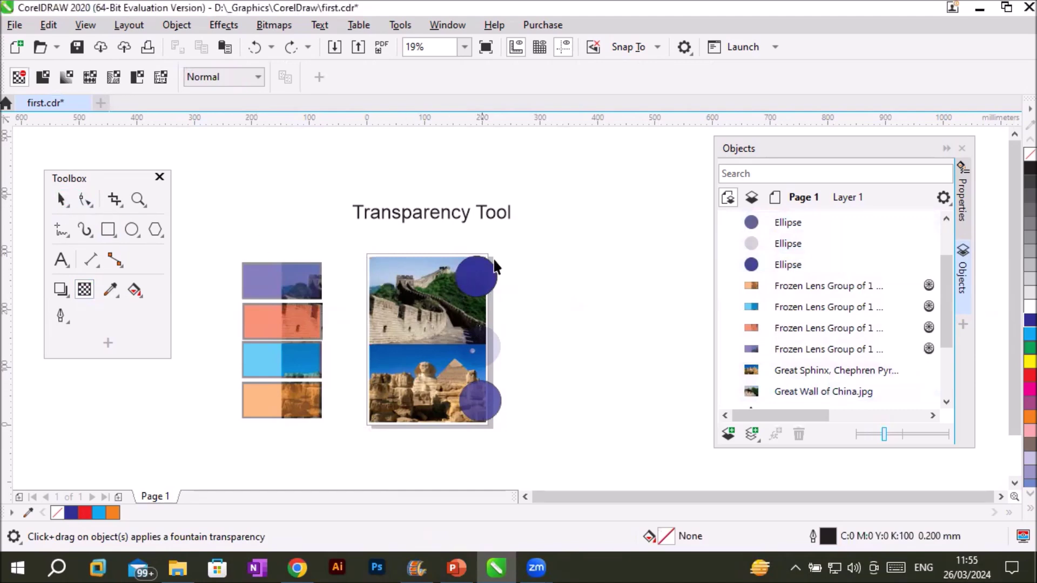
- Set the uniform transparency of the upper circle on the photos' right edge to 45
{"action": "left_click", "coordinate": [60, 200]}
{"action": "left_click", "coordinate": [468, 274]}
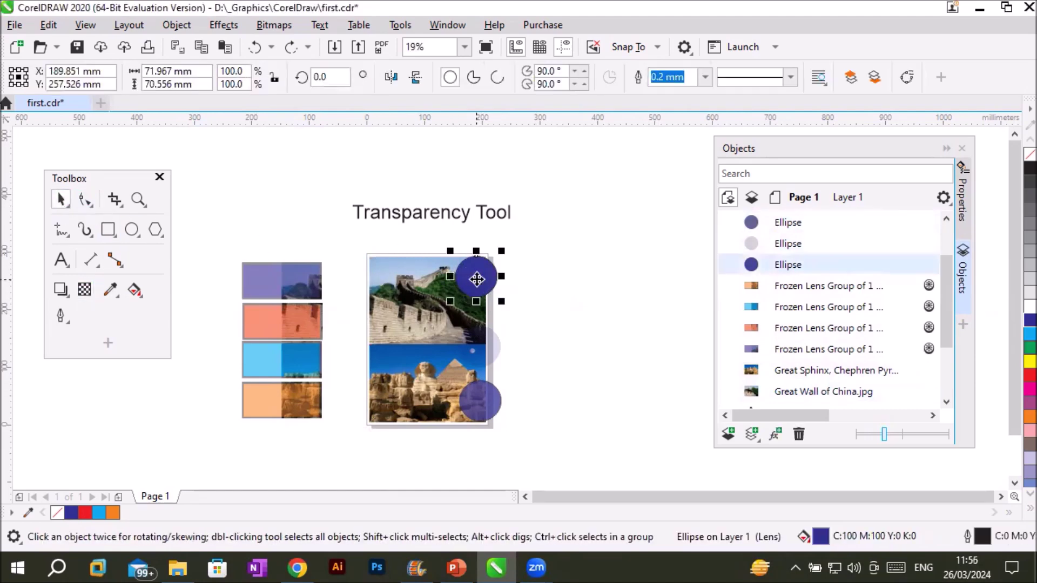
{"action": "left_click", "coordinate": [479, 282]}
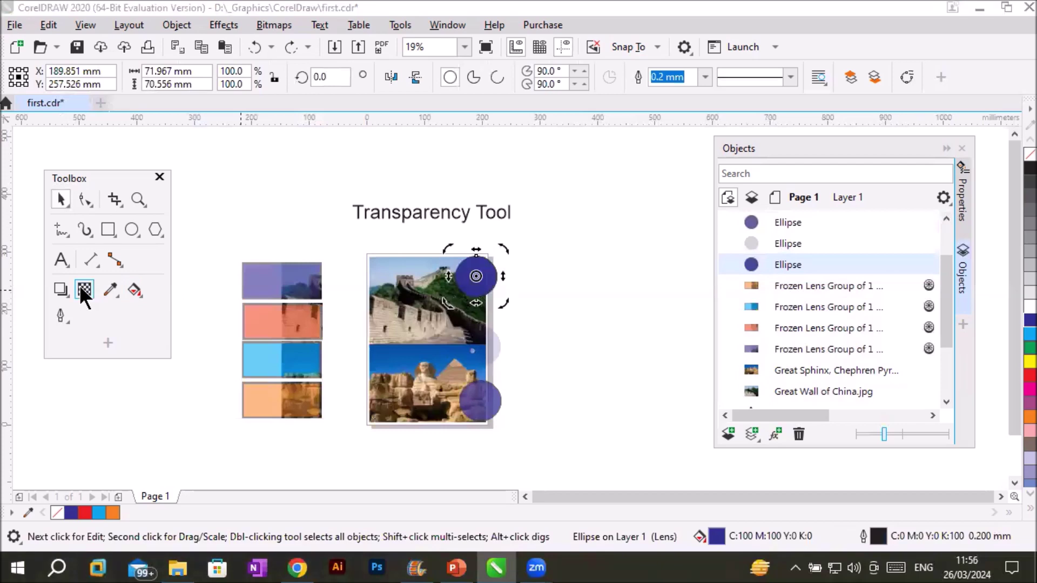
{"action": "left_click", "coordinate": [84, 290]}
{"action": "left_click_drag", "start_coordinate": [440, 313], "coordinate": [456, 312]}
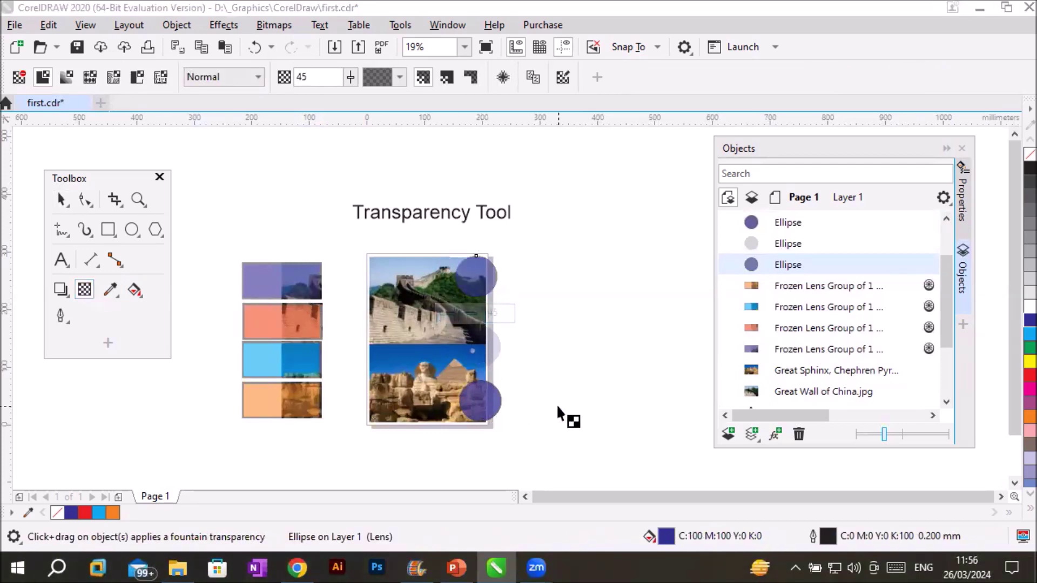
- Copy the three right-edge circles to the photos' left edge and to the middle, forming a three-by-three grid
{"action": "left_click", "coordinate": [60, 201]}
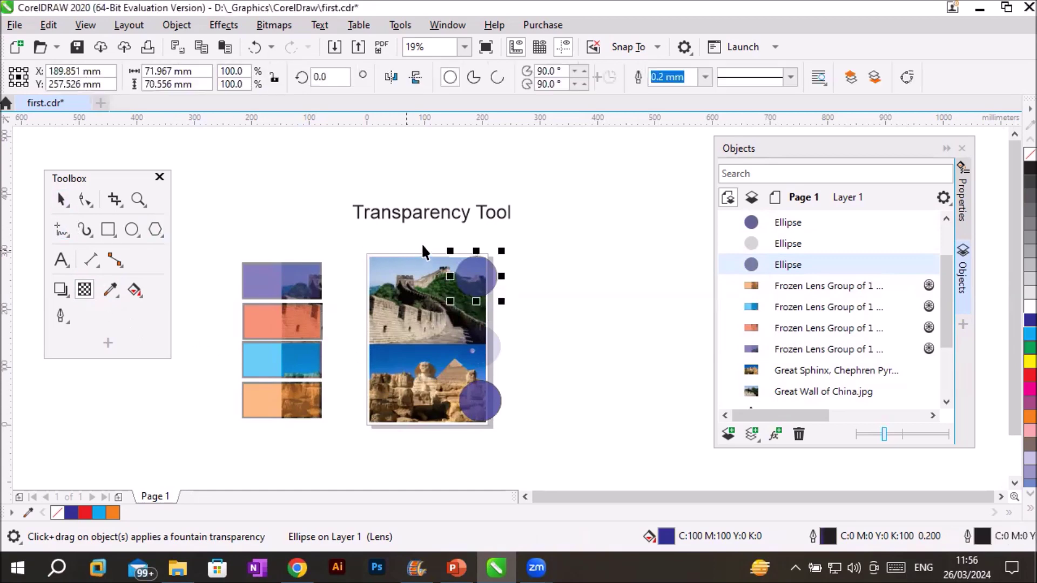
{"action": "left_click_drag", "start_coordinate": [425, 235], "coordinate": [375, 403]}
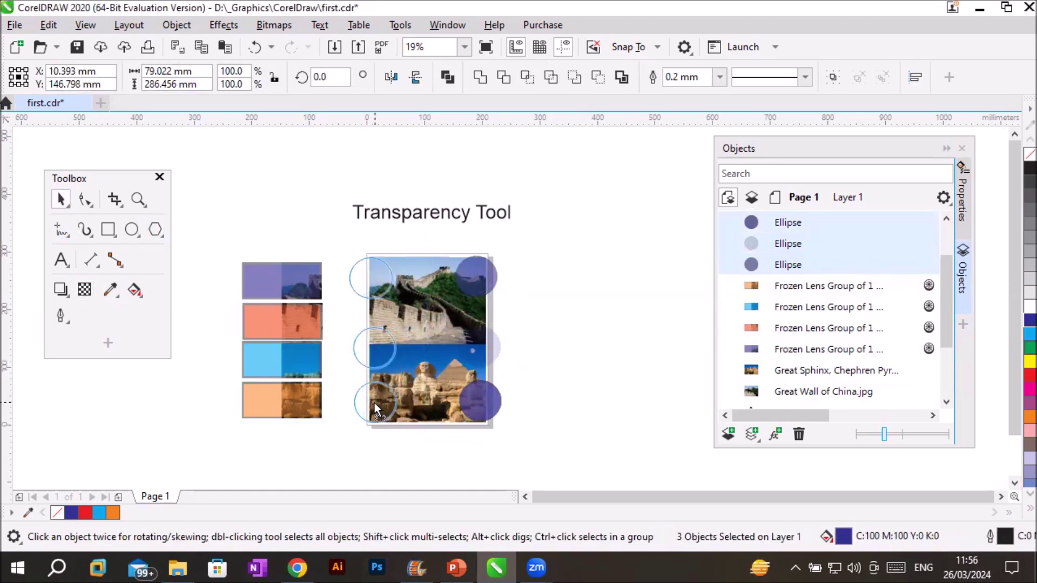
{"action": "left_click_drag", "start_coordinate": [376, 409], "coordinate": [377, 400]}
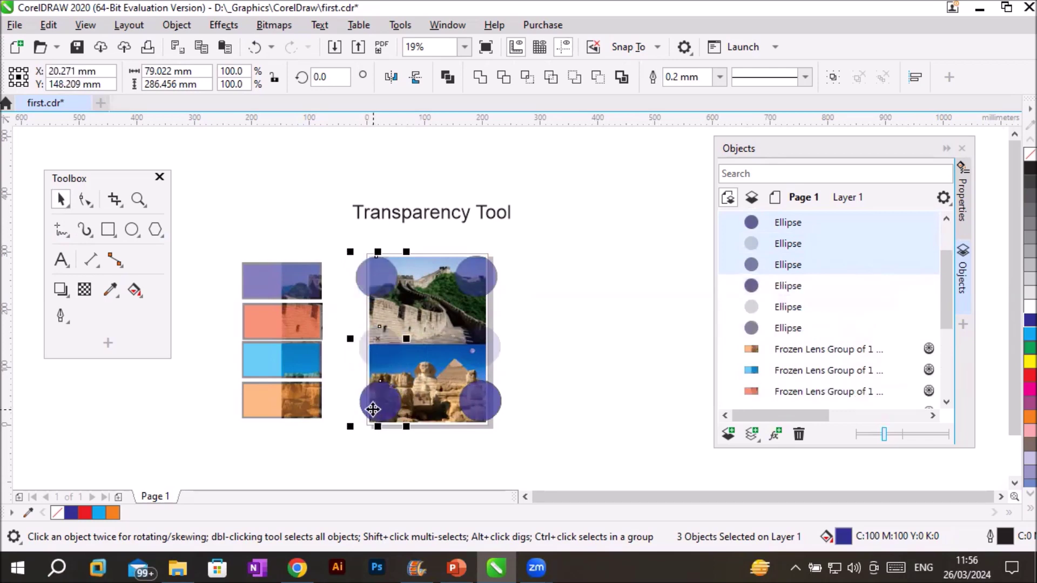
{"action": "left_click_drag", "start_coordinate": [373, 409], "coordinate": [429, 404]}
{"action": "left_click_drag", "start_coordinate": [332, 245], "coordinate": [513, 456]}
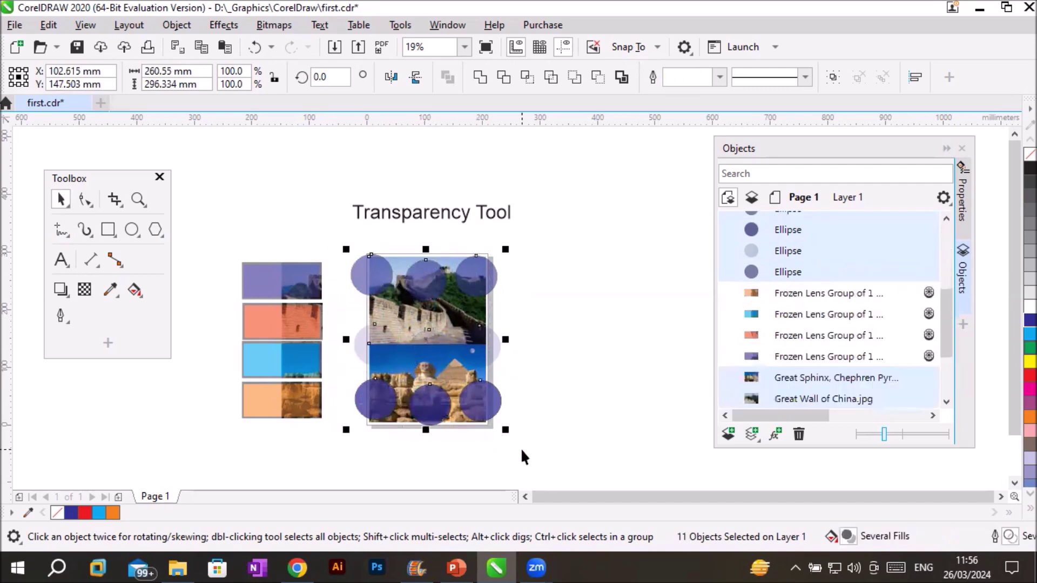
{"action": "left_click", "coordinate": [86, 291]}
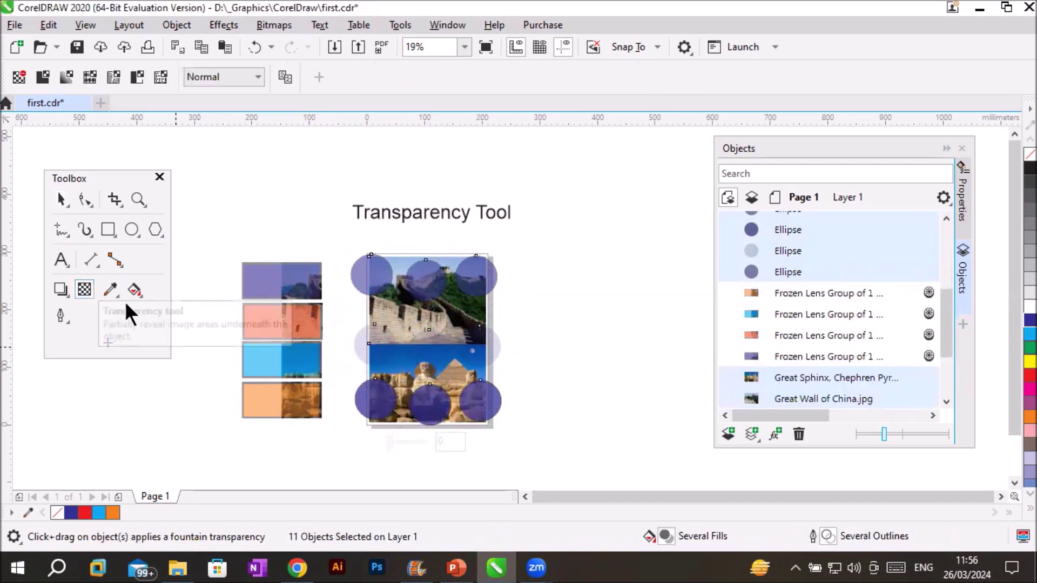
{"action": "left_click", "coordinate": [61, 198]}
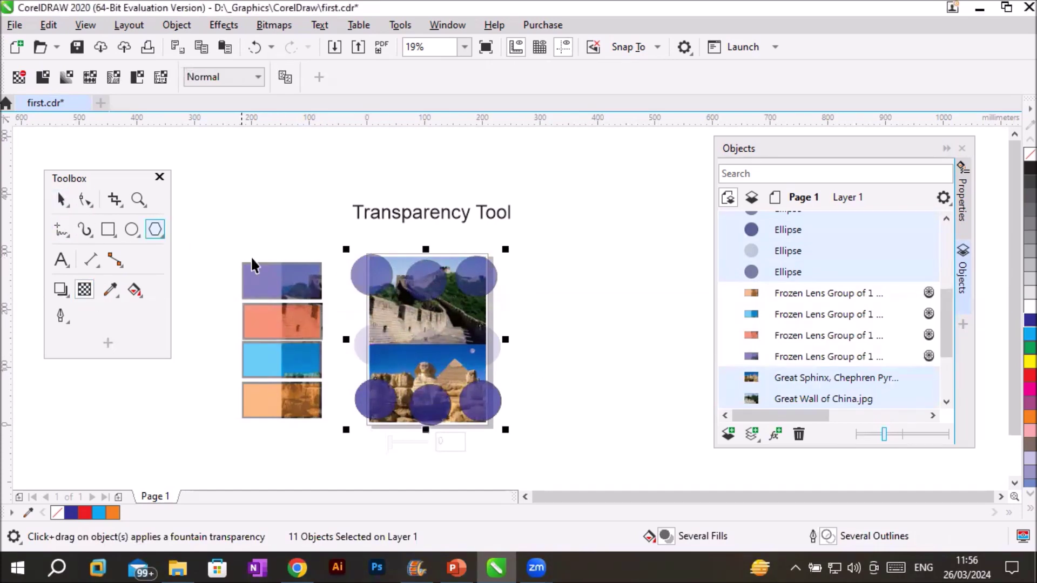
{"action": "left_click", "coordinate": [347, 285]}
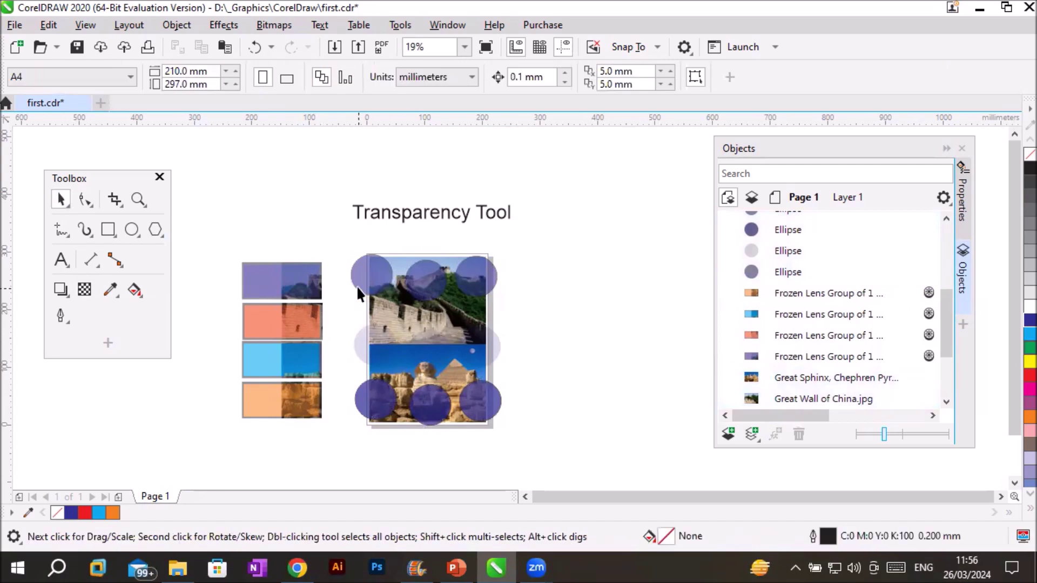
- Freeze the transparency of all nine circles without the photos, and move them about 296 mm right and 59 mm up, off the page
{"action": "left_click", "coordinate": [362, 280]}
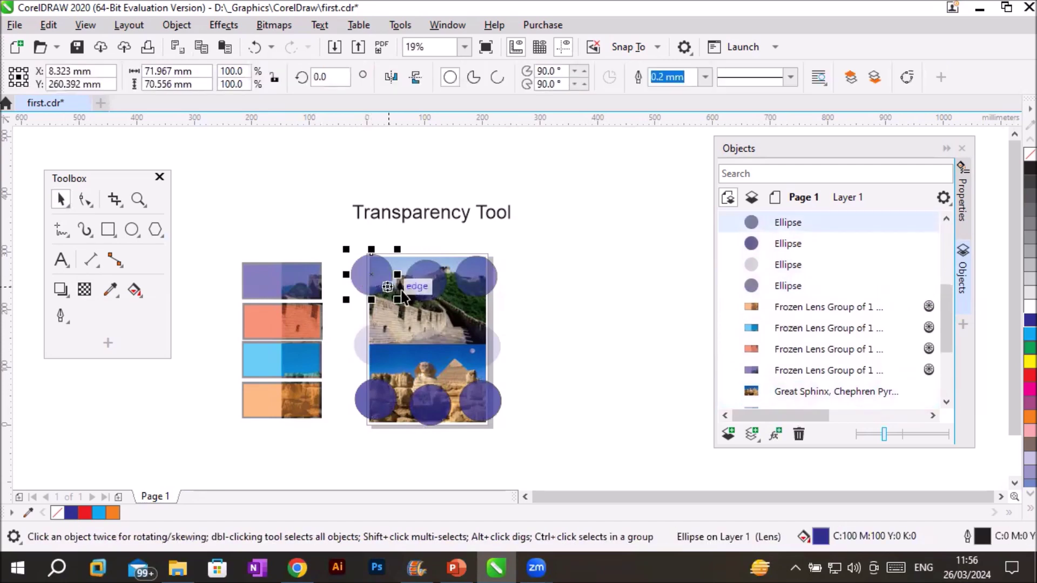
{"action": "left_click", "coordinate": [439, 294], "text": "shift"}
{"action": "left_click", "coordinate": [476, 278], "text": "shift"}
{"action": "left_click", "coordinate": [360, 354], "text": "shift"}
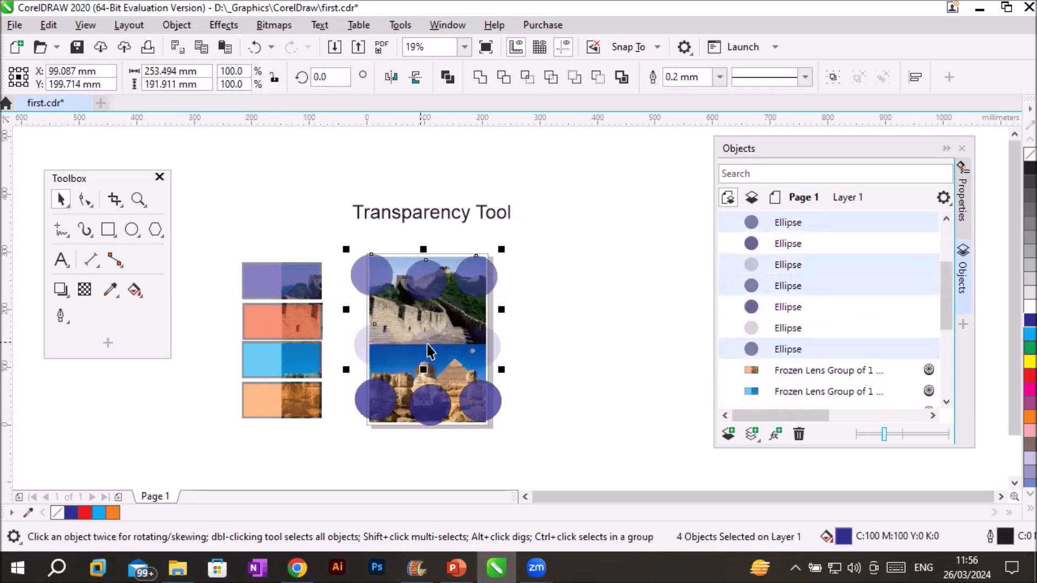
{"action": "left_click", "coordinate": [417, 372], "text": "shift"}
{"action": "left_click", "coordinate": [409, 386], "text": "shift"}
{"action": "left_click", "coordinate": [378, 402], "text": "shift"}
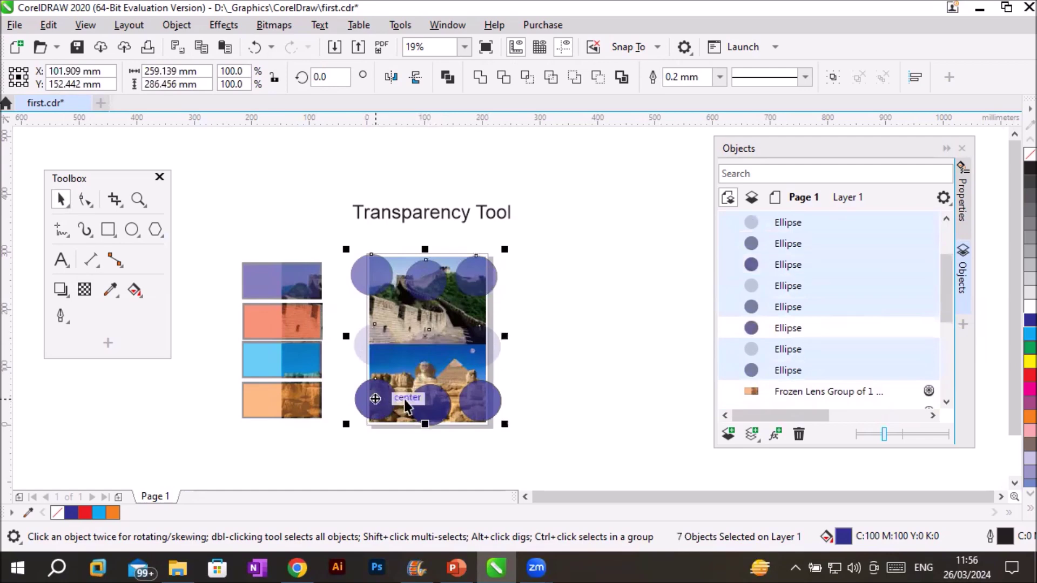
{"action": "left_click", "coordinate": [429, 403], "text": "shift"}
{"action": "left_click", "coordinate": [476, 405], "text": "shift"}
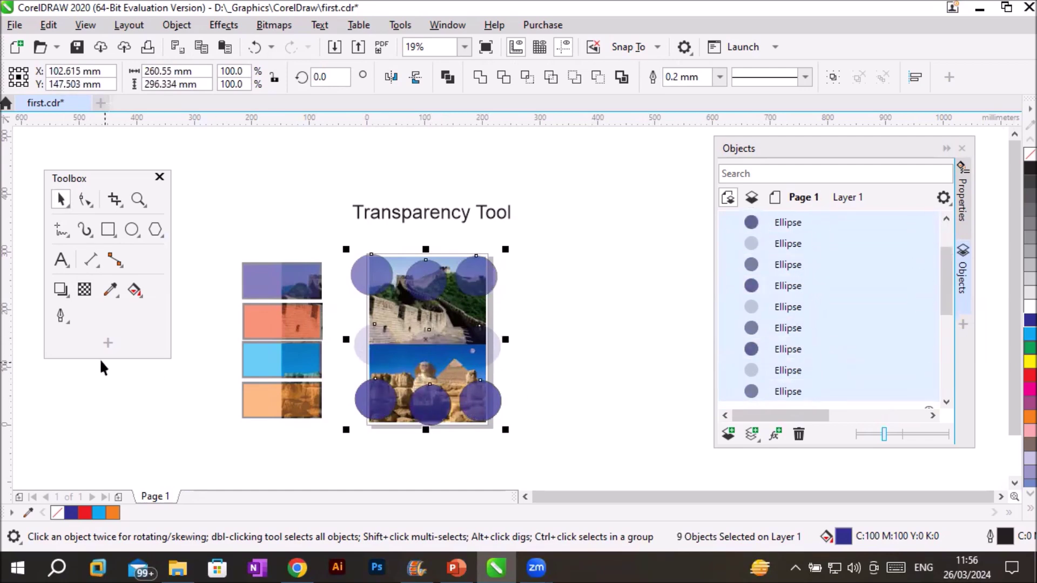
{"action": "left_click", "coordinate": [83, 290]}
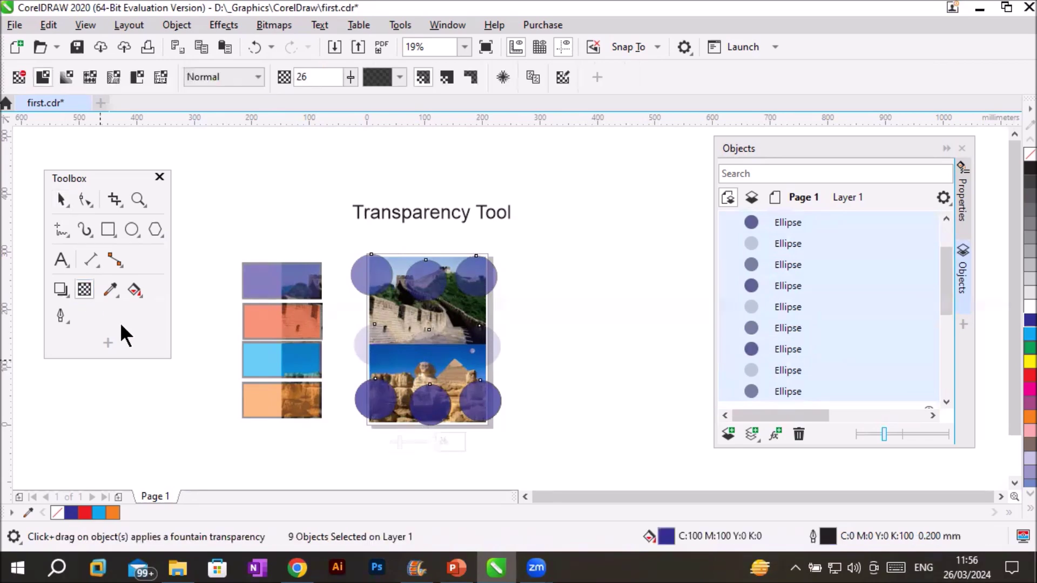
{"action": "left_click", "coordinate": [503, 78]}
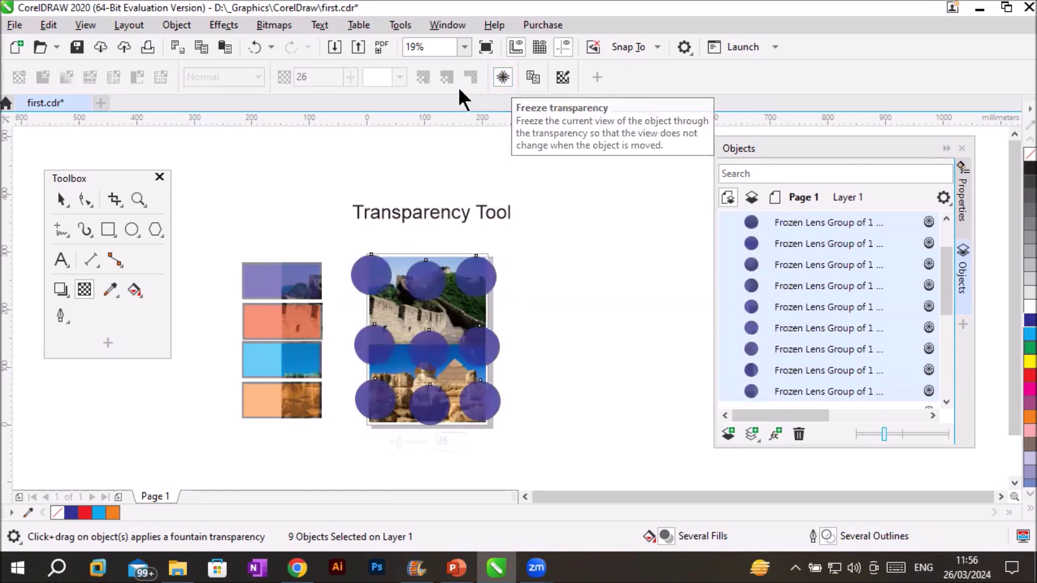
{"action": "left_click", "coordinate": [62, 200]}
{"action": "left_click_drag", "start_coordinate": [435, 271], "coordinate": [605, 240]}
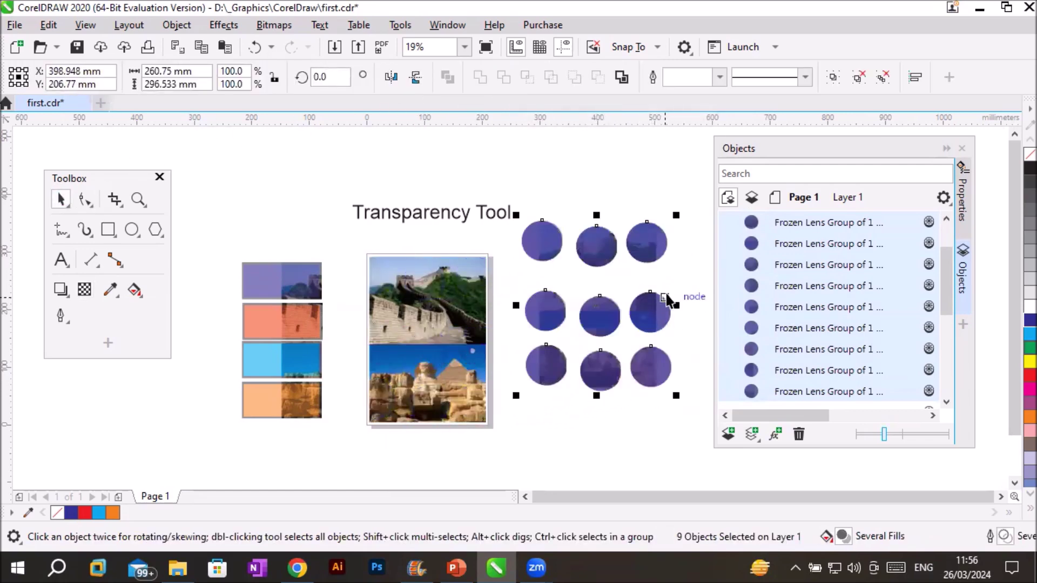
- Inspect the photo parts captured in the nine frozen circles up close
{"action": "scroll", "coordinate": [670, 297], "scroll_direction": "up", "scroll_amount": 2}
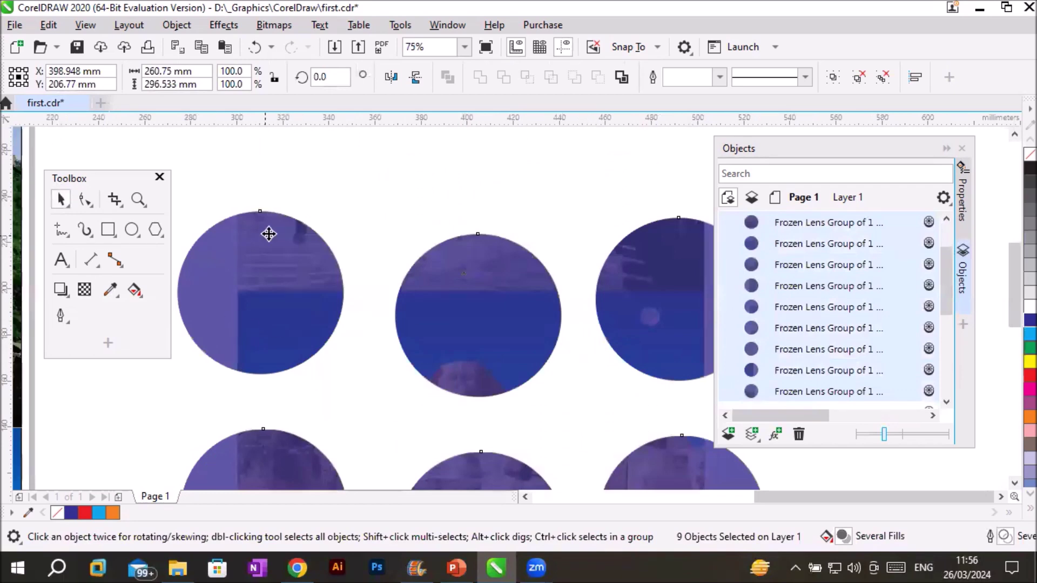
{"action": "scroll", "coordinate": [543, 339], "scroll_direction": "down", "scroll_amount": 1}
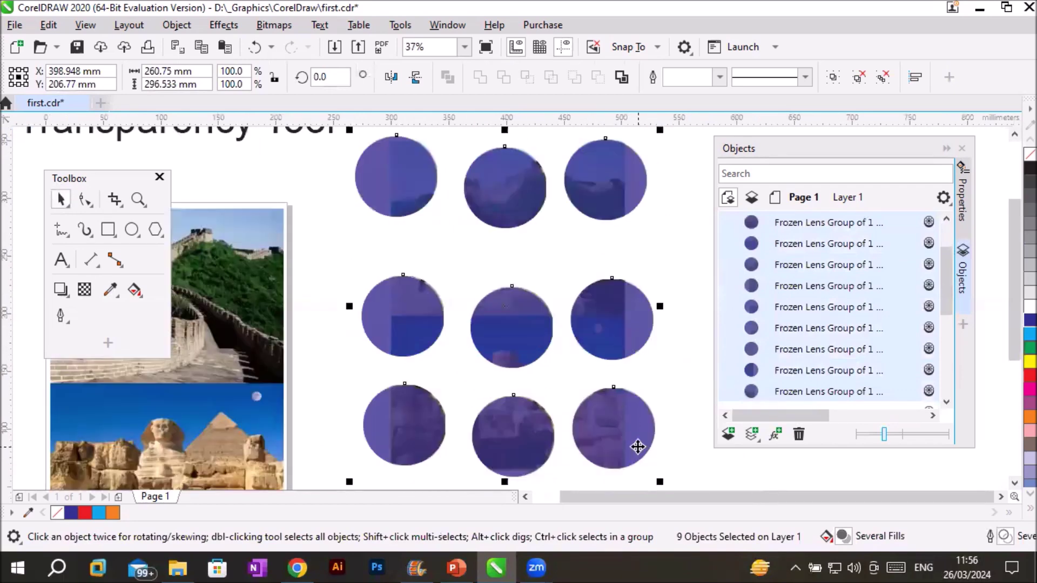
{"action": "scroll", "coordinate": [639, 452], "scroll_direction": "up", "scroll_amount": 1}
{"action": "scroll", "coordinate": [356, 415], "scroll_direction": "down", "scroll_amount": 1}
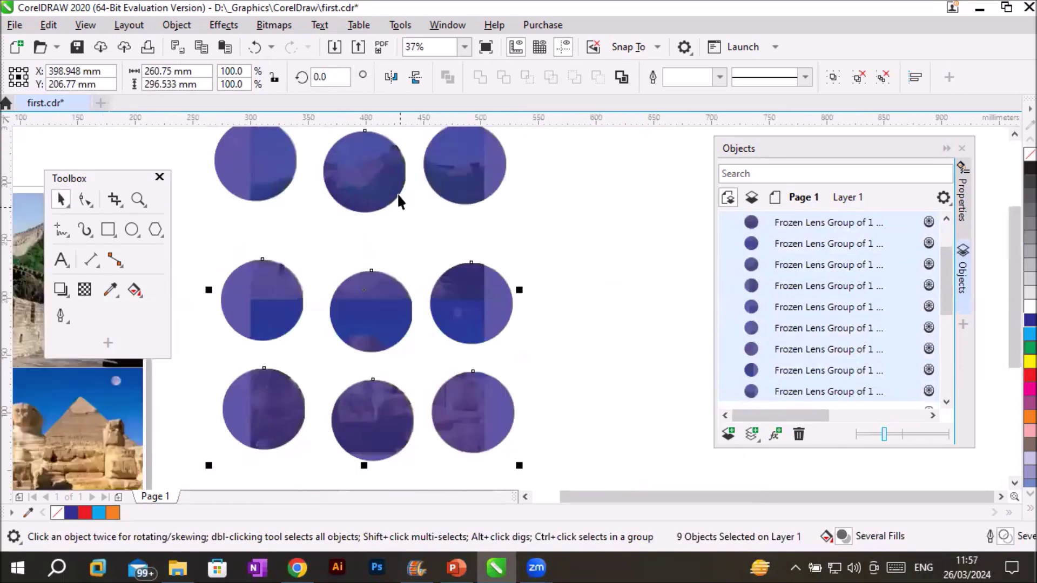
{"action": "scroll", "coordinate": [344, 155], "scroll_direction": "up", "scroll_amount": 2}
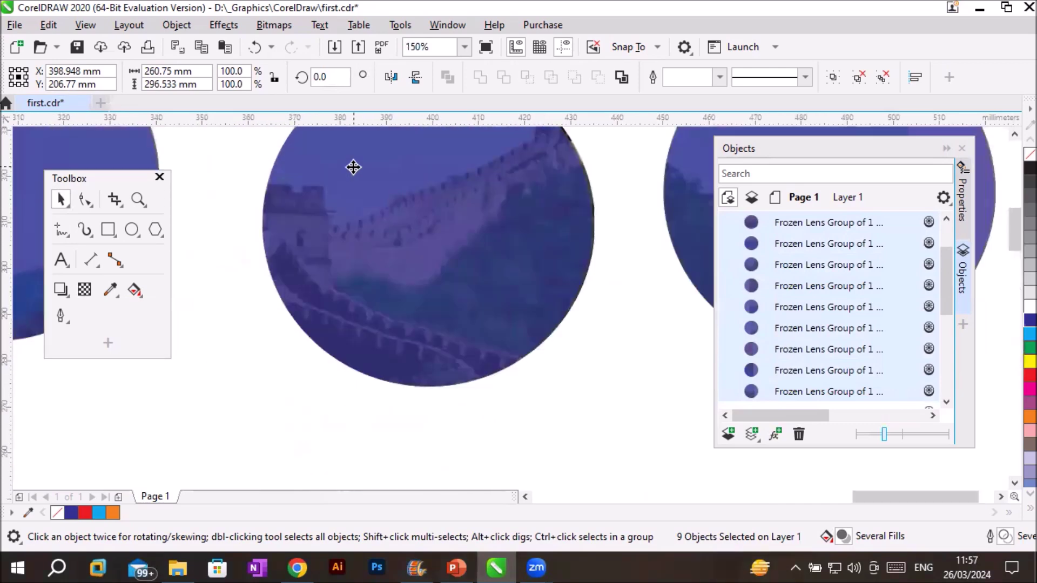
{"action": "scroll", "coordinate": [354, 167], "scroll_direction": "up", "scroll_amount": 1}
{"action": "scroll", "coordinate": [353, 168], "scroll_direction": "down", "scroll_amount": 1}
{"action": "scroll", "coordinate": [407, 206], "scroll_direction": "down", "scroll_amount": 2}
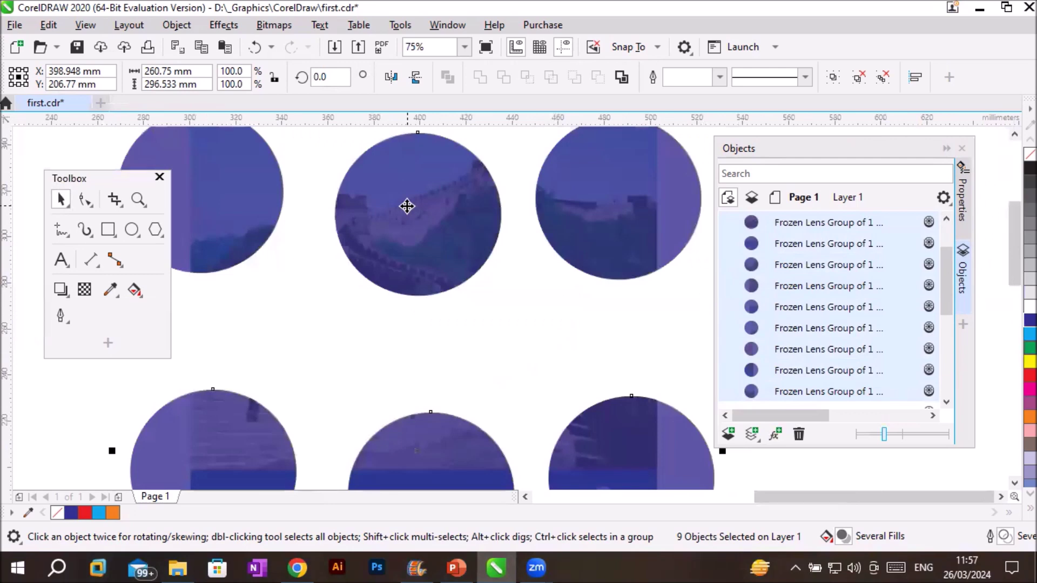
{"action": "scroll", "coordinate": [407, 206], "scroll_direction": "down", "scroll_amount": 1}
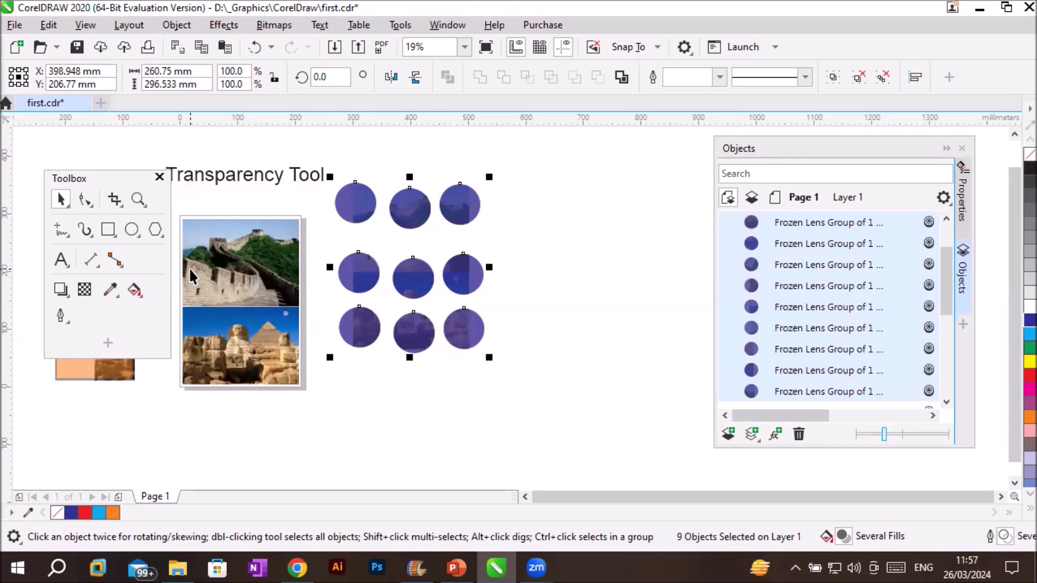
- Move the floating Toolbox clear of the page and deselect the frozen circles
{"action": "left_click", "coordinate": [77, 183]}
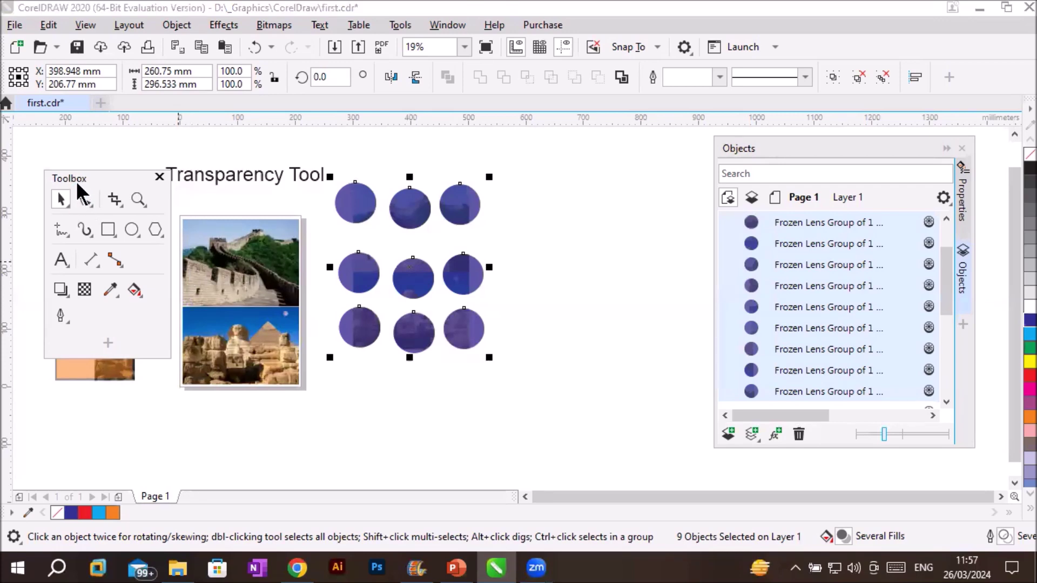
{"action": "left_click_drag", "start_coordinate": [78, 184], "coordinate": [58, 213]}
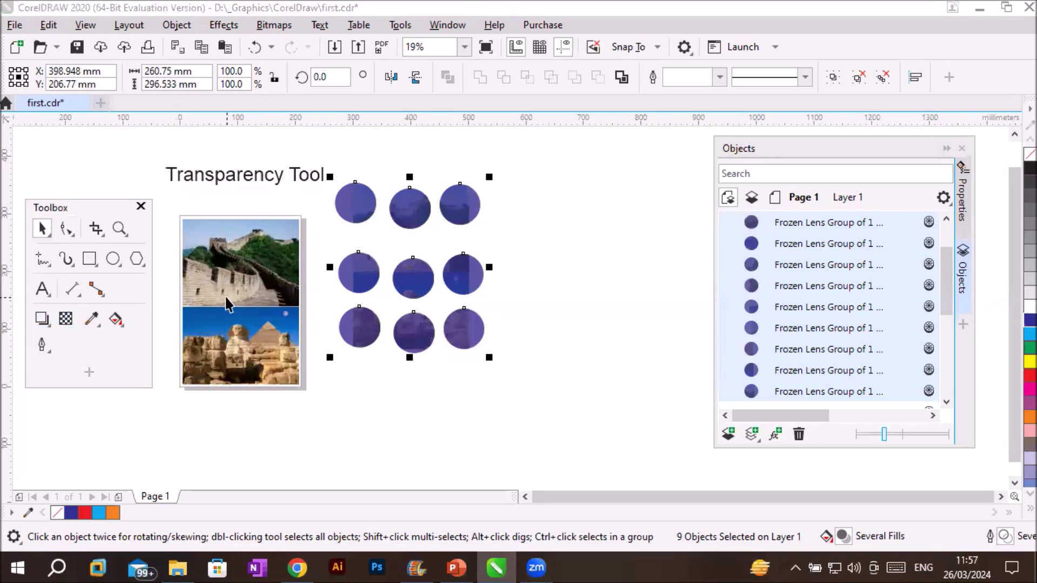
{"action": "left_click", "coordinate": [170, 419]}
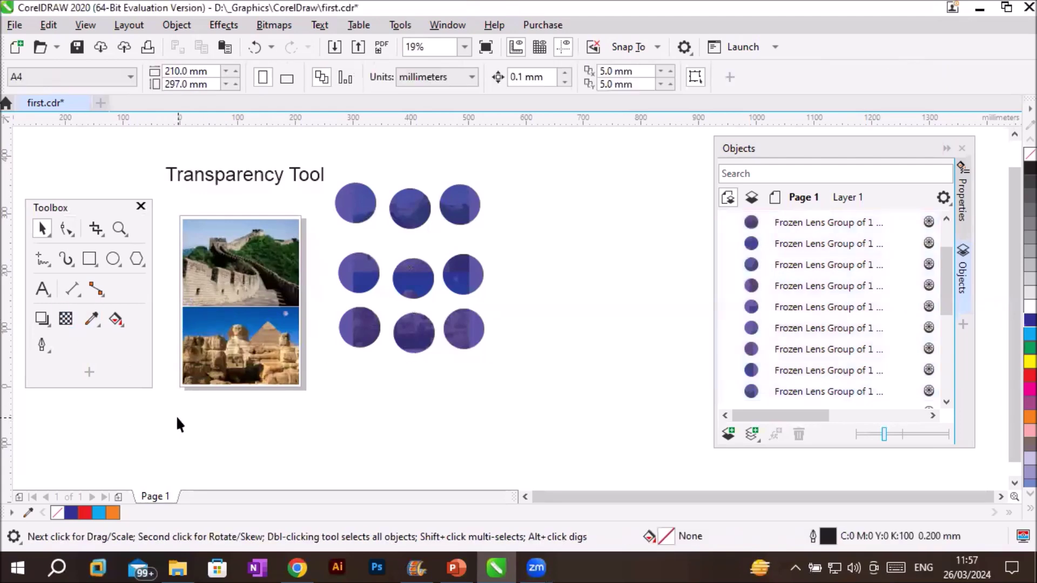
- Draw a red-filled ellipse about 128 mm wide and 287 mm high across both photos and activate the Transparency tool for it
{"action": "left_click", "coordinate": [112, 259]}
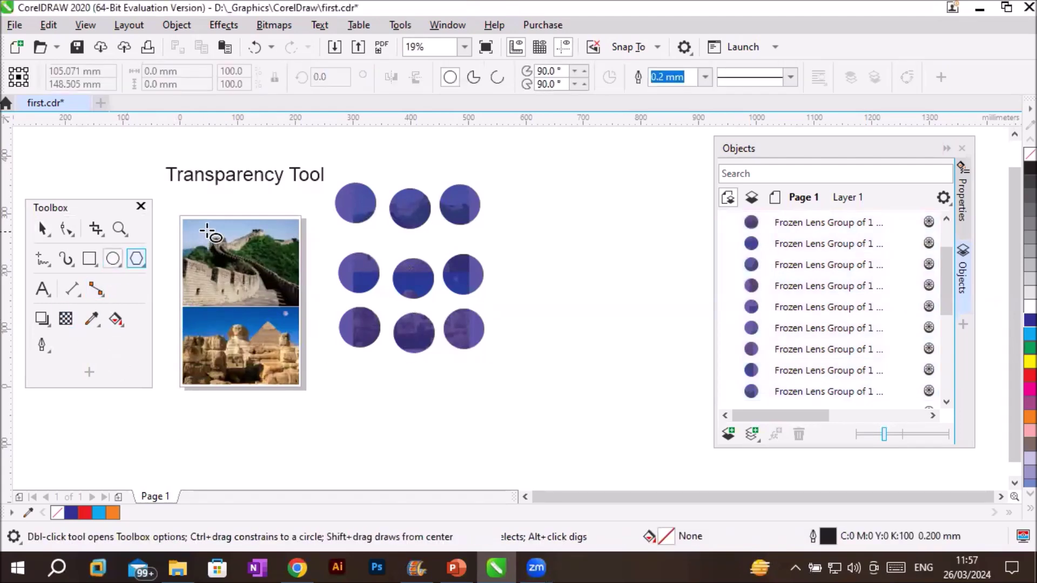
{"action": "left_click_drag", "start_coordinate": [203, 220], "coordinate": [275, 383]}
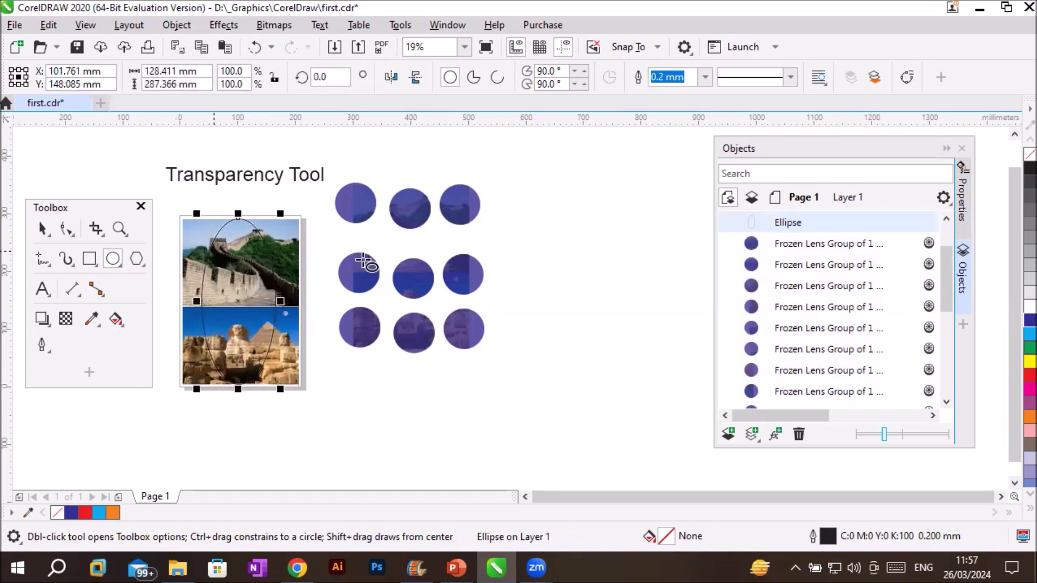
{"action": "left_click", "coordinate": [1027, 377]}
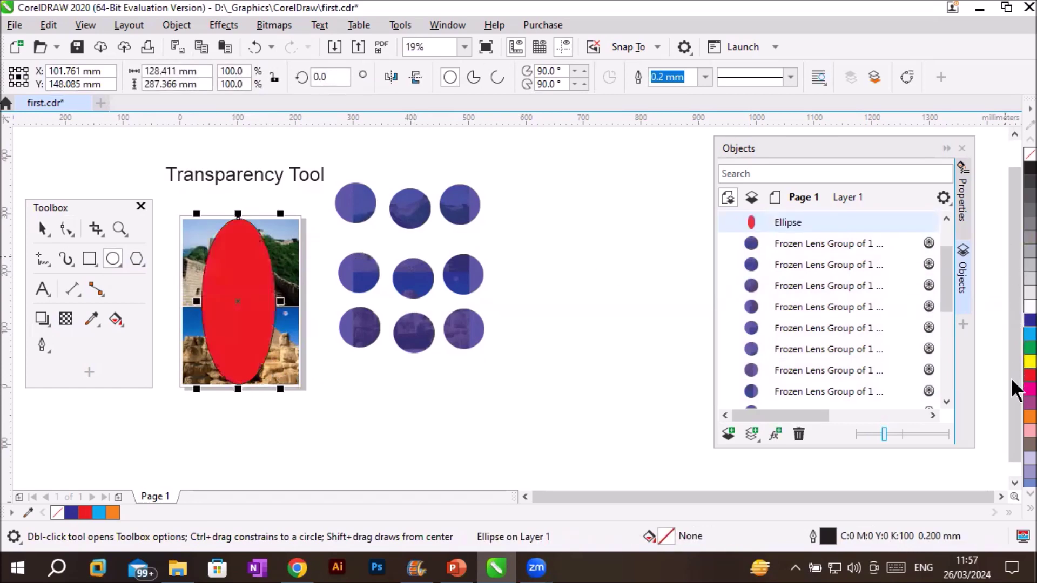
{"action": "left_click", "coordinate": [66, 319]}
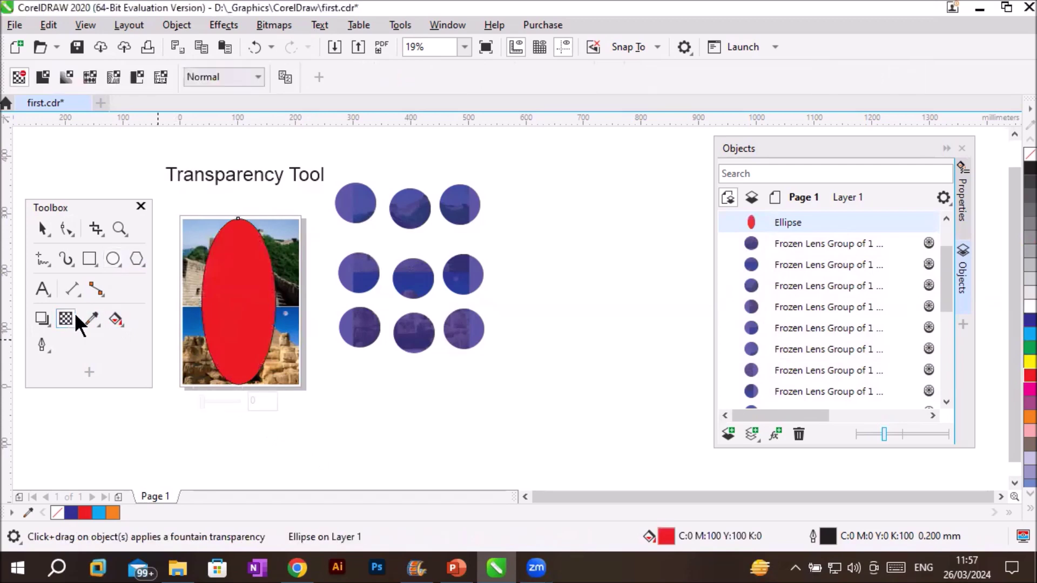
- Apply uniform transparency of 50 to the red ellipse, freeze it and move it off the page to about X 689 mm, Y 176 mm
{"action": "left_click", "coordinate": [43, 77]}
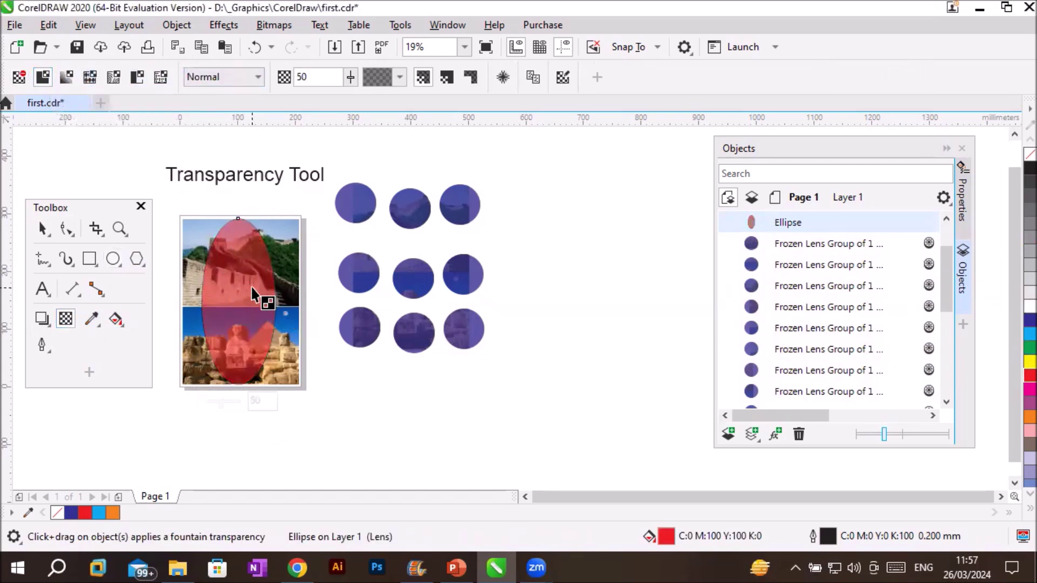
{"action": "left_click", "coordinate": [503, 77]}
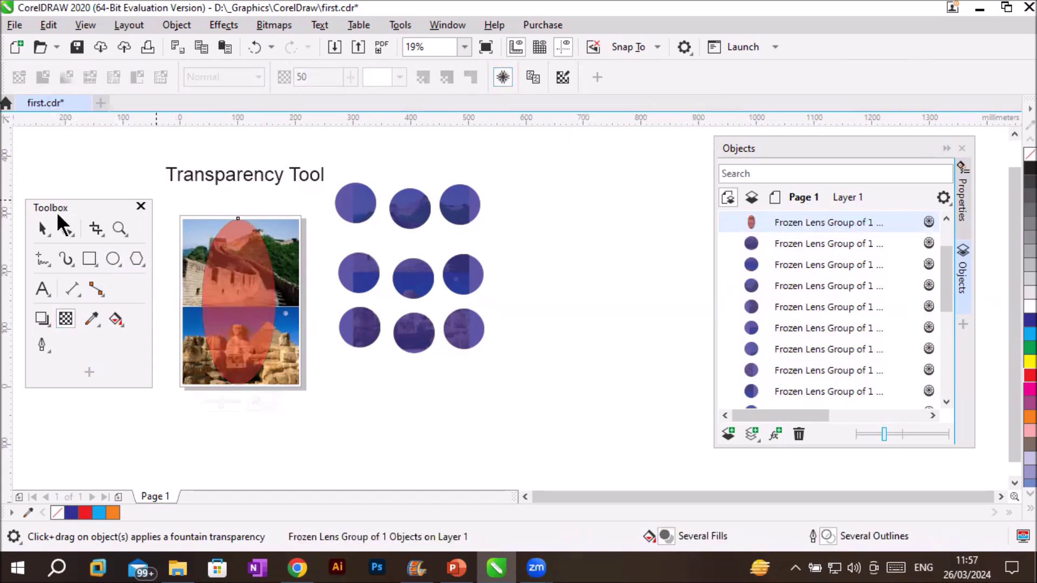
{"action": "left_click", "coordinate": [42, 229]}
{"action": "left_click_drag", "start_coordinate": [232, 286], "coordinate": [577, 277]}
{"action": "scroll", "coordinate": [628, 280], "scroll_direction": "up", "scroll_amount": 4}
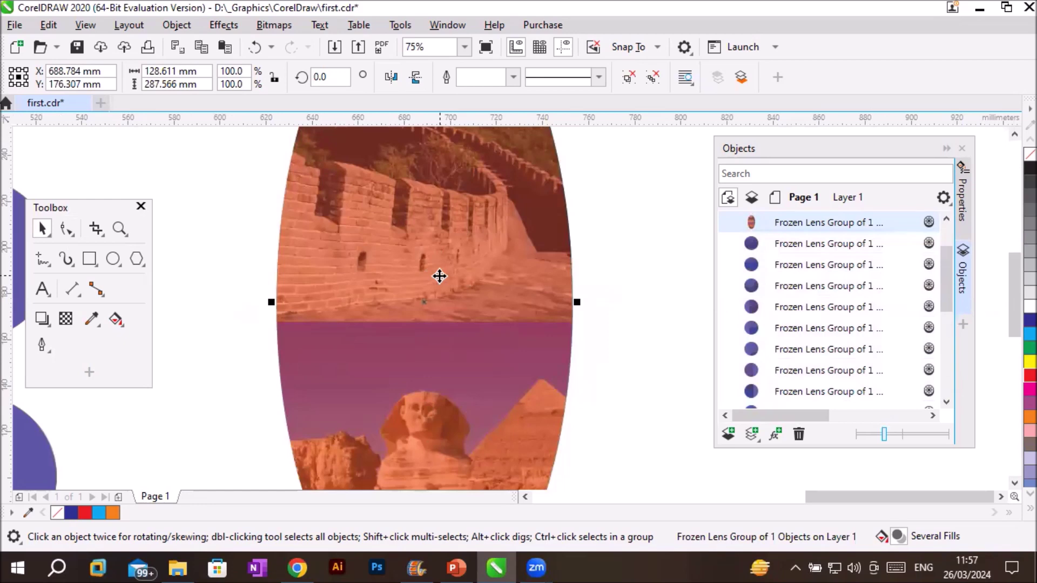
{"action": "scroll", "coordinate": [429, 273], "scroll_direction": "down", "scroll_amount": 4}
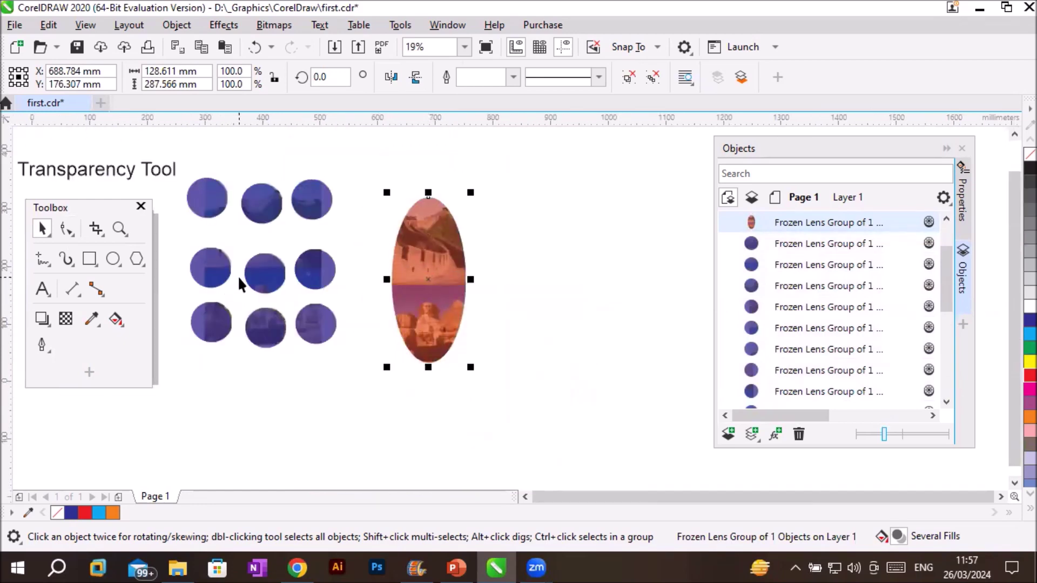
- Fit the page height in view and move the floating Toolbox over the frozen rectangles, clear of both photos
{"action": "scroll", "coordinate": [238, 276], "scroll_direction": "down", "scroll_amount": 2}
{"action": "left_click_drag", "start_coordinate": [87, 208], "coordinate": [607, 207]}
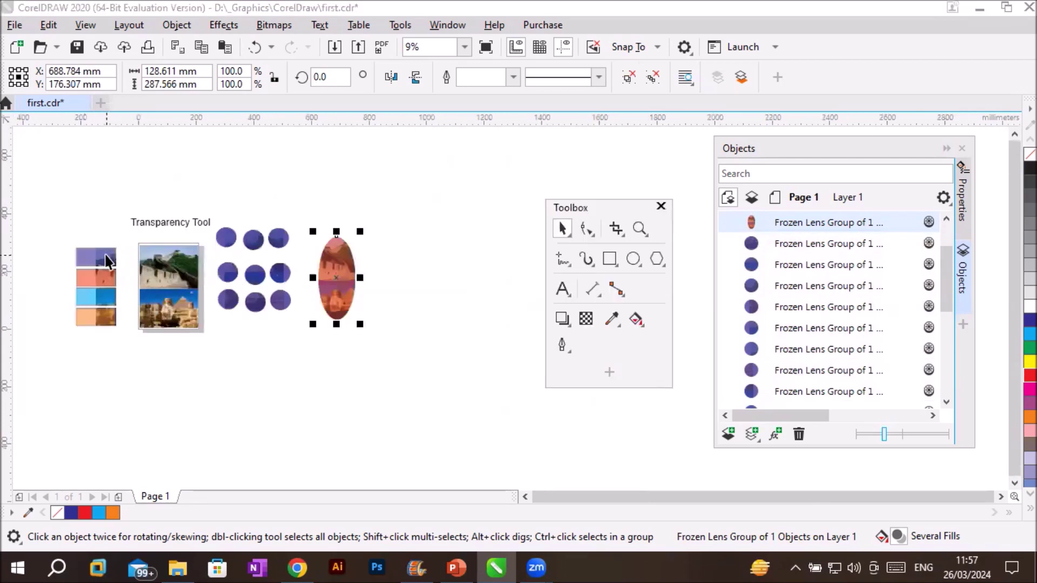
{"action": "left_click", "coordinate": [639, 228]}
{"action": "left_click", "coordinate": [243, 81]}
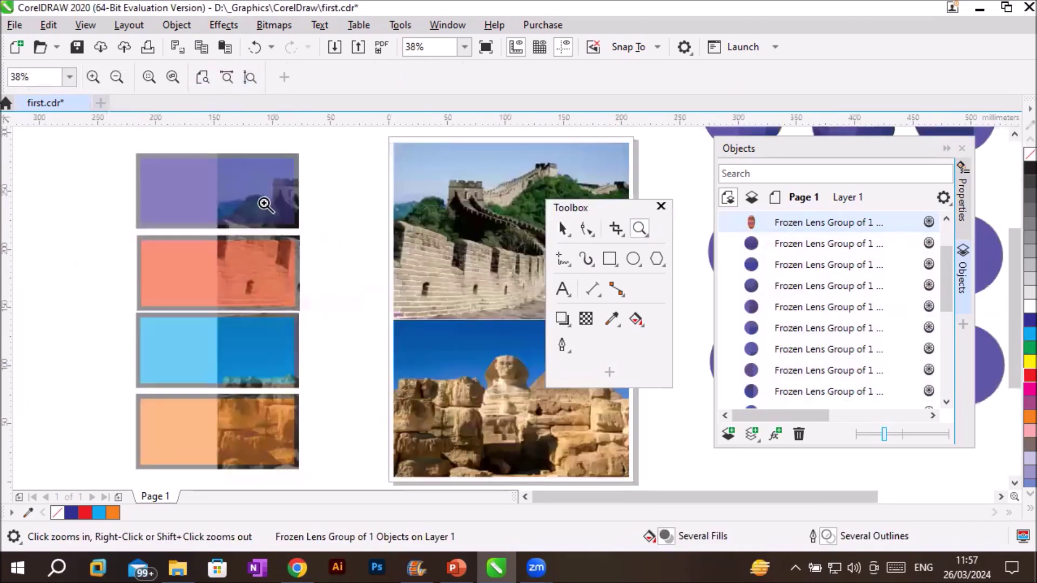
{"action": "left_click", "coordinate": [562, 344]}
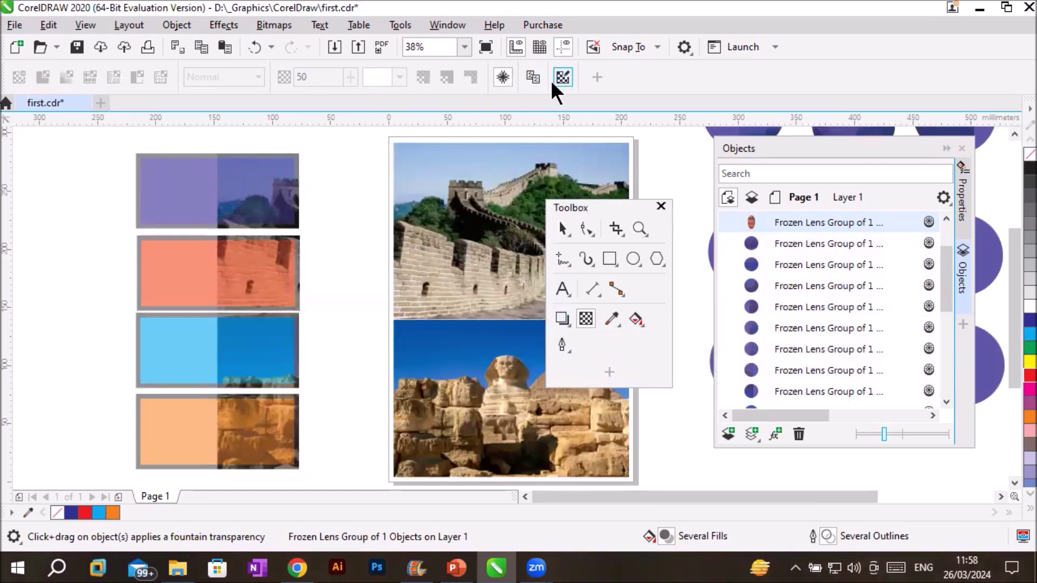
{"action": "left_click", "coordinate": [569, 206]}
{"action": "left_click_drag", "start_coordinate": [568, 207], "coordinate": [237, 208]}
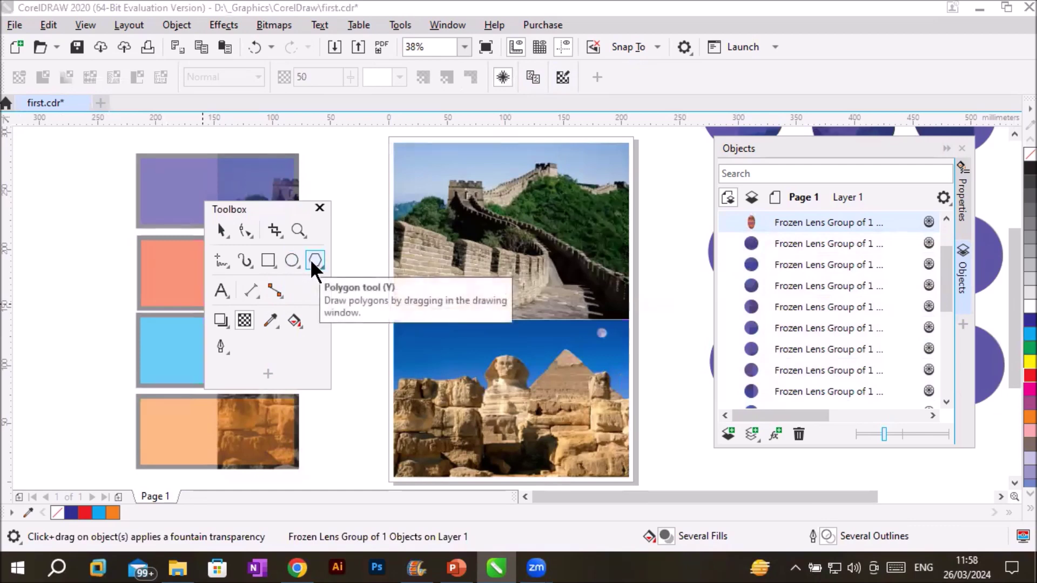
- Draw a closed seven-point polygon about 169 mm wide and 249 mm high across both photos with the Pen tool
{"action": "left_click", "coordinate": [217, 264]}
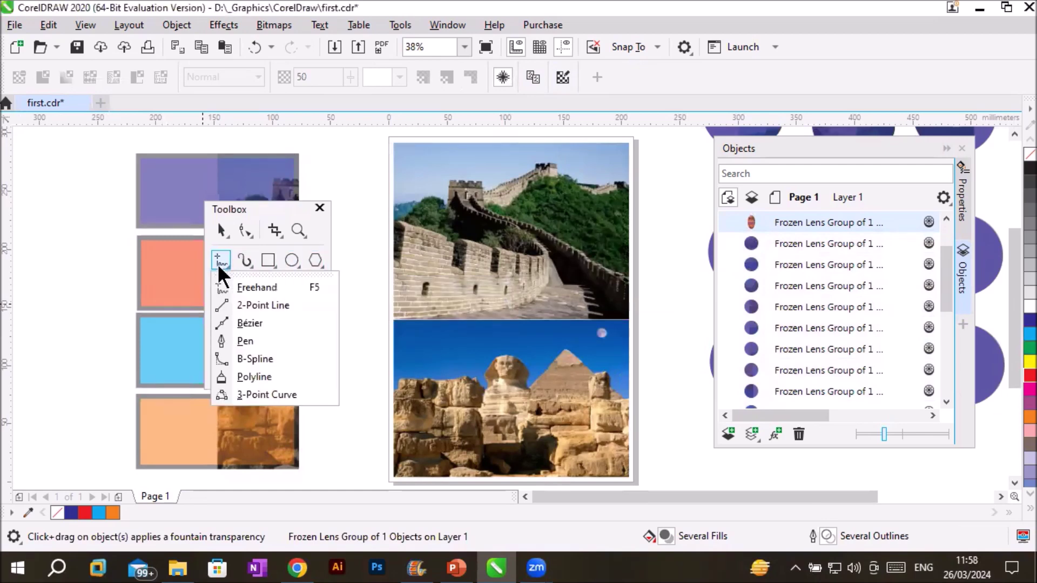
{"action": "left_click", "coordinate": [245, 339]}
{"action": "left_click", "coordinate": [498, 160]}
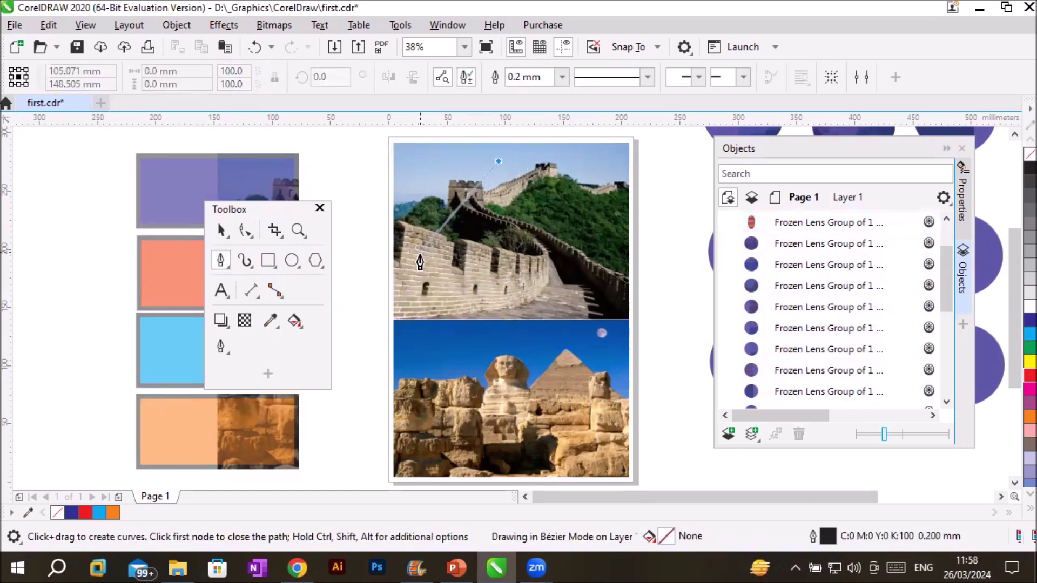
{"action": "left_click", "coordinate": [406, 297]}
{"action": "left_click", "coordinate": [457, 378]}
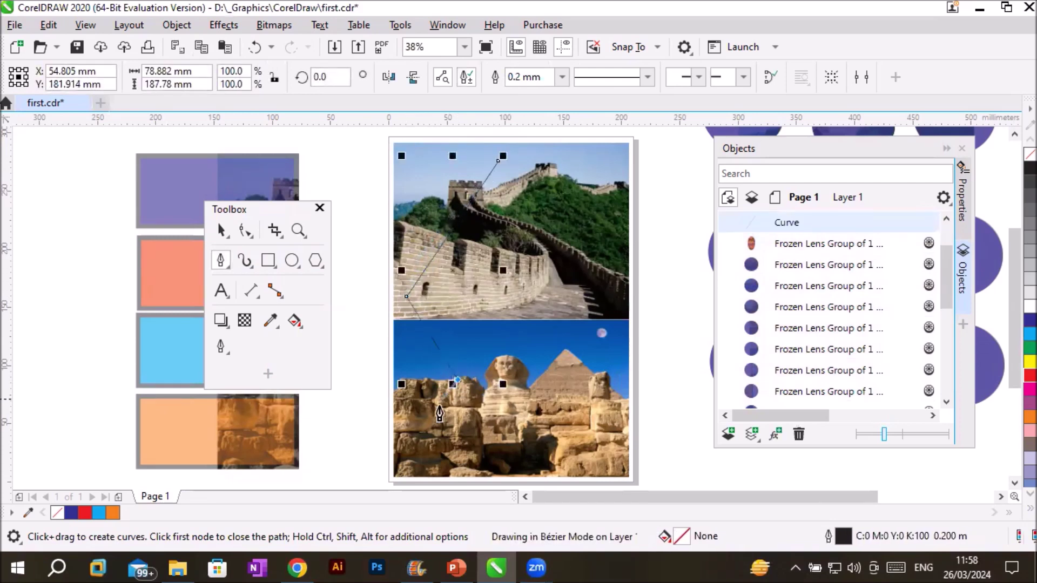
{"action": "left_click", "coordinate": [413, 449]}
{"action": "left_click", "coordinate": [605, 451]}
{"action": "left_click", "coordinate": [548, 372]}
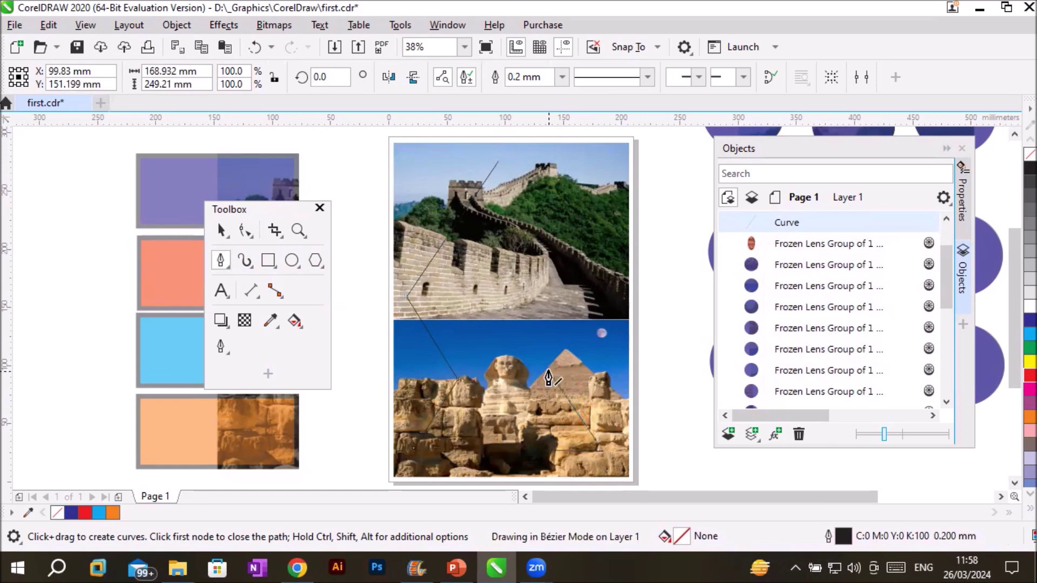
{"action": "left_click", "coordinate": [585, 301]}
{"action": "left_click", "coordinate": [498, 164]}
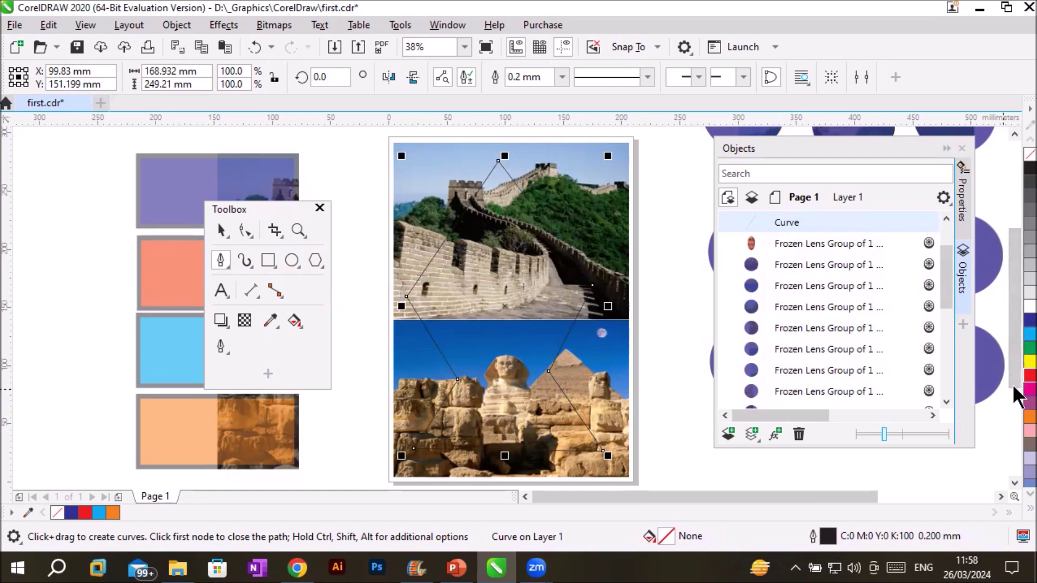
- Fill the polygon with green and set its outline width to 4.0 mm
{"action": "left_click", "coordinate": [1015, 348]}
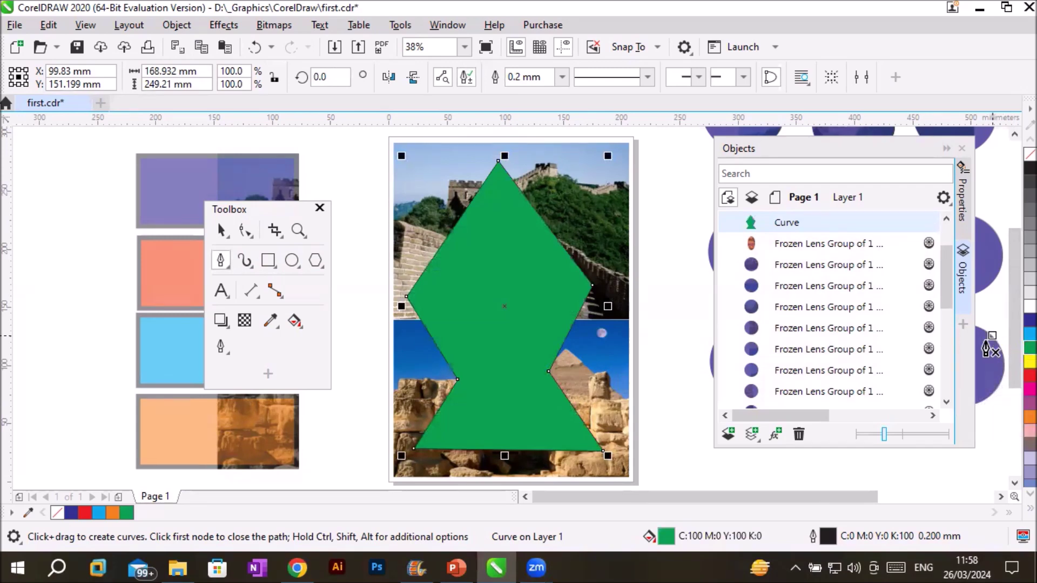
{"action": "left_click", "coordinate": [566, 74]}
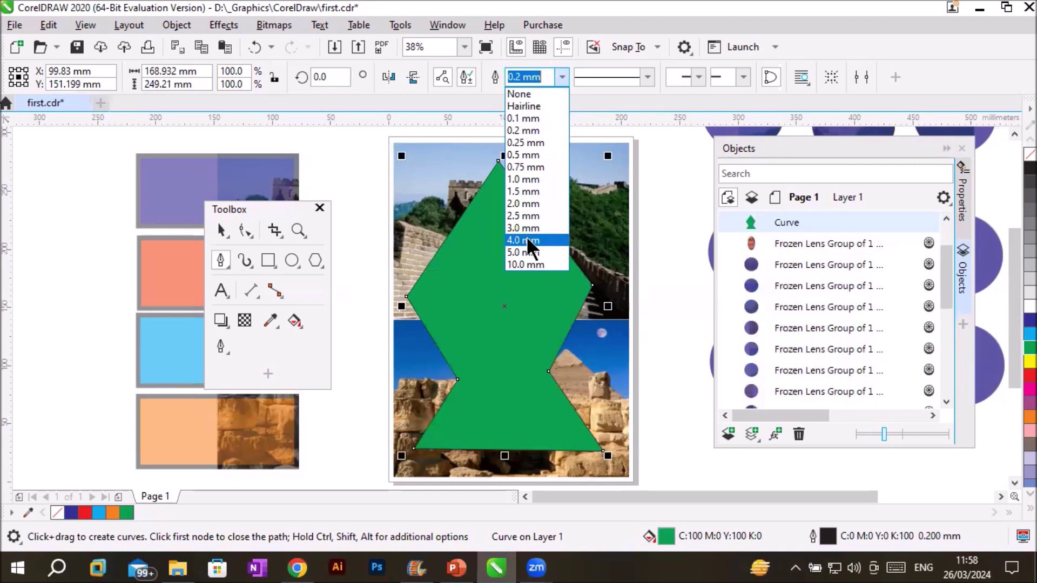
{"action": "left_click", "coordinate": [526, 240]}
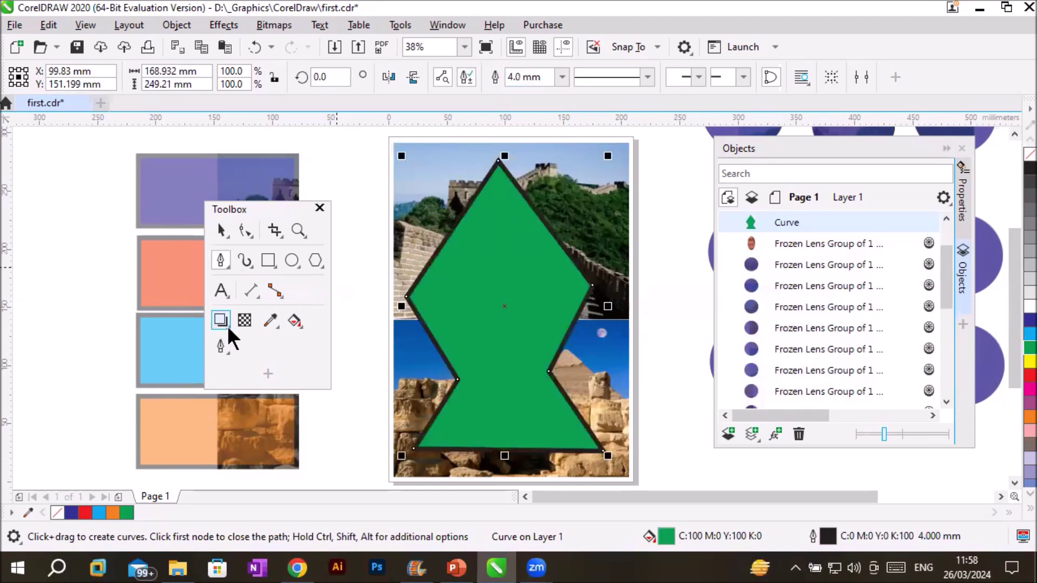
- Apply uniform transparency of 50 to the green polygon and freeze it
{"action": "left_click", "coordinate": [245, 314]}
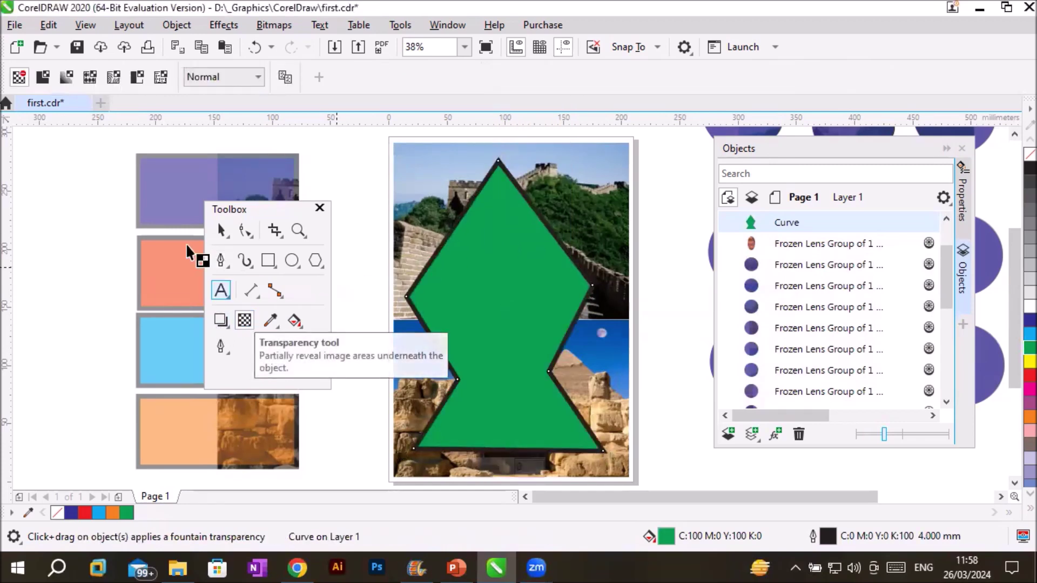
{"action": "left_click", "coordinate": [46, 78]}
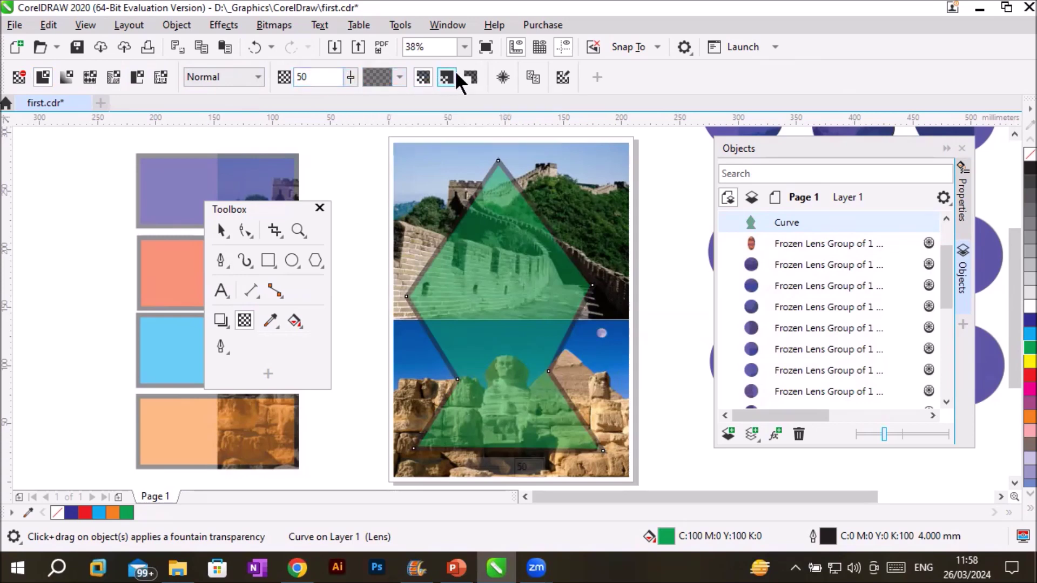
{"action": "left_click", "coordinate": [502, 77]}
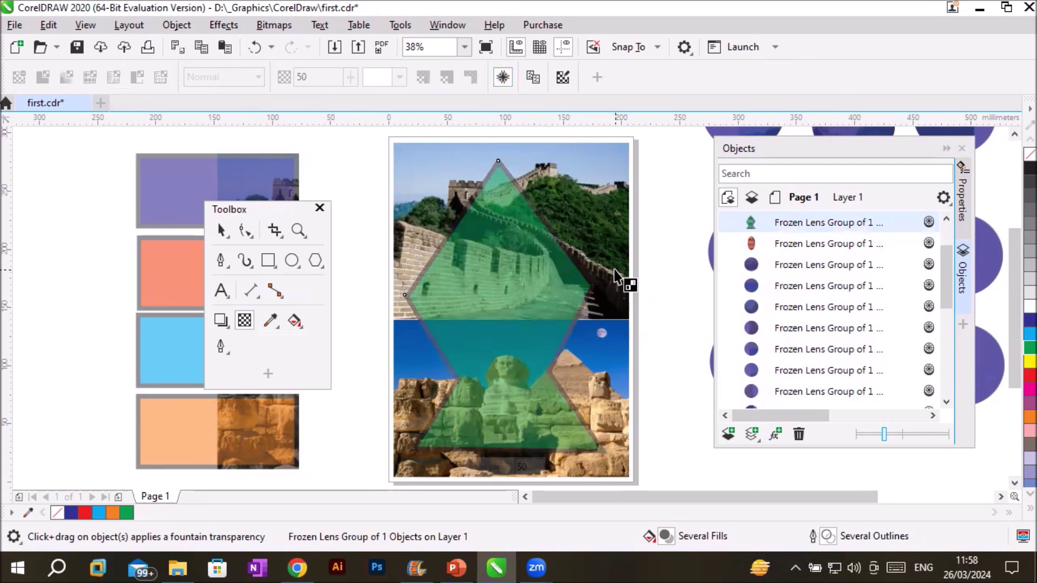
- Move the frozen green polygon off the page to about X -670 mm, Y 143 mm, and shift the floating Toolbox off it
{"action": "scroll", "coordinate": [616, 278], "scroll_direction": "down", "scroll_amount": 4}
{"action": "scroll", "coordinate": [616, 273], "scroll_direction": "up", "scroll_amount": 2}
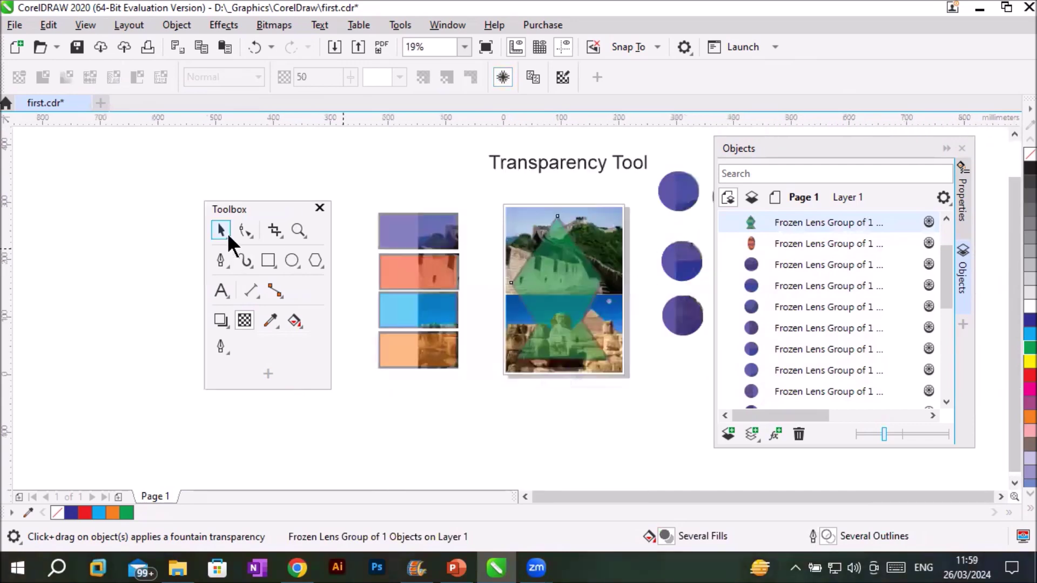
{"action": "left_click", "coordinate": [220, 230]}
{"action": "left_click_drag", "start_coordinate": [574, 278], "coordinate": [128, 287]}
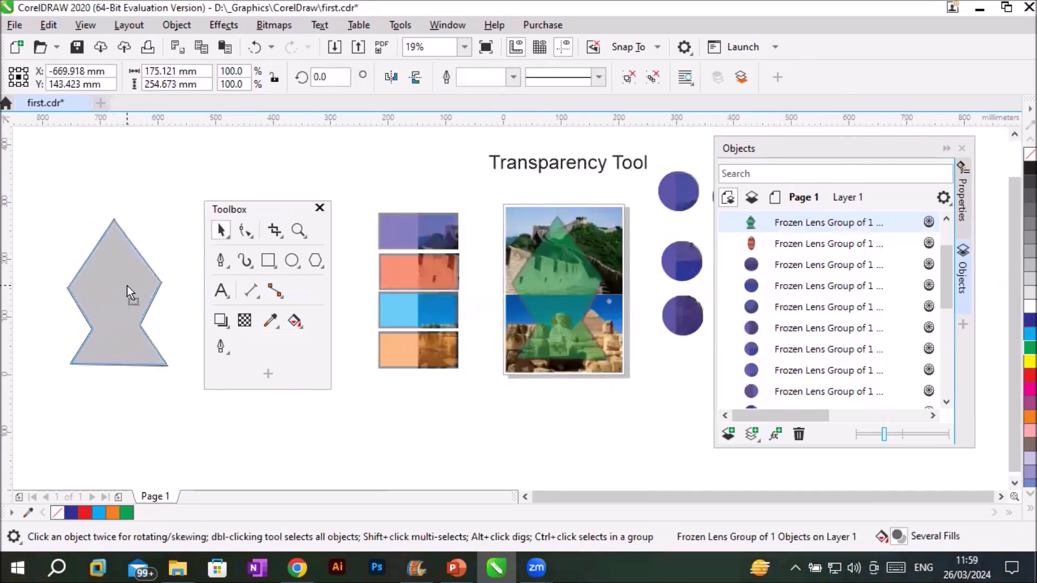
{"action": "scroll", "coordinate": [61, 246], "scroll_direction": "up", "scroll_amount": 2}
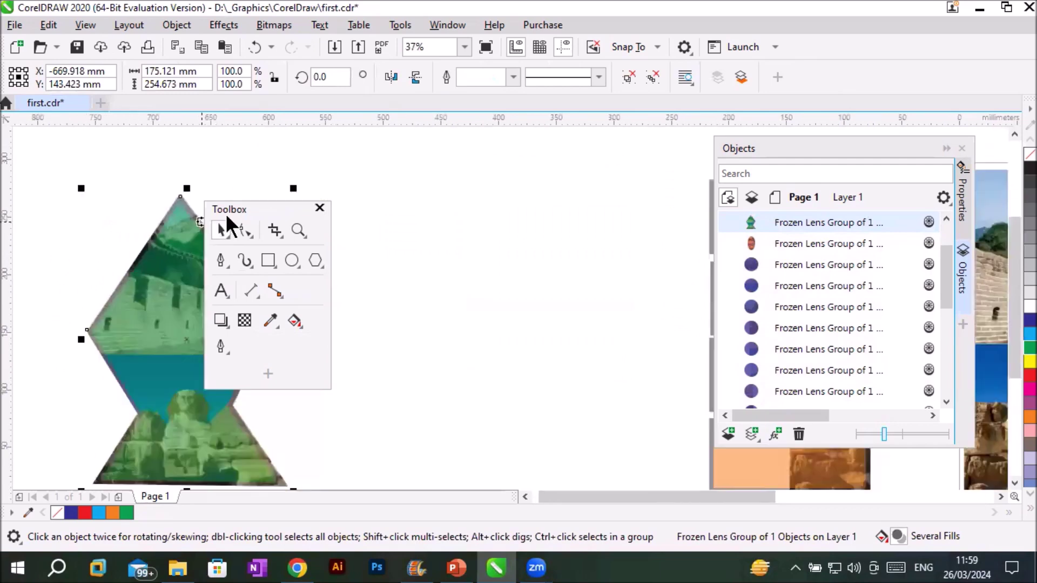
{"action": "left_click_drag", "start_coordinate": [240, 213], "coordinate": [396, 211]}
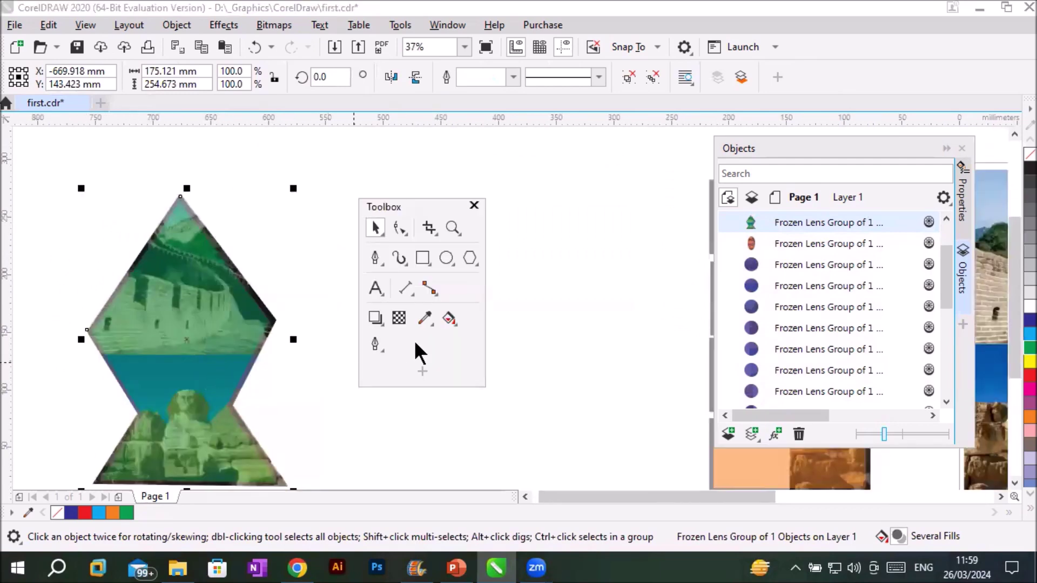
- Bring the full page back into view, move the floating Toolbox away from the photos and activate the Transparency tool
{"action": "scroll", "coordinate": [508, 293], "scroll_direction": "down", "scroll_amount": 4}
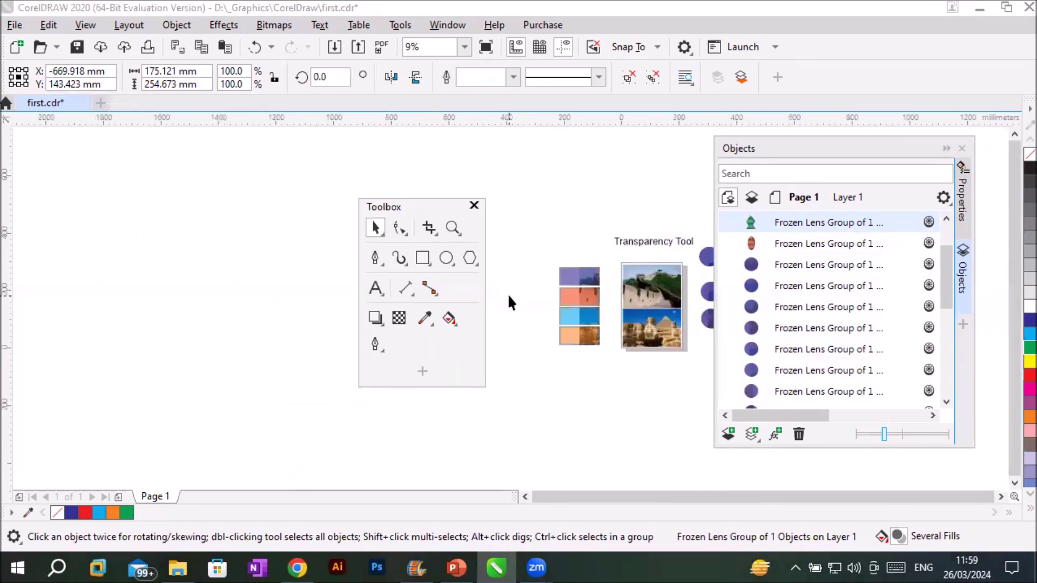
{"action": "left_click", "coordinate": [460, 226]}
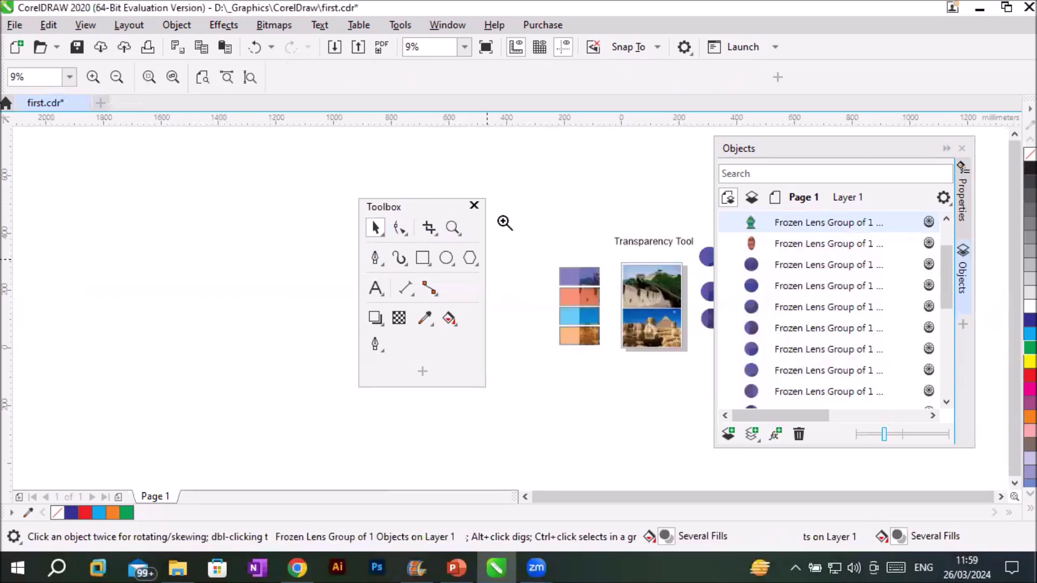
{"action": "left_click", "coordinate": [249, 77]}
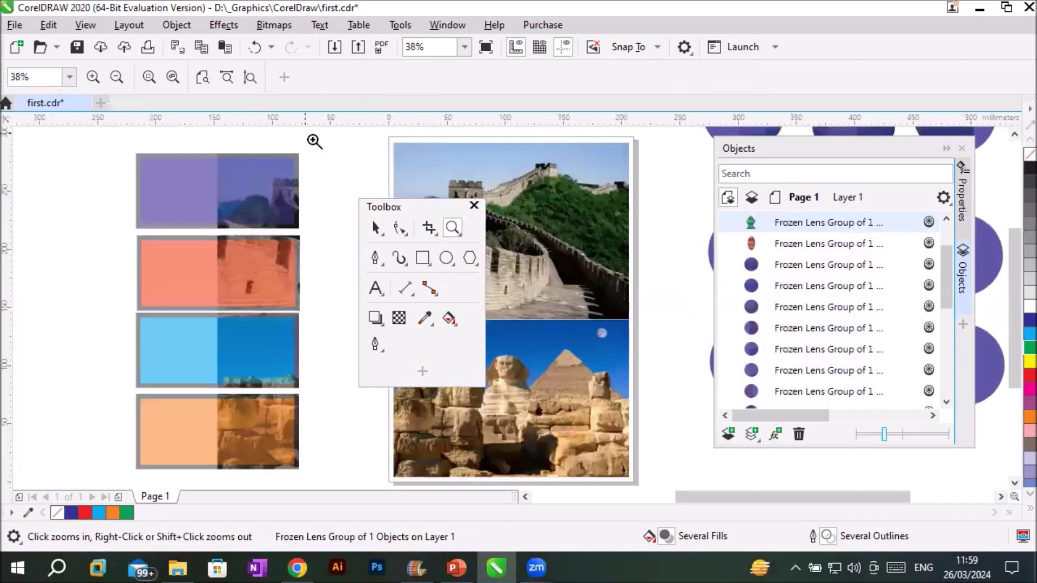
{"action": "left_click_drag", "start_coordinate": [359, 202], "coordinate": [118, 198]}
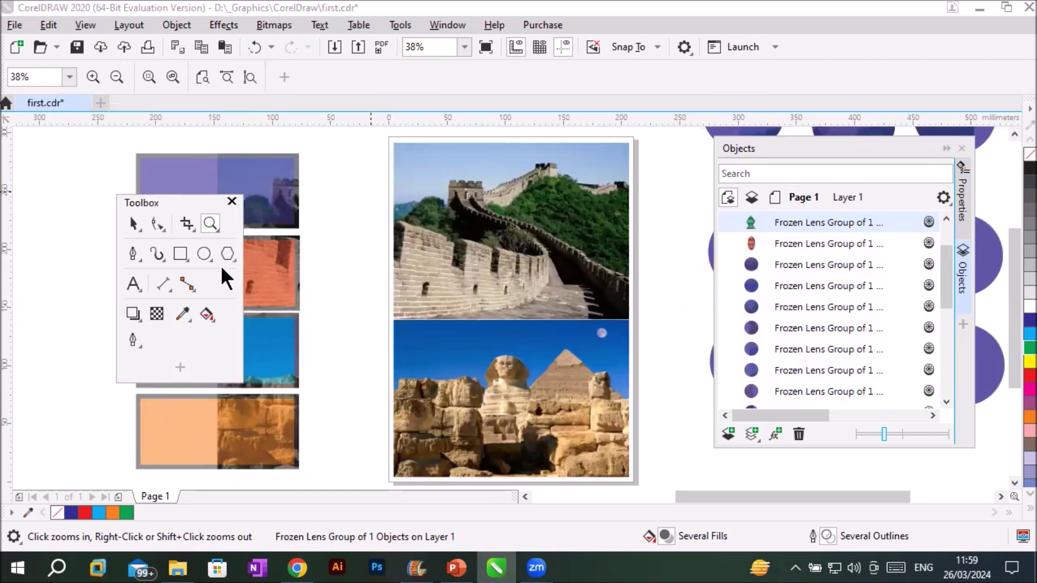
{"action": "left_click", "coordinate": [153, 309]}
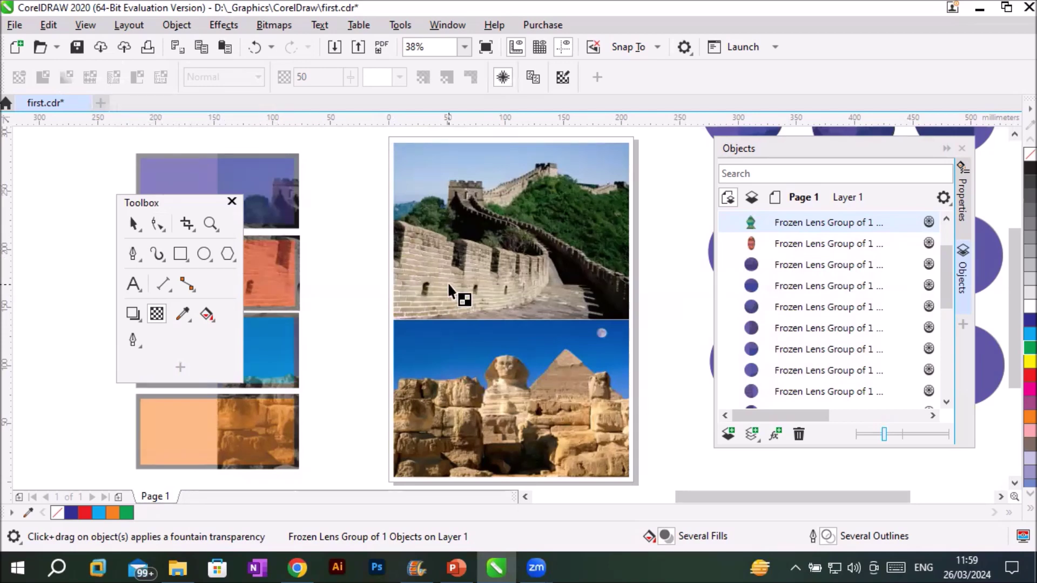
- Delete the Great Wall and Great Sphinx photos from the page
{"action": "scroll", "coordinate": [540, 306], "scroll_direction": "down", "scroll_amount": 3}
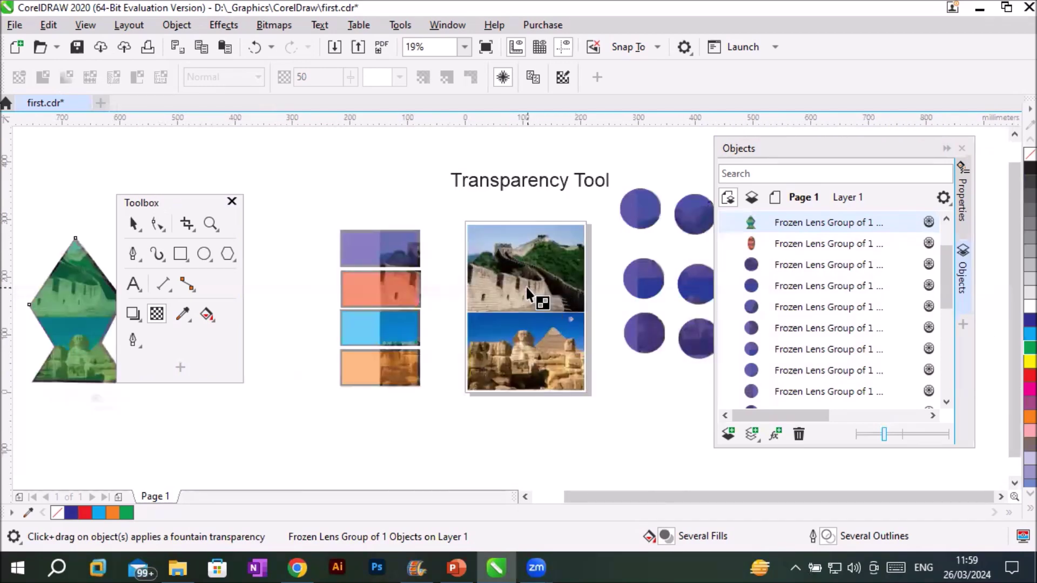
{"action": "left_click", "coordinate": [132, 223]}
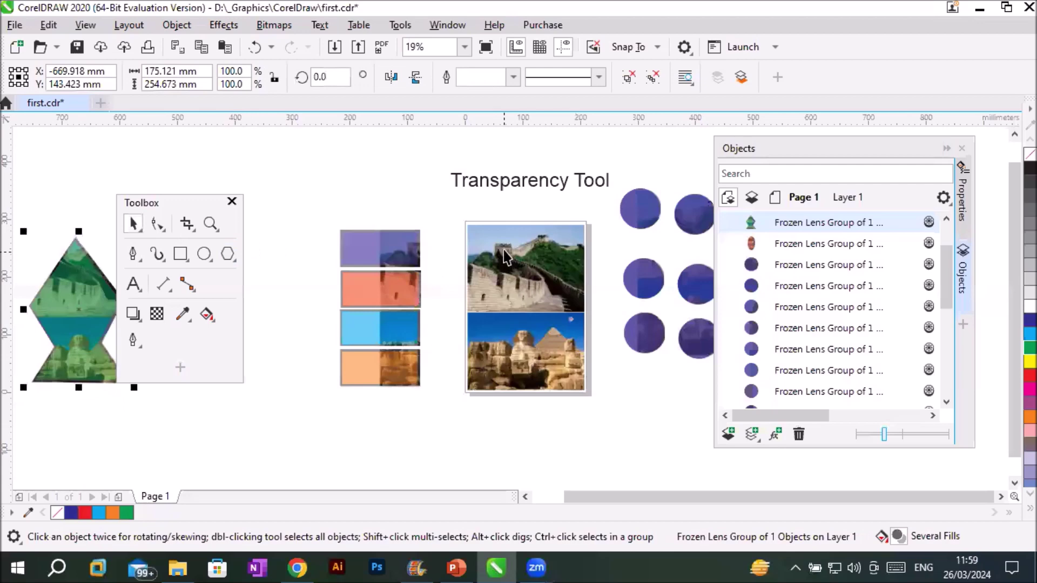
{"action": "left_click", "coordinate": [489, 258]}
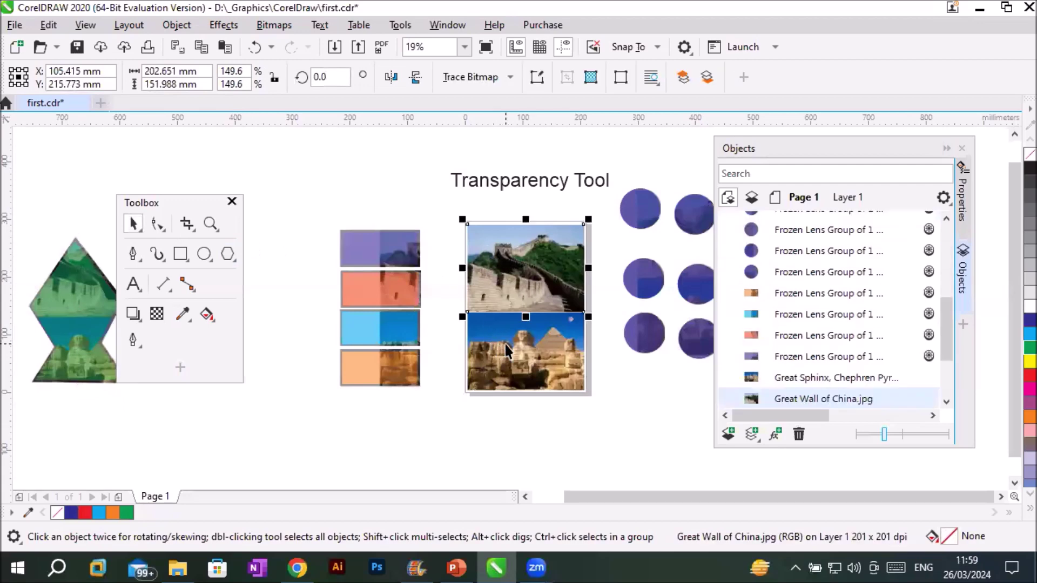
{"action": "left_click", "coordinate": [506, 344], "text": "shift"}
{"action": "key", "text": "Delete"}
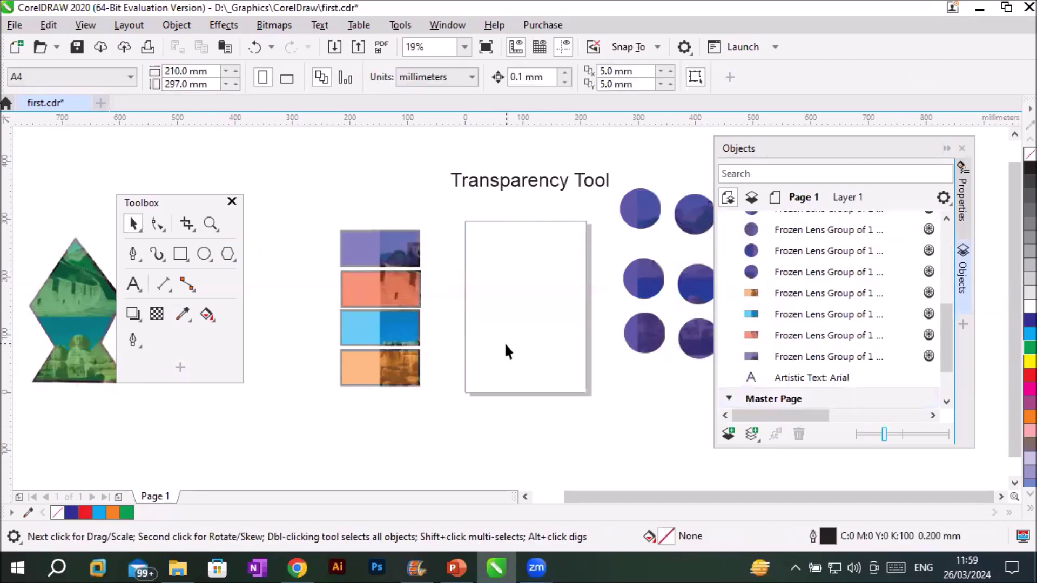
- Import GreenHome.jpg, hd-wallpaper-3021072_1920.jpg, the orange architecture photo and the Luxor Hotel and Casino photo from the BuildingAndMonoments folder
{"action": "left_click", "coordinate": [15, 25]}
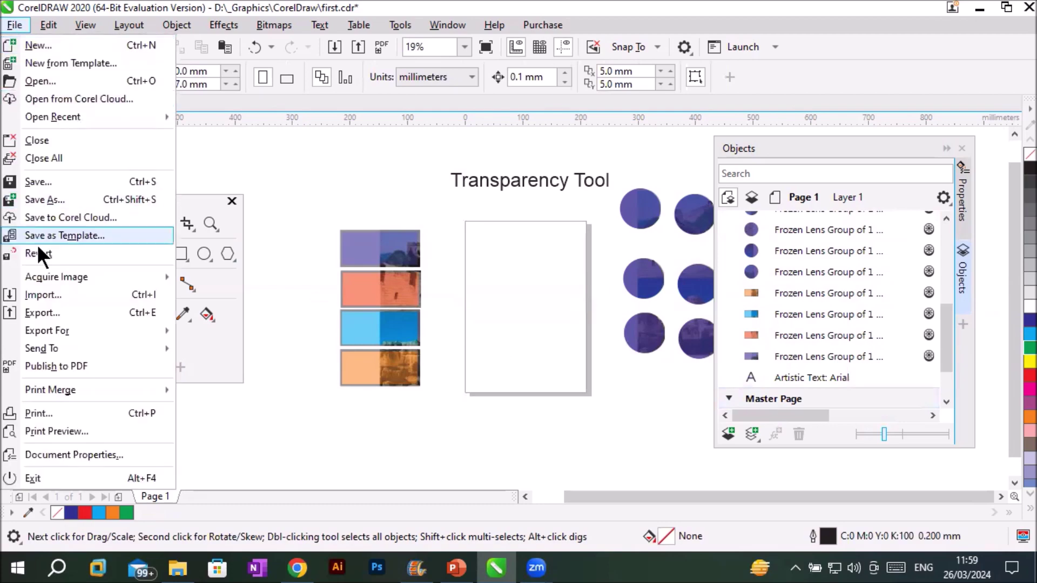
{"action": "left_click", "coordinate": [46, 294]}
{"action": "scroll", "coordinate": [270, 324], "scroll_direction": "down", "scroll_amount": 5}
{"action": "left_click", "coordinate": [393, 197]}
{"action": "left_click", "coordinate": [502, 250], "text": "ctrl"}
{"action": "left_click", "coordinate": [614, 250], "text": "ctrl"}
{"action": "scroll", "coordinate": [378, 270], "scroll_direction": "down", "scroll_amount": 5}
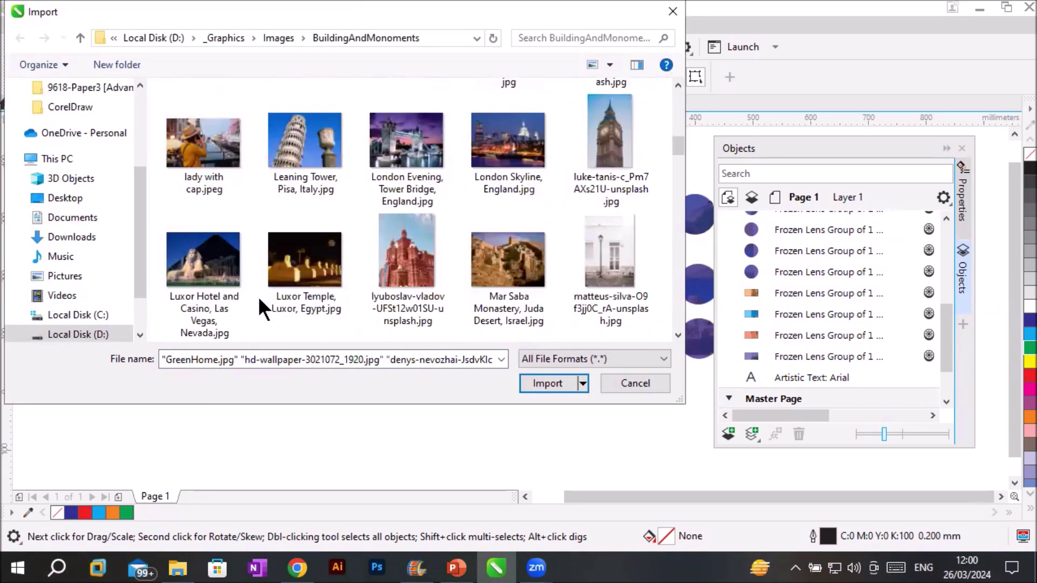
{"action": "left_click", "coordinate": [546, 384]}
- Place the four imported photos stacked down the page and widen the Luxor Hotel and Casino photo to nearly the page width
{"action": "left_click_drag", "start_coordinate": [523, 224], "coordinate": [468, 262]}
{"action": "left_click", "coordinate": [469, 269]}
{"action": "left_click", "coordinate": [469, 269]}
{"action": "left_click", "coordinate": [468, 269]}
{"action": "left_click_drag", "start_coordinate": [544, 308], "coordinate": [586, 359]}
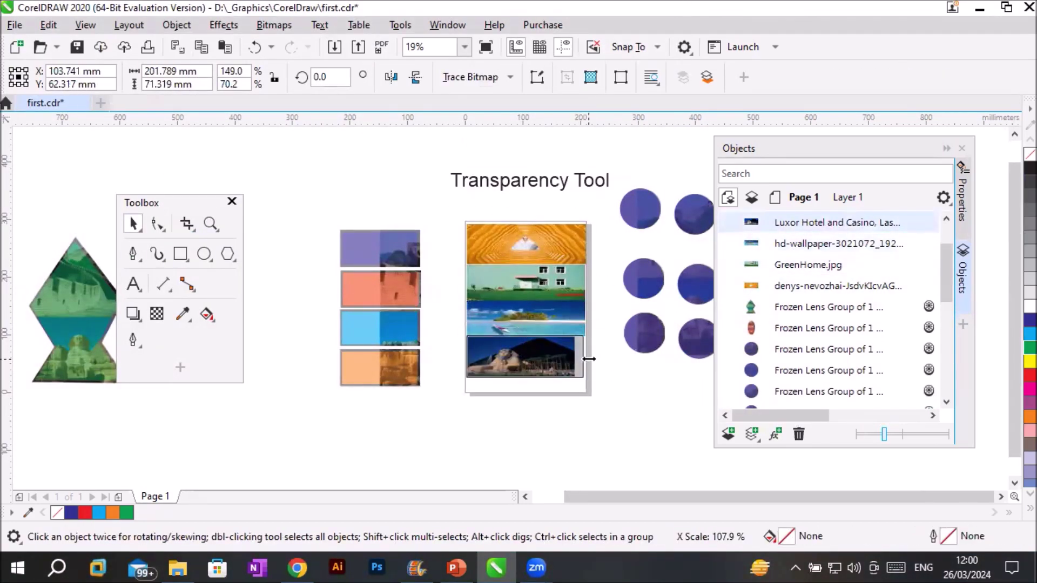
{"action": "left_click", "coordinate": [432, 340]}
- Draw a rectangle about 107 × 249 mm across the middle of all four stacked photos and fill it red
{"action": "left_click", "coordinate": [947, 148]}
{"action": "left_click", "coordinate": [211, 224]}
{"action": "left_click", "coordinate": [525, 307]}
{"action": "left_click", "coordinate": [180, 254]}
{"action": "left_click_drag", "start_coordinate": [439, 165], "coordinate": [563, 458]}
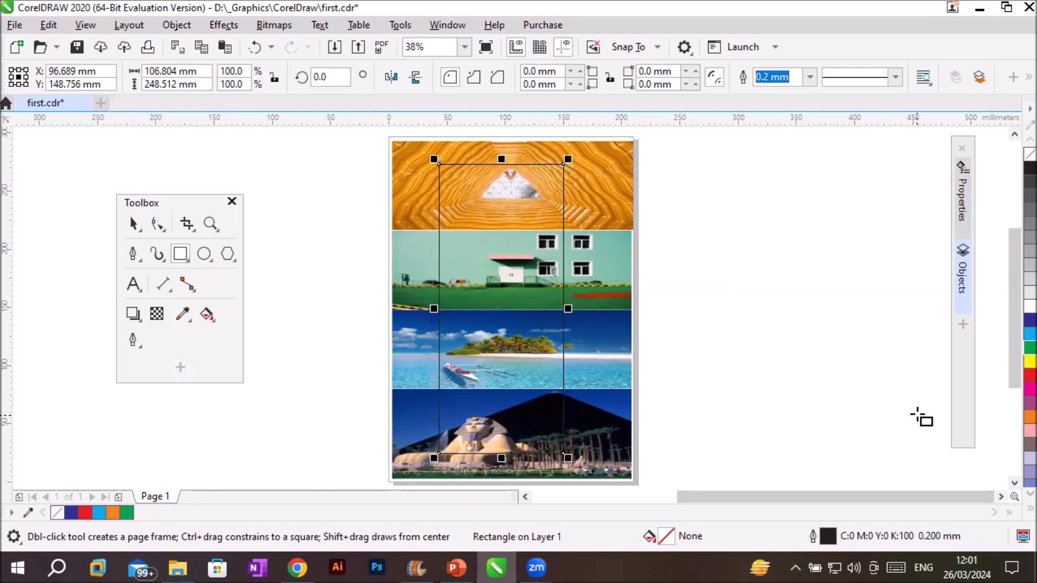
{"action": "left_click", "coordinate": [1029, 376]}
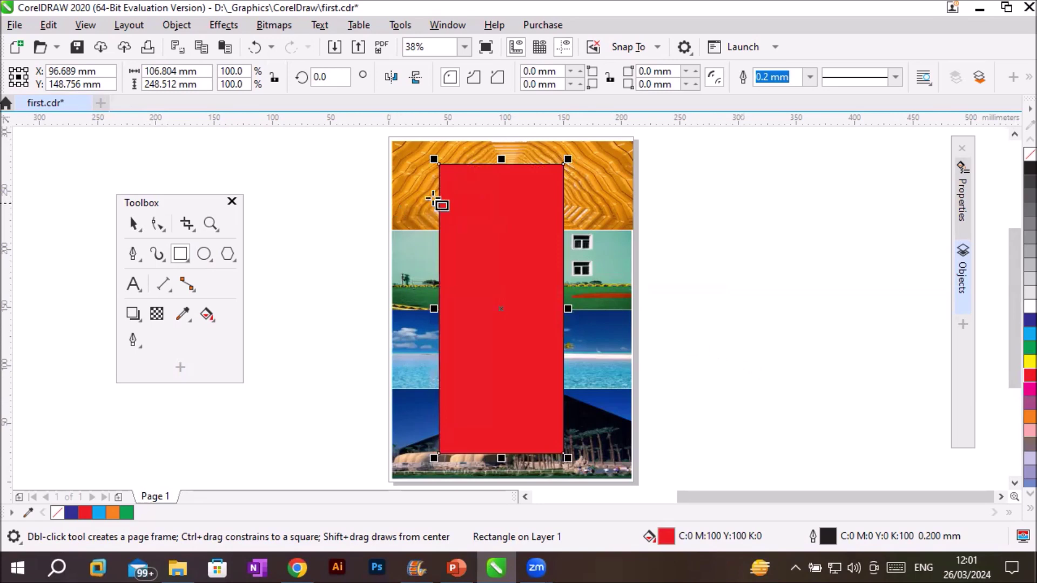
- Apply a uniform transparency of 50 to the red rectangle and set its merge mode to Add
{"action": "left_click", "coordinate": [157, 315]}
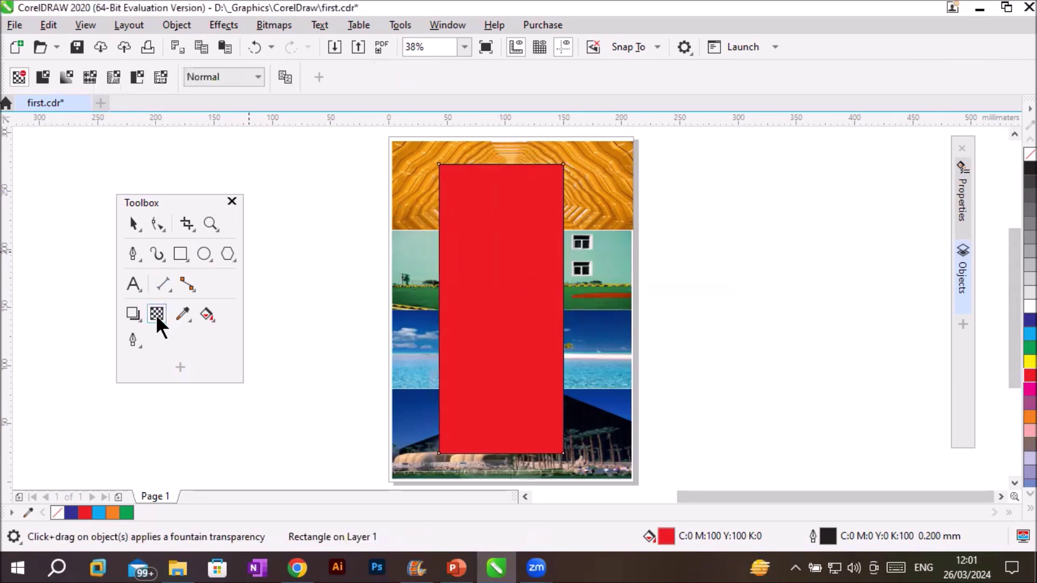
{"action": "left_click", "coordinate": [43, 80]}
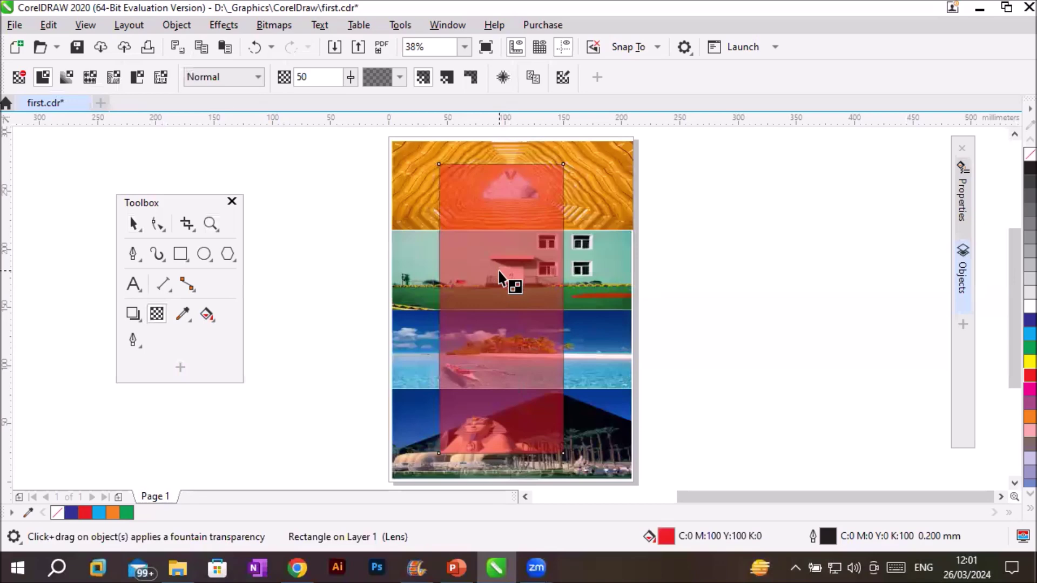
{"action": "left_click", "coordinate": [257, 76]}
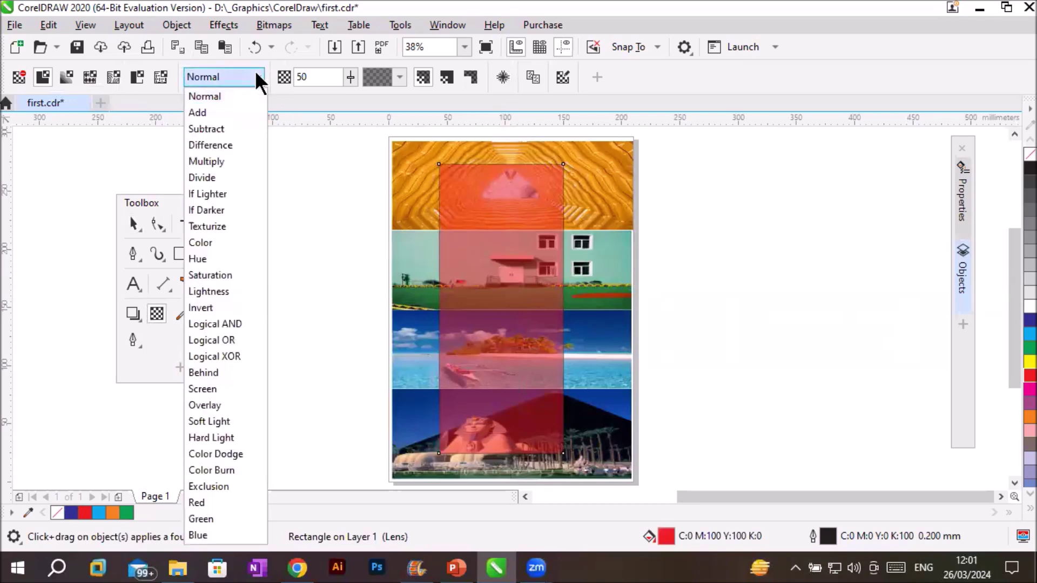
{"action": "left_click", "coordinate": [236, 112]}
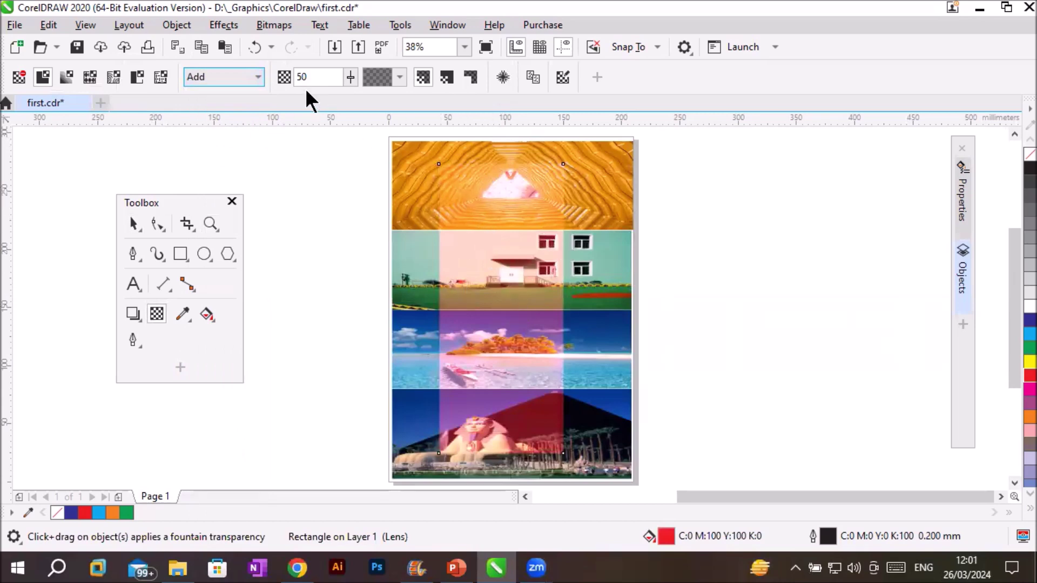
- Try the Subtract, Difference and Multiply merge modes one after another on the red rectangle's transparency
{"action": "left_click", "coordinate": [259, 76]}
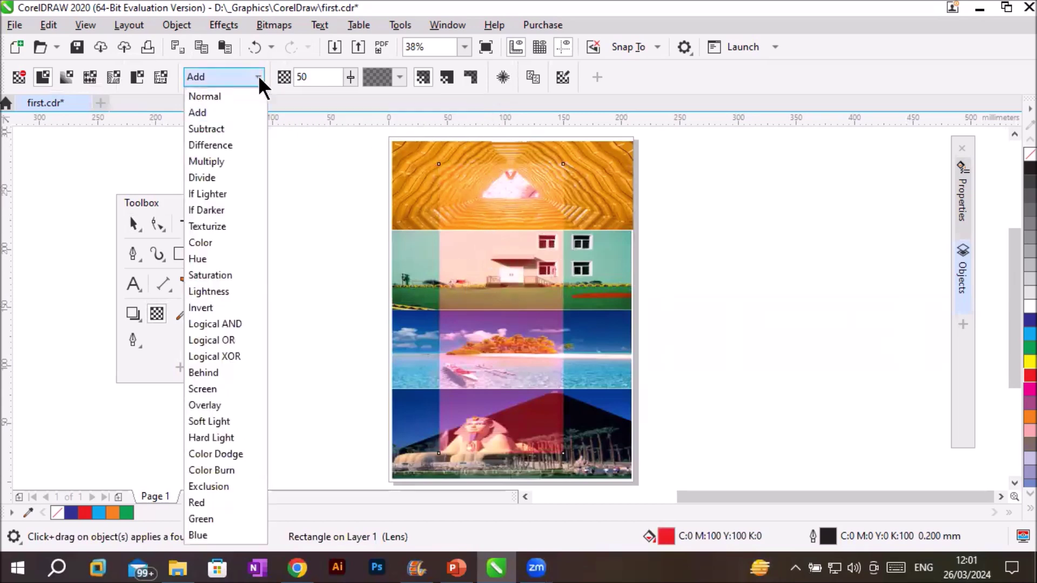
{"action": "left_click", "coordinate": [241, 126]}
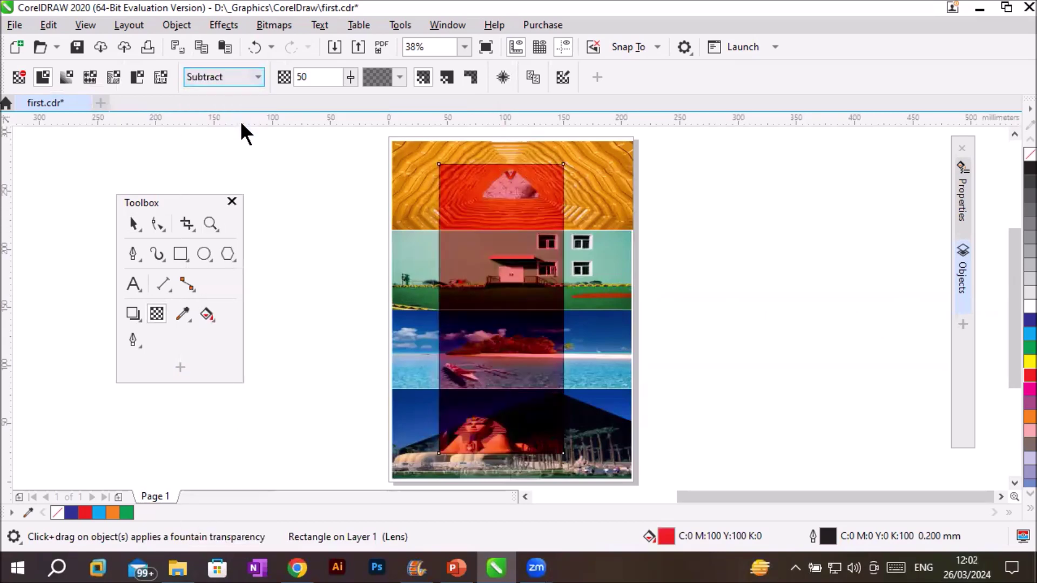
{"action": "left_click", "coordinate": [258, 76]}
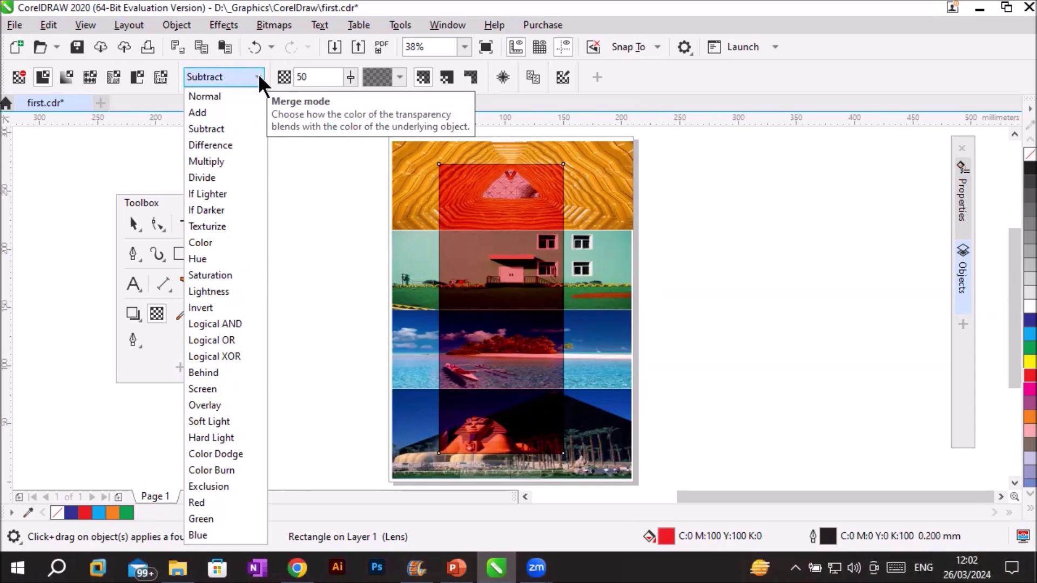
{"action": "left_click", "coordinate": [240, 143]}
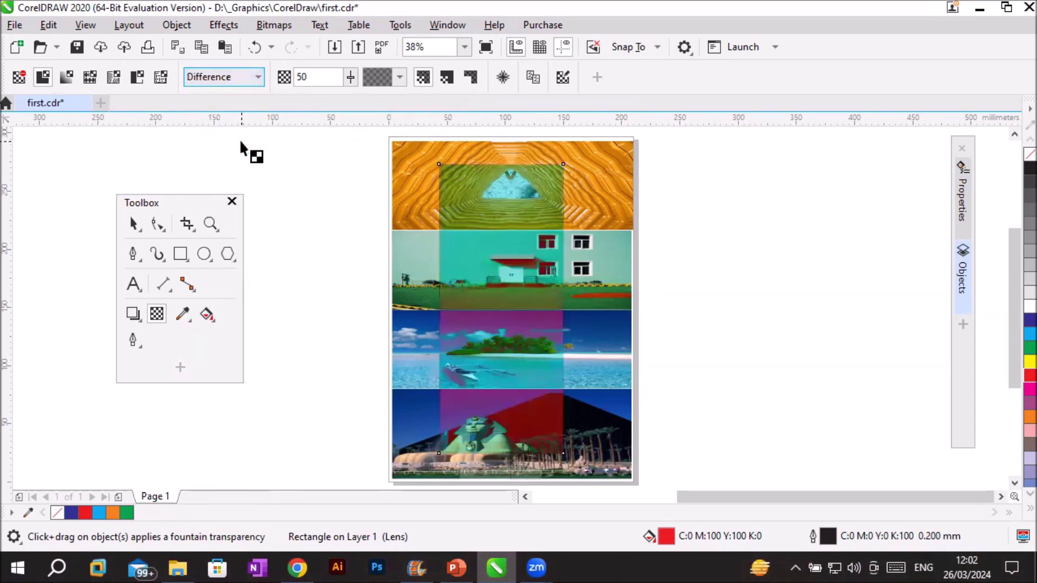
{"action": "left_click", "coordinate": [263, 78]}
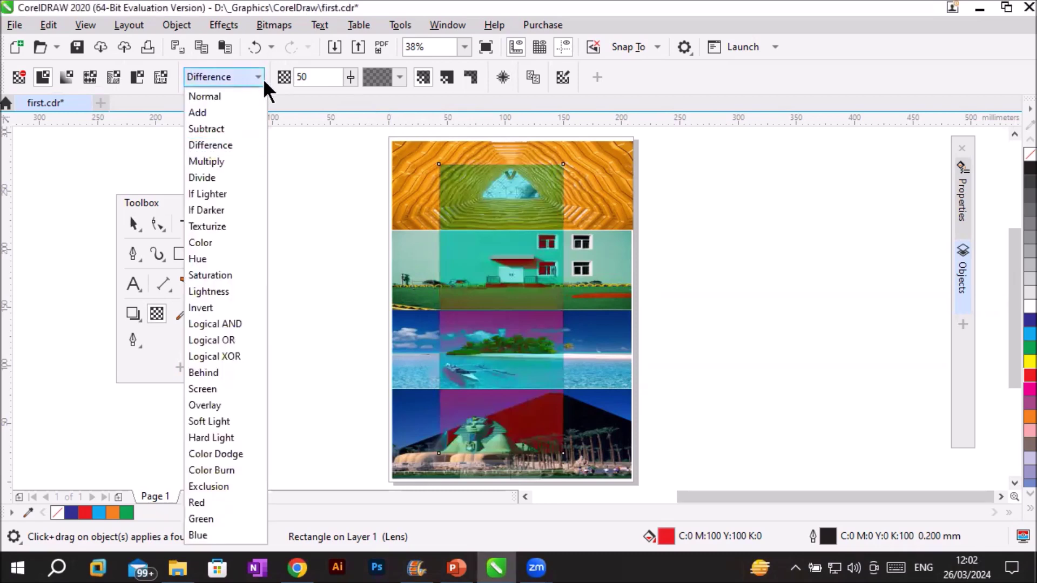
{"action": "left_click", "coordinate": [234, 162]}
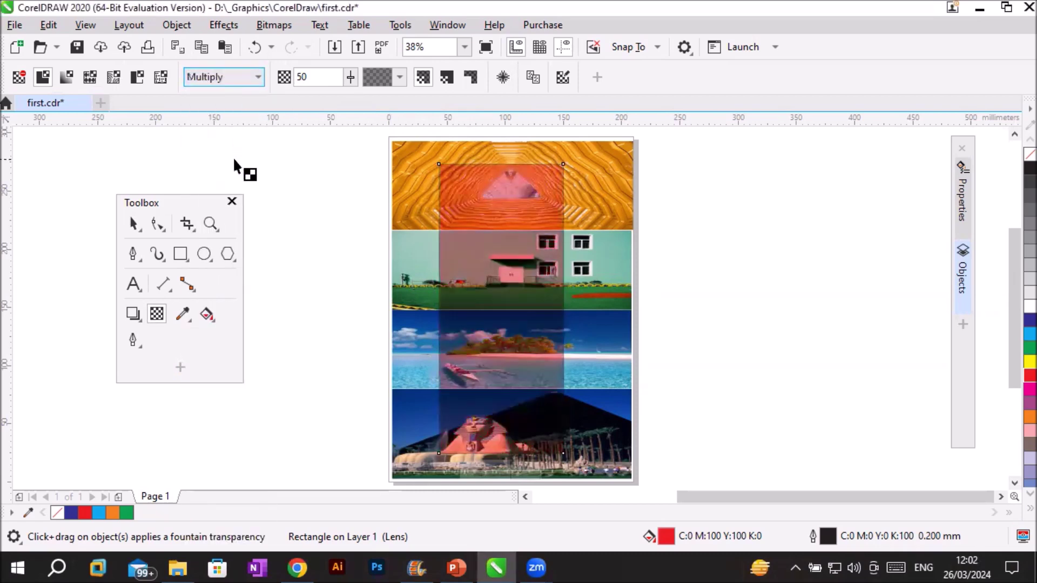
- Try the Divide, If Lighter and If Darker merge modes in turn on the transparent rectangle
{"action": "left_click", "coordinate": [257, 76]}
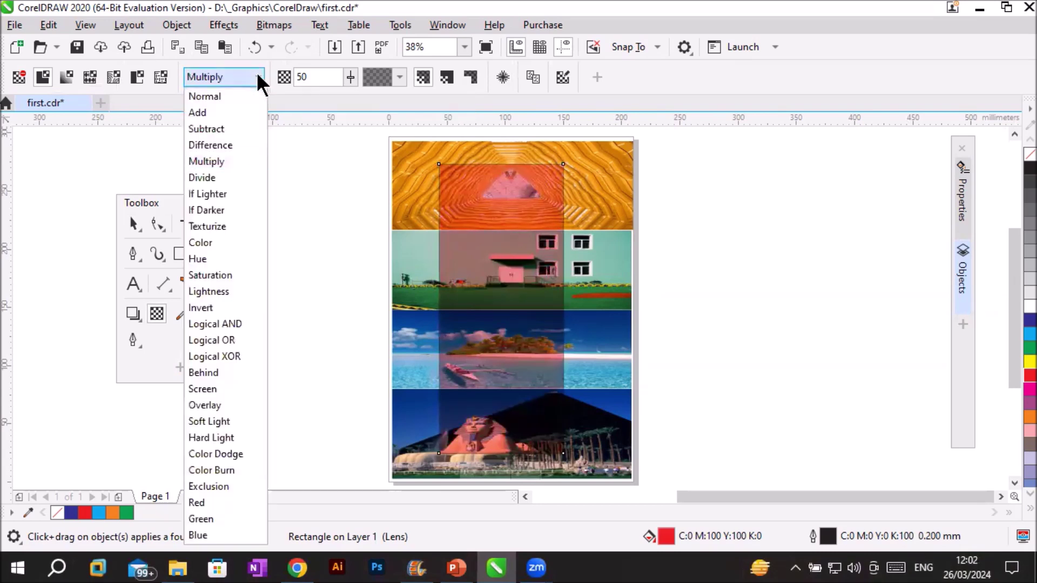
{"action": "left_click", "coordinate": [234, 177]}
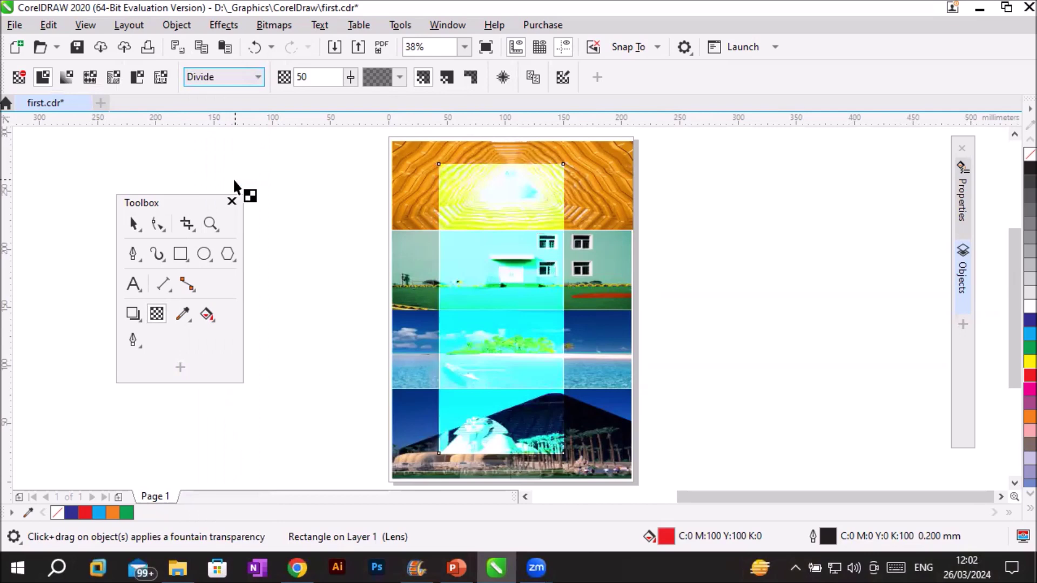
{"action": "left_click", "coordinate": [257, 77]}
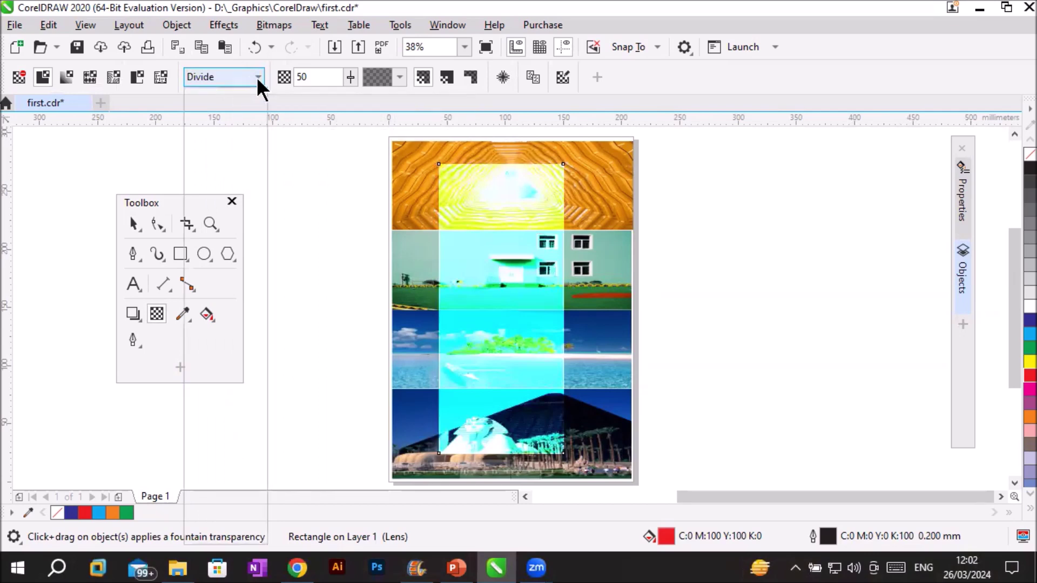
{"action": "left_click", "coordinate": [225, 192]}
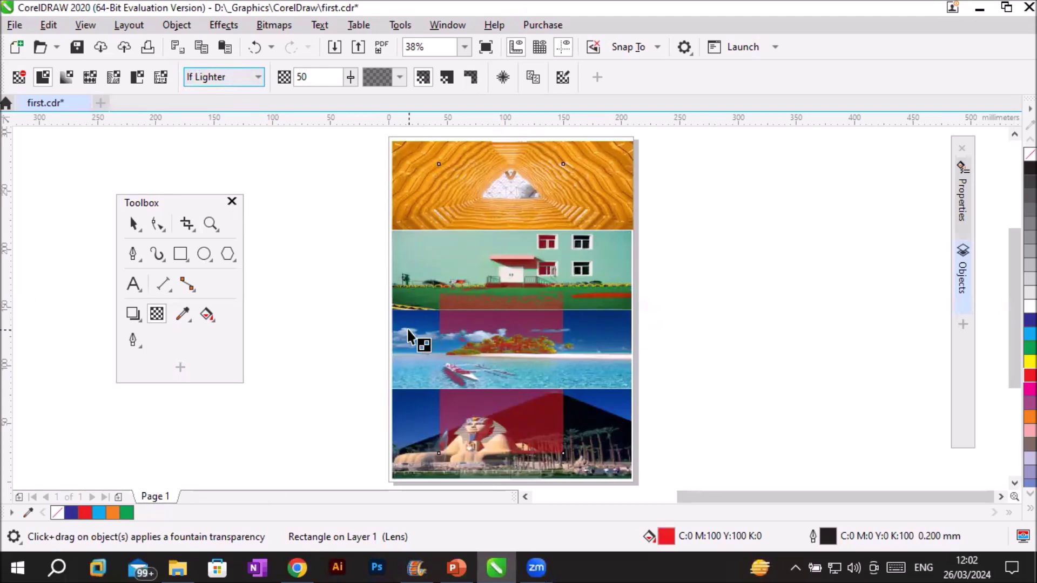
{"action": "left_click", "coordinate": [258, 77]}
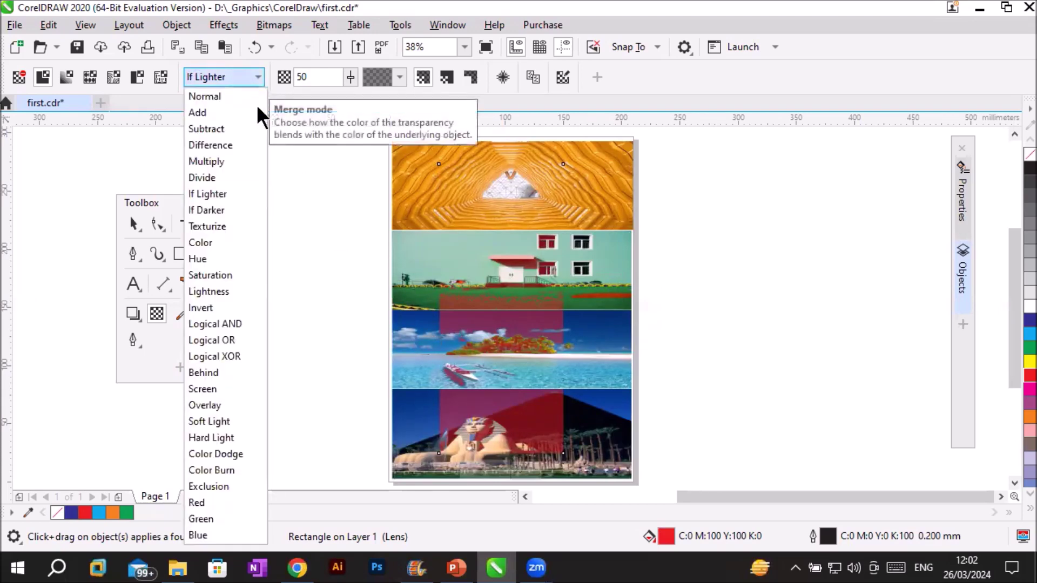
{"action": "left_click", "coordinate": [236, 210]}
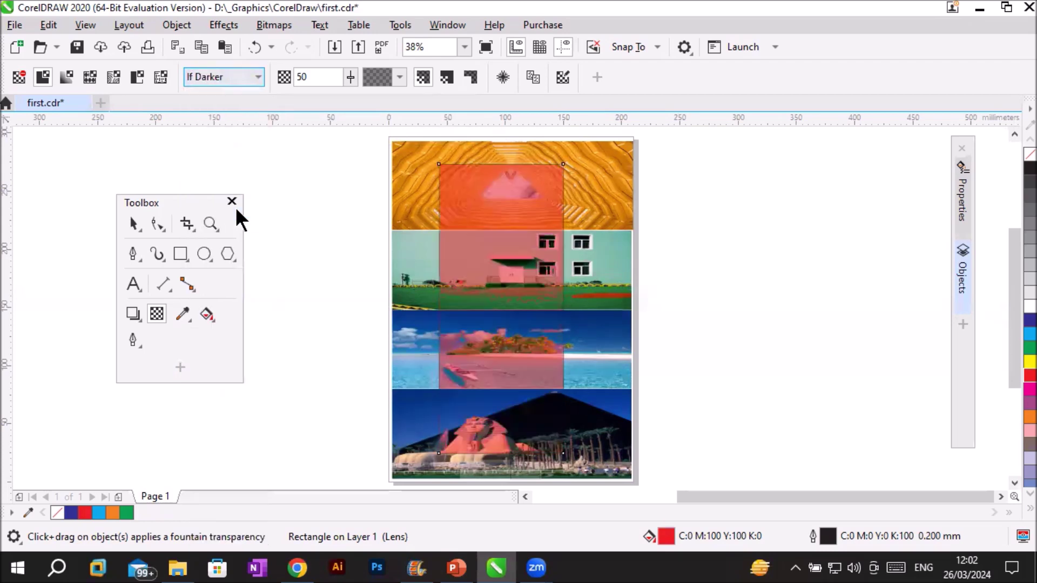
- Try the Texturize, Color and Hue merge modes in turn on the rectangle over the photos
{"action": "left_click", "coordinate": [250, 76]}
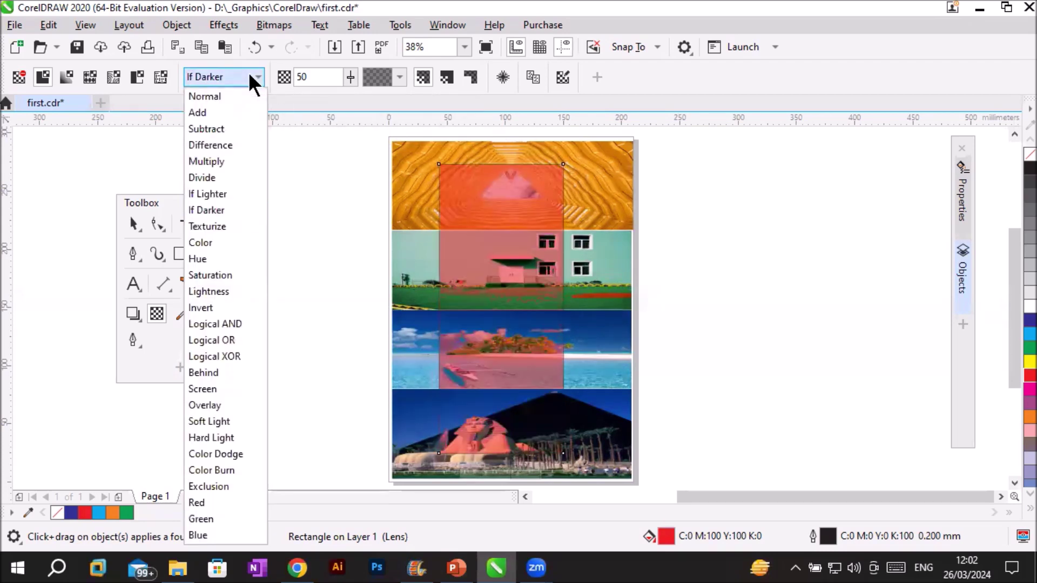
{"action": "left_click", "coordinate": [221, 225]}
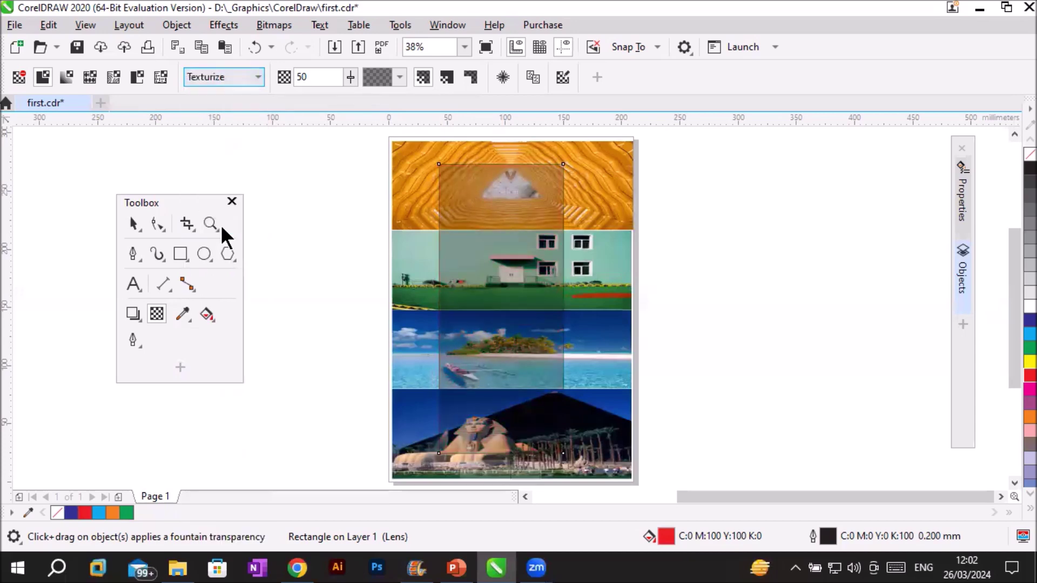
{"action": "left_click", "coordinate": [246, 79]}
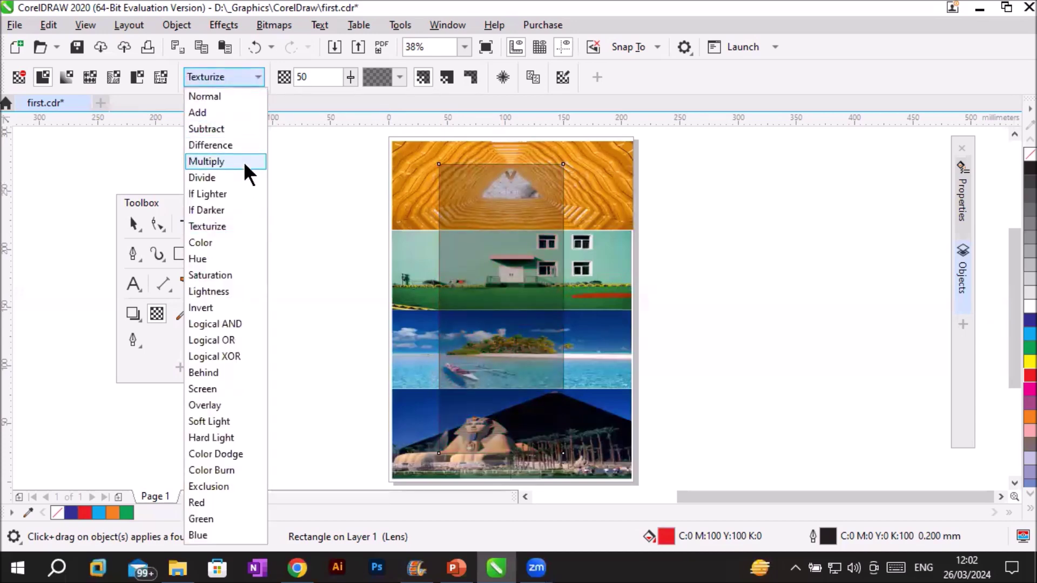
{"action": "left_click", "coordinate": [235, 236]}
{"action": "left_click", "coordinate": [257, 77]}
{"action": "left_click", "coordinate": [225, 256]}
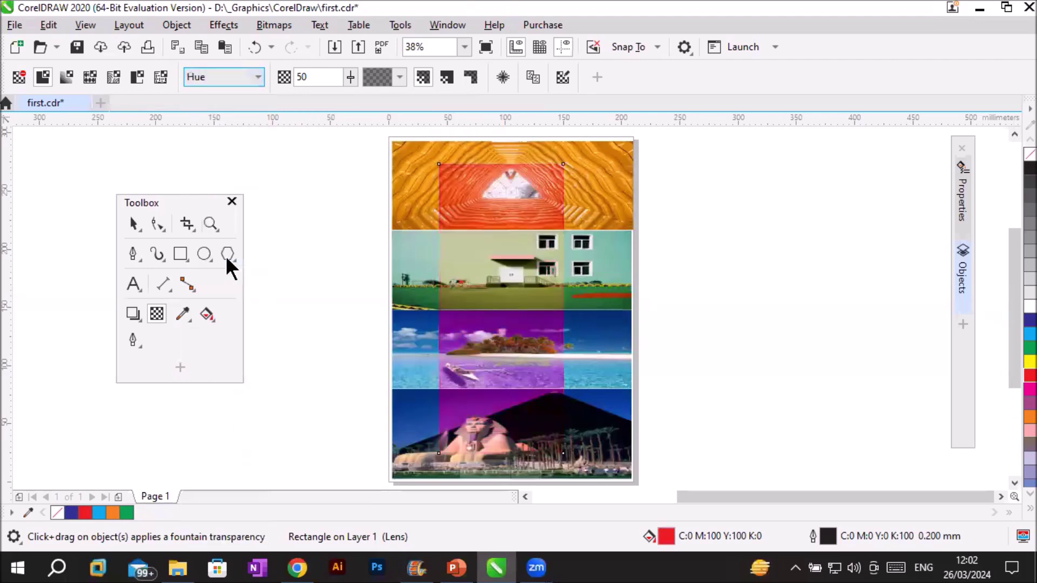
- Try the Saturation, Lightness and Invert merge modes in turn on the rectangle's transparency
{"action": "left_click", "coordinate": [248, 80]}
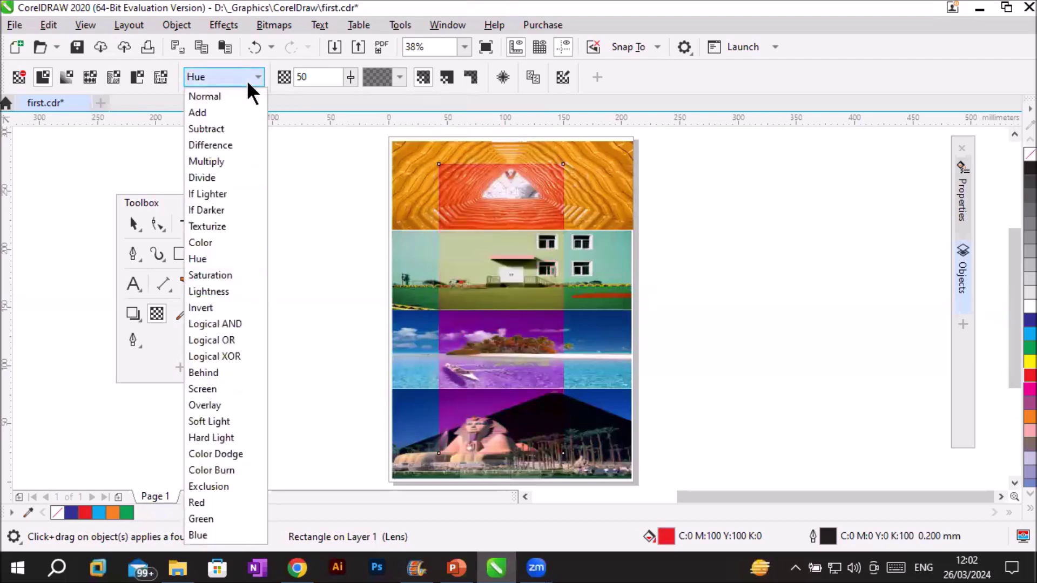
{"action": "left_click", "coordinate": [229, 276]}
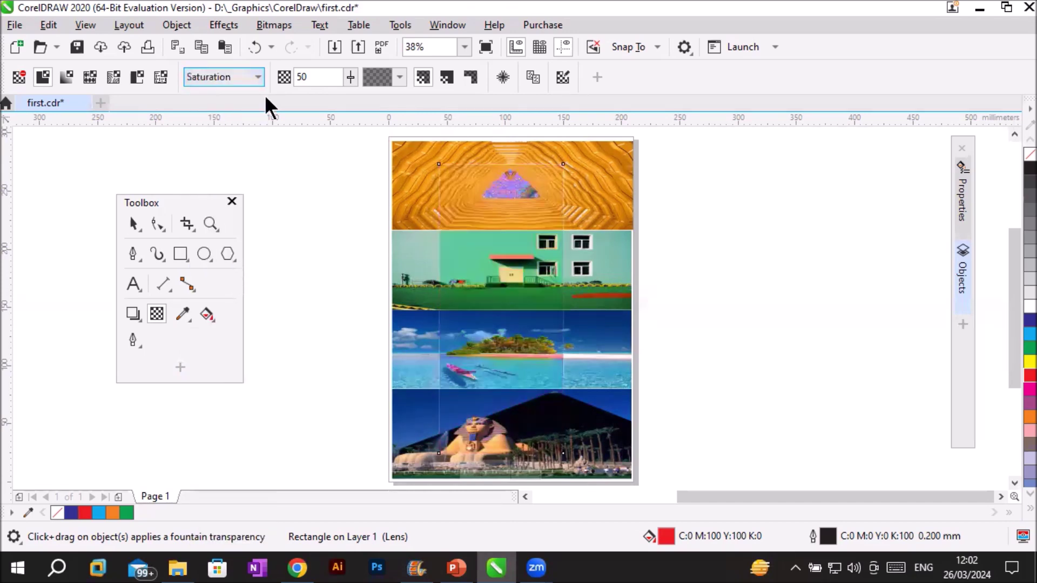
{"action": "left_click", "coordinate": [259, 78]}
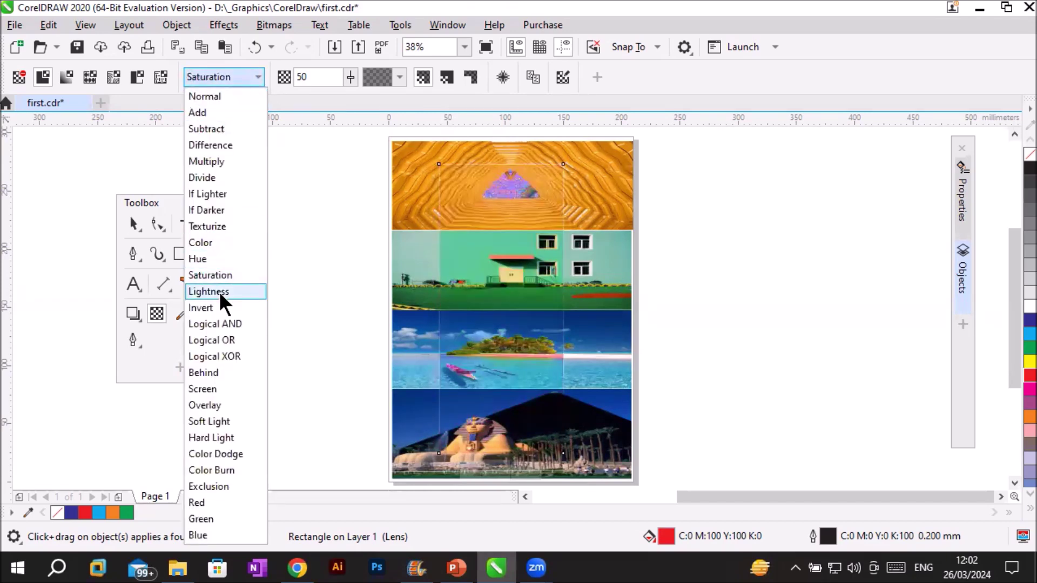
{"action": "left_click", "coordinate": [219, 291]}
{"action": "left_click", "coordinate": [253, 81]}
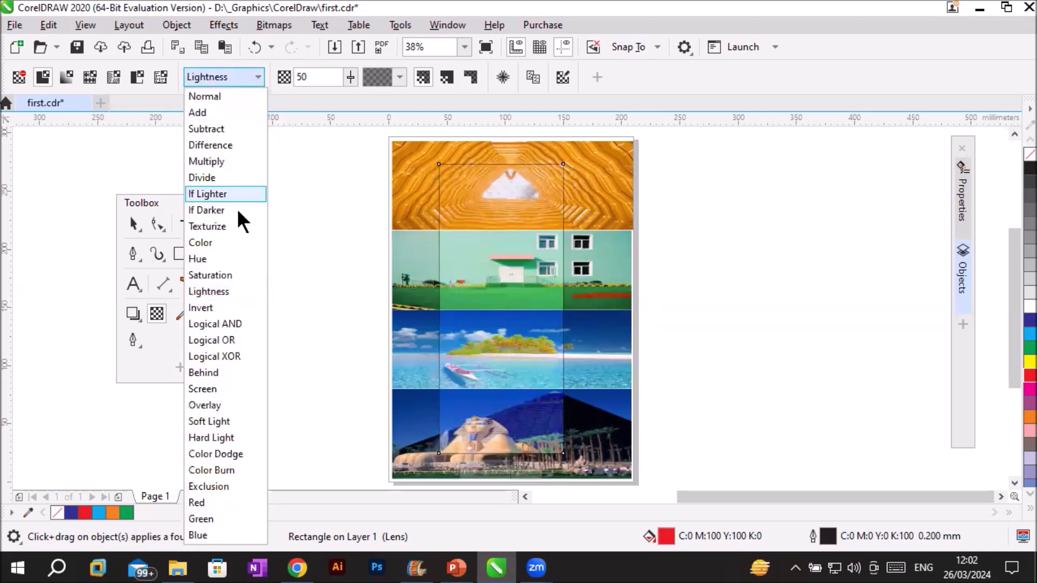
{"action": "left_click", "coordinate": [225, 306]}
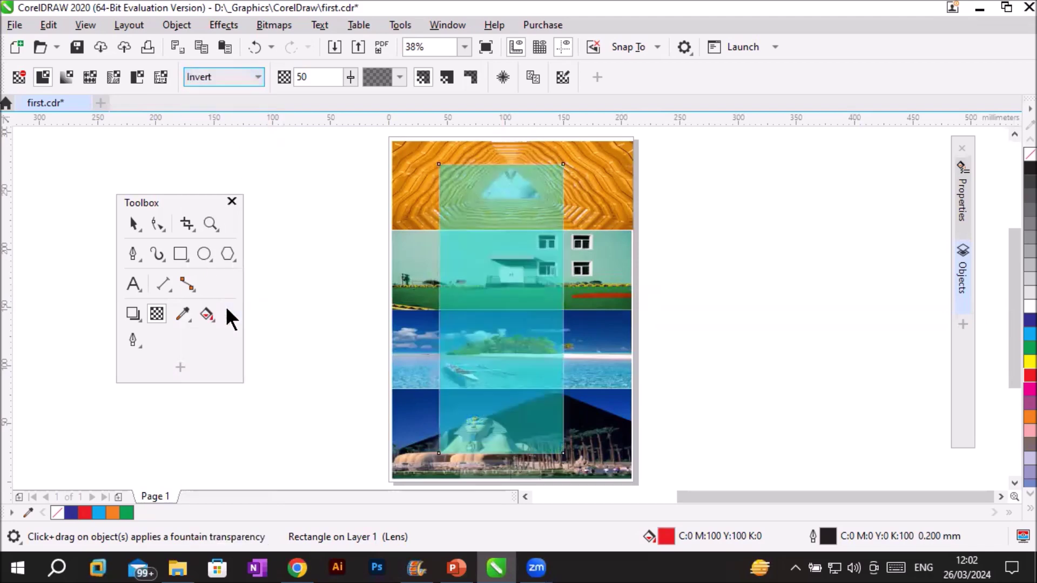
- Try the Logical AND, Logical OR, Logical XOR and Behind merge modes in turn on the transparent rectangle
{"action": "left_click", "coordinate": [257, 76]}
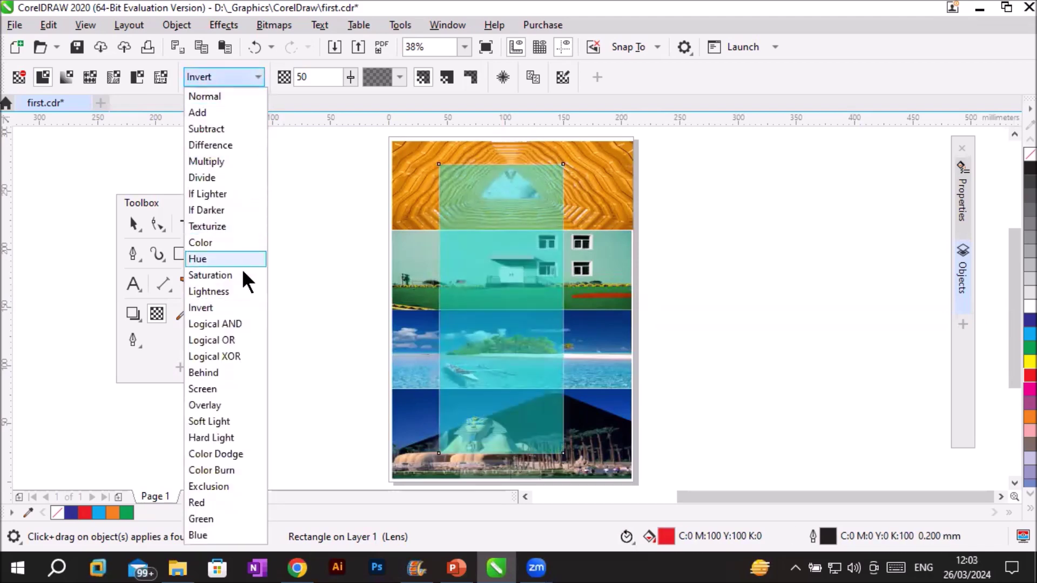
{"action": "left_click", "coordinate": [236, 322]}
{"action": "left_click", "coordinate": [256, 77]}
{"action": "left_click", "coordinate": [231, 335]}
{"action": "left_click", "coordinate": [251, 81]}
{"action": "left_click", "coordinate": [233, 356]}
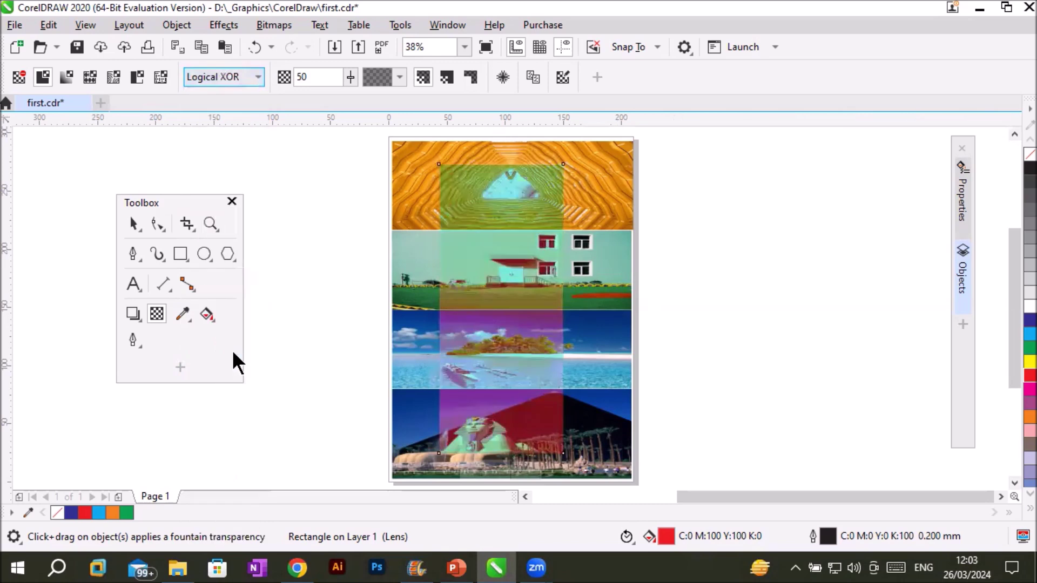
{"action": "left_click", "coordinate": [258, 77]}
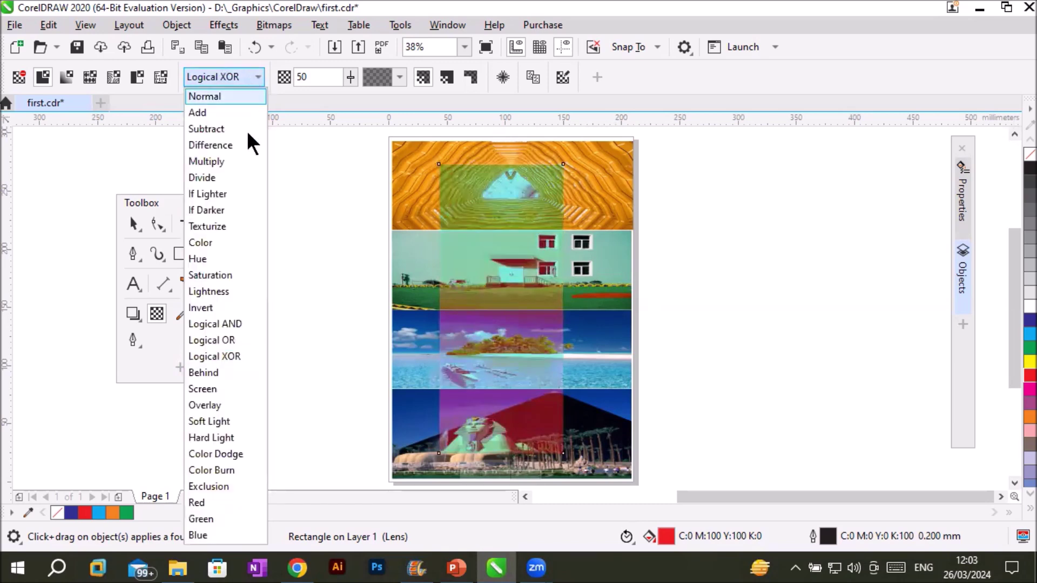
{"action": "left_click", "coordinate": [218, 377]}
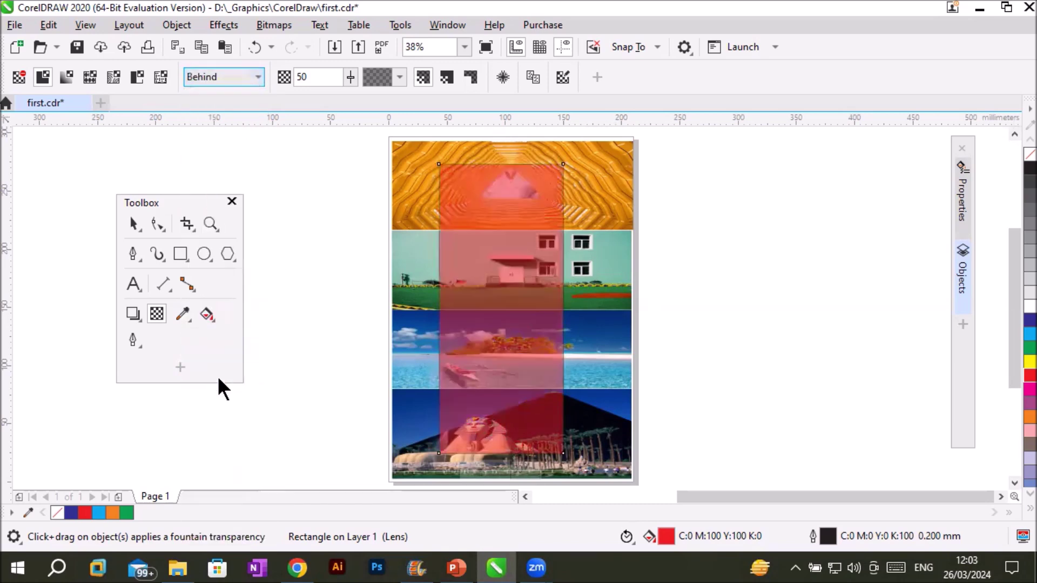
- Step the rectangle's transparency merge mode through Screen and Overlay to Hard Light
{"action": "left_click", "coordinate": [245, 82]}
{"action": "left_click", "coordinate": [223, 387]}
{"action": "left_click", "coordinate": [258, 77]}
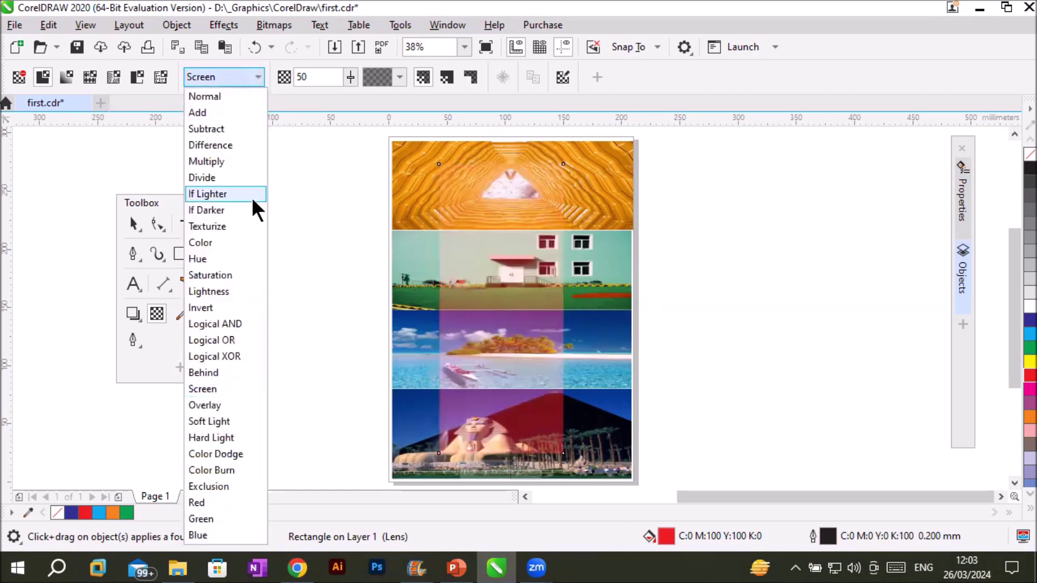
{"action": "left_click", "coordinate": [220, 406]}
{"action": "left_click", "coordinate": [252, 77]}
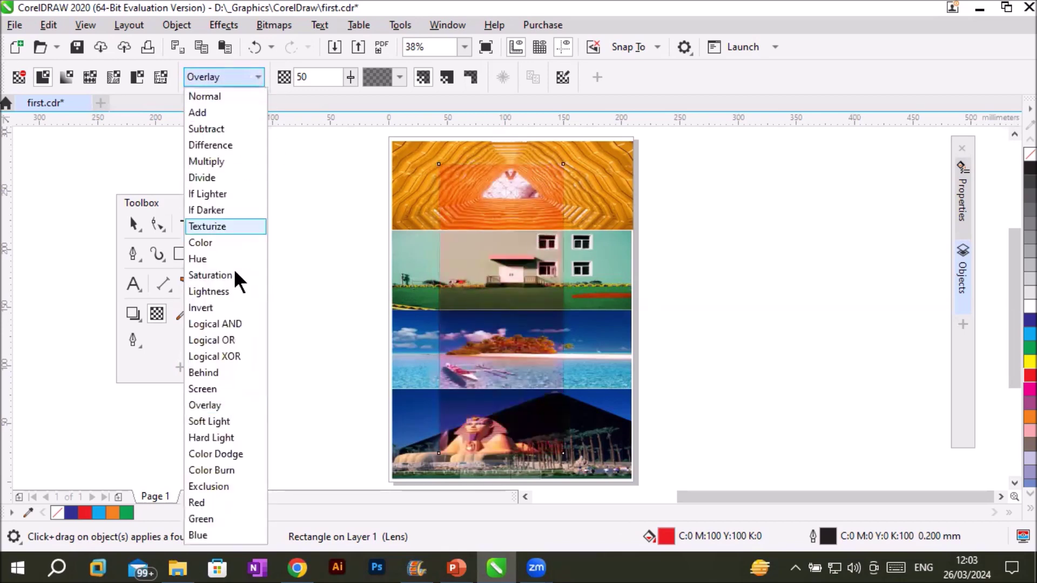
{"action": "left_click", "coordinate": [231, 437]}
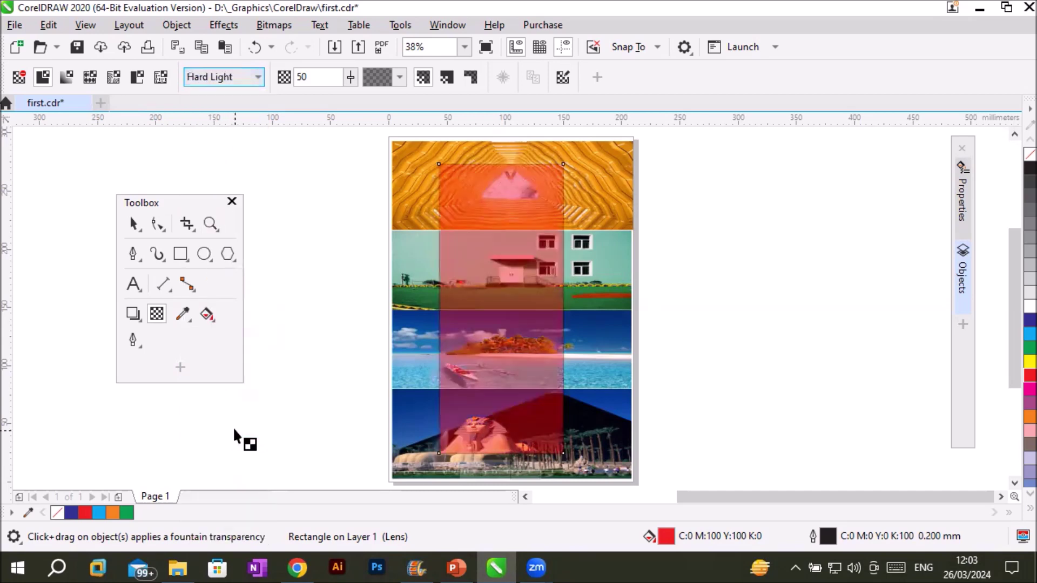
- Try the Color Dodge merge mode and set the rectangle's transparency merge mode to Red
{"action": "left_click", "coordinate": [235, 75]}
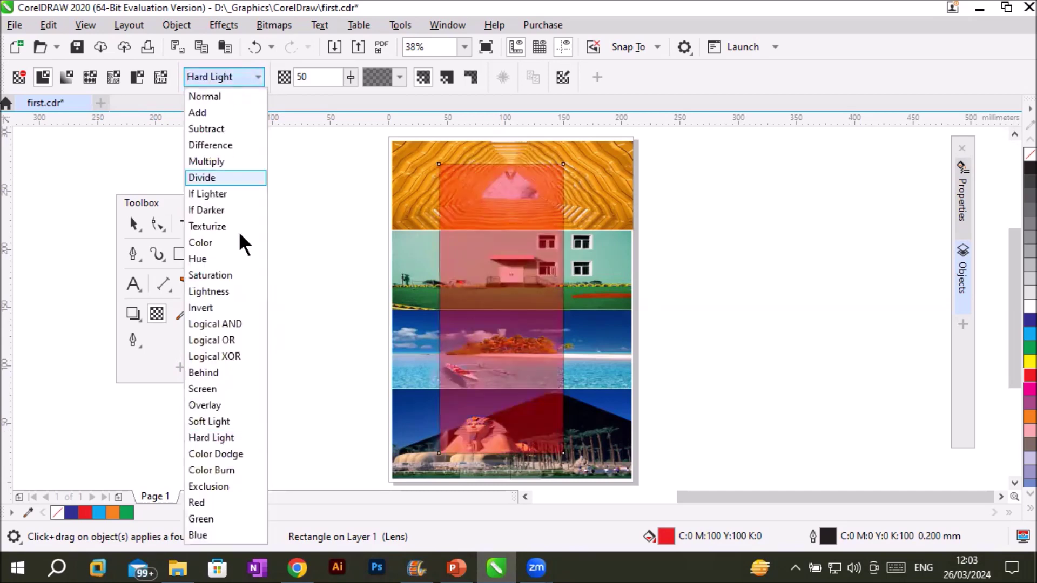
{"action": "left_click", "coordinate": [235, 456]}
{"action": "left_click", "coordinate": [252, 70]}
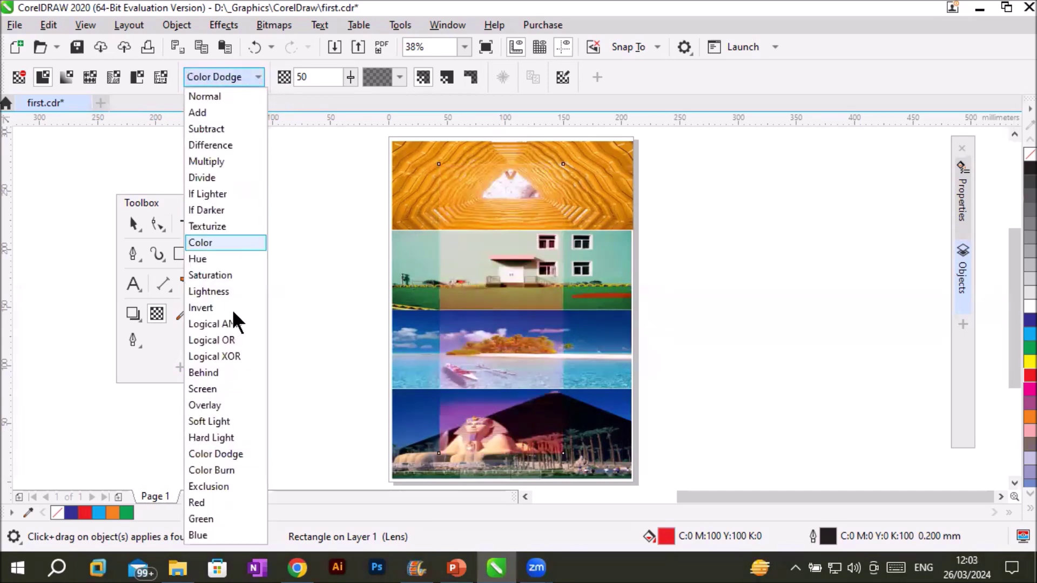
{"action": "left_click", "coordinate": [227, 496]}
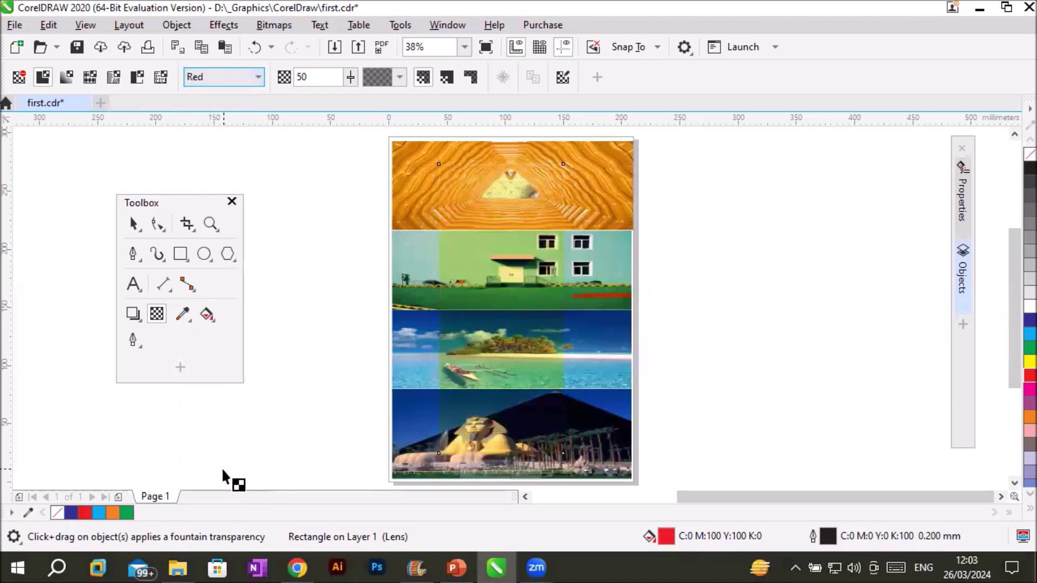
{"action": "scroll", "coordinate": [543, 316], "scroll_direction": "up", "scroll_amount": 2}
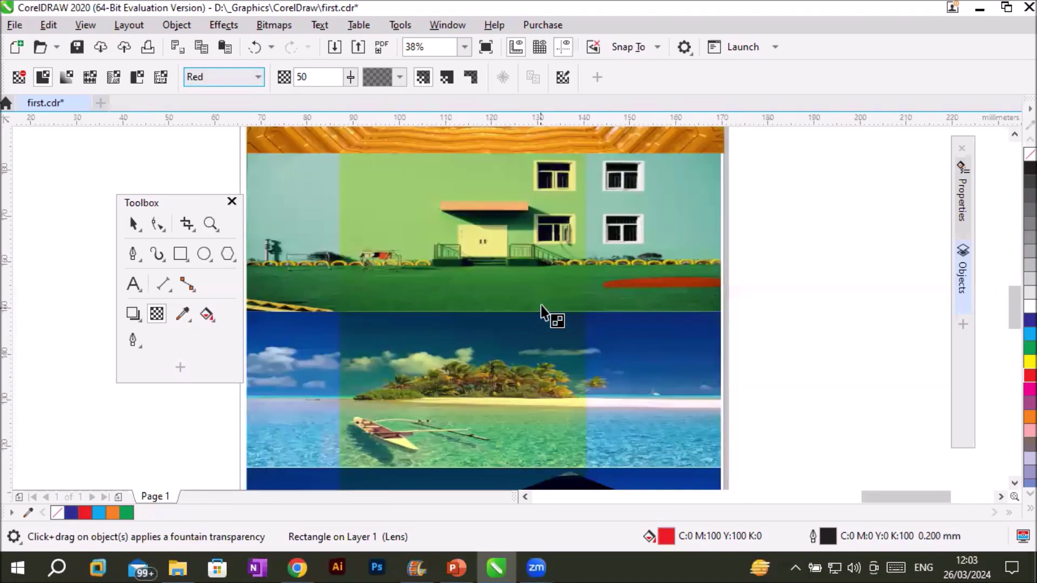
{"action": "scroll", "coordinate": [540, 307], "scroll_direction": "down", "scroll_amount": 2}
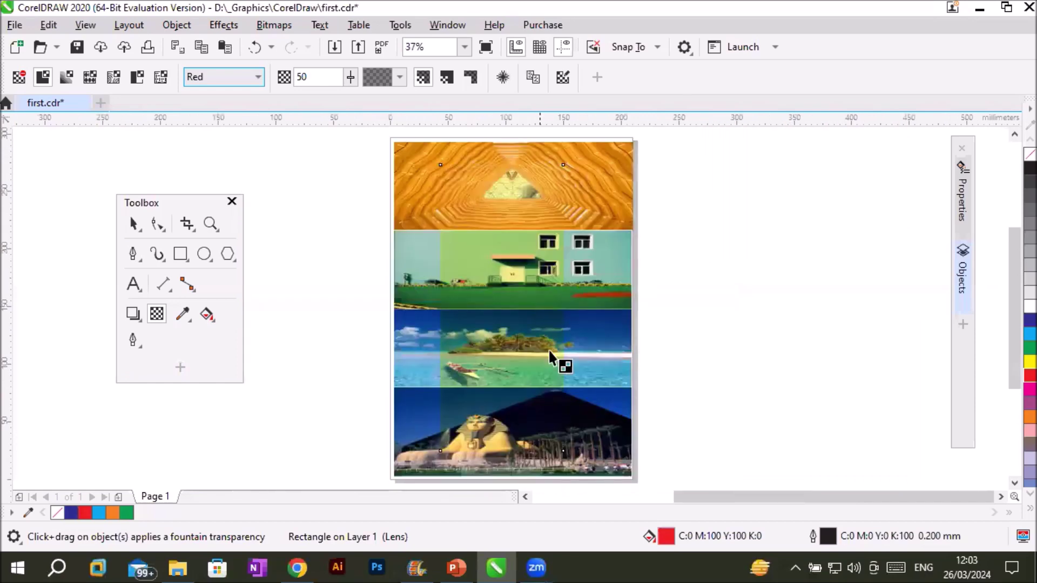
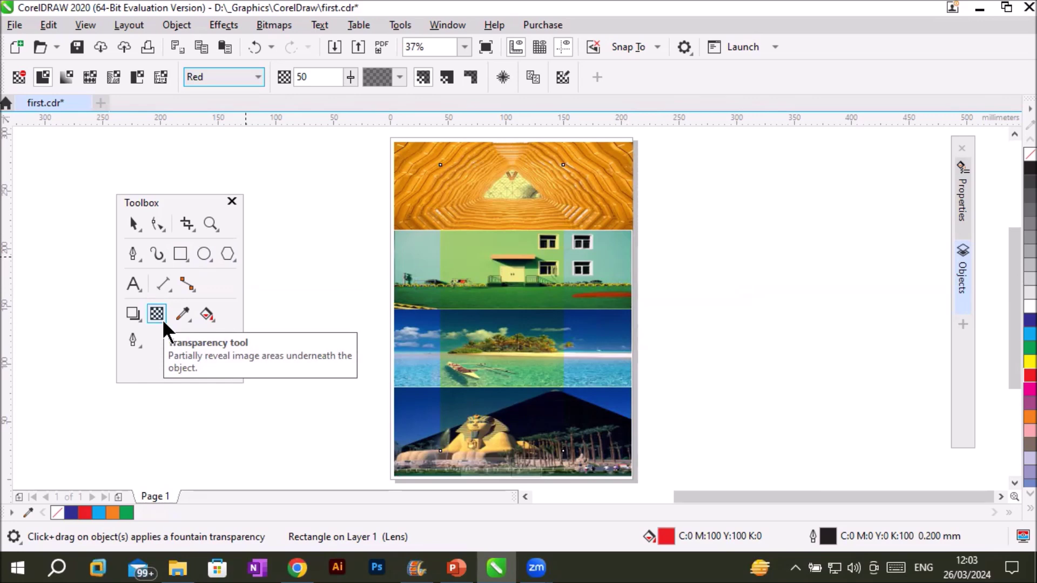
- Move the rectangle off the page to its right side and apply a uniform transparency of 50 to all four photos
{"action": "left_click", "coordinate": [133, 224]}
{"action": "left_click_drag", "start_coordinate": [456, 281], "coordinate": [767, 297]}
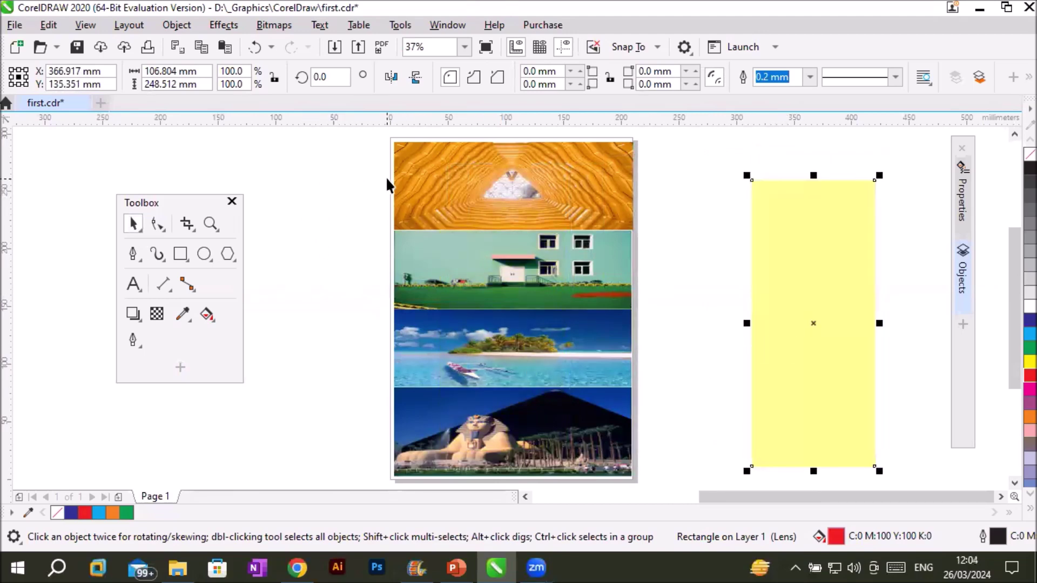
{"action": "scroll", "coordinate": [386, 176], "scroll_direction": "down", "scroll_amount": 2}
{"action": "left_click_drag", "start_coordinate": [367, 159], "coordinate": [535, 347]}
{"action": "scroll", "coordinate": [365, 285], "scroll_direction": "up", "scroll_amount": 2}
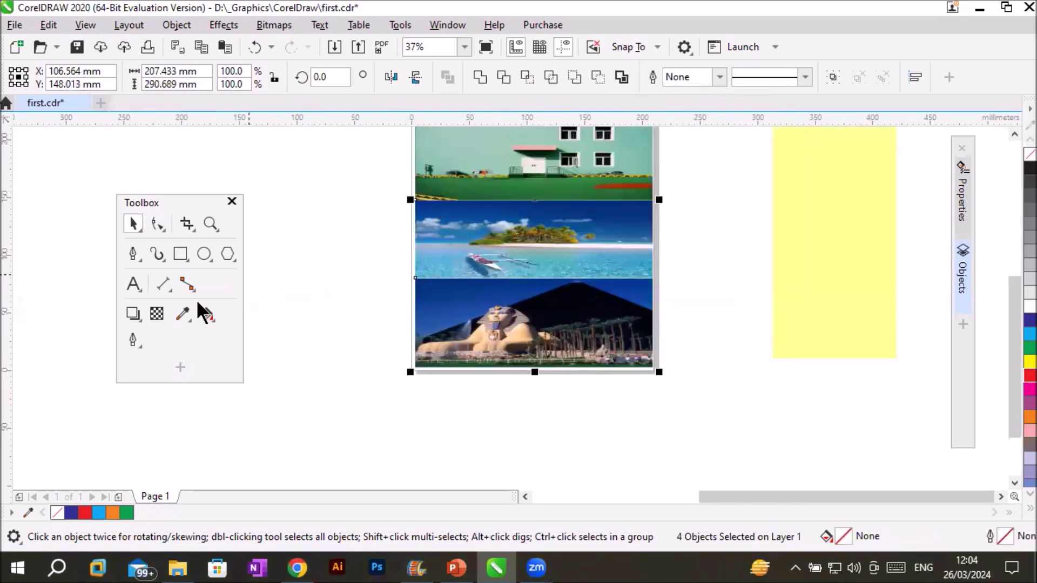
{"action": "left_click", "coordinate": [158, 310]}
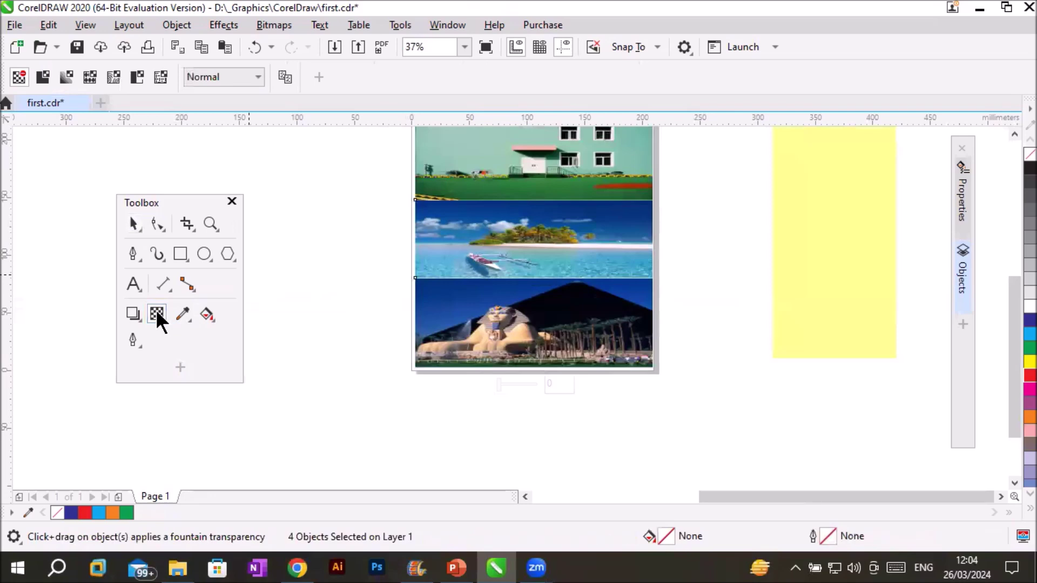
{"action": "left_click", "coordinate": [42, 78]}
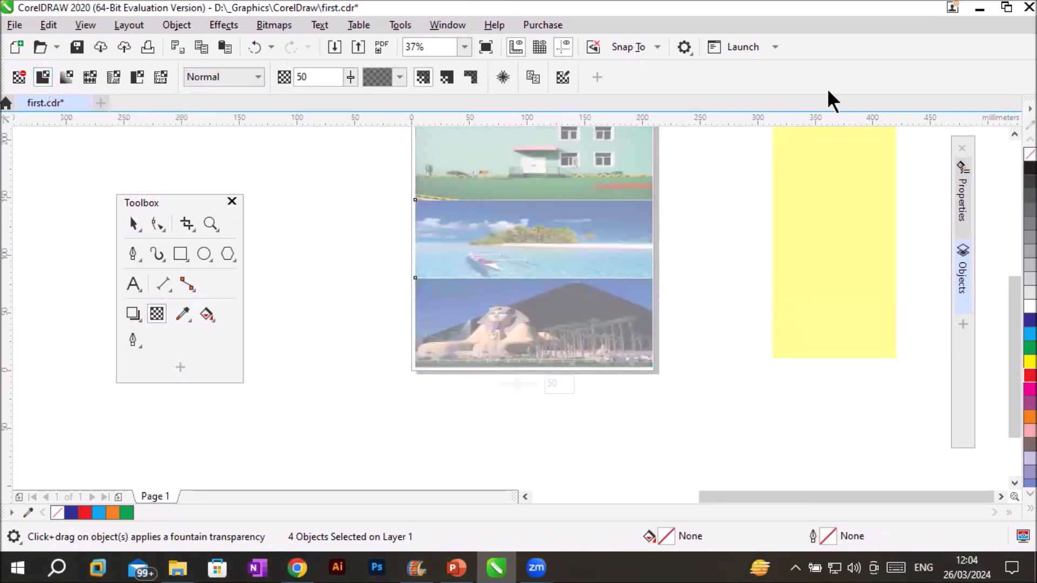
{"action": "left_click", "coordinate": [1014, 134]}
{"action": "left_click", "coordinate": [1013, 133]}
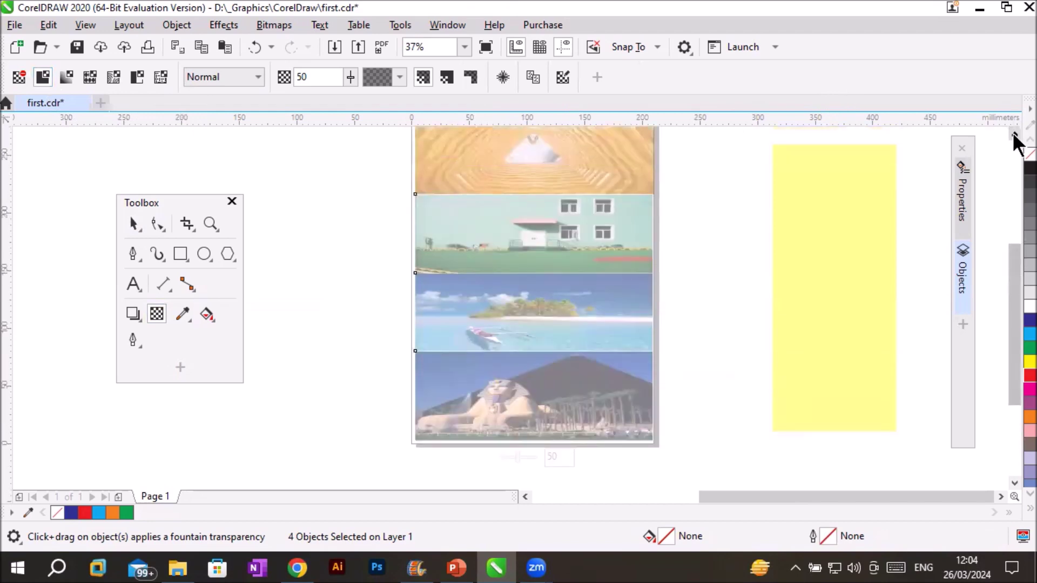
{"action": "left_click", "coordinate": [1013, 133]}
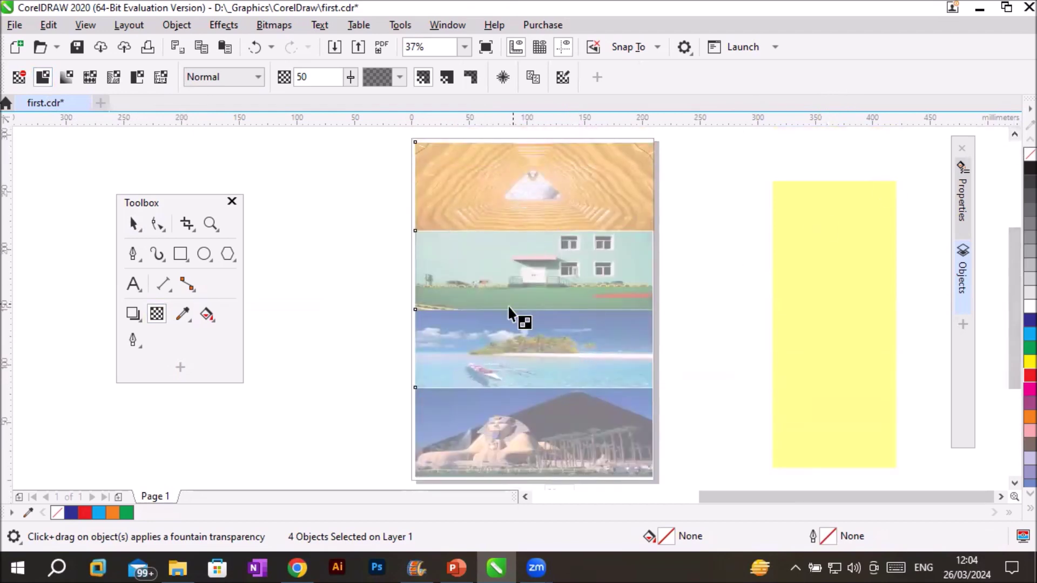
- Start importing an image and browse to the Transparent PNG folder inside Images
{"action": "left_click", "coordinate": [14, 25]}
{"action": "left_click", "coordinate": [296, 346]}
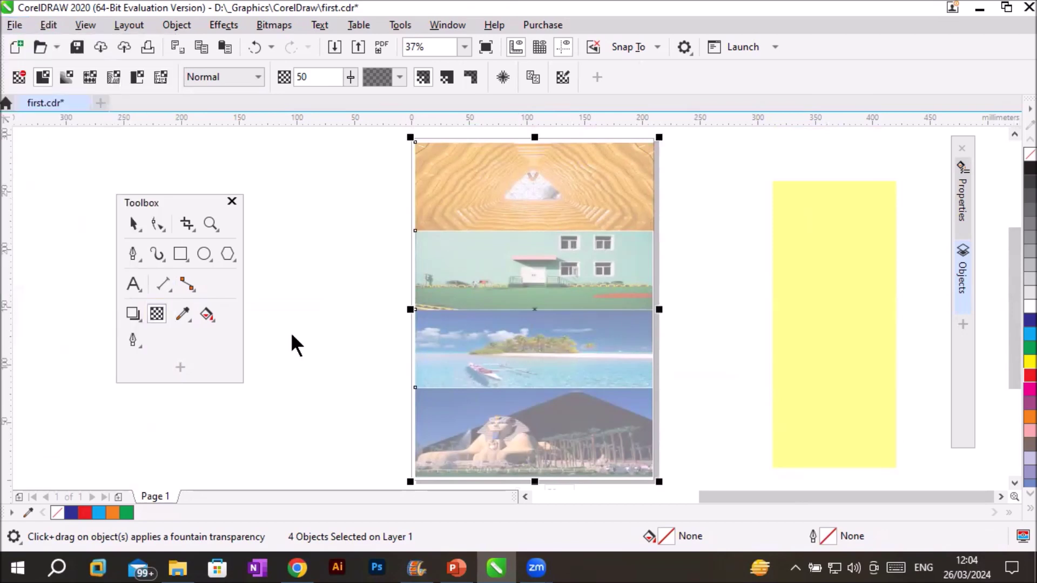
{"action": "key", "text": "ctrl+i"}
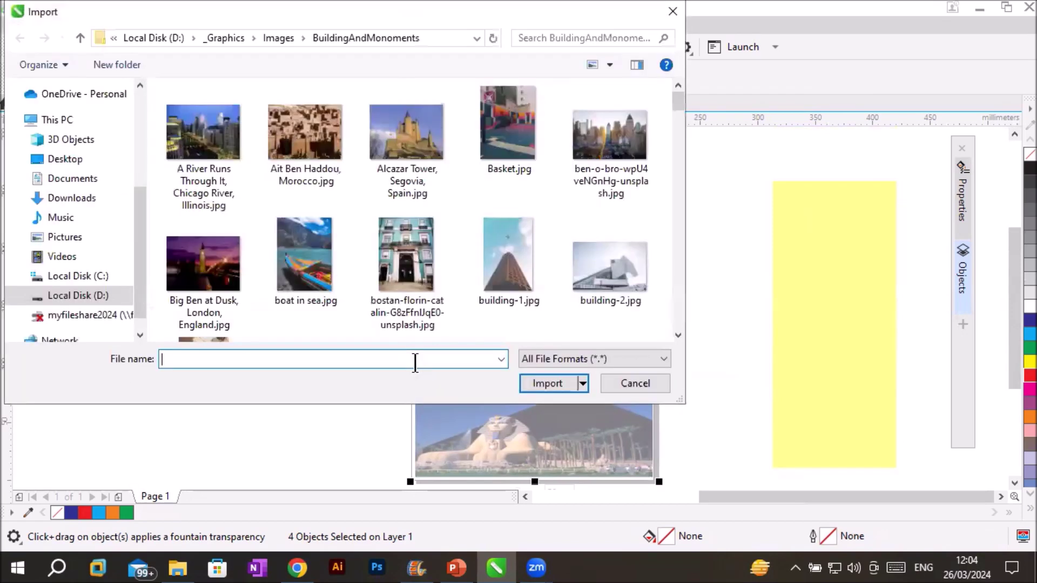
{"action": "left_click", "coordinate": [284, 38]}
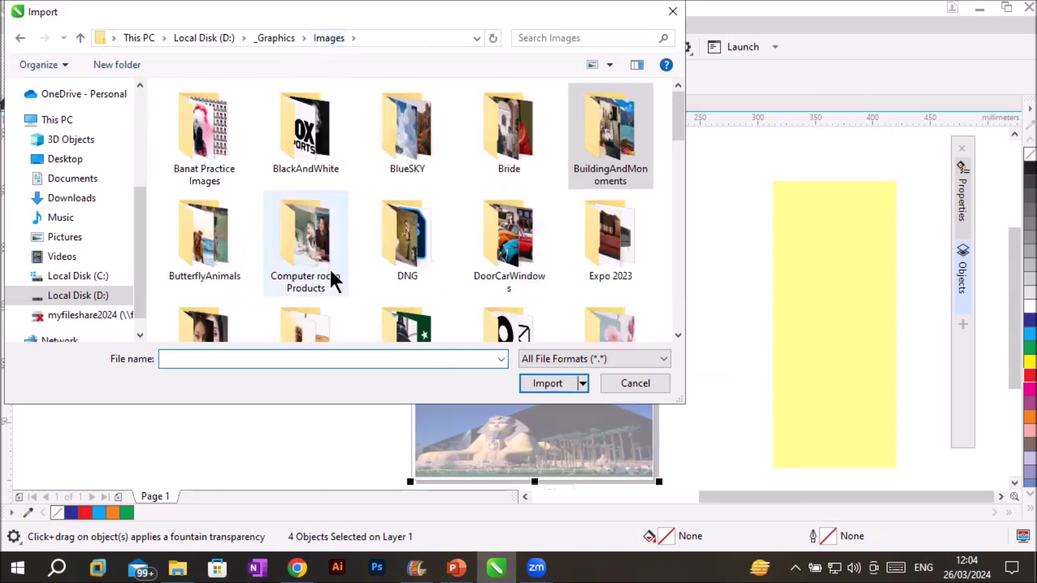
{"action": "scroll", "coordinate": [330, 267], "scroll_direction": "down", "scroll_amount": 1}
{"action": "scroll", "coordinate": [331, 271], "scroll_direction": "down", "scroll_amount": 2}
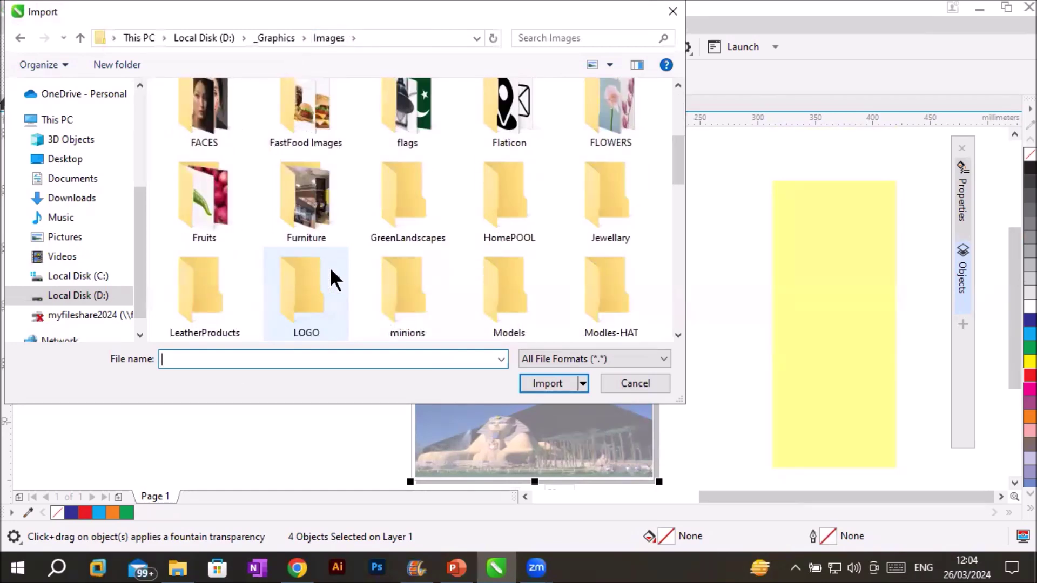
{"action": "scroll", "coordinate": [335, 268], "scroll_direction": "down", "scroll_amount": 1}
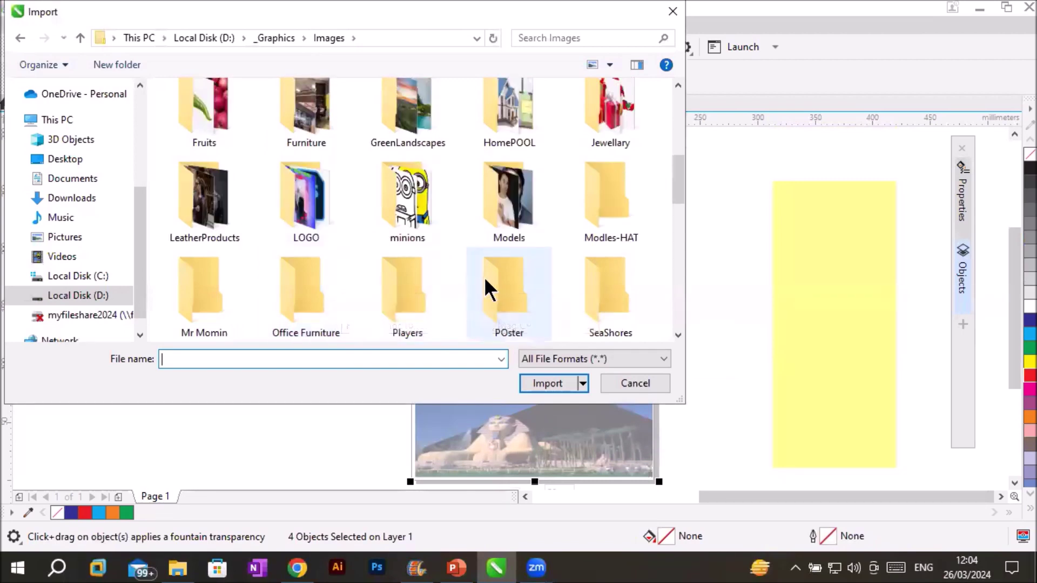
{"action": "scroll", "coordinate": [487, 283], "scroll_direction": "down", "scroll_amount": 1}
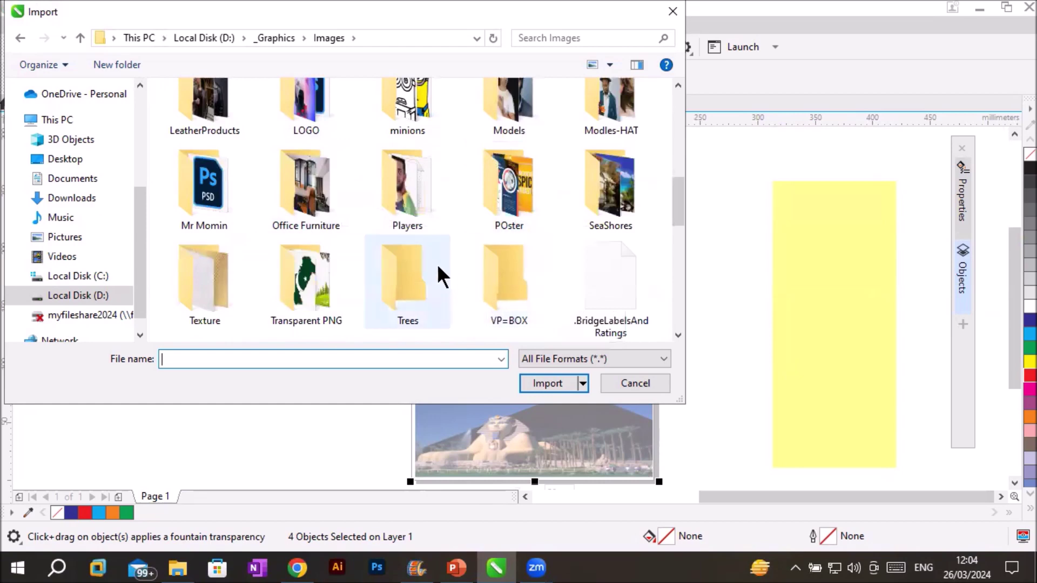
{"action": "double_click", "coordinate": [307, 303]}
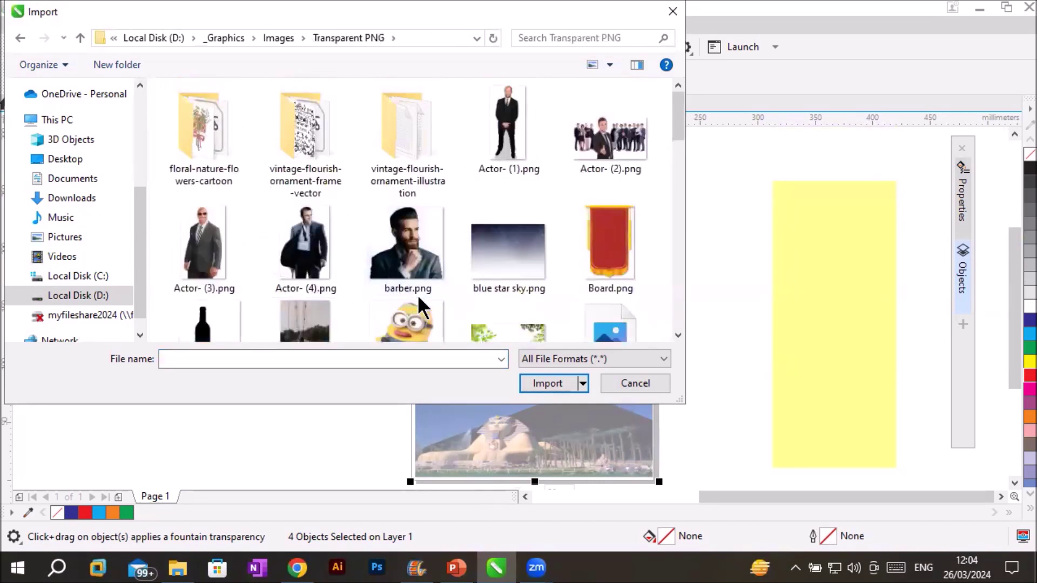
- Import Model-F (1).png and place it about 142 mm wide and 214 mm high over the faded photos
{"action": "scroll", "coordinate": [420, 292], "scroll_direction": "down", "scroll_amount": 1}
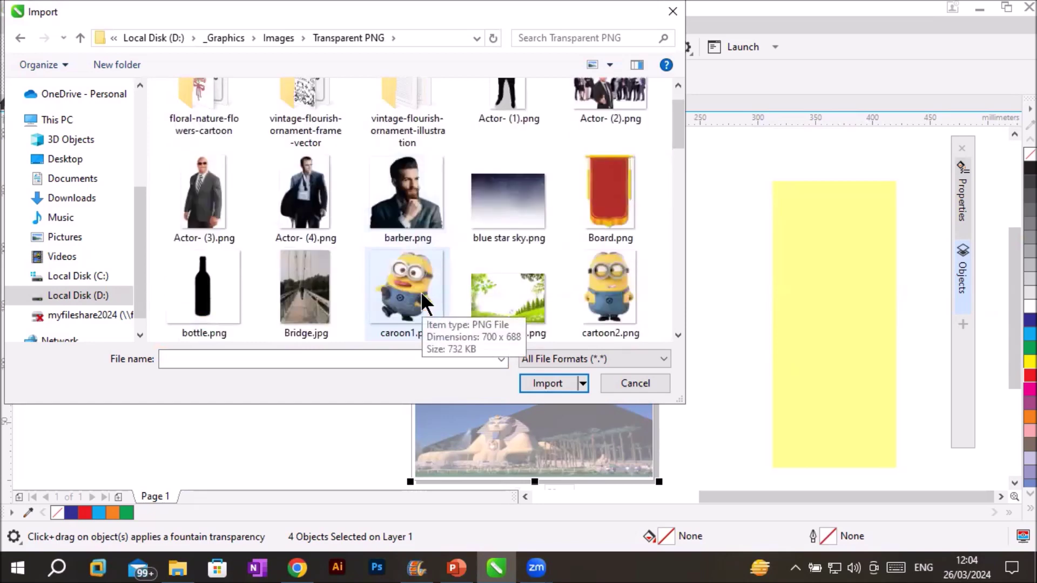
{"action": "scroll", "coordinate": [420, 292], "scroll_direction": "down", "scroll_amount": 2}
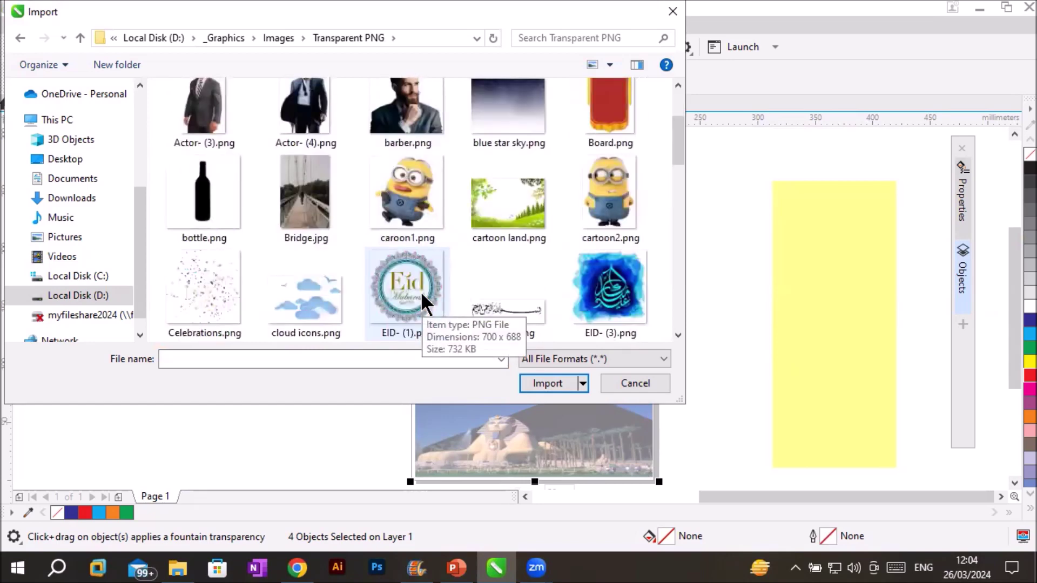
{"action": "scroll", "coordinate": [420, 291], "scroll_direction": "down", "scroll_amount": 2}
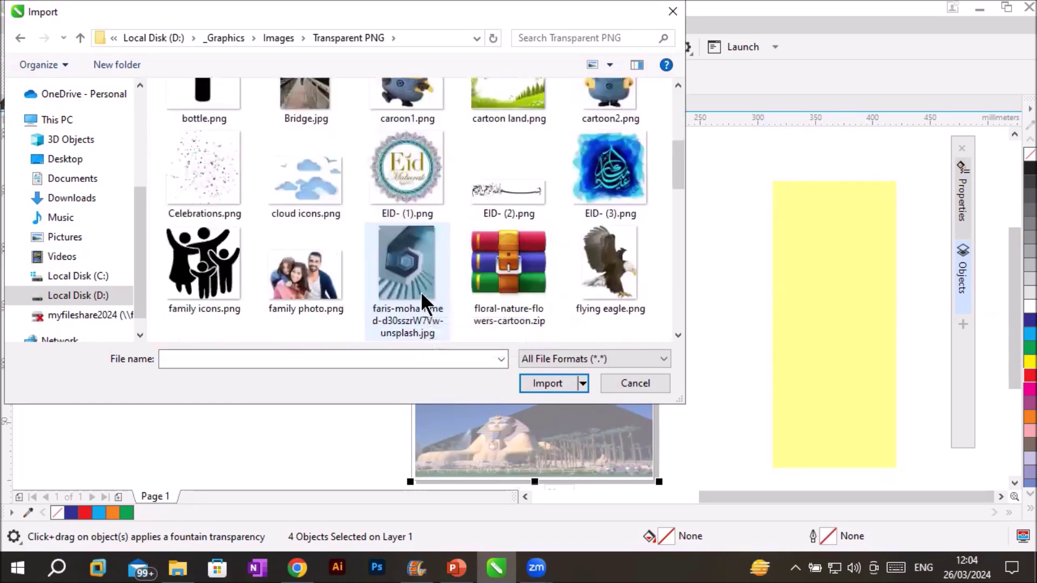
{"action": "scroll", "coordinate": [420, 291], "scroll_direction": "down", "scroll_amount": 4}
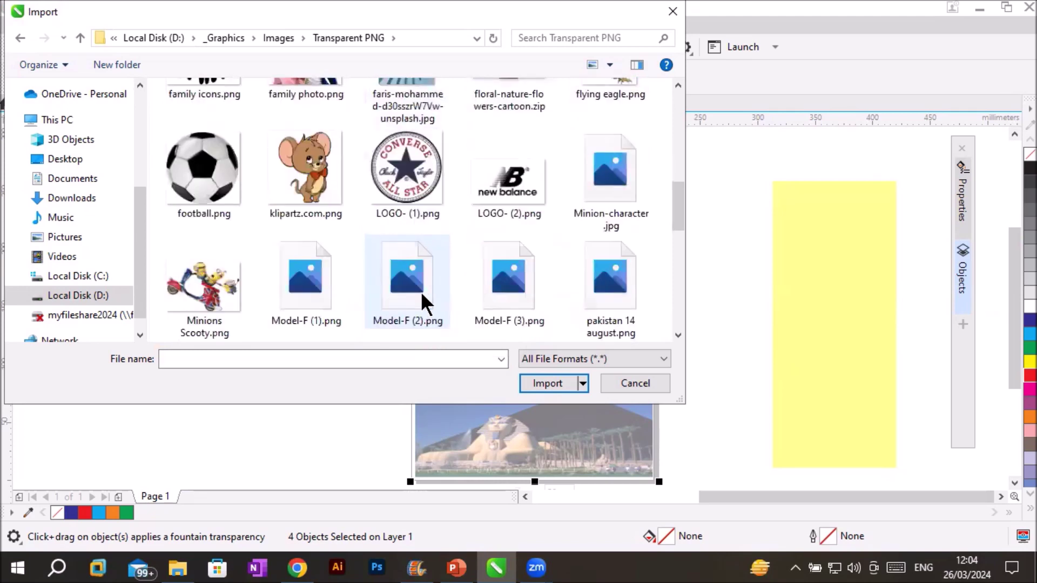
{"action": "scroll", "coordinate": [421, 292], "scroll_direction": "down", "scroll_amount": 2}
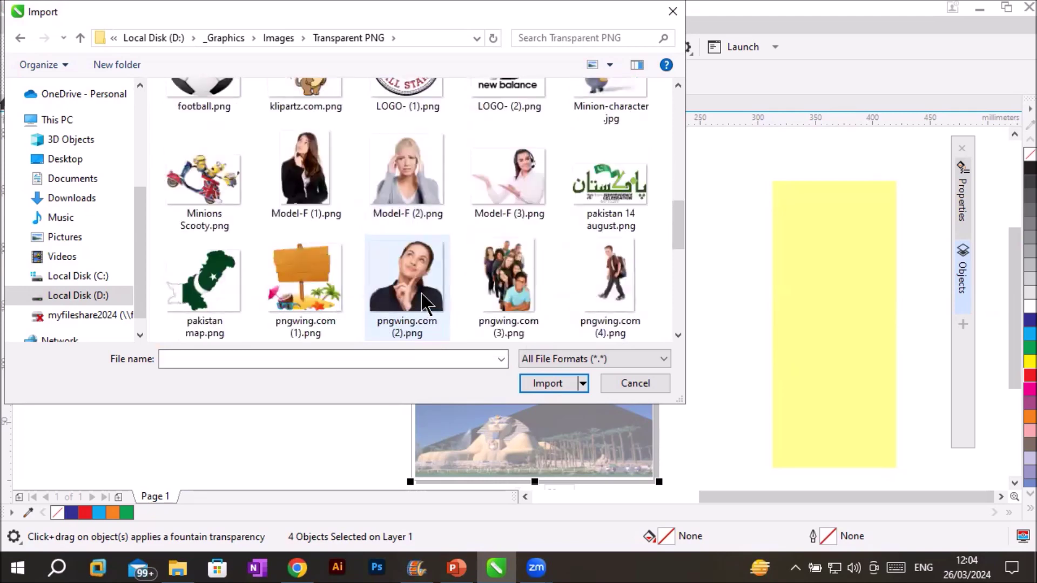
{"action": "left_click", "coordinate": [297, 201]}
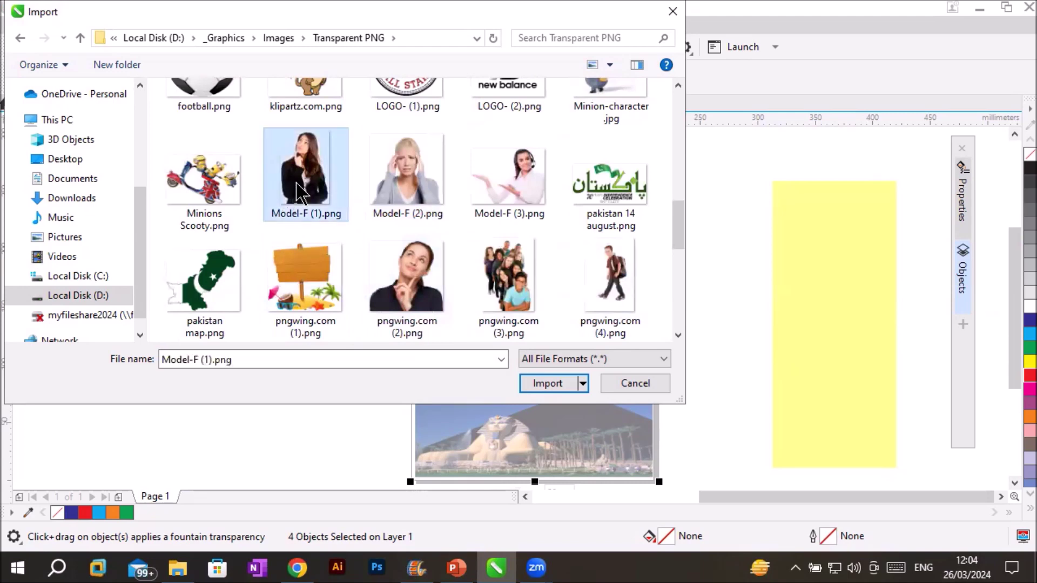
{"action": "left_click", "coordinate": [527, 384]}
{"action": "left_click_drag", "start_coordinate": [443, 192], "coordinate": [625, 432]}
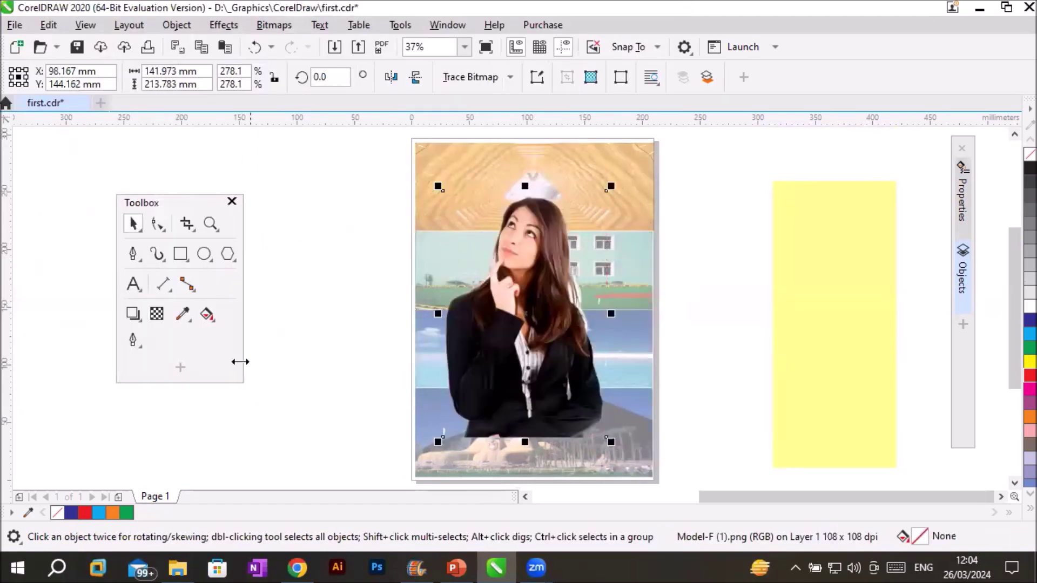
{"action": "left_click", "coordinate": [260, 243]}
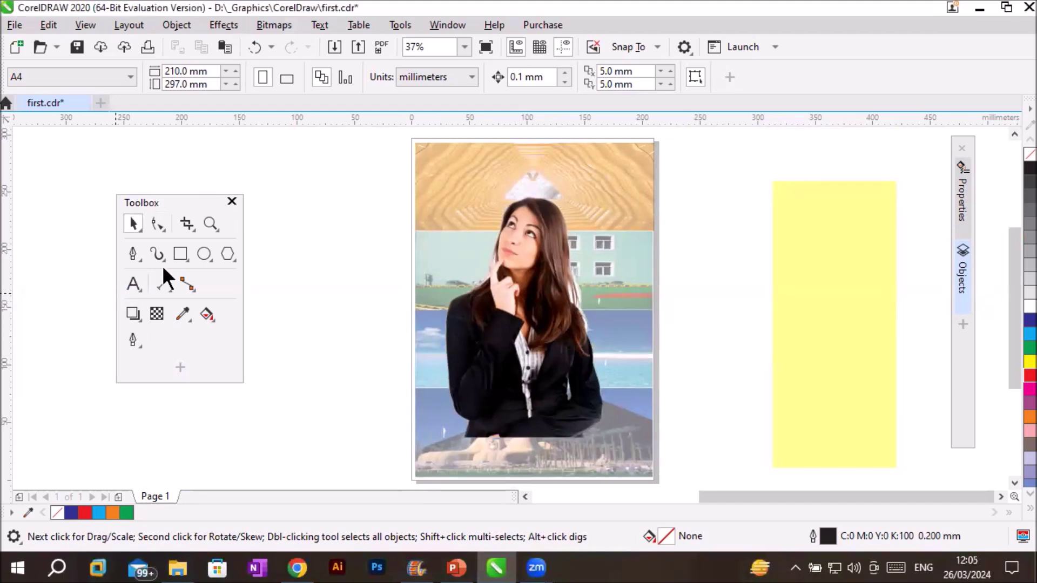
- Add the artistic text "Cover page Tiltle" near the top of the page above the woman's head
{"action": "left_click", "coordinate": [133, 284]}
{"action": "left_click", "coordinate": [459, 164]}
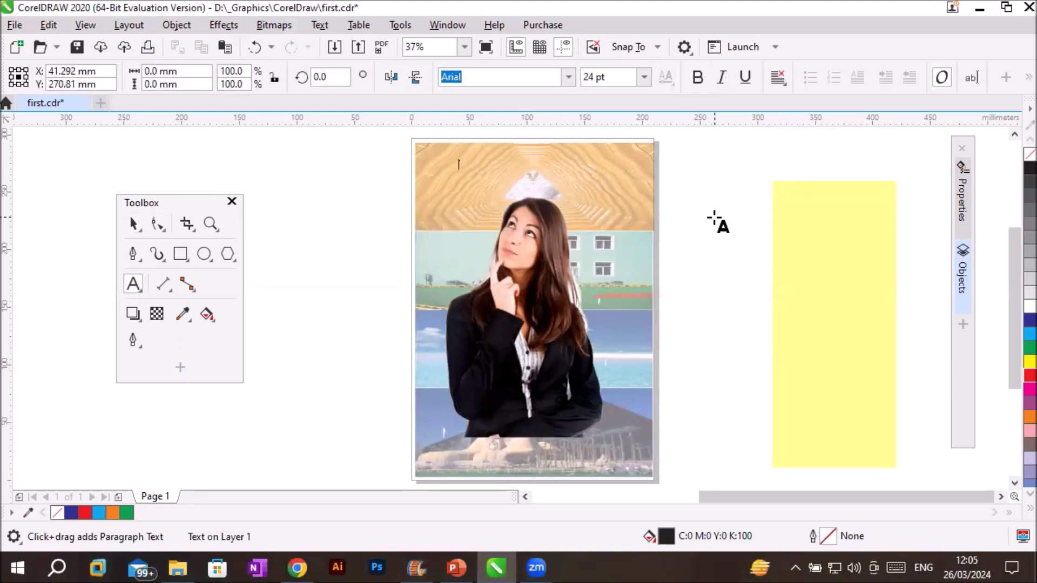
{"action": "type", "text": "Cover page Tiltle"}
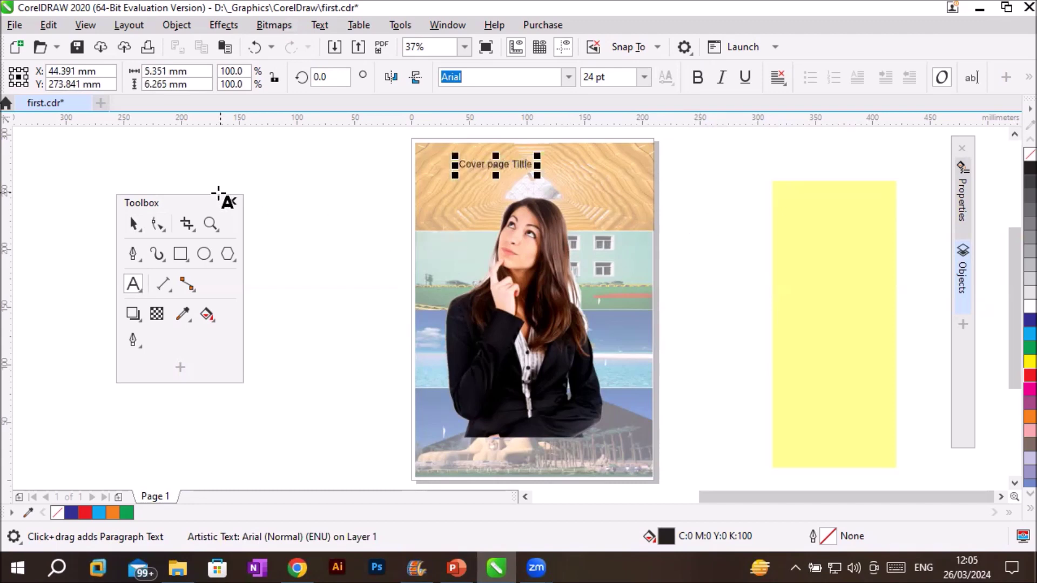
{"action": "left_click", "coordinate": [532, 165]}
{"action": "left_click", "coordinate": [533, 174]}
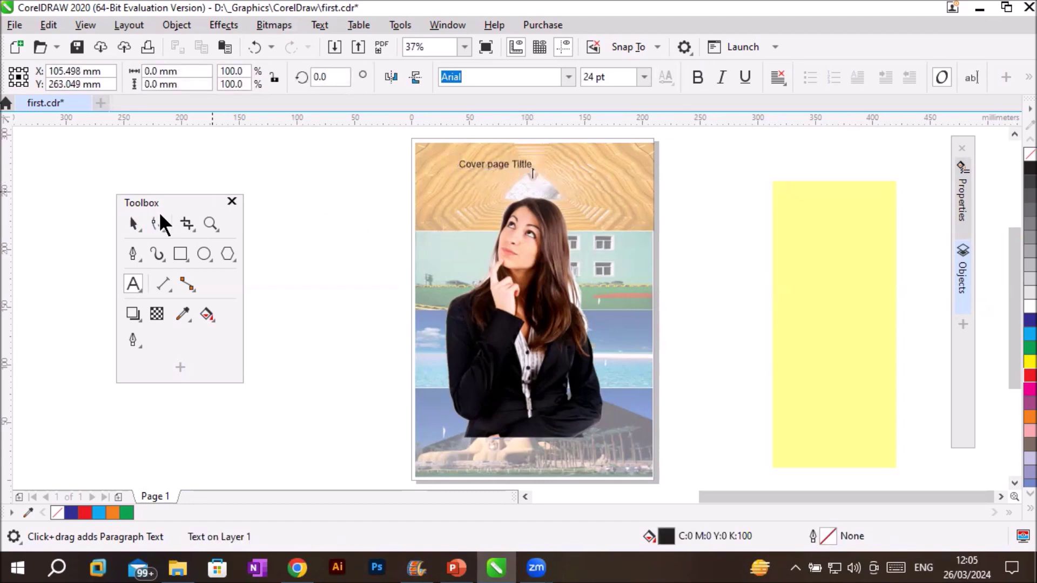
- Enlarge the title text to about 58 pt, roughly 152 mm wide, across the top of the page
{"action": "left_click", "coordinate": [135, 224]}
{"action": "left_click", "coordinate": [486, 167]}
{"action": "left_click_drag", "start_coordinate": [532, 173], "coordinate": [590, 174]}
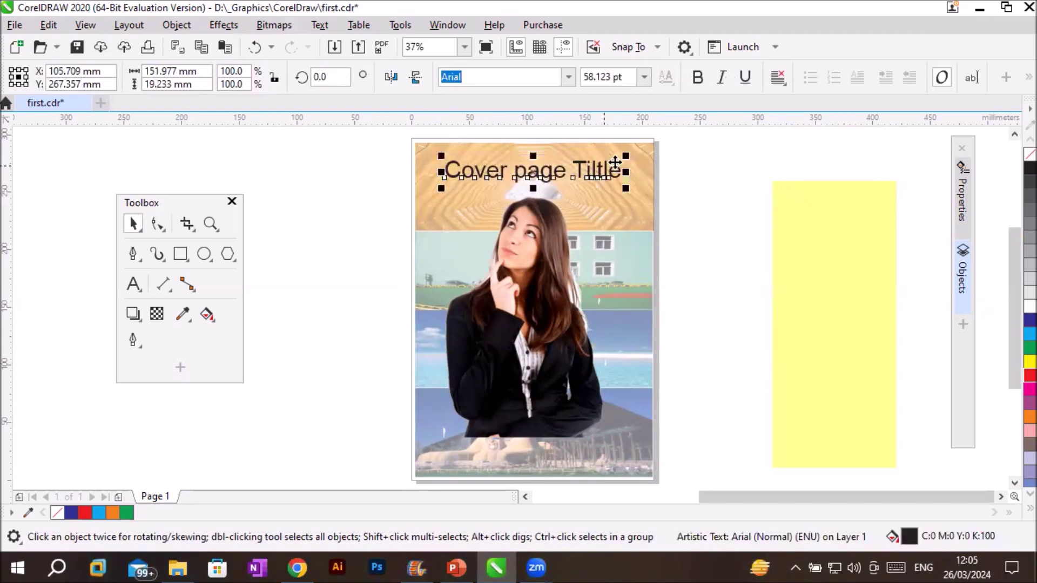
- Make the title bold and change its font to b Biger Over
{"action": "left_click", "coordinate": [698, 77]}
{"action": "left_click", "coordinate": [569, 77]}
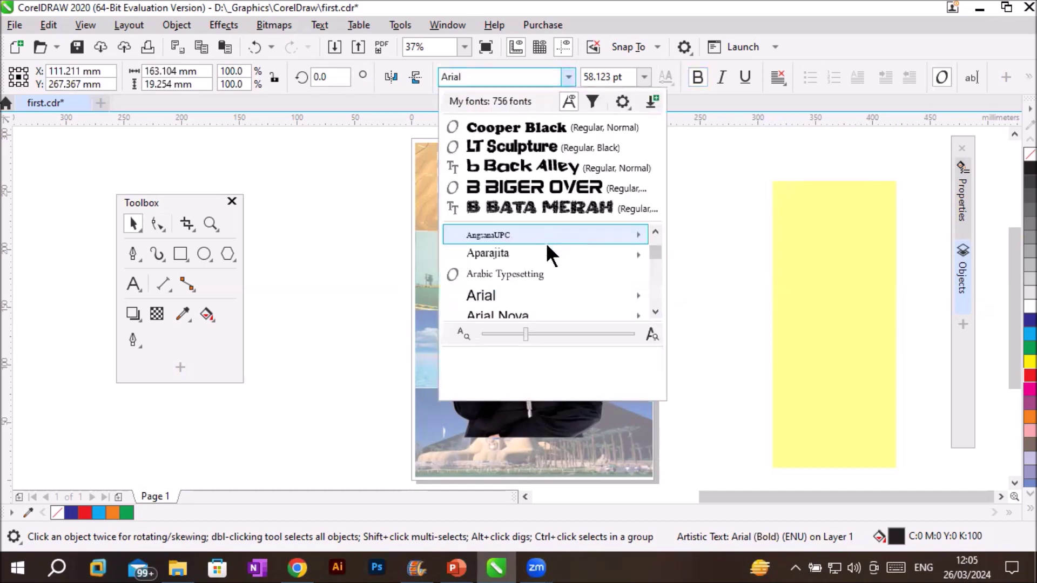
{"action": "left_click", "coordinate": [535, 189]}
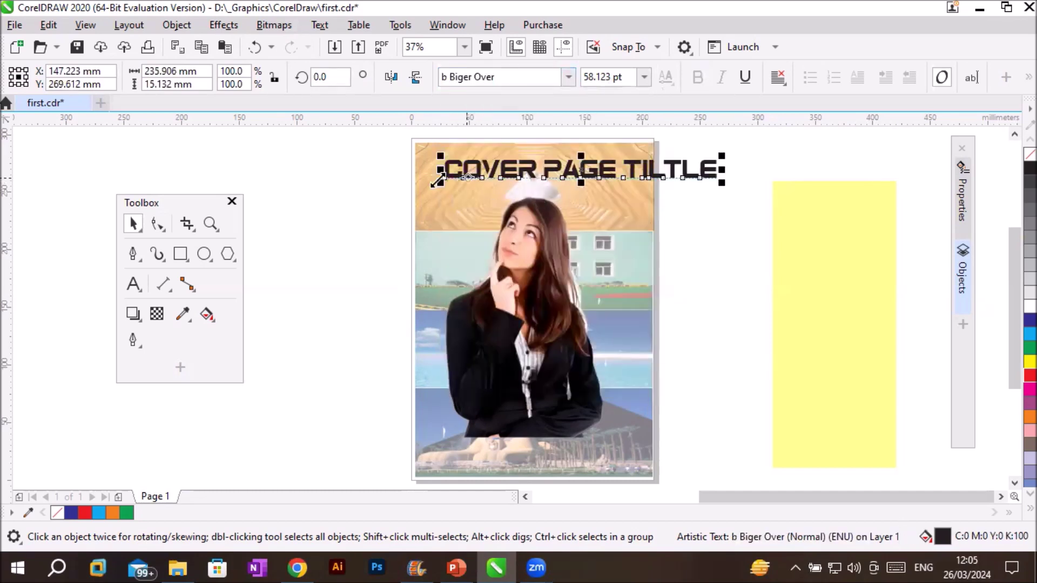
- Delete the extra L from the title's last word so the text reads "COVER PAGE TITLE"
{"action": "left_click", "coordinate": [133, 284]}
{"action": "left_click", "coordinate": [662, 168]}
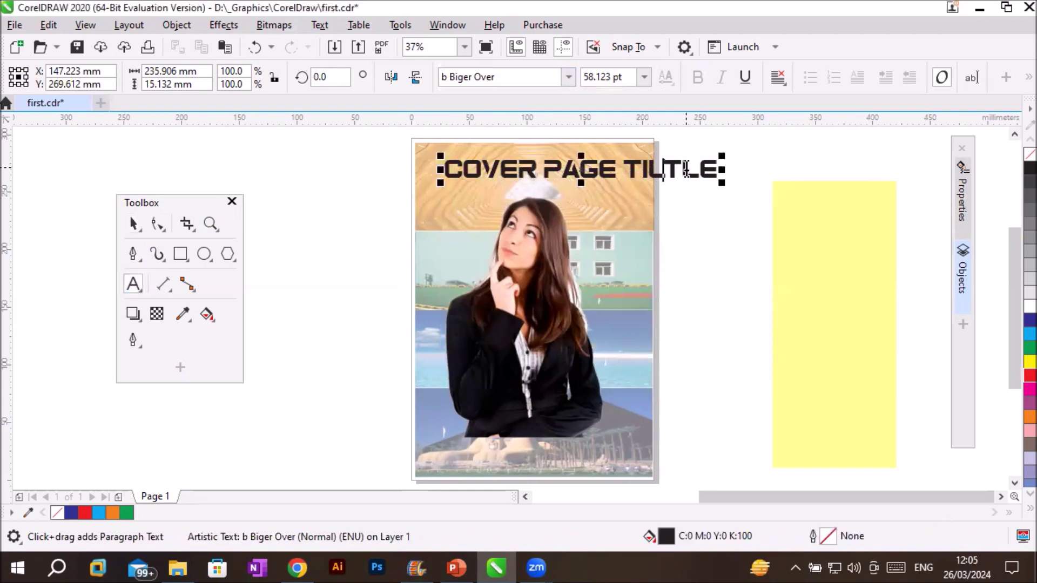
{"action": "key", "text": "Delete"}
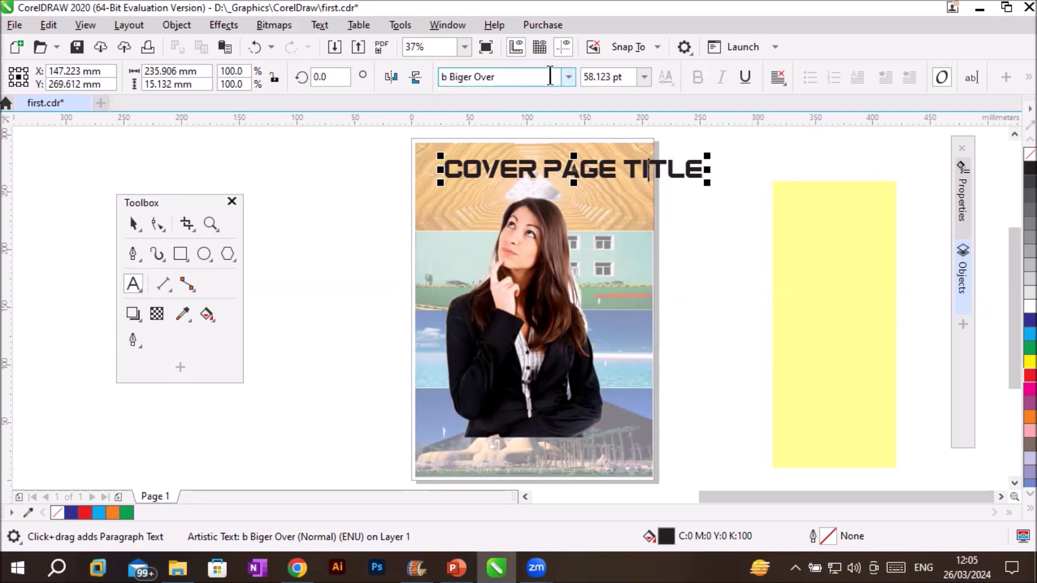
- Try to set the cover title's font size to 48 pt
{"action": "left_click", "coordinate": [645, 77]}
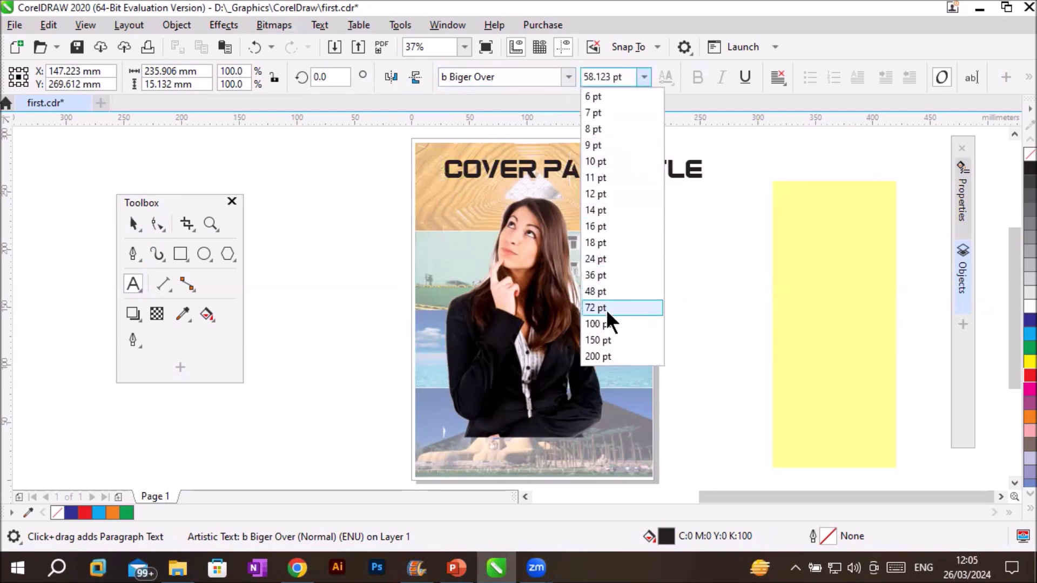
{"action": "left_click", "coordinate": [601, 291]}
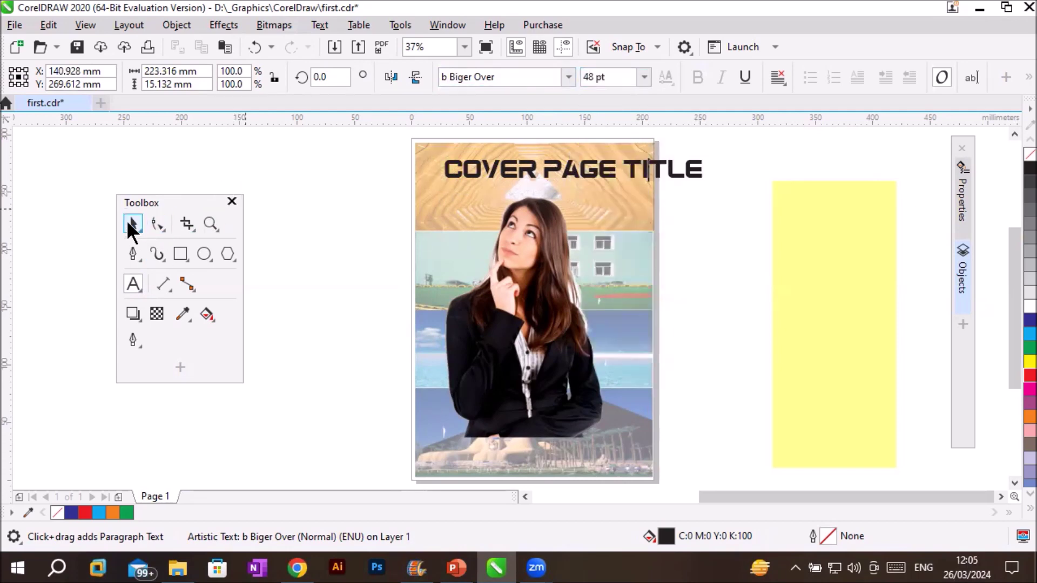
{"action": "left_click", "coordinate": [157, 224]}
{"action": "key", "text": "space"}
{"action": "key", "text": "ctrl+z"}
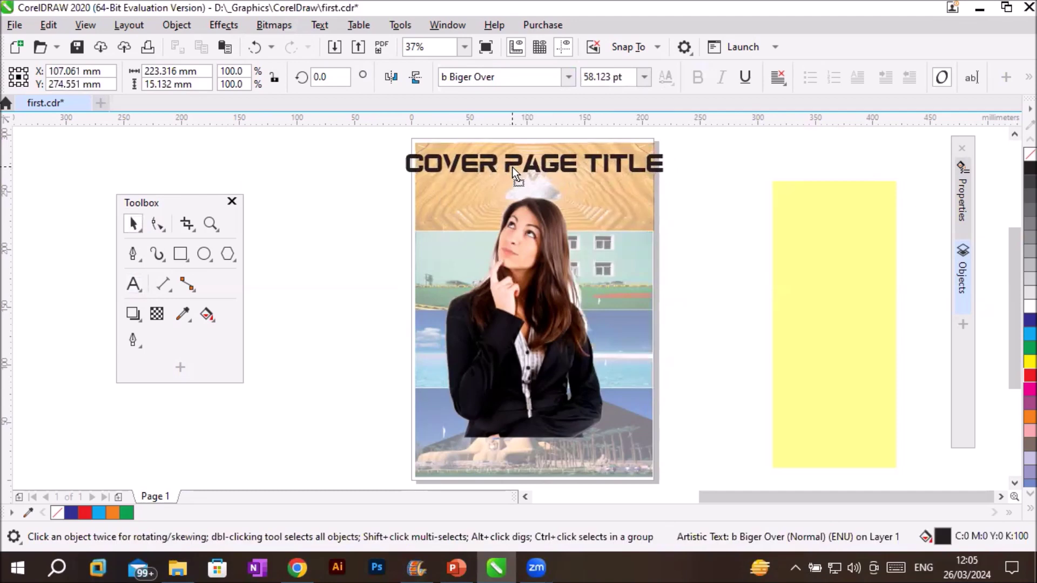
- Set the cover title's font size to 40 pt and move it fully inside the page above the woman's head
{"action": "left_click", "coordinate": [625, 77]}
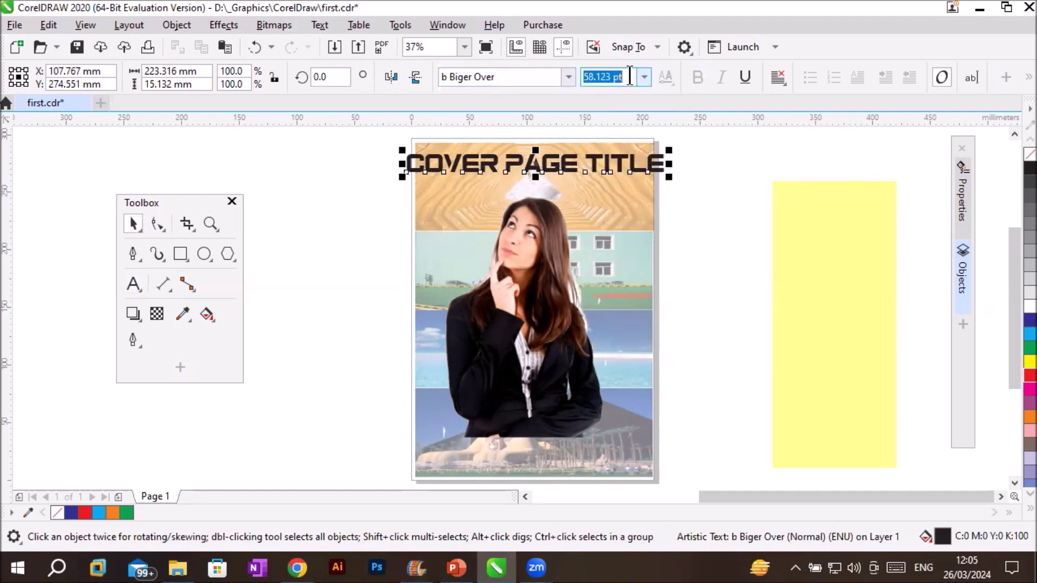
{"action": "type", "text": "40"}
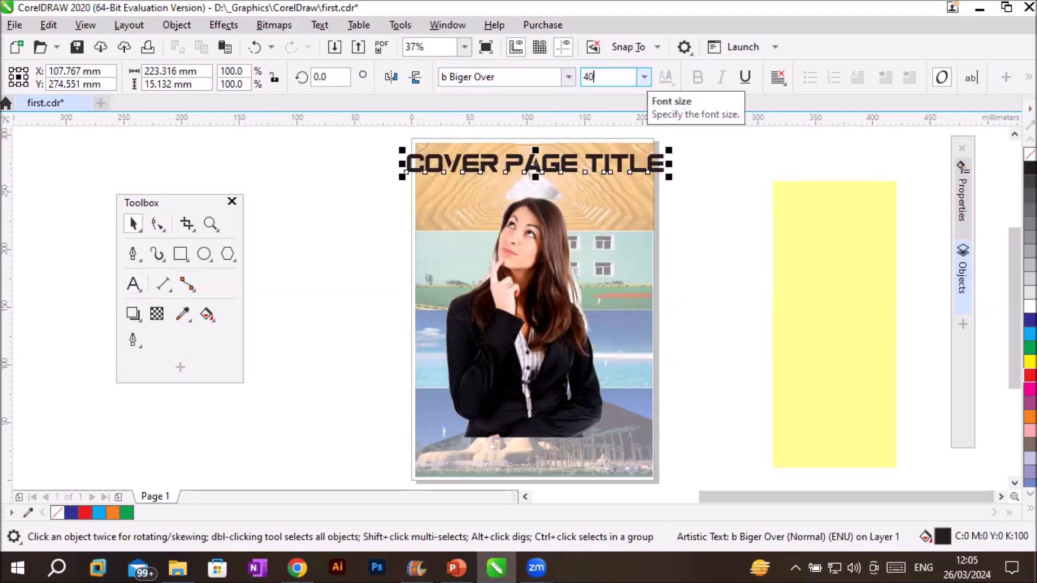
{"action": "key", "text": "Return"}
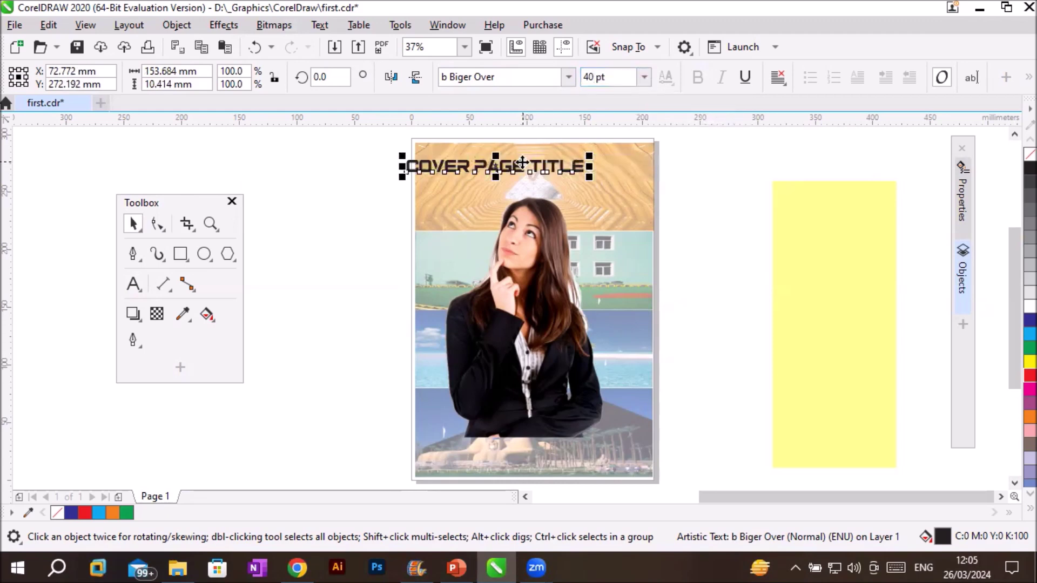
{"action": "left_click_drag", "start_coordinate": [537, 172], "coordinate": [565, 174]}
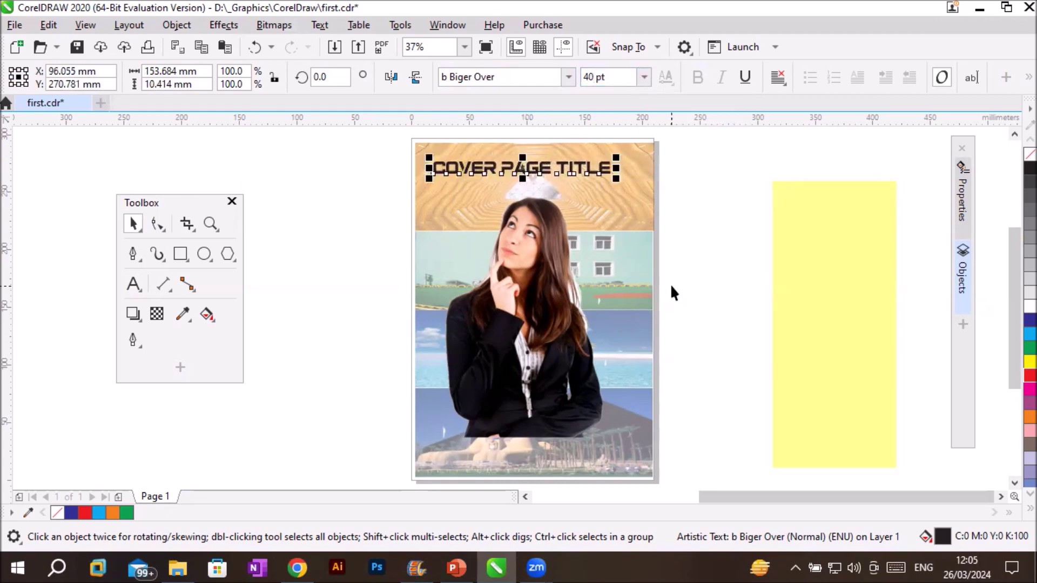
{"action": "left_click", "coordinate": [671, 288]}
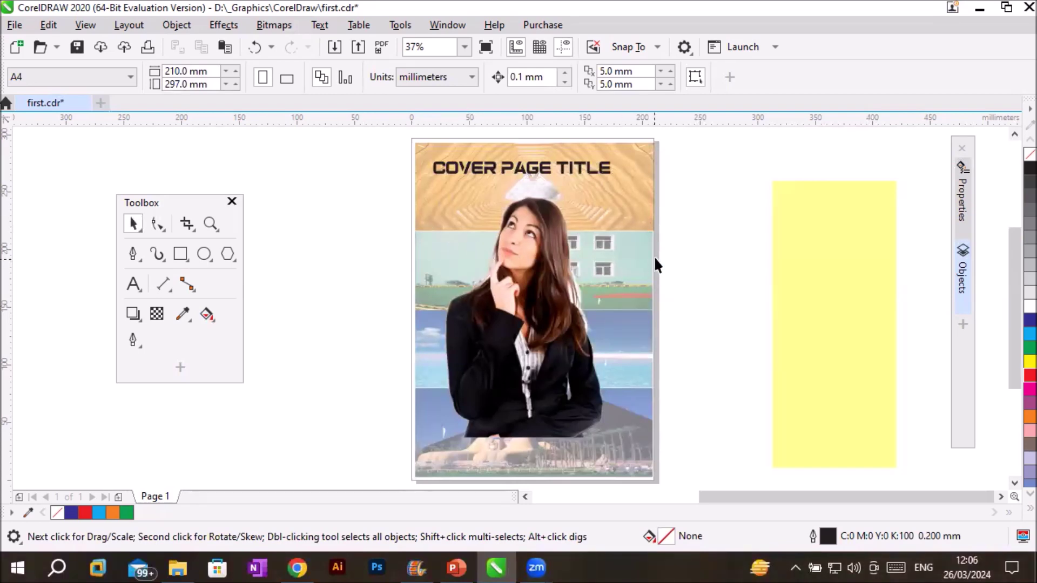
- Move the woman's image down so that it rests on the page's bottom edge
{"action": "left_click", "coordinate": [1015, 135]}
{"action": "scroll", "coordinate": [731, 311], "scroll_direction": "down", "scroll_amount": 3}
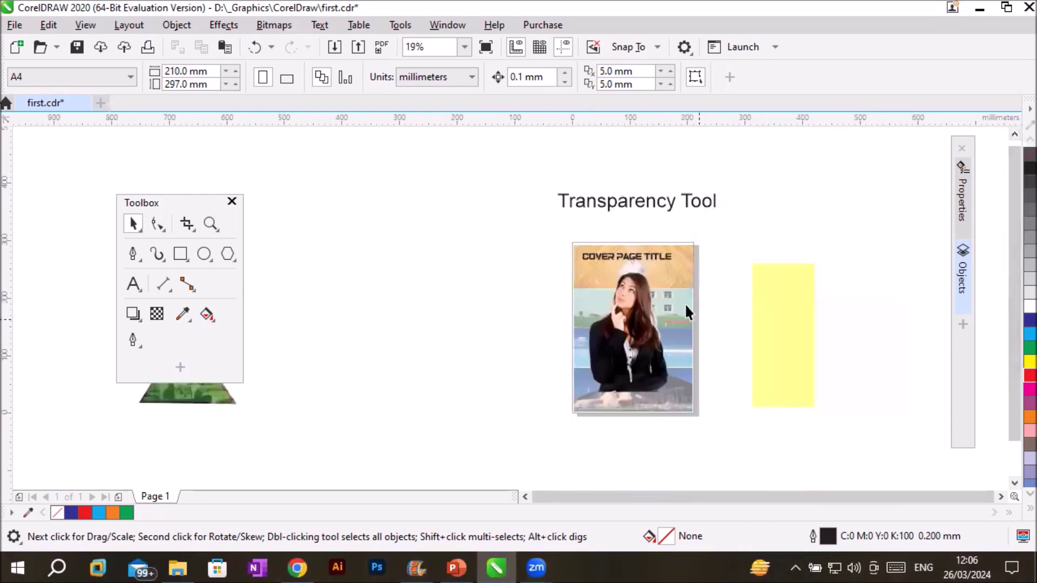
{"action": "left_click_drag", "start_coordinate": [639, 266], "coordinate": [643, 285]}
- Move the title up to the page's top edge and add a vertically mirrored copy of it directly beneath
{"action": "left_click", "coordinate": [633, 253]}
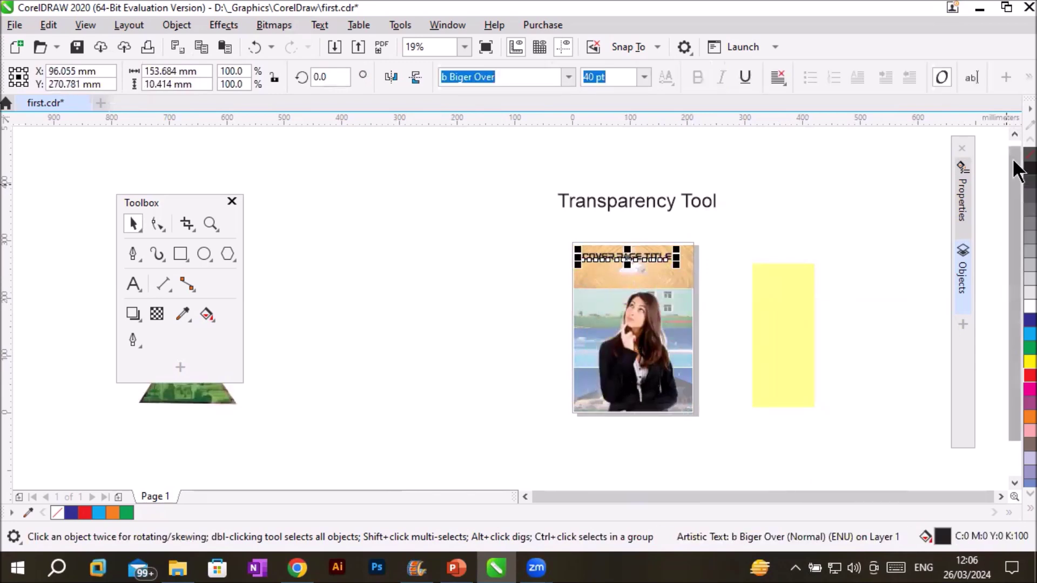
{"action": "scroll", "coordinate": [675, 284], "scroll_direction": "up", "scroll_amount": 5}
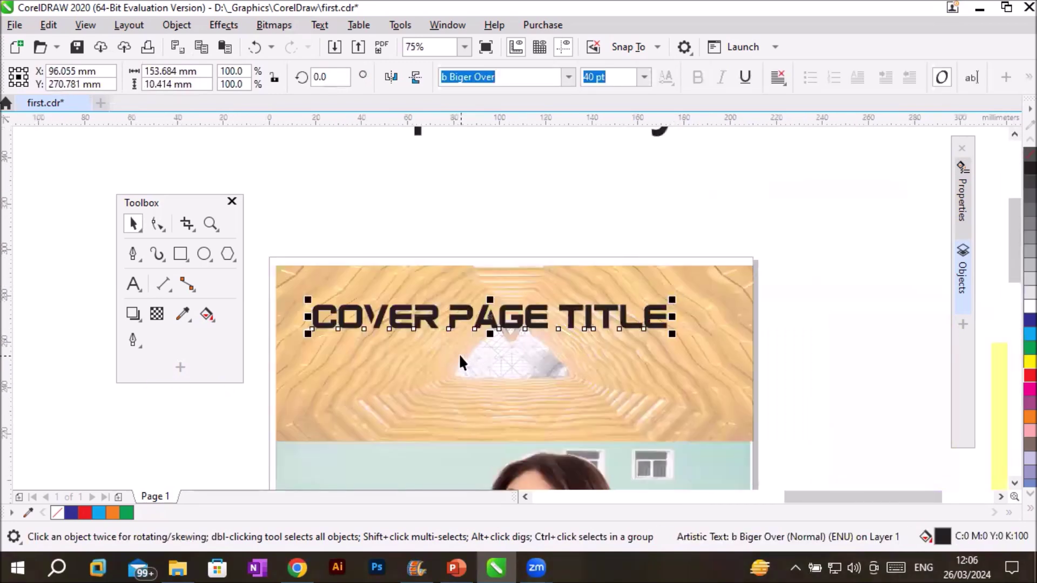
{"action": "left_click_drag", "start_coordinate": [489, 319], "coordinate": [503, 291]}
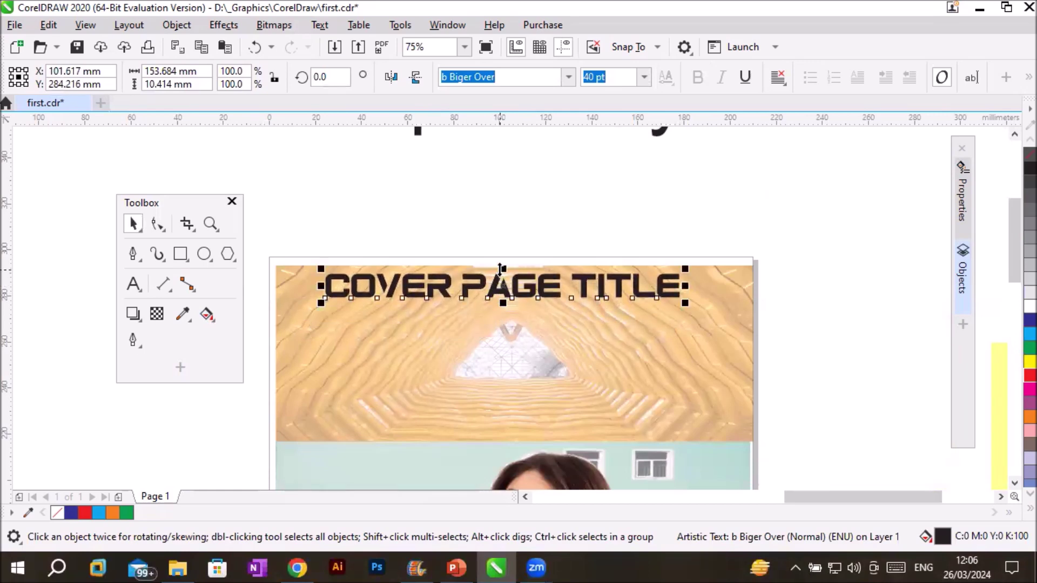
{"action": "left_click_drag", "start_coordinate": [501, 269], "coordinate": [501, 317]}
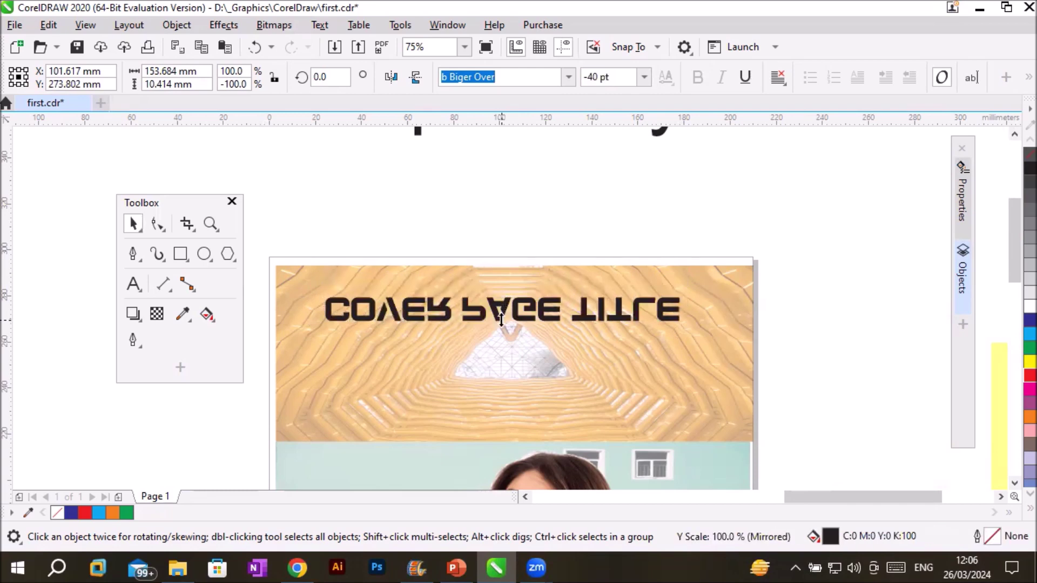
{"action": "right_click", "coordinate": [501, 320]}
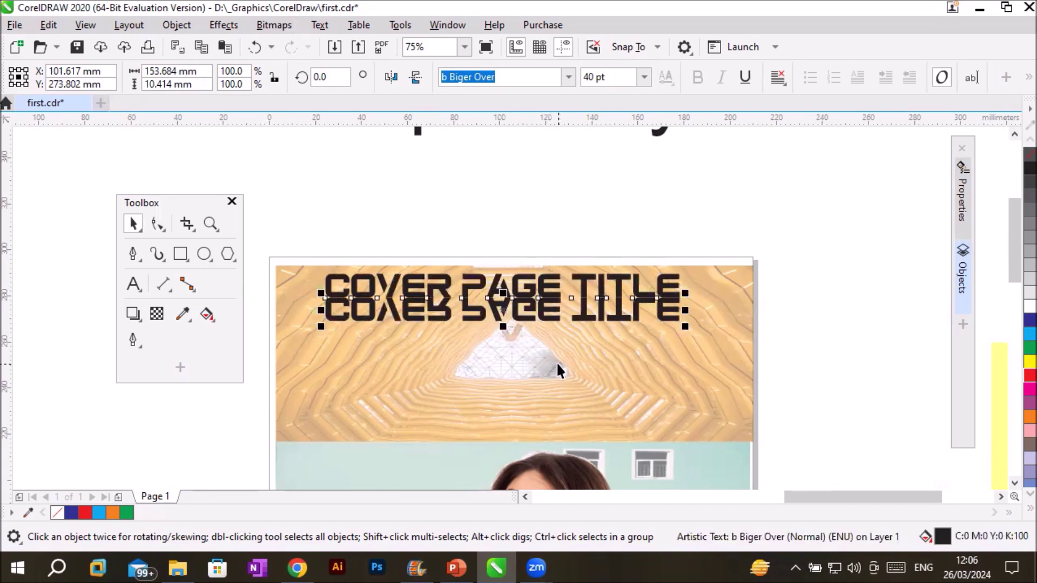
- Apply a uniform transparency of 50 to the mirrored copy of the title
{"action": "left_click", "coordinate": [156, 314]}
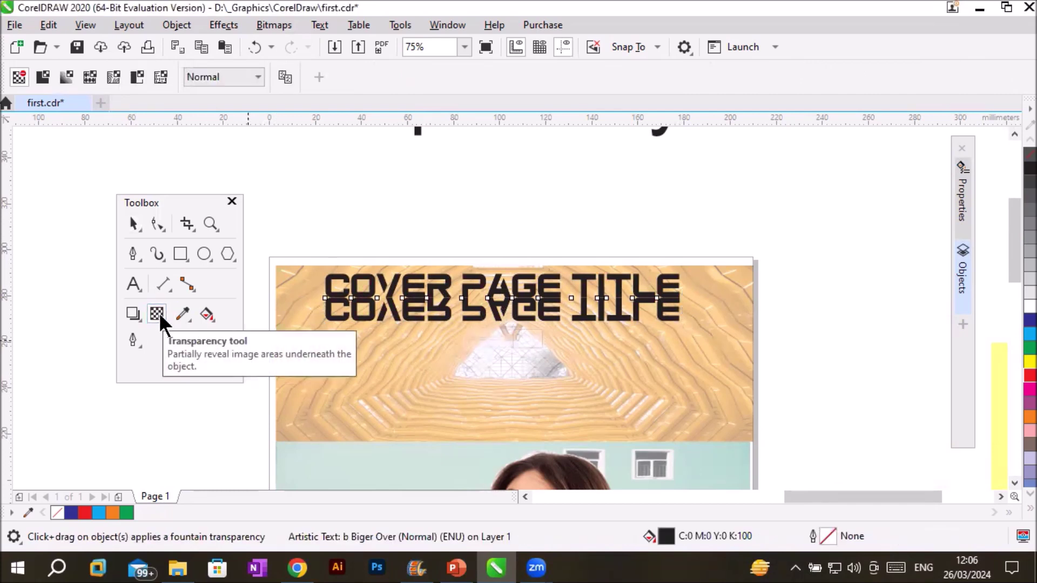
{"action": "left_click", "coordinate": [43, 77]}
{"action": "scroll", "coordinate": [484, 263], "scroll_direction": "up", "scroll_amount": 2}
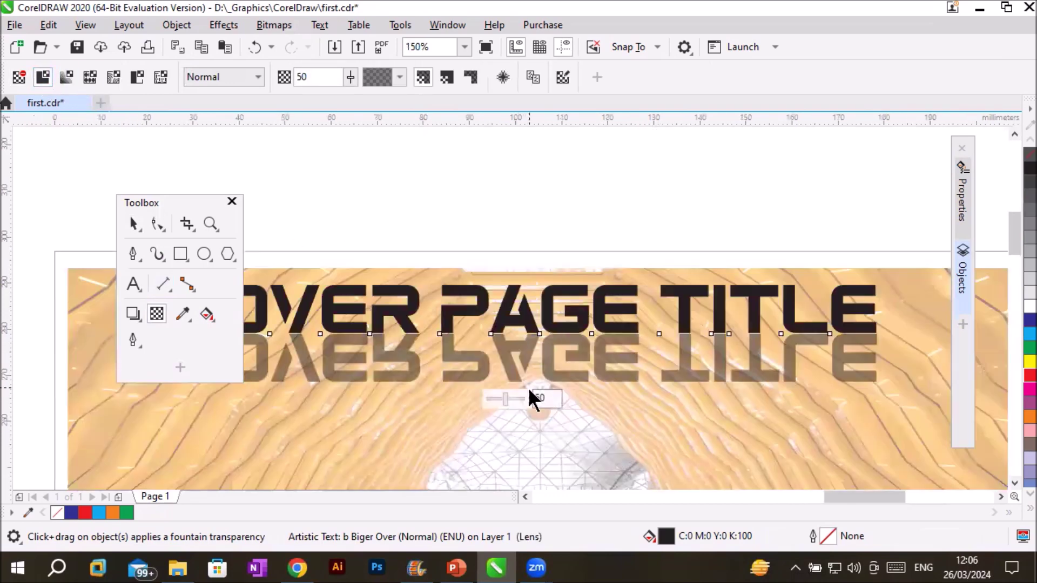
- Set the mirrored cover title's uniform transparency to 79 and fill the mirrored text with red
{"action": "left_click_drag", "start_coordinate": [165, 199], "coordinate": [84, 135]}
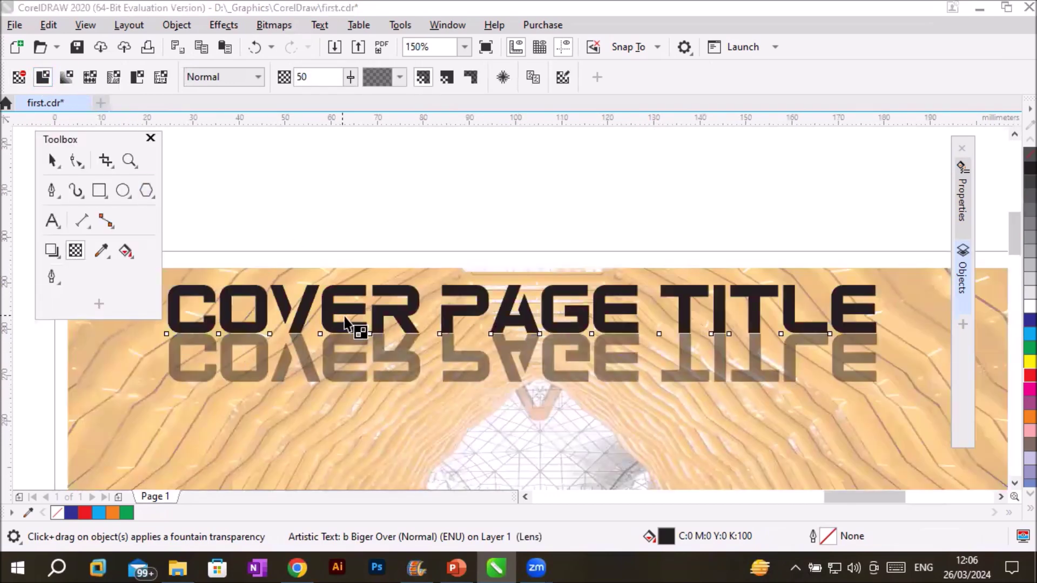
{"action": "scroll", "coordinate": [385, 355], "scroll_direction": "up", "scroll_amount": 2}
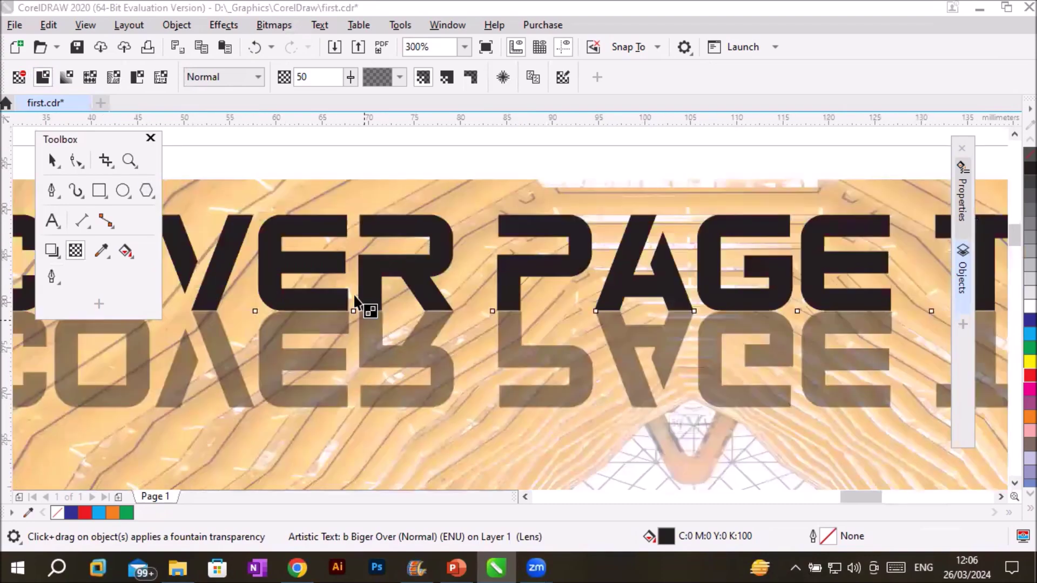
{"action": "scroll", "coordinate": [362, 262], "scroll_direction": "down", "scroll_amount": 2}
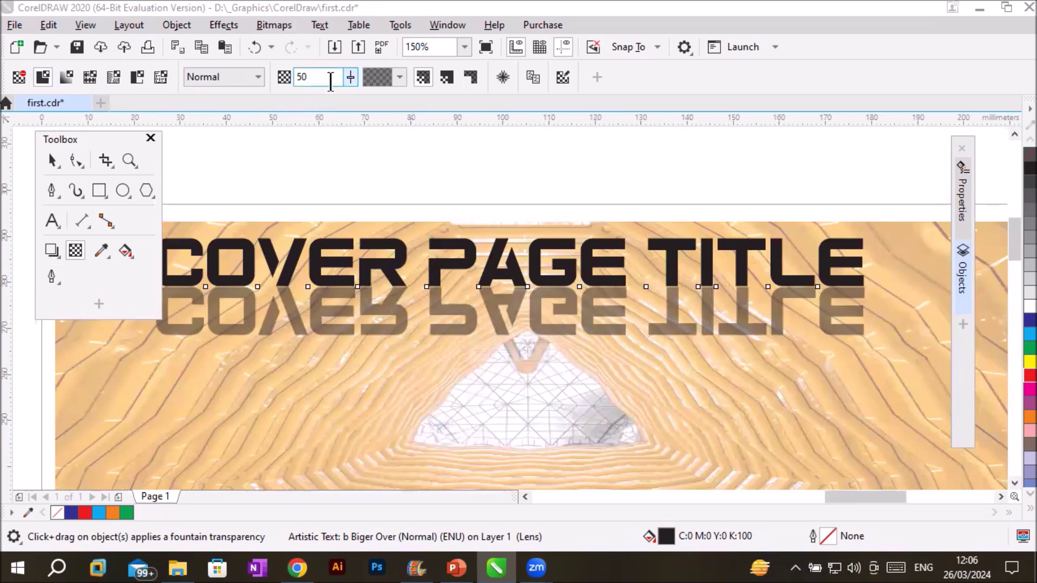
{"action": "left_click", "coordinate": [350, 77]}
{"action": "left_click_drag", "start_coordinate": [354, 108], "coordinate": [340, 107]}
{"action": "left_click", "coordinate": [351, 76]}
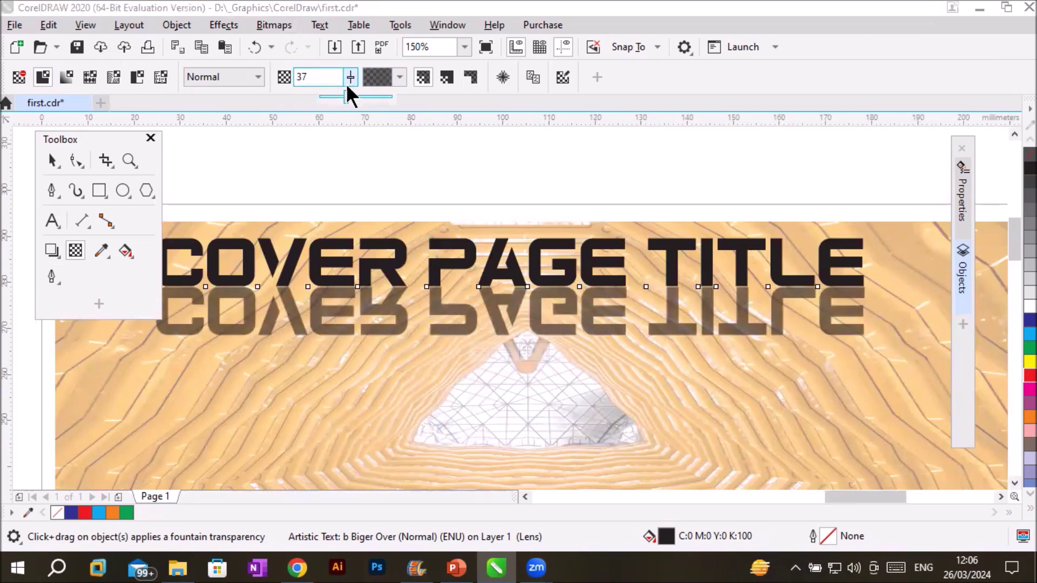
{"action": "left_click_drag", "start_coordinate": [346, 97], "coordinate": [377, 102]}
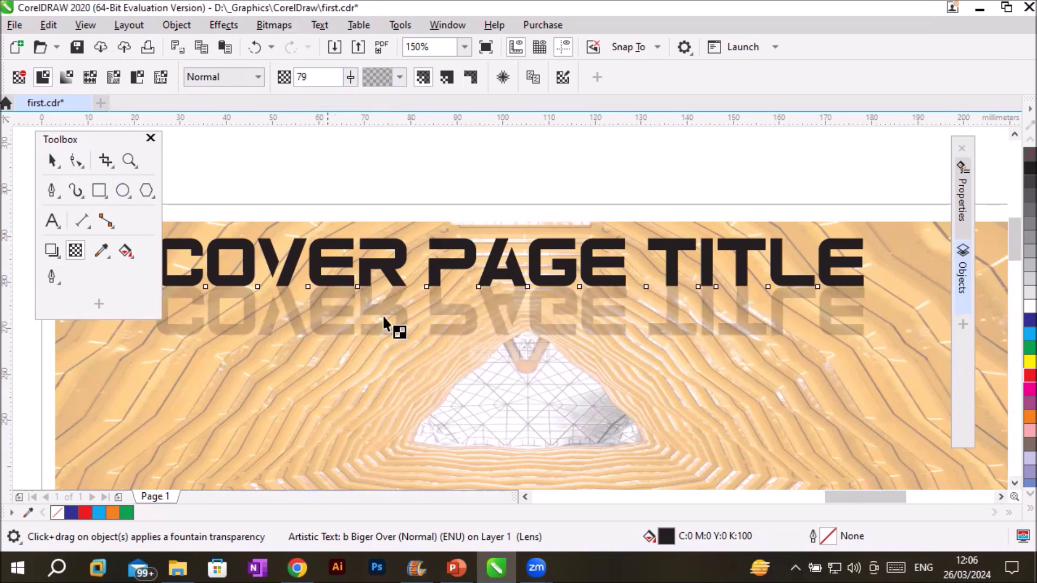
{"action": "left_click", "coordinate": [1015, 380]}
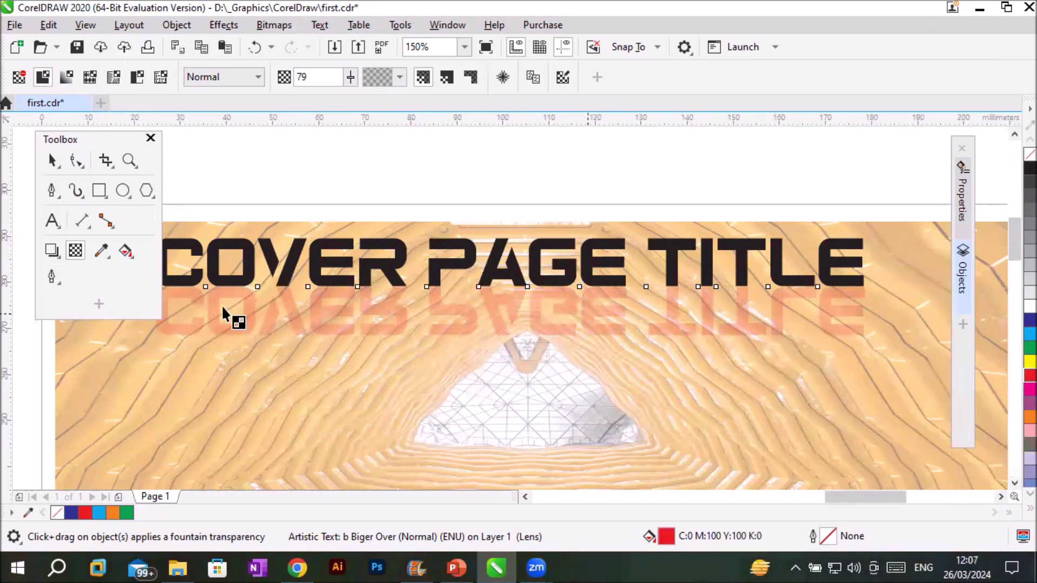
- Try the red mirrored title at a uniform transparency of 100 and at 1
{"action": "left_click", "coordinate": [352, 82]}
{"action": "left_click_drag", "start_coordinate": [352, 96], "coordinate": [368, 97]}
{"action": "left_click", "coordinate": [351, 79]}
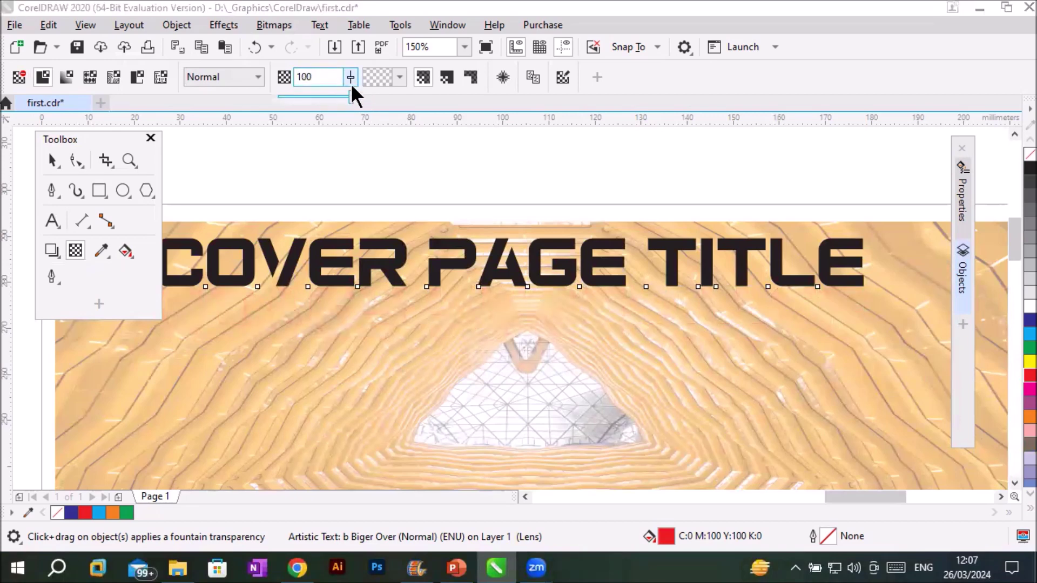
{"action": "left_click_drag", "start_coordinate": [348, 93], "coordinate": [278, 96]}
{"action": "left_click", "coordinate": [350, 78]}
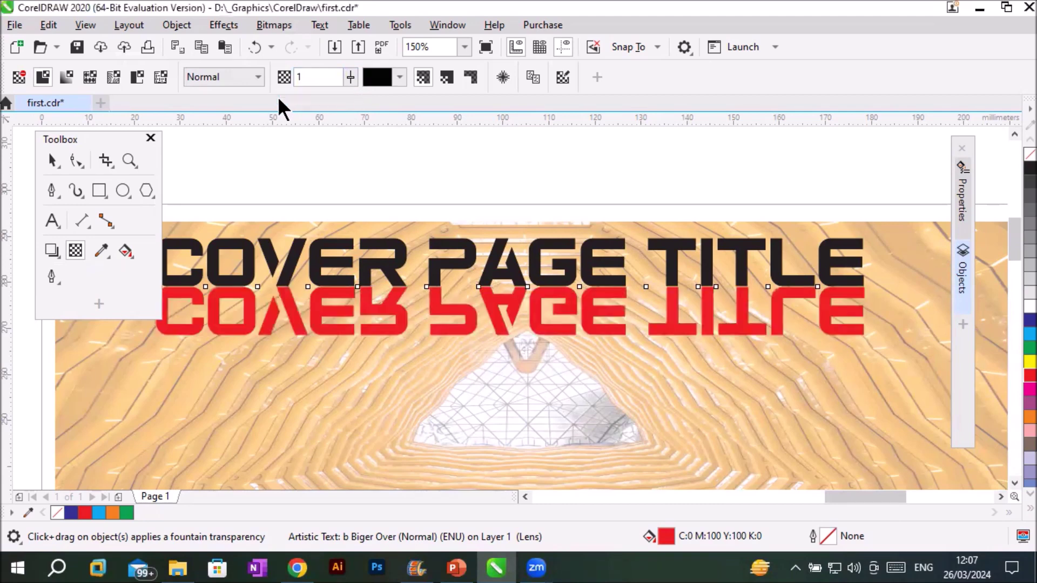
- Set the red mirrored title's uniform transparency to 51 and deselect the text
{"action": "scroll", "coordinate": [349, 80], "scroll_direction": "down", "scroll_amount": 1}
{"action": "left_click", "coordinate": [350, 78]}
{"action": "left_click_drag", "start_coordinate": [349, 97], "coordinate": [386, 101]}
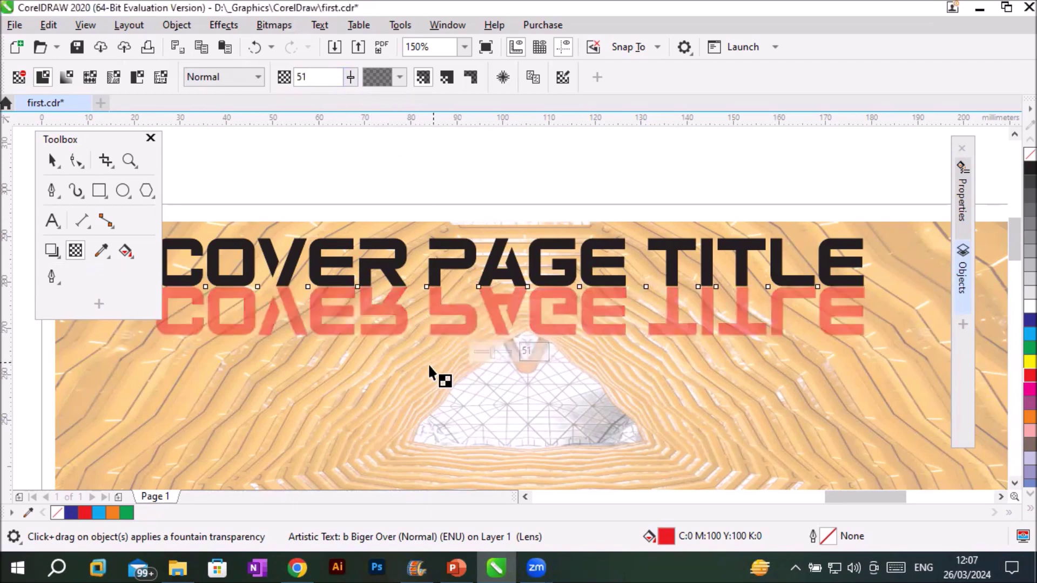
{"action": "left_click", "coordinate": [52, 160]}
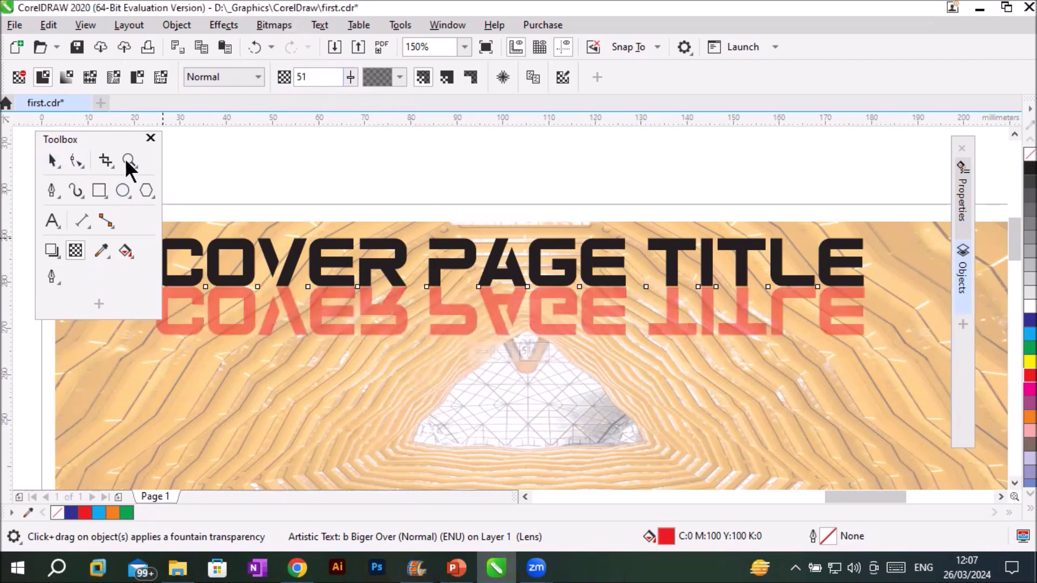
{"action": "left_click", "coordinate": [379, 171]}
- Draw an ellipse about 126 by 205 mm over the woman on the cover page and fill it with red
{"action": "scroll", "coordinate": [574, 362], "scroll_direction": "down", "scroll_amount": 2}
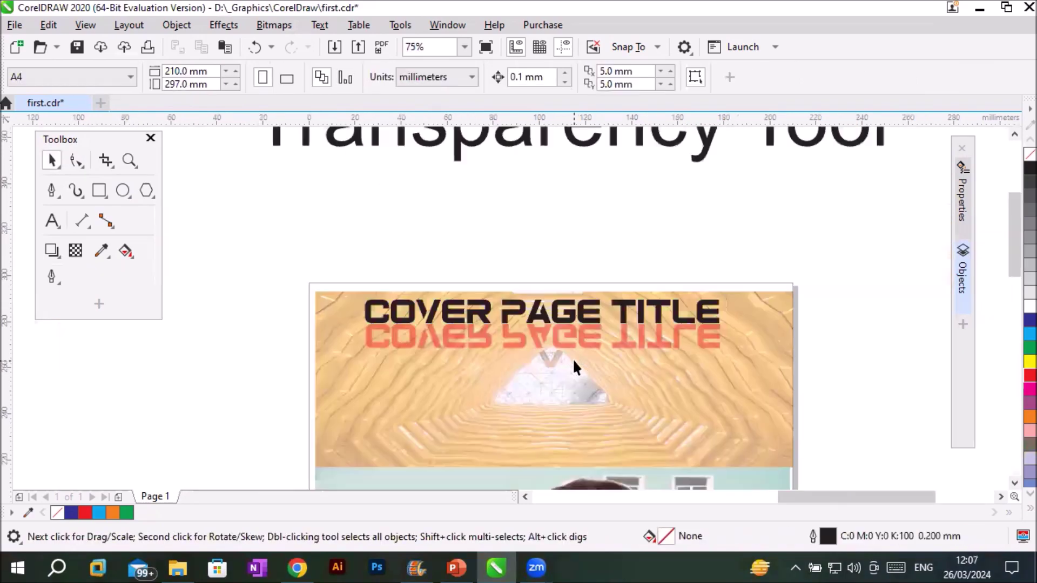
{"action": "left_click", "coordinate": [1014, 483]}
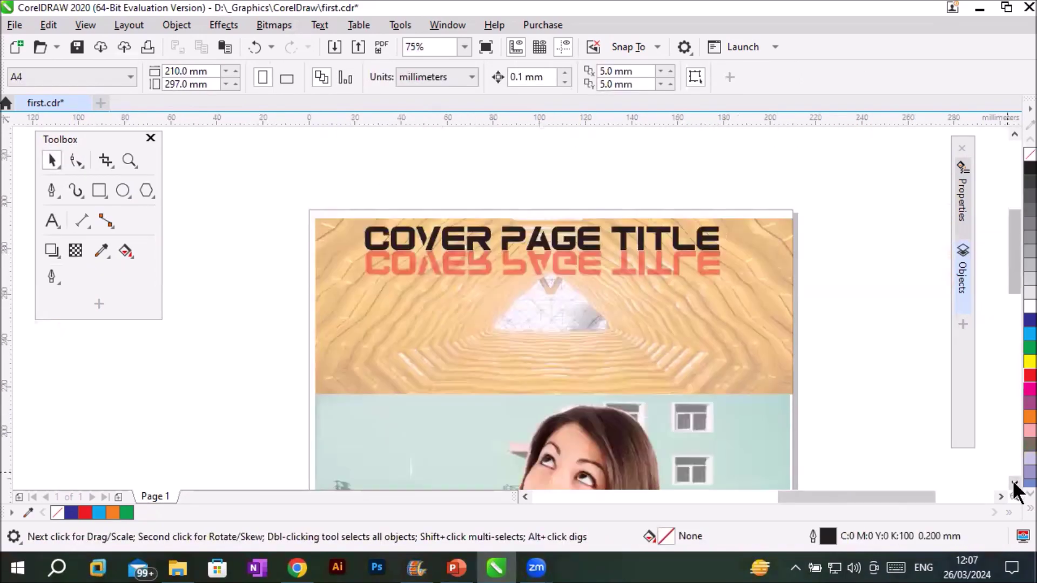
{"action": "scroll", "coordinate": [731, 387], "scroll_direction": "down", "scroll_amount": 2}
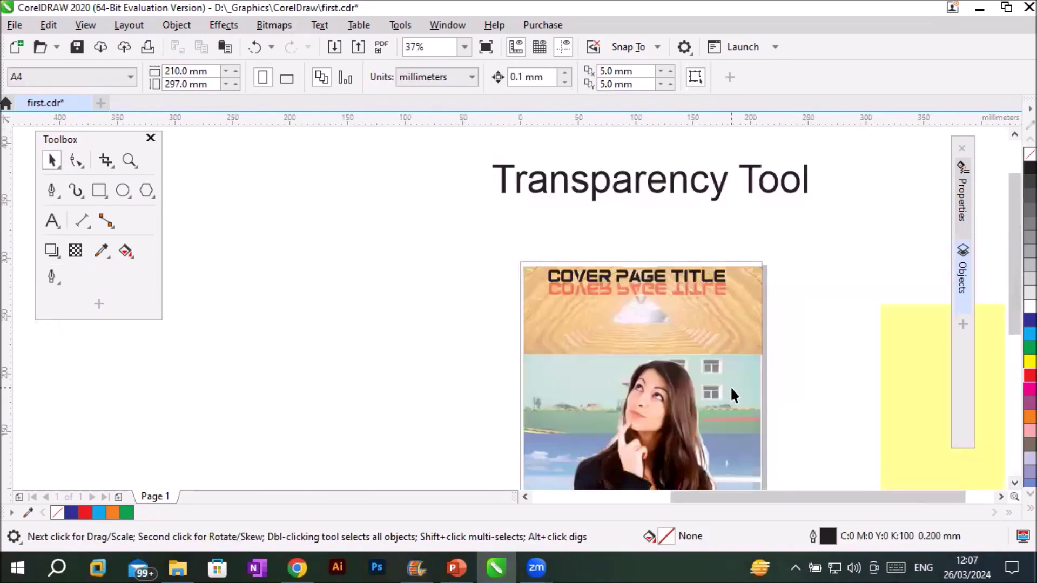
{"action": "left_click", "coordinate": [999, 494]}
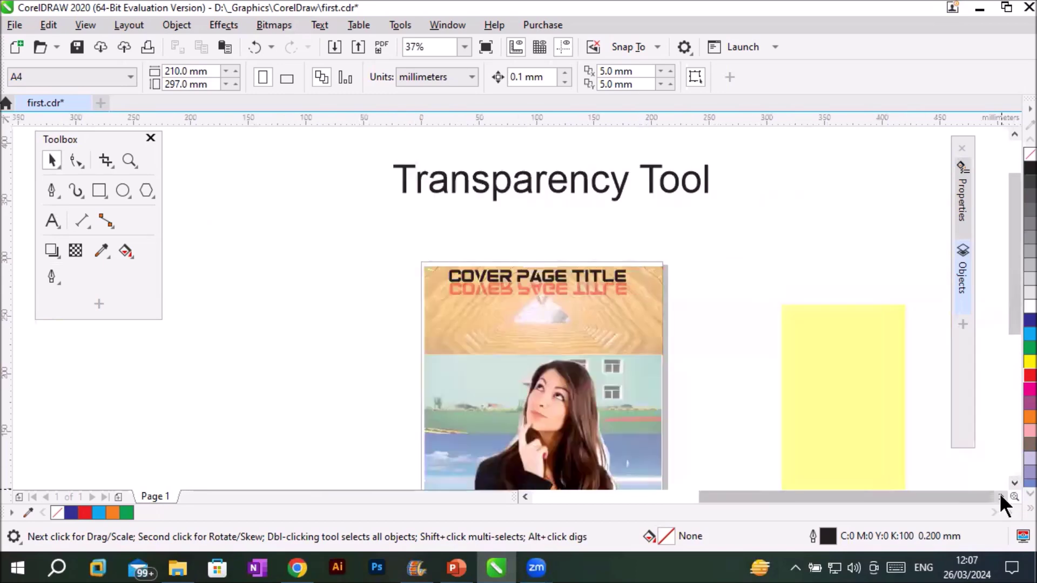
{"action": "left_click", "coordinate": [1013, 482]}
{"action": "left_click", "coordinate": [1014, 484]}
{"action": "left_click", "coordinate": [1014, 484]}
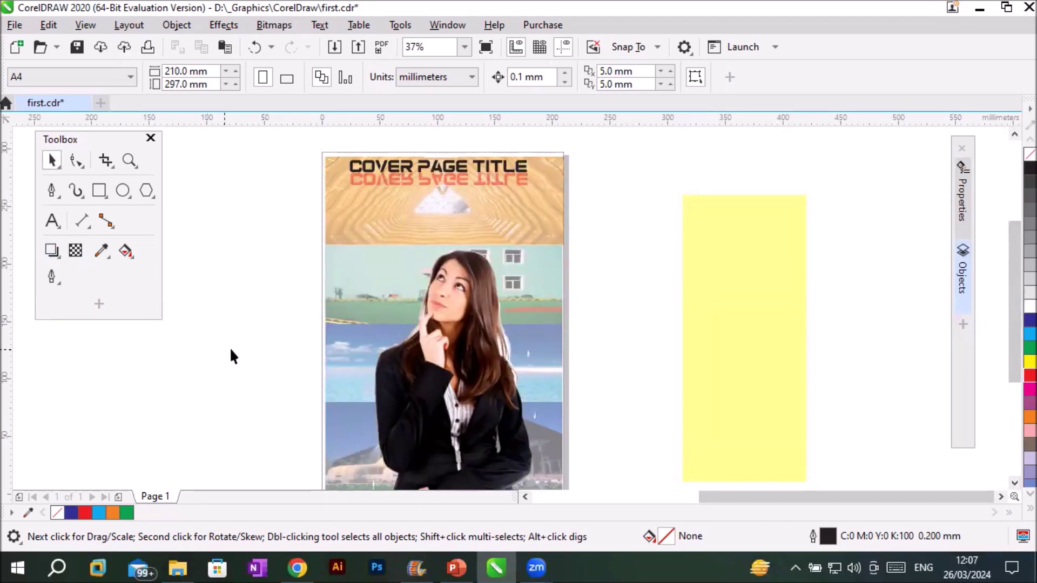
{"action": "left_click", "coordinate": [1014, 483]}
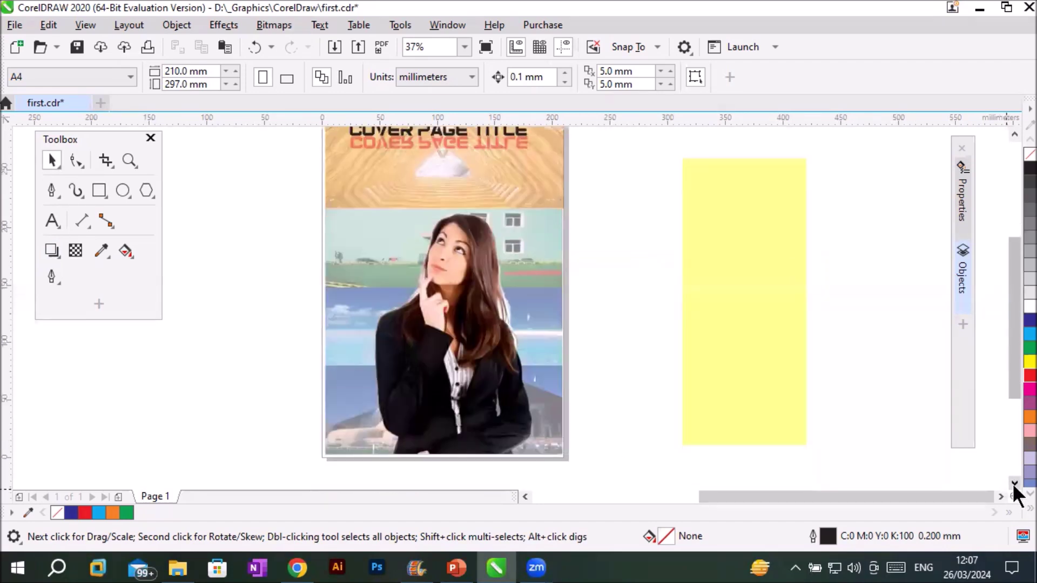
{"action": "left_click", "coordinate": [1013, 133]}
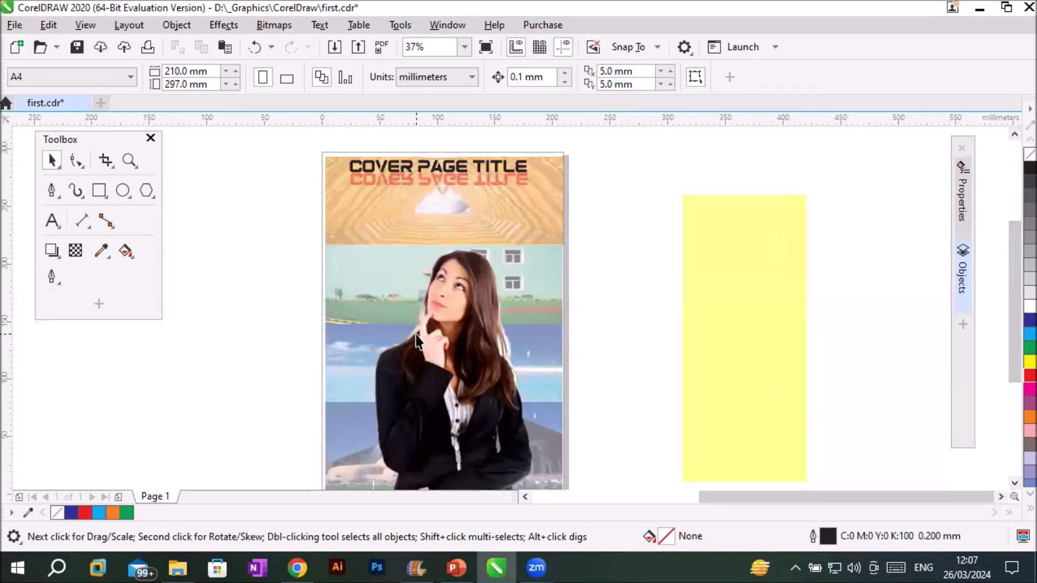
{"action": "left_click", "coordinate": [117, 188]}
{"action": "left_click_drag", "start_coordinate": [384, 230], "coordinate": [532, 468]}
{"action": "left_click", "coordinate": [1030, 375]}
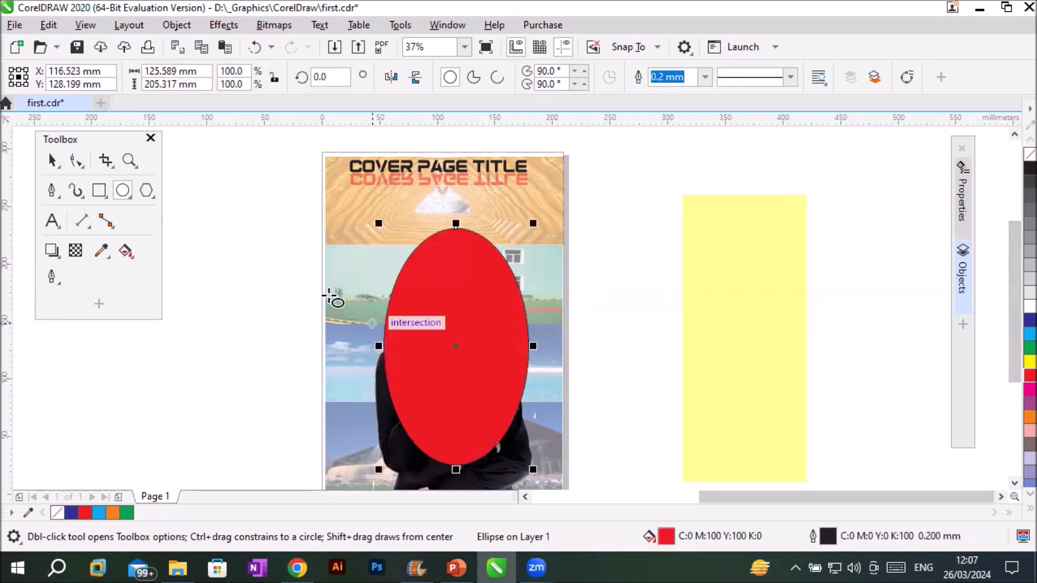
- Apply a uniform transparency of 50 to the red ellipse
{"action": "left_click", "coordinate": [75, 250]}
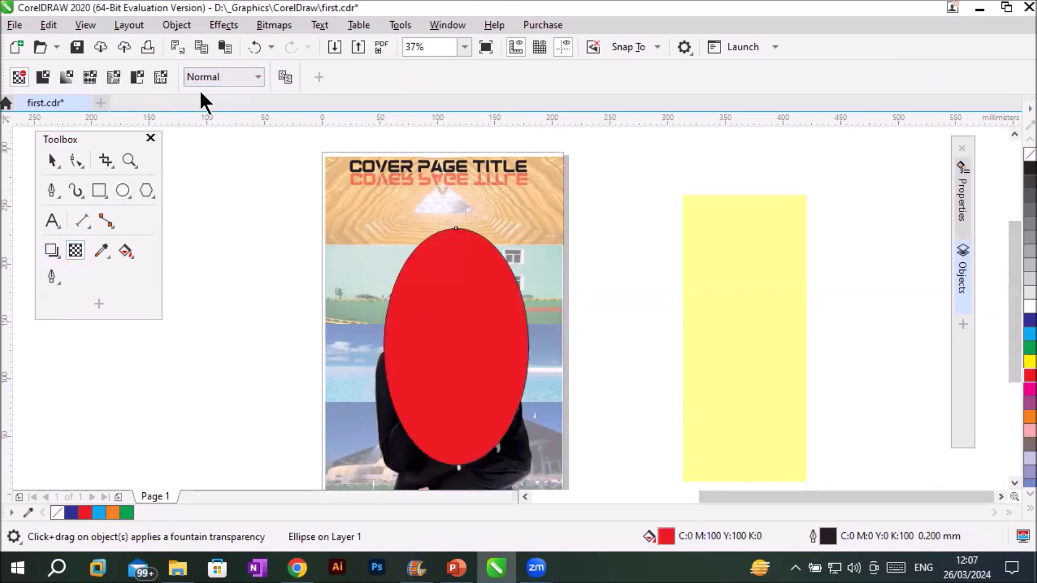
{"action": "left_click", "coordinate": [38, 77]}
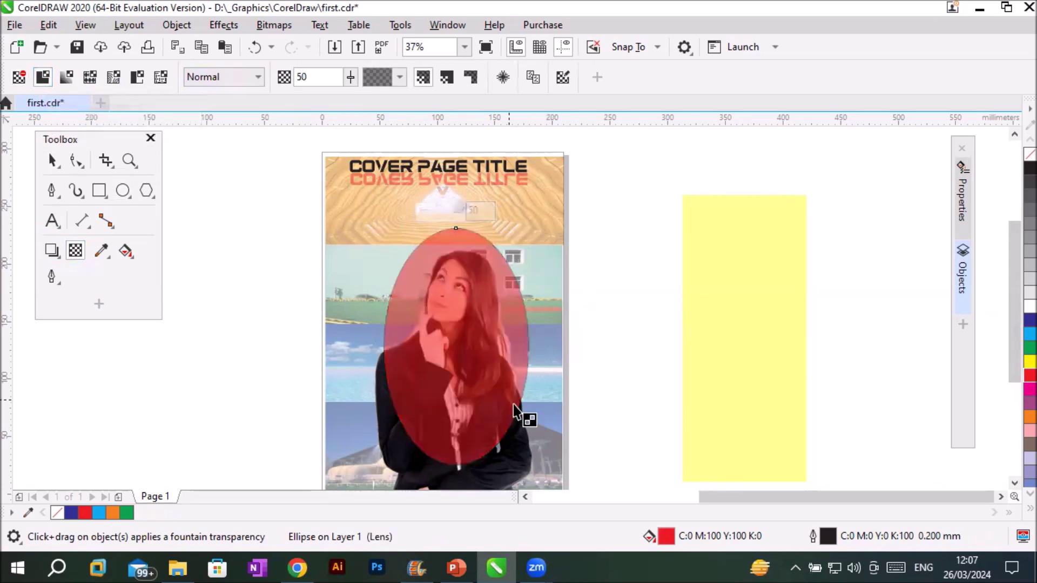
{"action": "scroll", "coordinate": [536, 406], "scroll_direction": "up", "scroll_amount": 1}
{"action": "scroll", "coordinate": [536, 406], "scroll_direction": "down", "scroll_amount": 1}
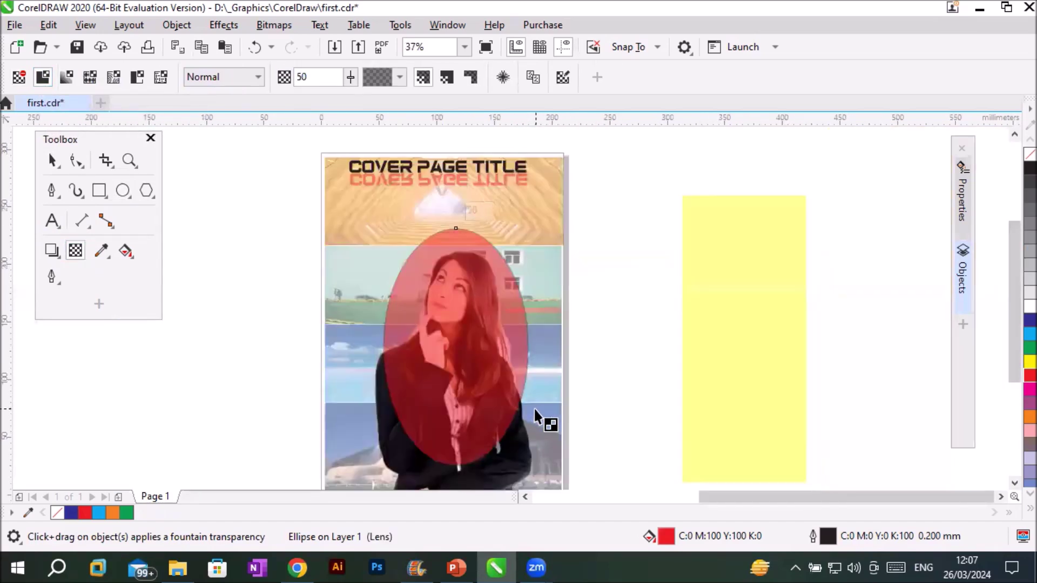
- Try the Multiply merge mode on the transparent ellipse and restore it to Normal
{"action": "left_click", "coordinate": [244, 76]}
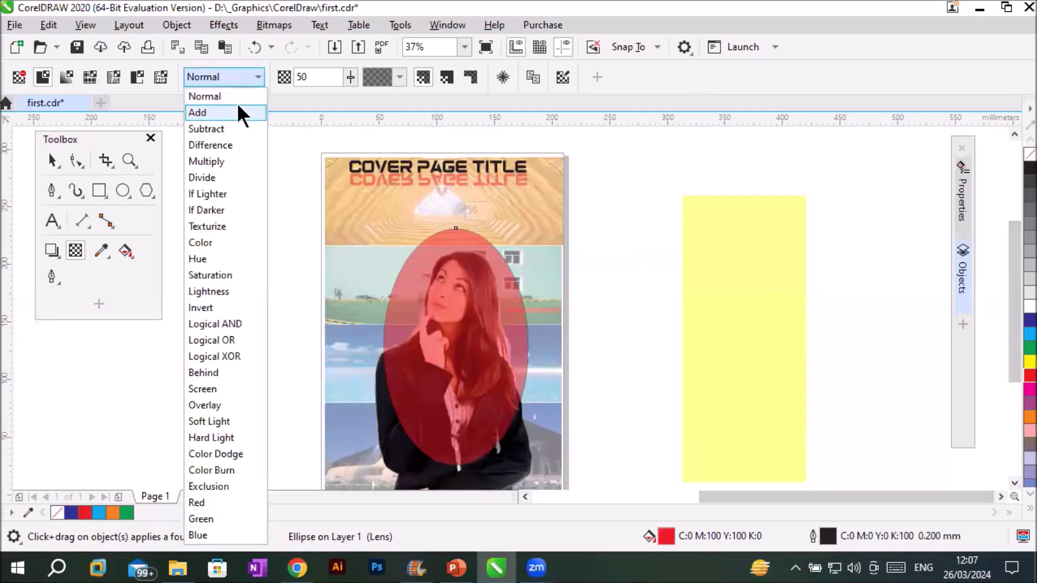
{"action": "left_click", "coordinate": [233, 161]}
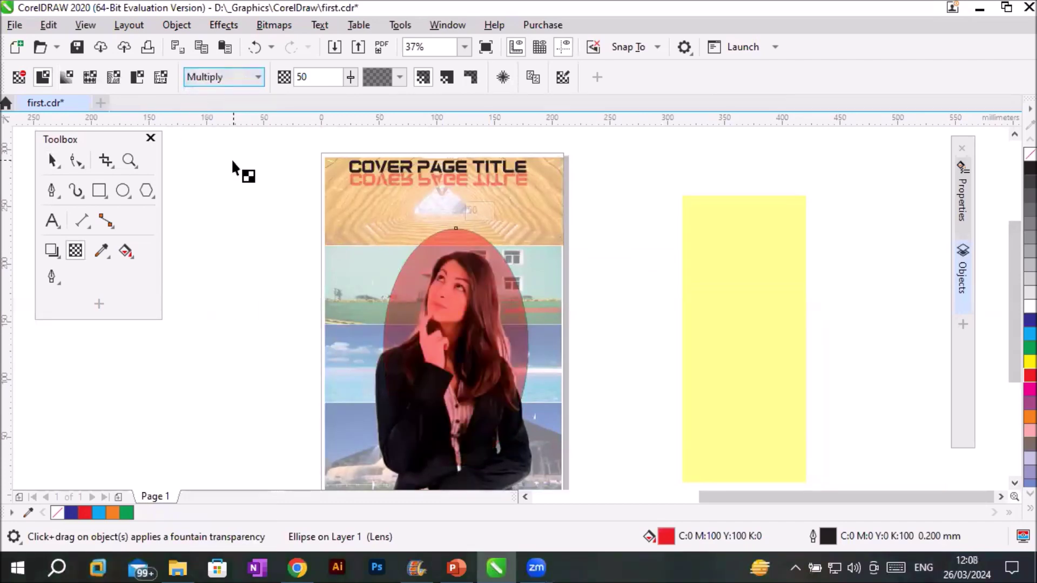
{"action": "left_click", "coordinate": [258, 78]}
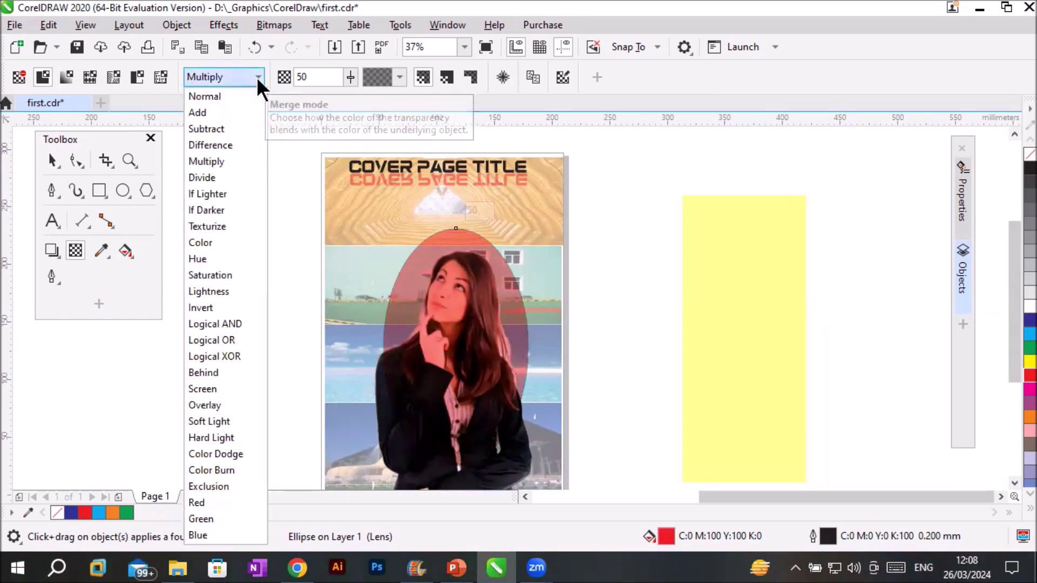
{"action": "left_click", "coordinate": [221, 96]}
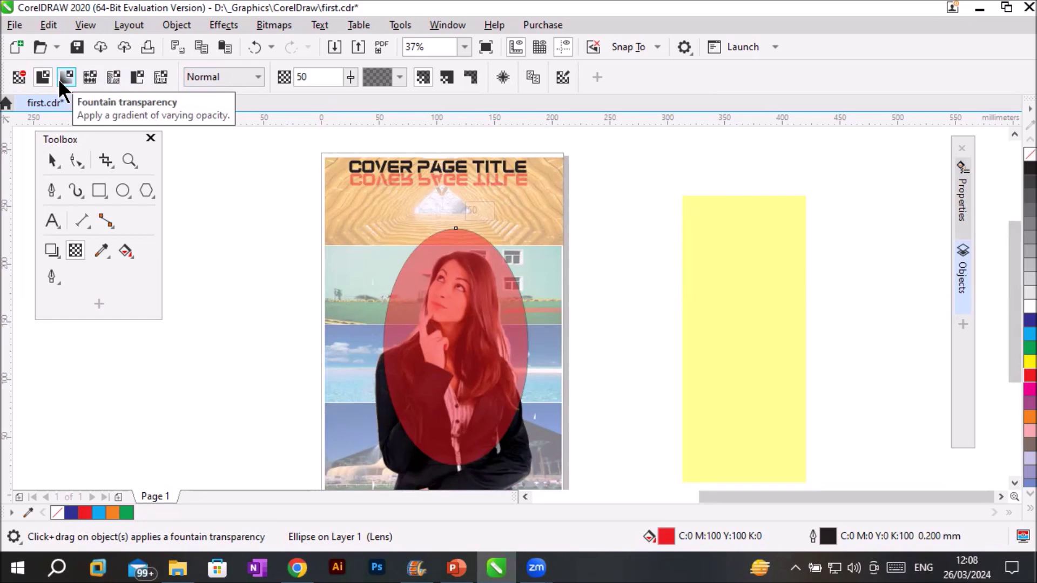
- Add the Arial heading "Fountain Fill" on a new second page, enlarge it to about 91 pt and place it centrally above the page
{"action": "scroll", "coordinate": [265, 297], "scroll_direction": "down", "scroll_amount": 2}
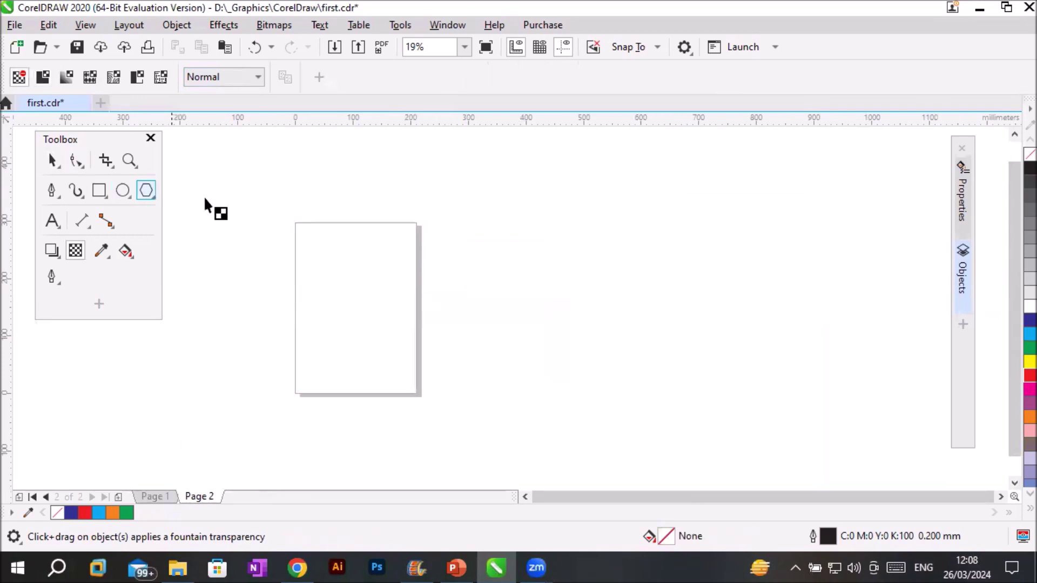
{"action": "scroll", "coordinate": [215, 199], "scroll_direction": "up", "scroll_amount": 2}
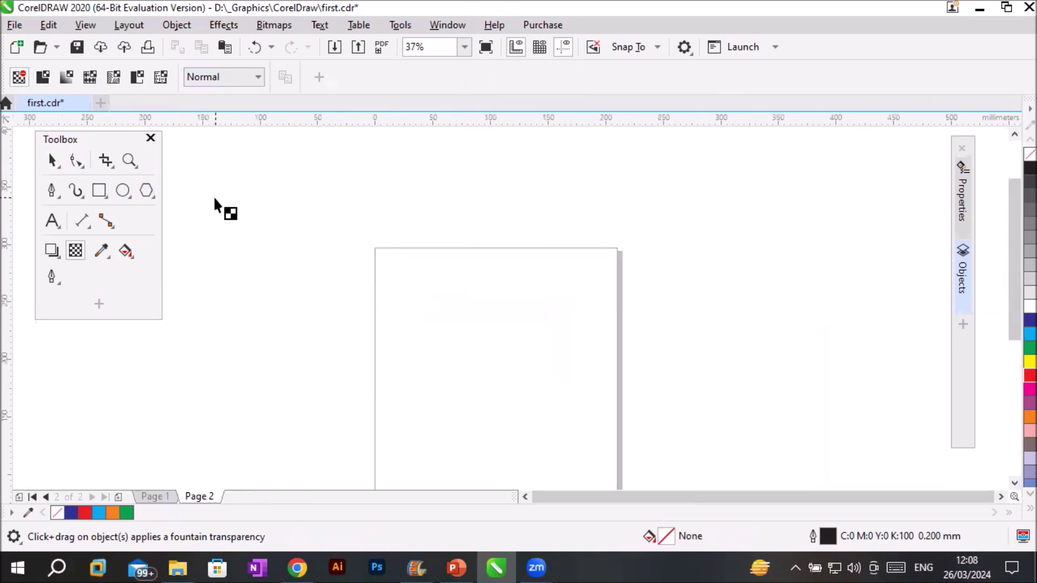
{"action": "left_click", "coordinate": [52, 221]}
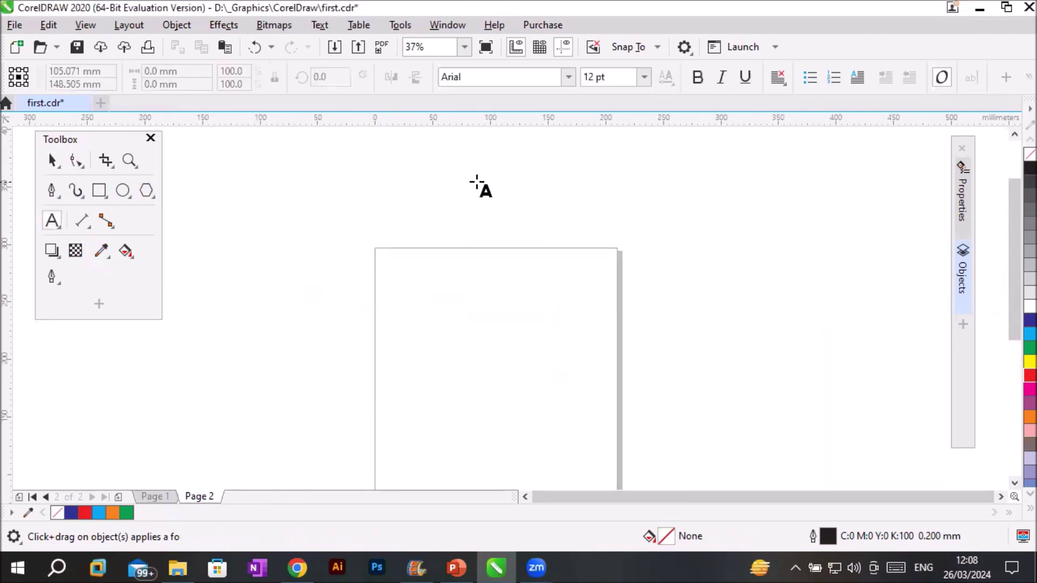
{"action": "left_click", "coordinate": [440, 209]}
{"action": "type", "text": "Founta"}
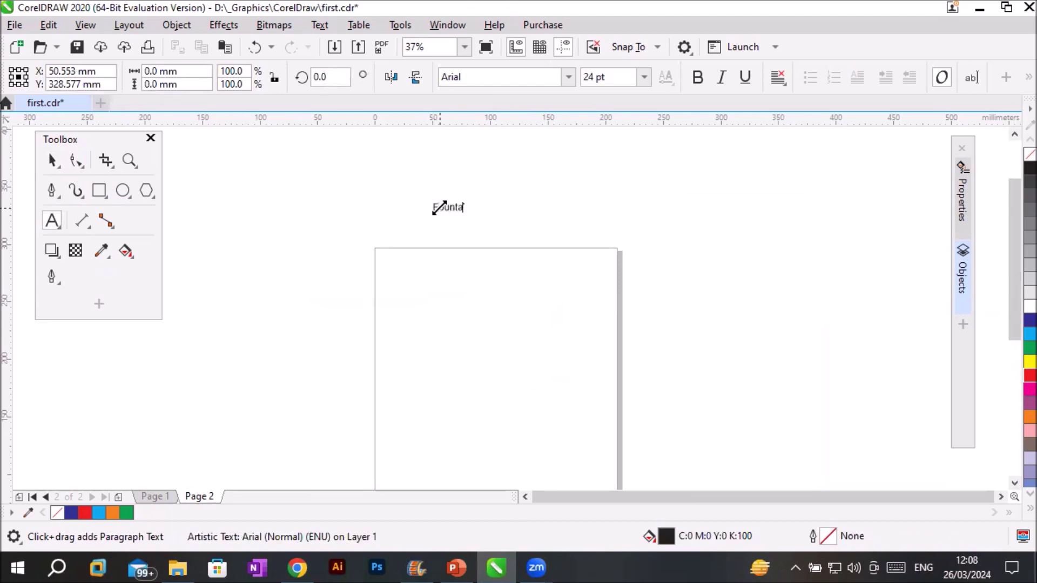
{"action": "type", "text": "in Fill"}
{"action": "key", "text": "Escape"}
{"action": "left_click_drag", "start_coordinate": [493, 213], "coordinate": [634, 268]}
{"action": "left_click", "coordinate": [51, 160]}
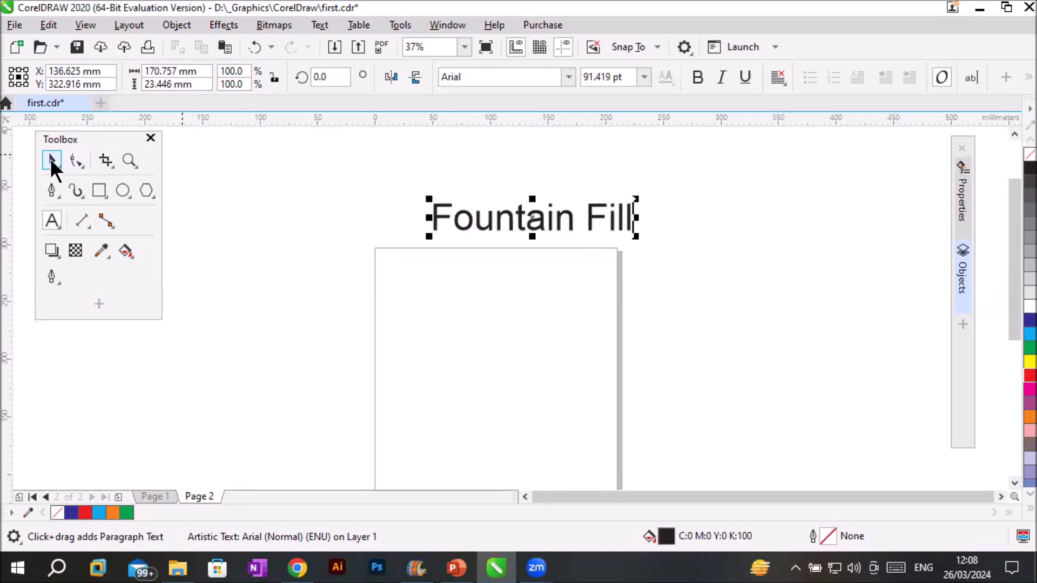
{"action": "left_click_drag", "start_coordinate": [518, 218], "coordinate": [479, 225]}
- Create a page-sized rectangle of 210 by 297 mm on the second page and fill it with blue, C:100 M:100 Y:0 K:0
{"action": "left_click", "coordinate": [1015, 483]}
{"action": "left_click", "coordinate": [1014, 483]}
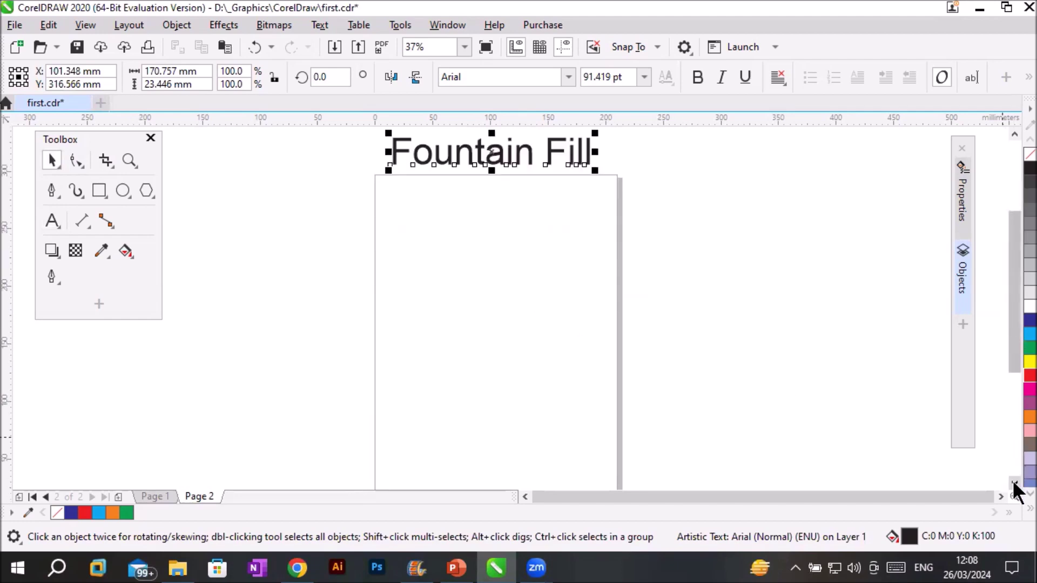
{"action": "left_click", "coordinate": [1014, 483]}
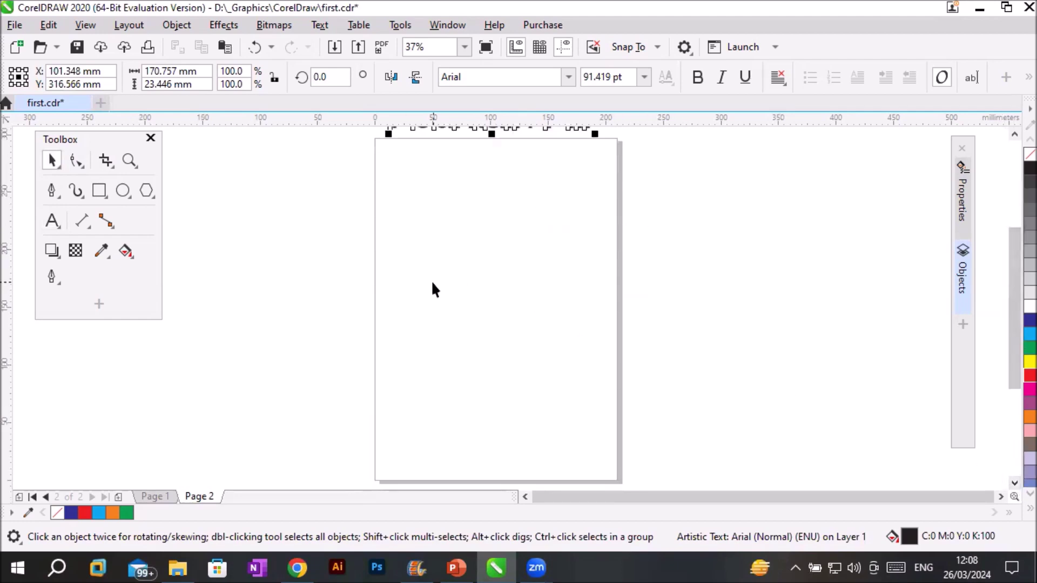
{"action": "double_click", "coordinate": [104, 190]}
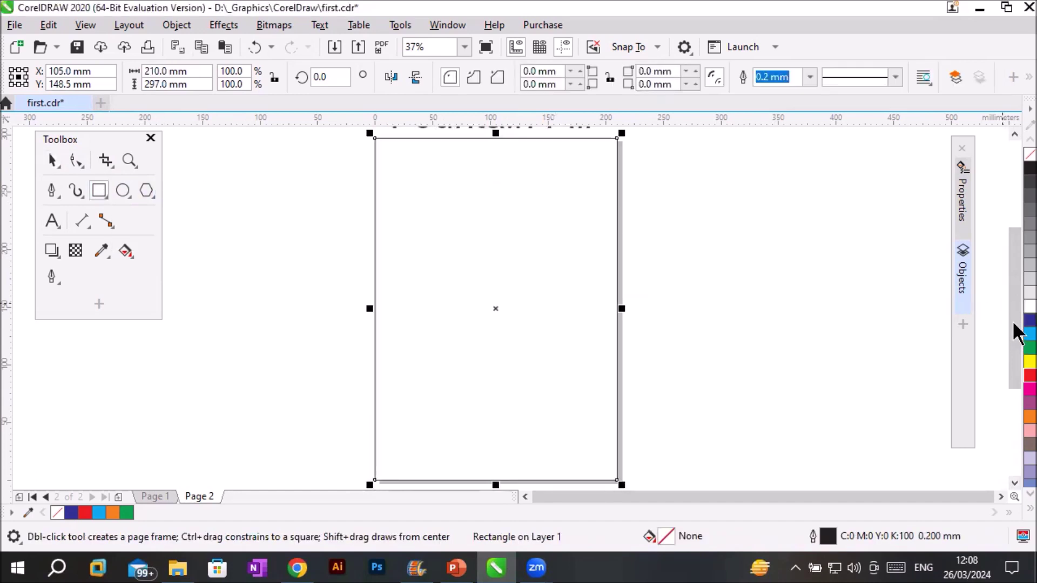
{"action": "left_click", "coordinate": [1030, 321]}
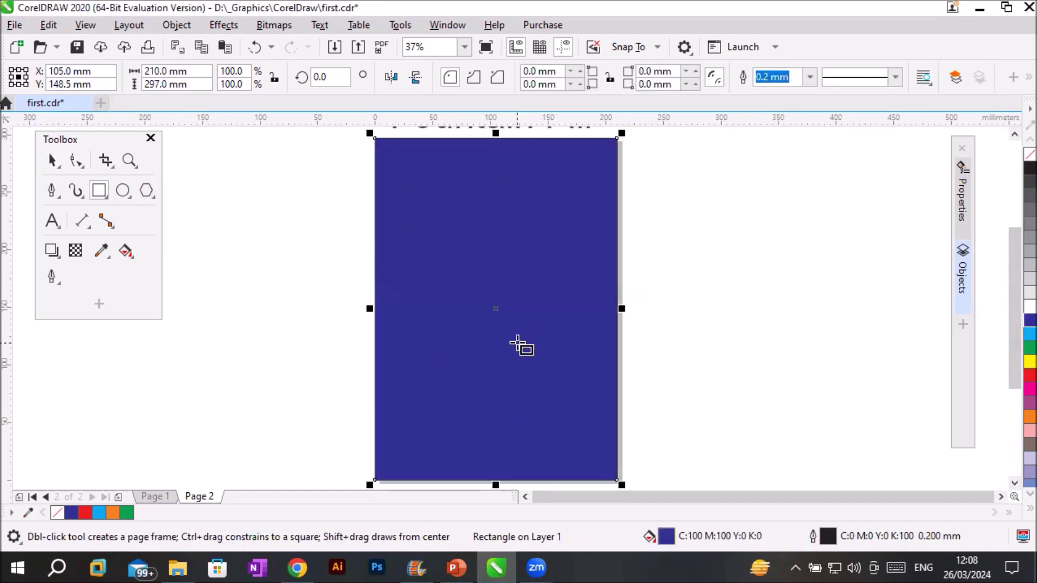
- Apply a linear fountain transparency to the blue rectangle on the second page, fading from the page's left edge to its right edge
{"action": "left_click", "coordinate": [71, 252]}
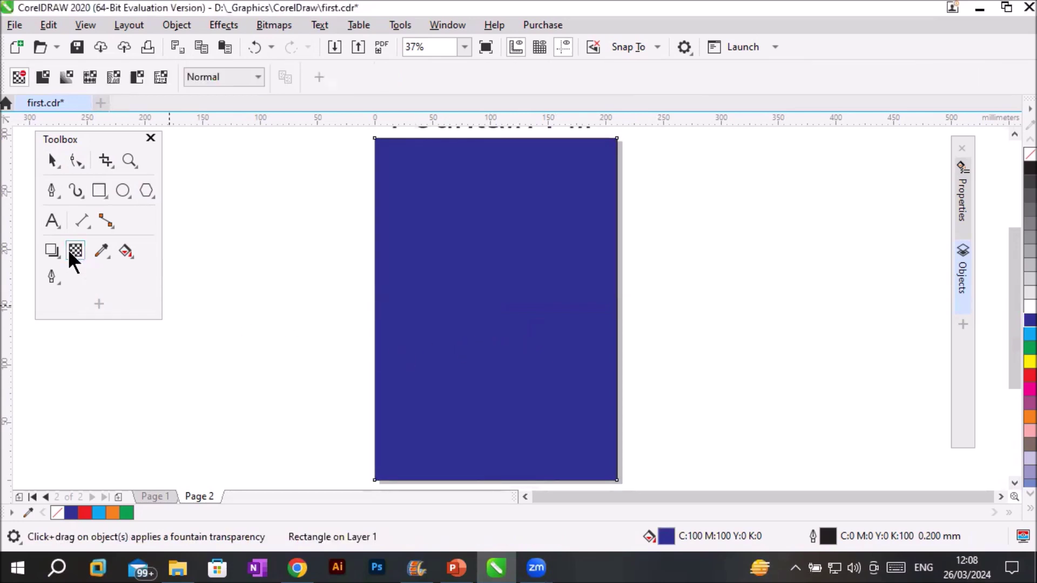
{"action": "left_click", "coordinate": [66, 77]}
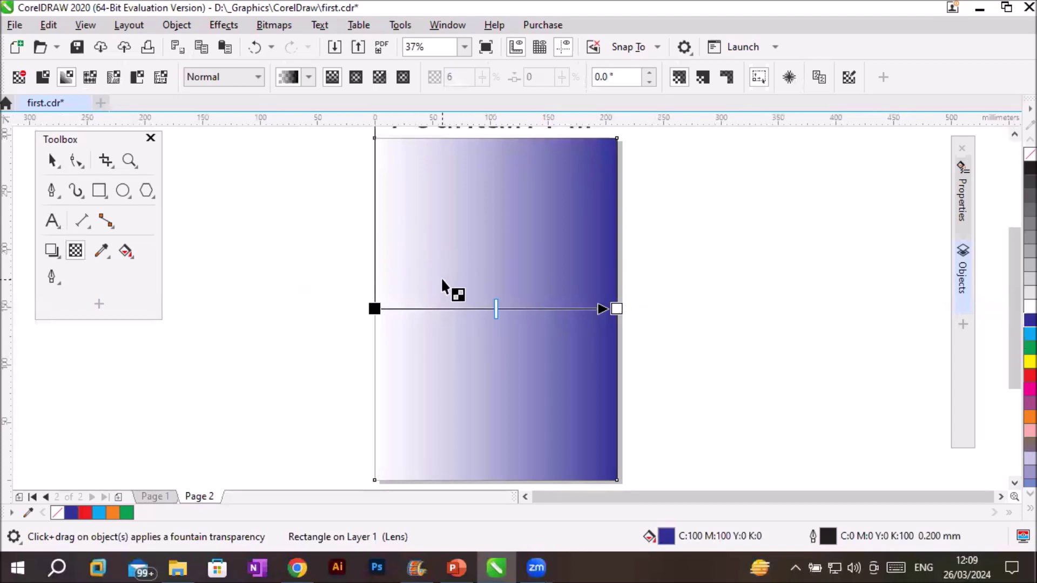
{"action": "scroll", "coordinate": [659, 279], "scroll_direction": "down", "scroll_amount": 2}
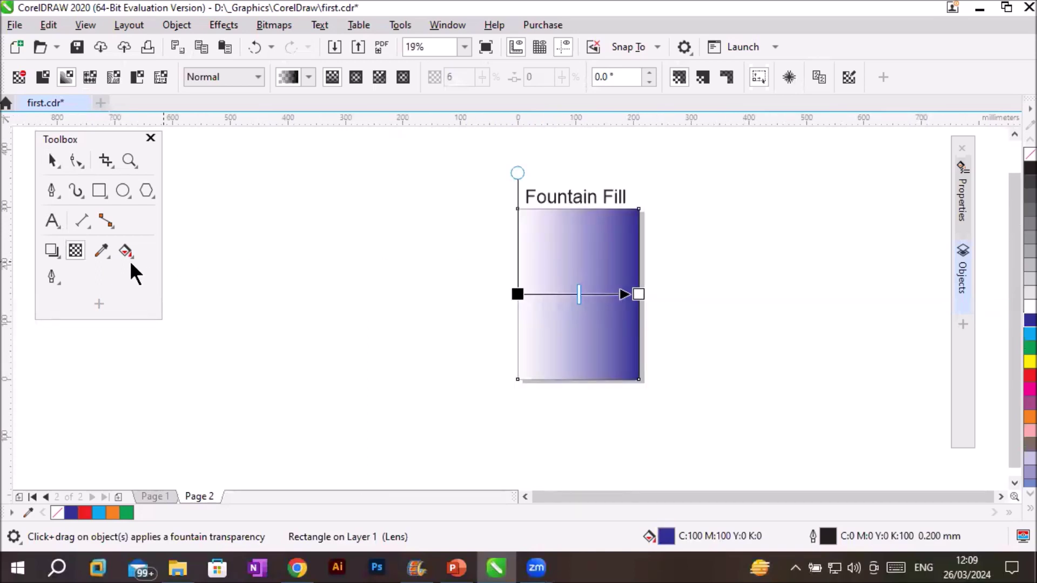
- Import the spiral staircase JPG photo and place it over the second page at about 231 by 304 mm
{"action": "left_click", "coordinate": [14, 27]}
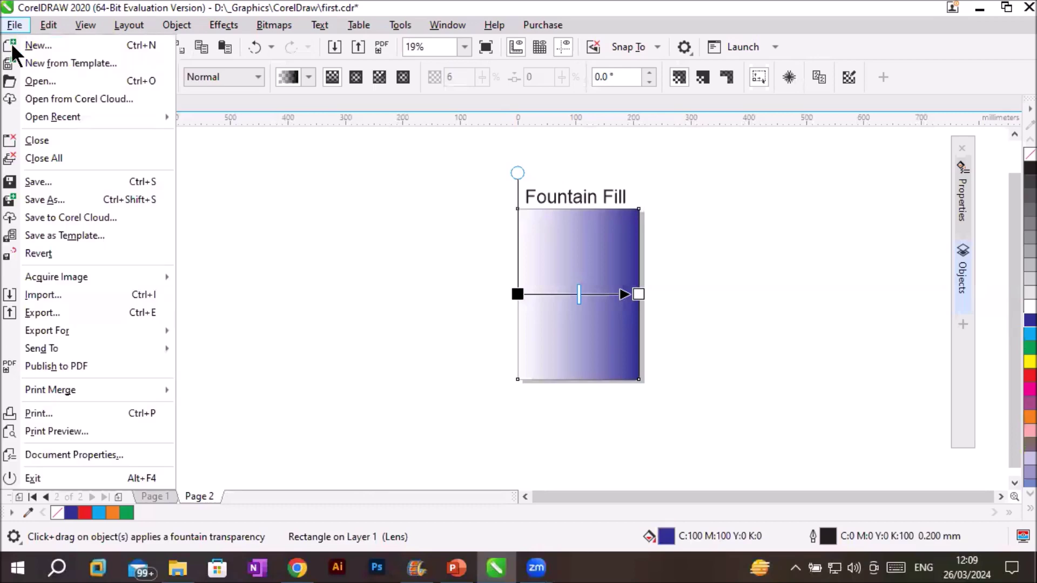
{"action": "left_click", "coordinate": [83, 295]}
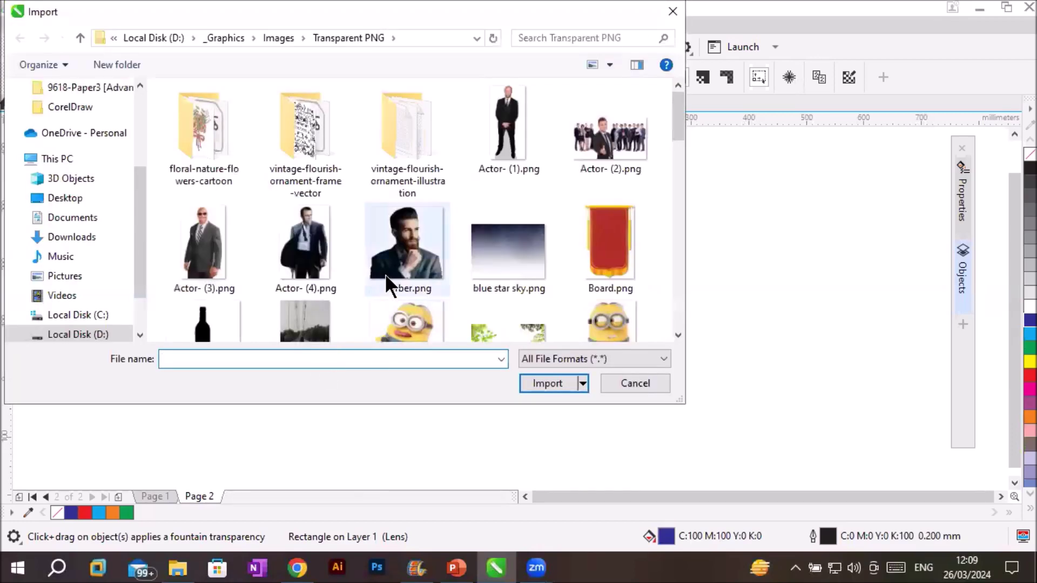
{"action": "scroll", "coordinate": [385, 275], "scroll_direction": "down", "scroll_amount": 5}
{"action": "double_click", "coordinate": [410, 280]}
{"action": "key", "text": "Return"}
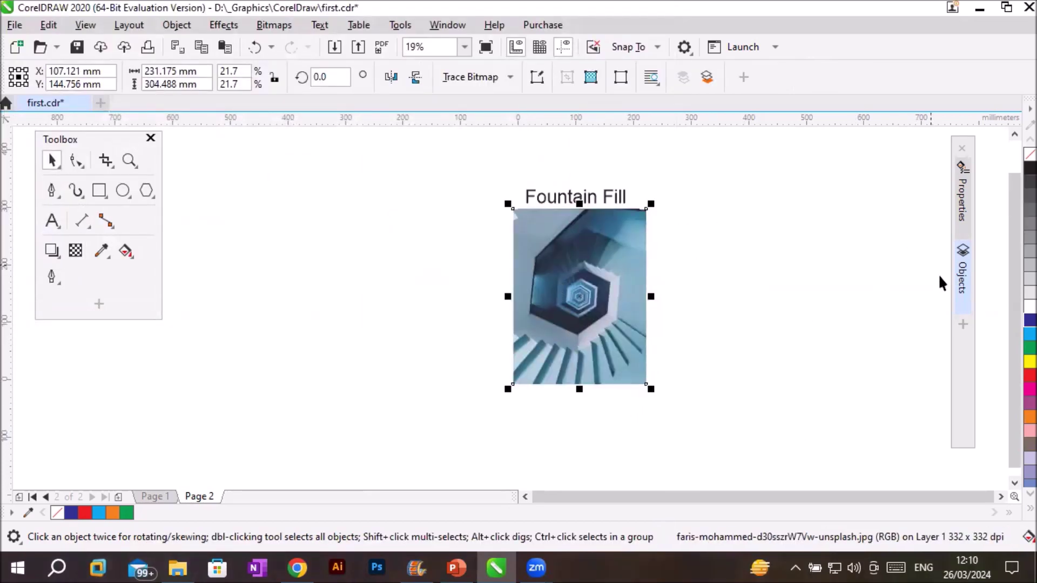
- Move the staircase photo below the rectangle in the stacking order of Layer 1 on Page 2
{"action": "left_click", "coordinate": [963, 281]}
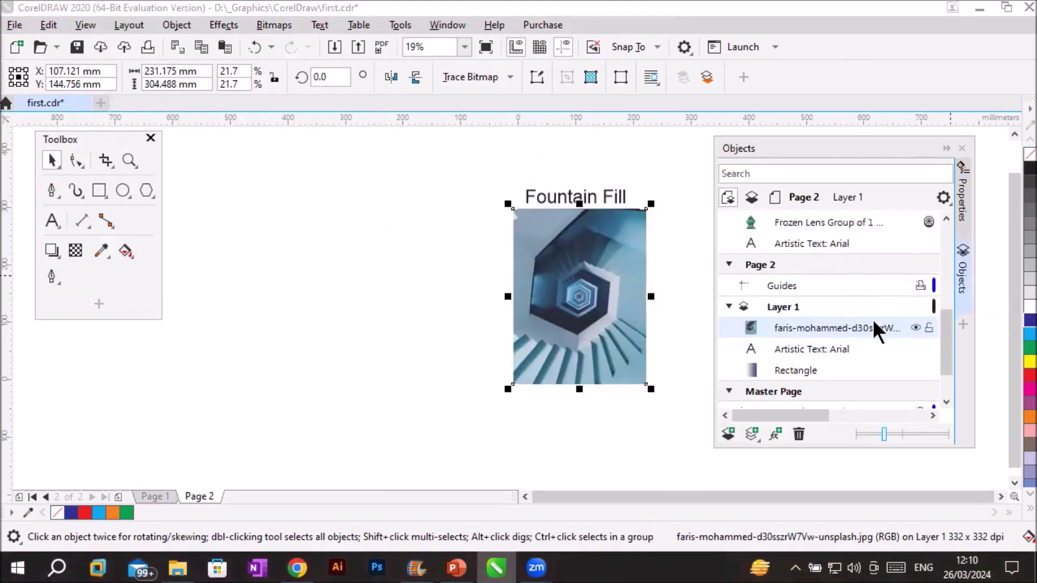
{"action": "left_click_drag", "start_coordinate": [821, 328], "coordinate": [811, 365]}
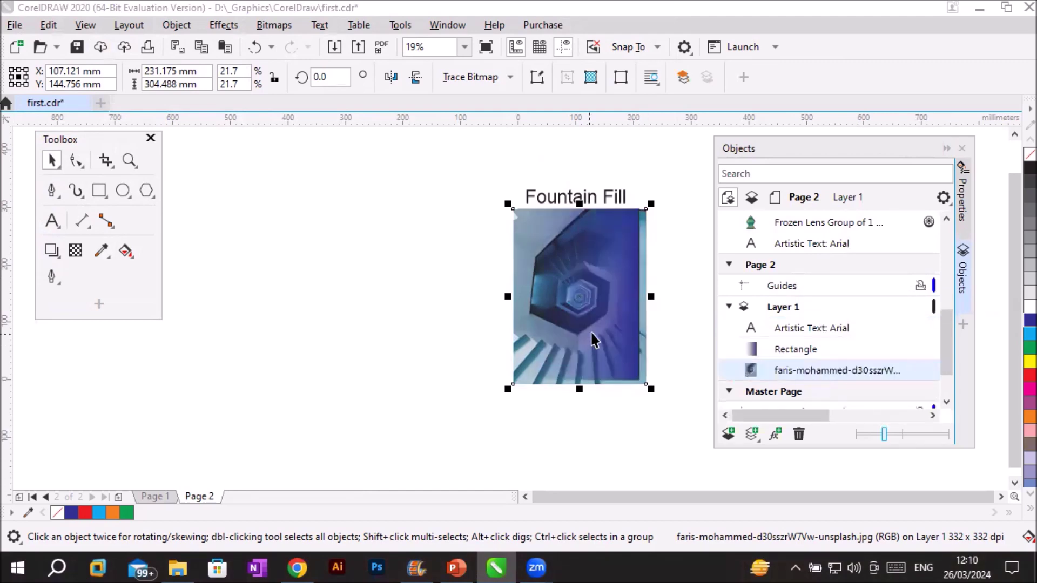
{"action": "left_click", "coordinate": [371, 300]}
{"action": "scroll", "coordinate": [627, 297], "scroll_direction": "up", "scroll_amount": 2}
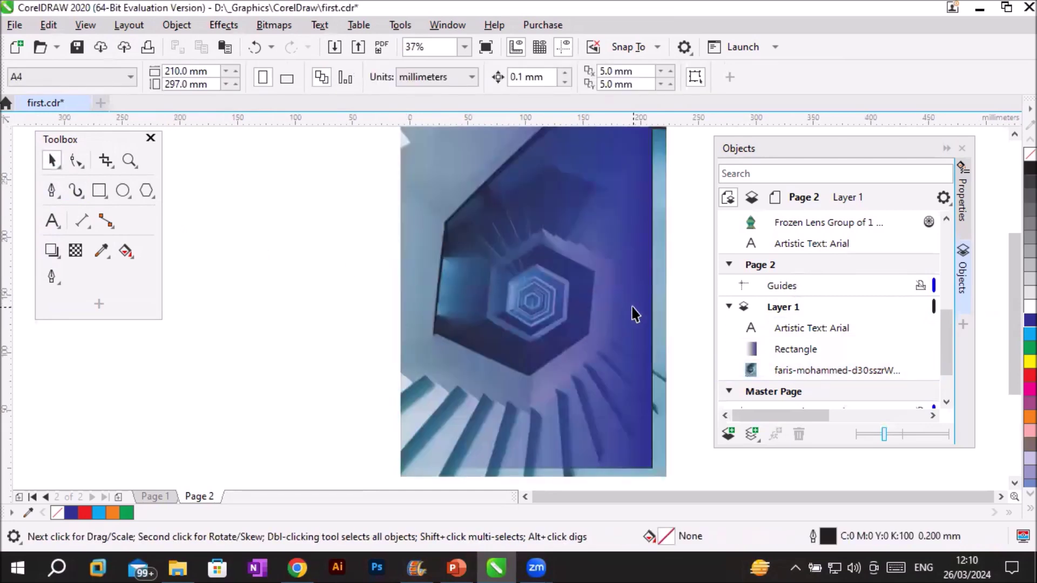
{"action": "scroll", "coordinate": [635, 313], "scroll_direction": "down", "scroll_amount": 2}
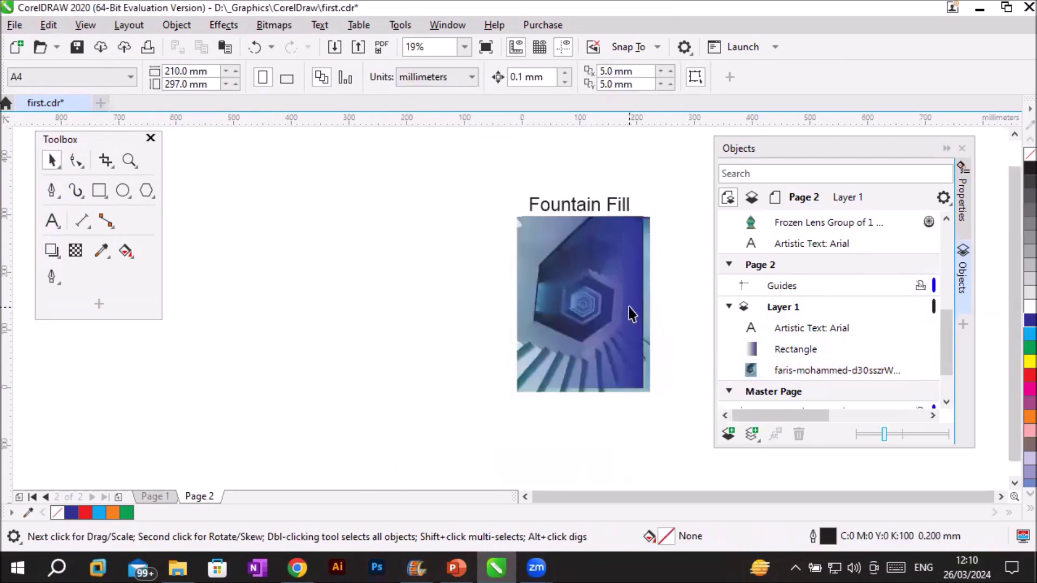
- Widen the transparent rectangle to about 223 mm so it reaches the photo's right edge
{"action": "left_click", "coordinate": [644, 307]}
{"action": "left_click_drag", "start_coordinate": [651, 304], "coordinate": [661, 305]}
{"action": "left_click", "coordinate": [668, 345]}
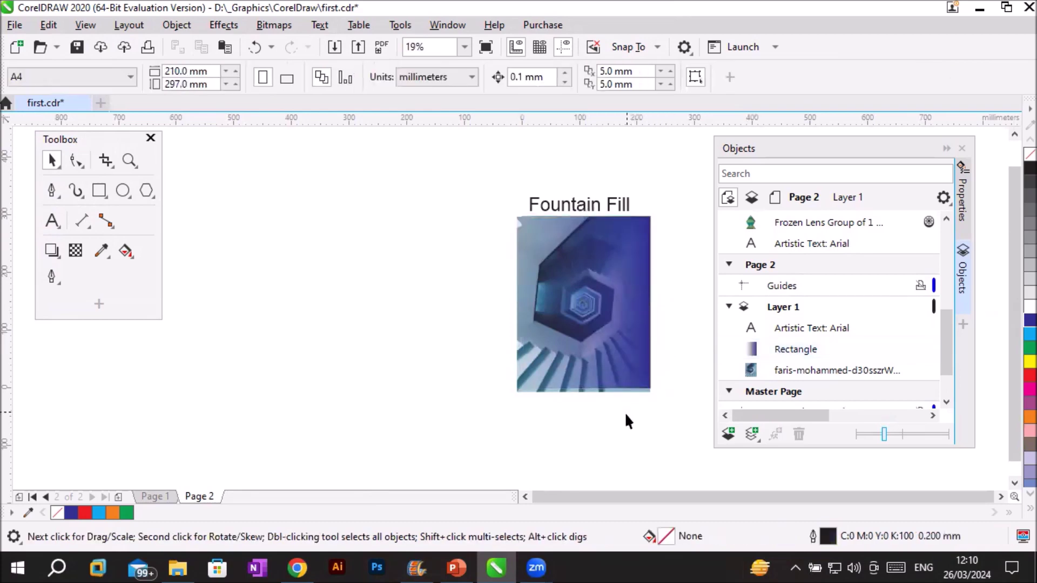
- Change the fill of the transparent rectangle over the photo to red, C:0 M:100 Y:100 K:0
{"action": "left_click", "coordinate": [591, 310]}
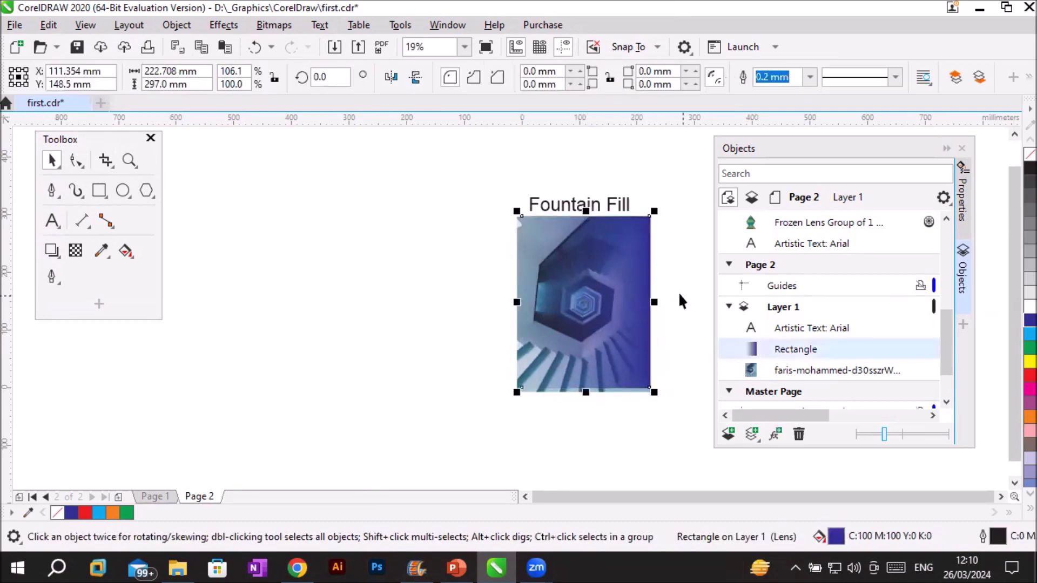
{"action": "left_click", "coordinate": [128, 161]}
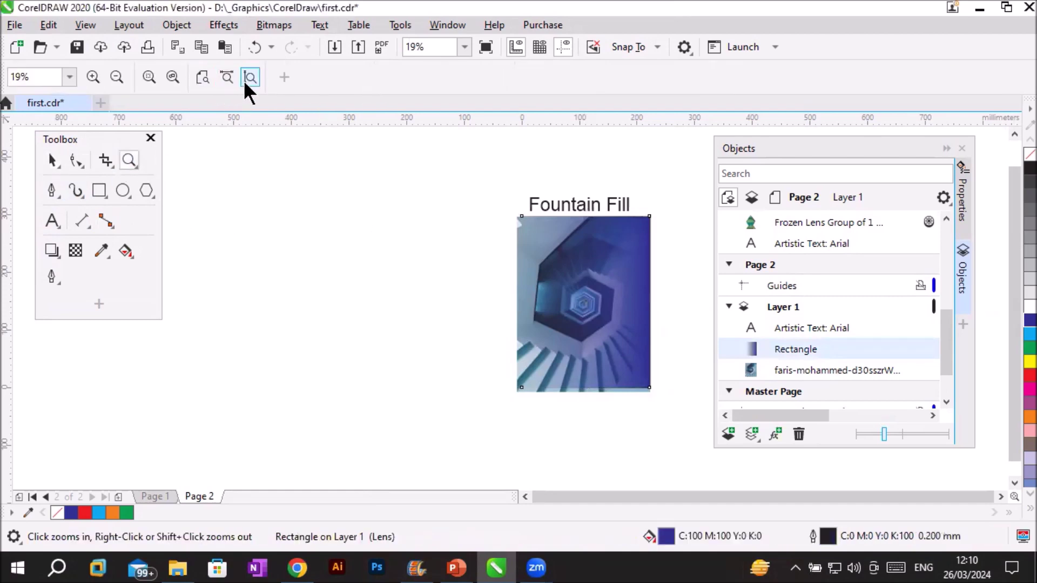
{"action": "left_click", "coordinate": [250, 78]}
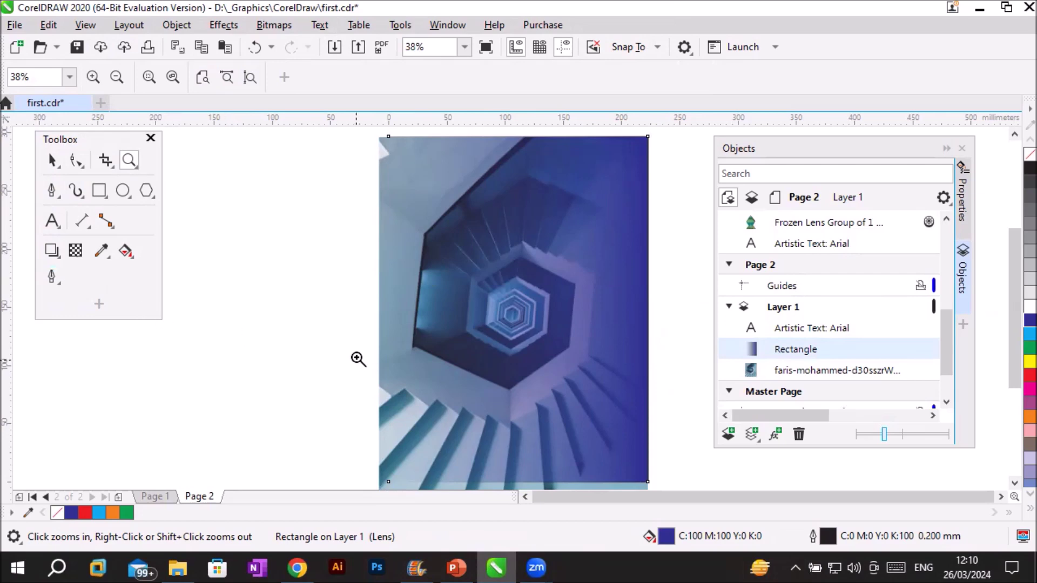
{"action": "left_click", "coordinate": [52, 160]}
{"action": "left_click", "coordinate": [589, 254]}
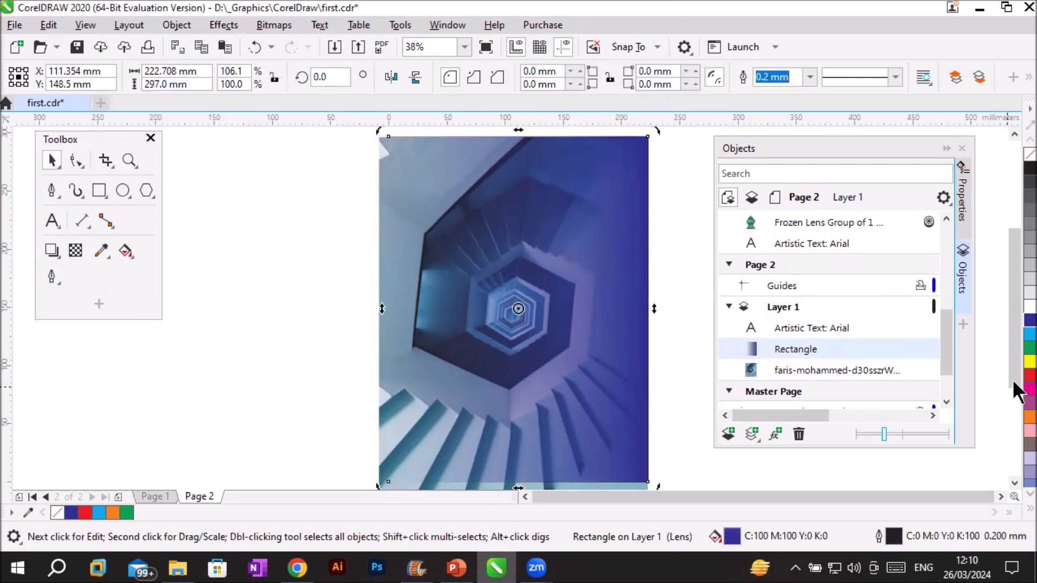
{"action": "left_click", "coordinate": [1030, 375]}
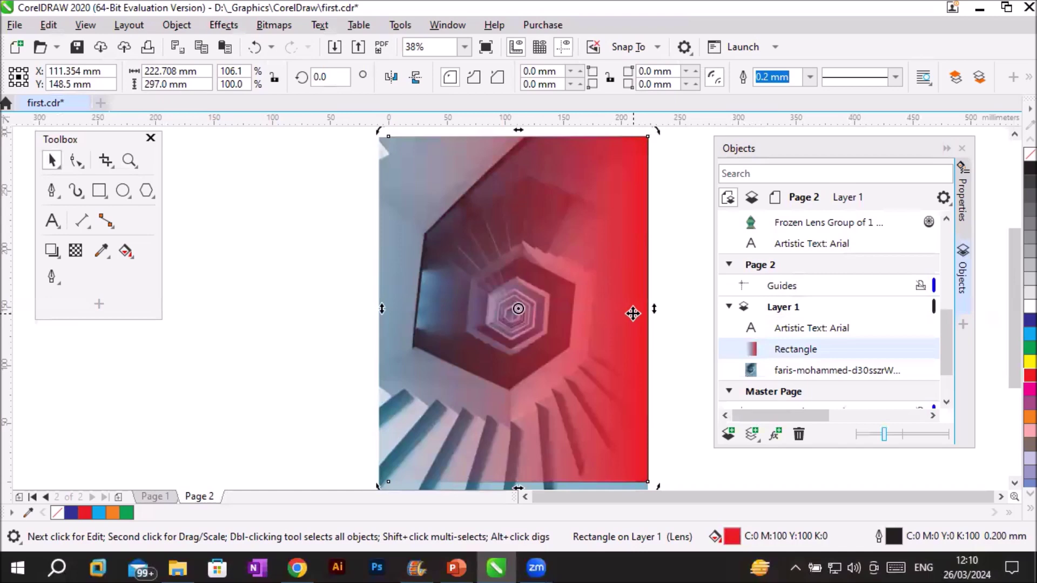
{"action": "left_click", "coordinate": [74, 251]}
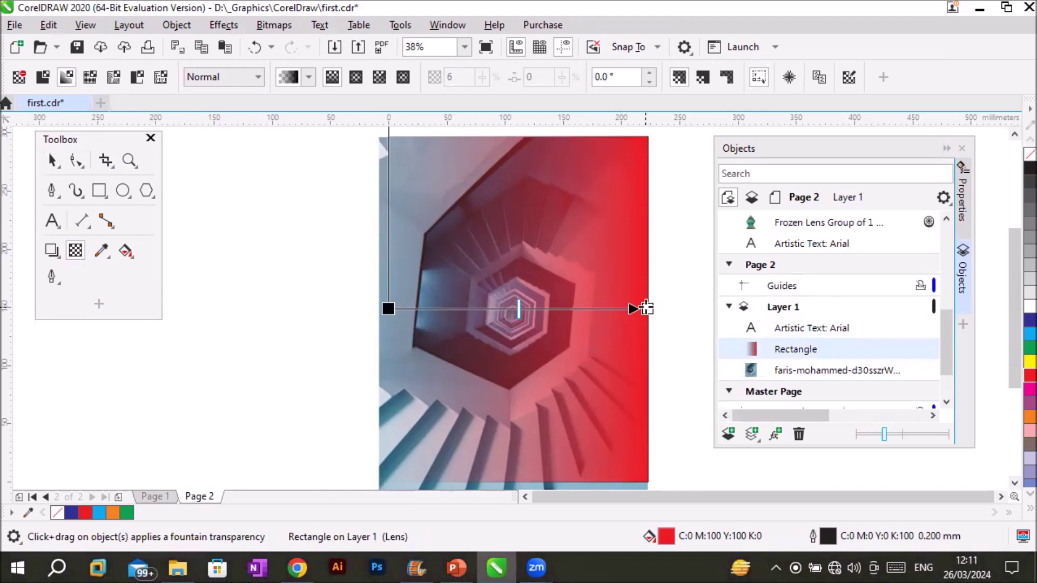
{"action": "scroll", "coordinate": [646, 307], "scroll_direction": "down", "scroll_amount": 2}
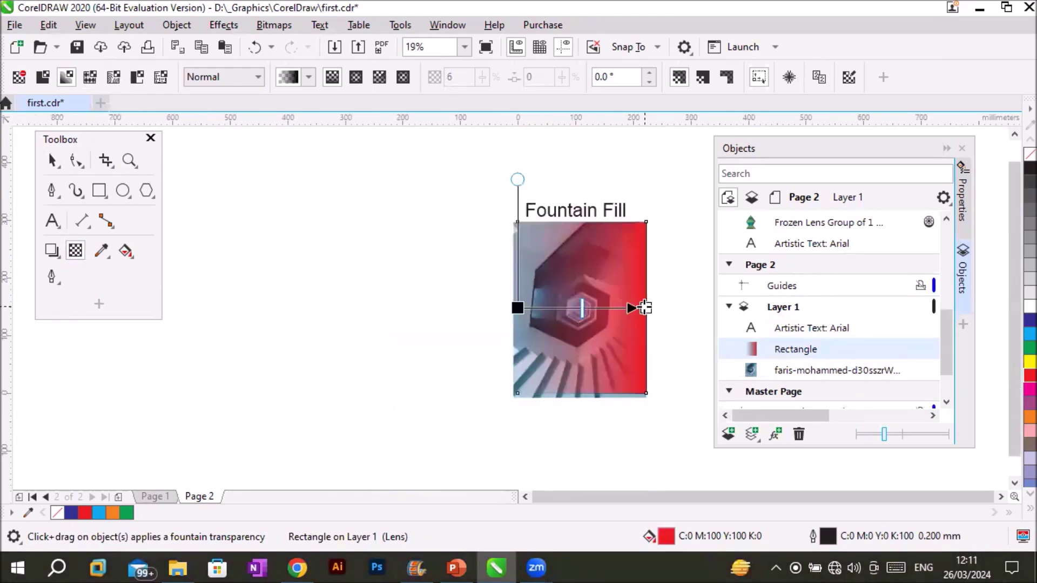
{"action": "scroll", "coordinate": [670, 306], "scroll_direction": "up", "scroll_amount": 2}
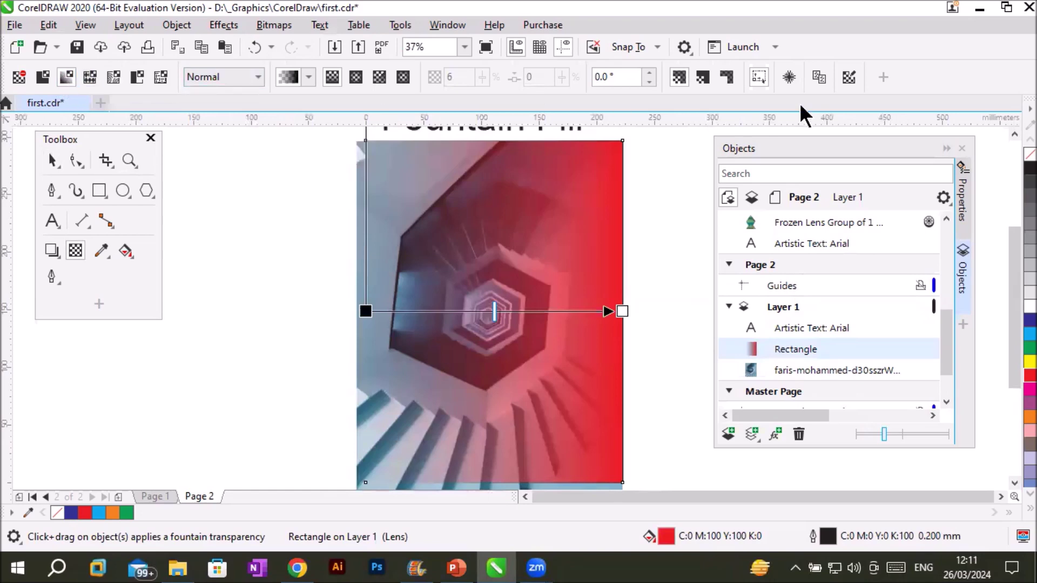
{"action": "left_click", "coordinate": [850, 77]}
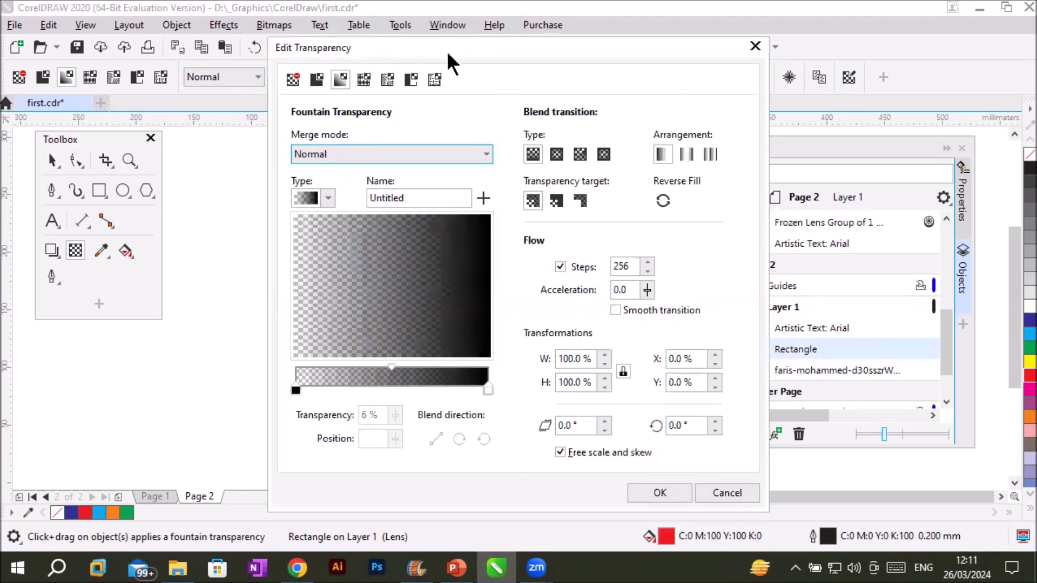
{"action": "left_click_drag", "start_coordinate": [447, 50], "coordinate": [719, 51]}
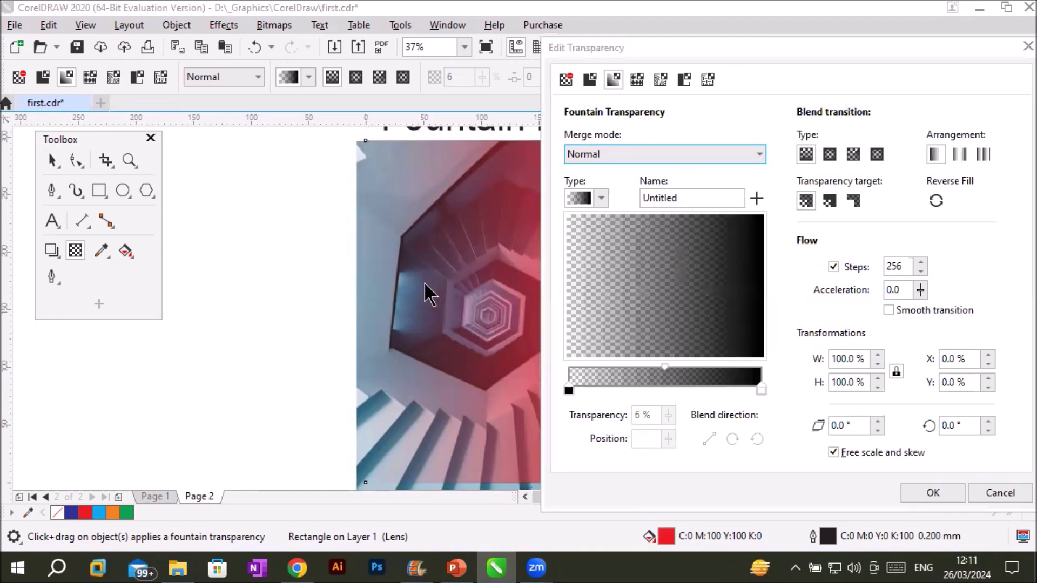
{"action": "left_click", "coordinate": [1016, 48]}
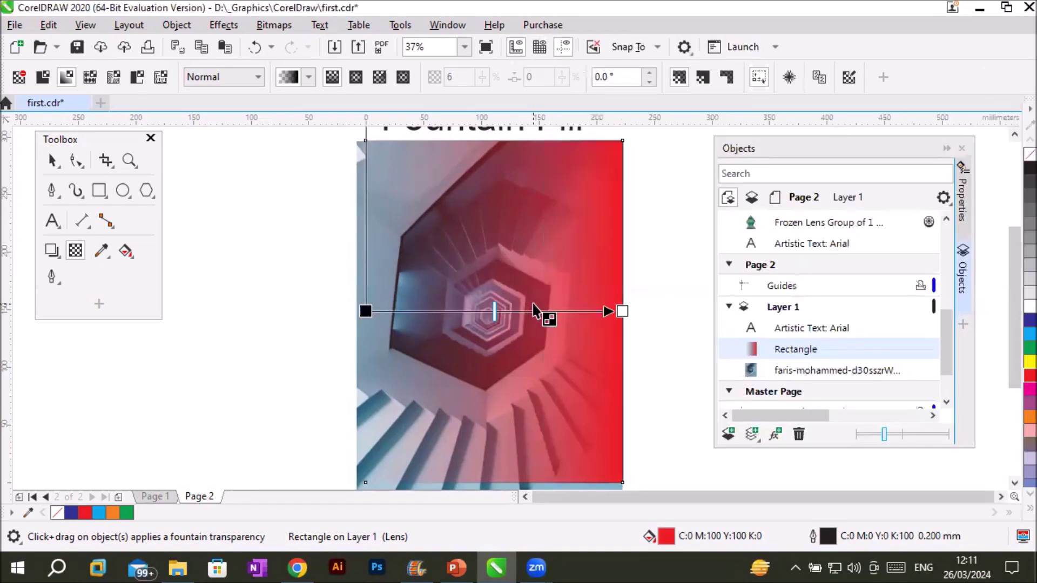
- Open the Edit Transparency settings for the red rectangle and arrange the dialog beside the artwork so both can be seen
{"action": "key", "text": "h"}
{"action": "left_click_drag", "start_coordinate": [508, 327], "coordinate": [320, 310]}
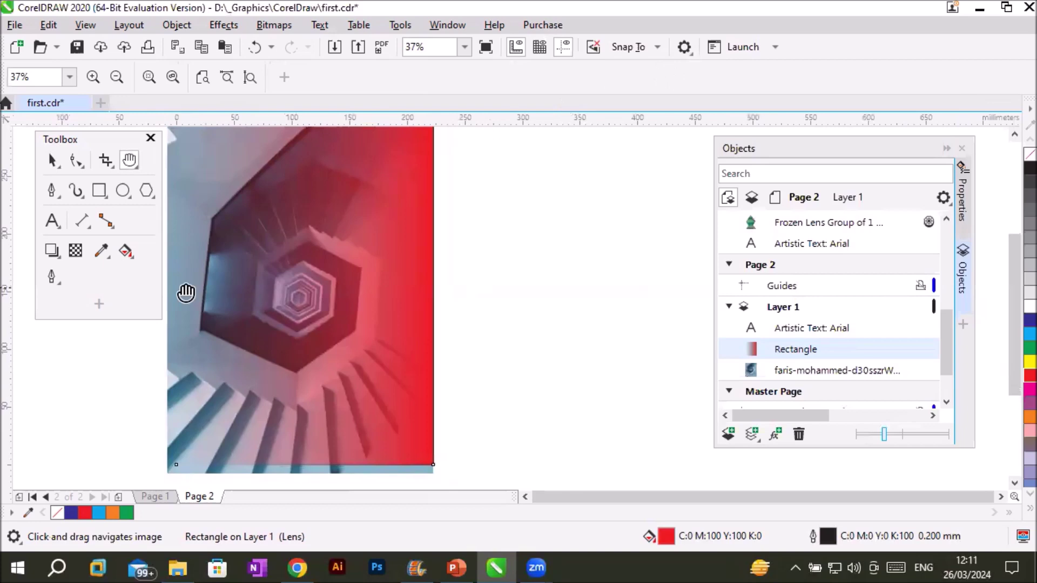
{"action": "left_click", "coordinate": [74, 252]}
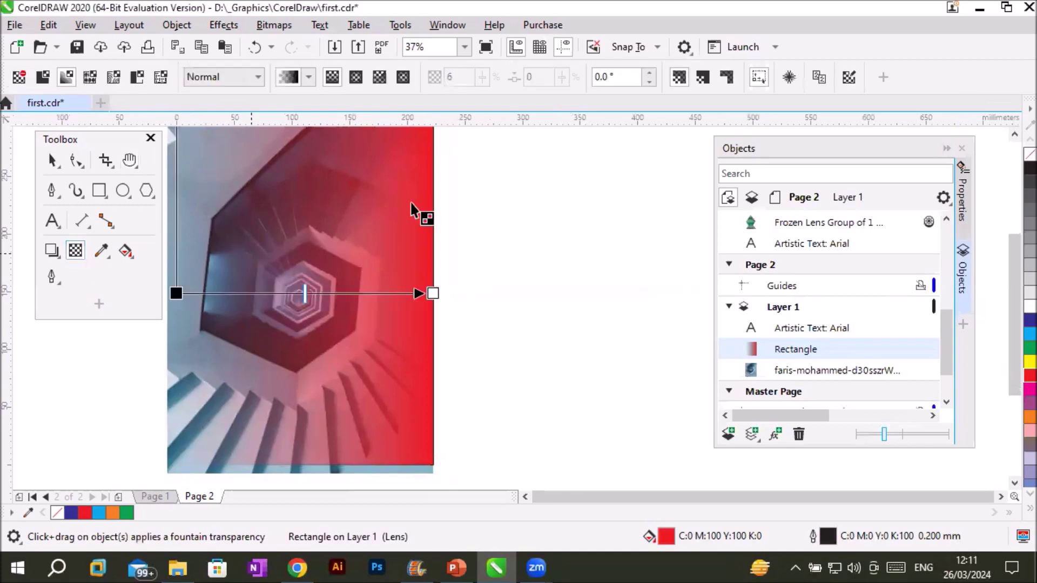
{"action": "left_click", "coordinate": [847, 75]}
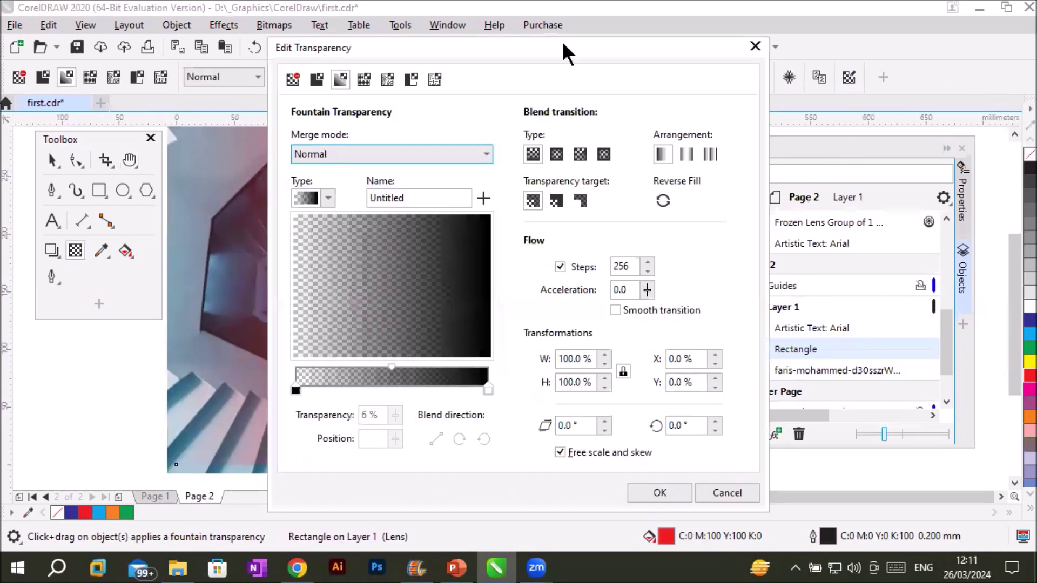
{"action": "left_click_drag", "start_coordinate": [512, 49], "coordinate": [721, 52]}
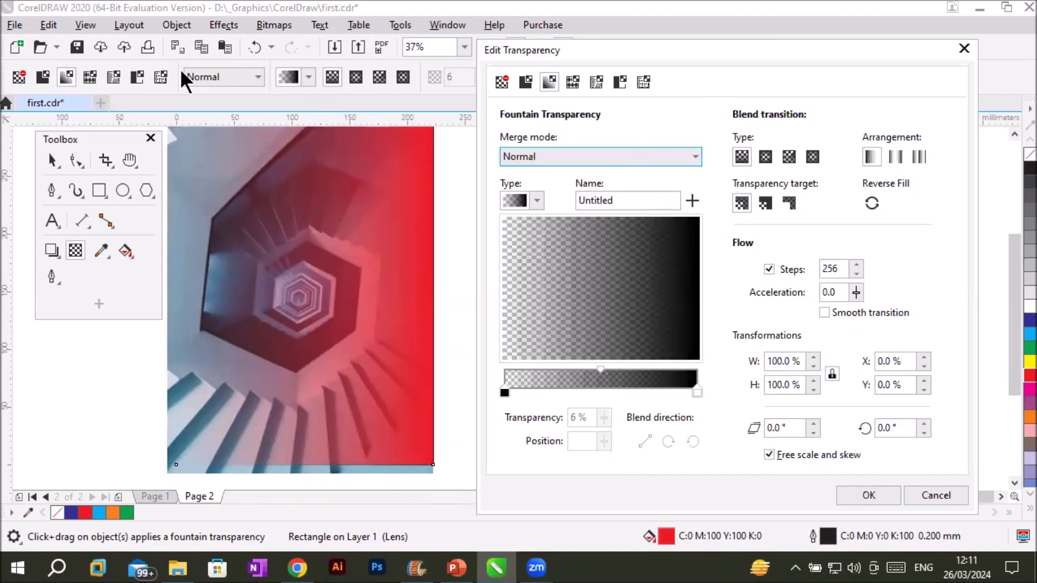
- Try no transparency and a uniform transparency of 50 on the red rectangle, and restore the fountain transparency
{"action": "left_click", "coordinate": [501, 82]}
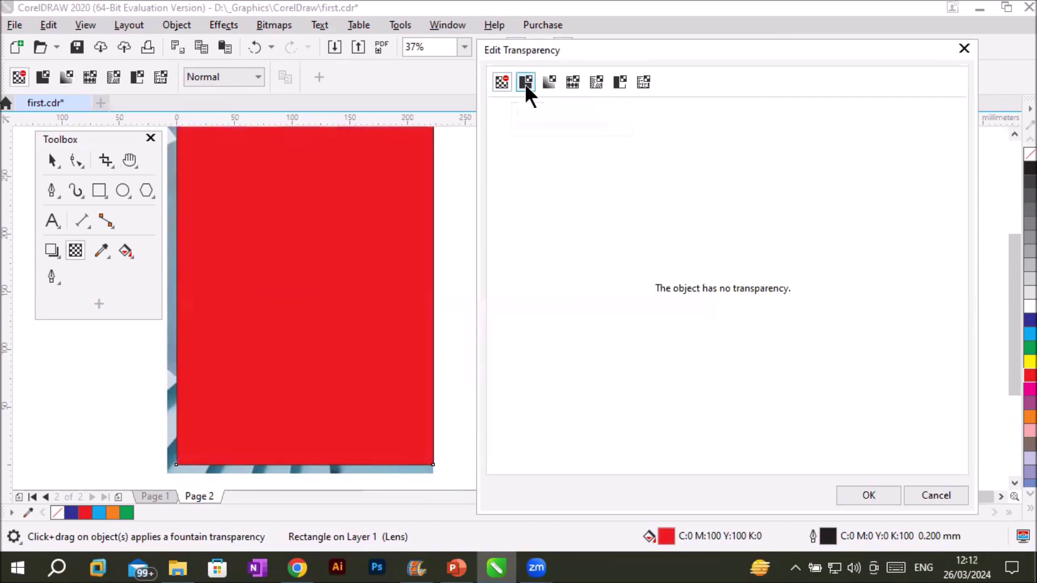
{"action": "left_click", "coordinate": [525, 83]}
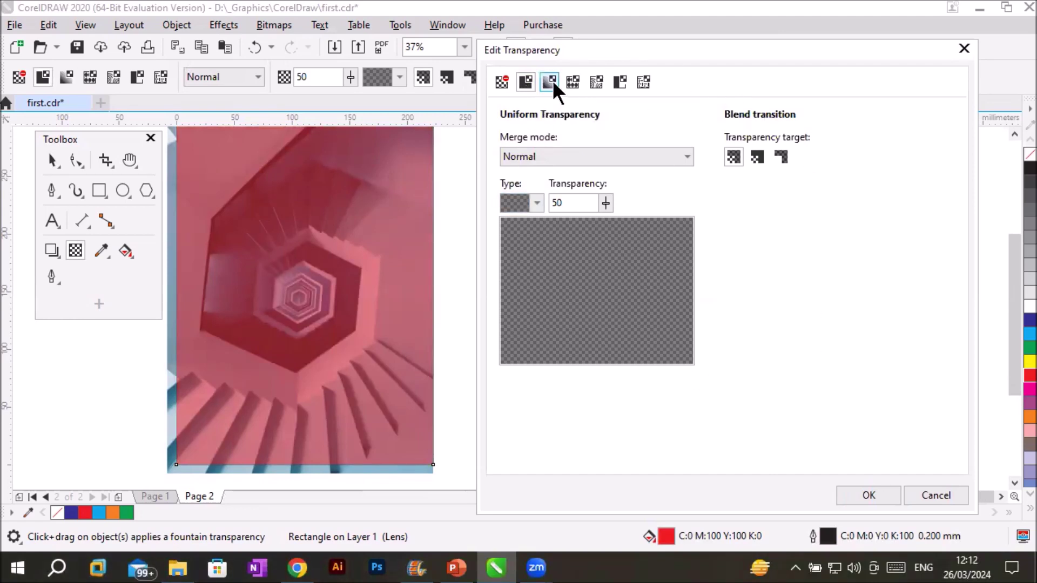
{"action": "left_click", "coordinate": [551, 81]}
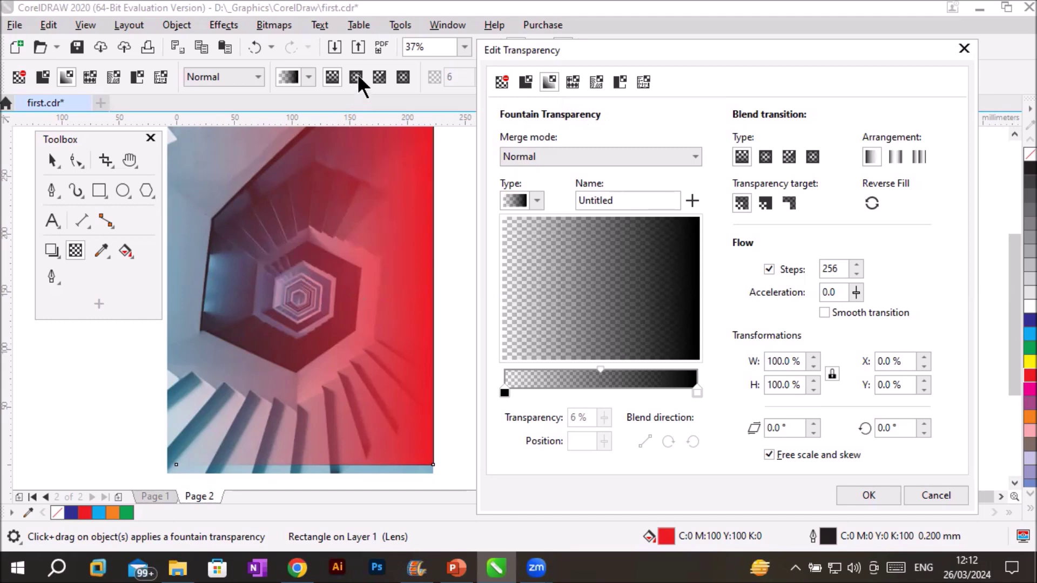
- Try the elliptical, conical and rectangular fountain types on the red rectangle's transparency and restore the linear type
{"action": "left_click", "coordinate": [763, 155]}
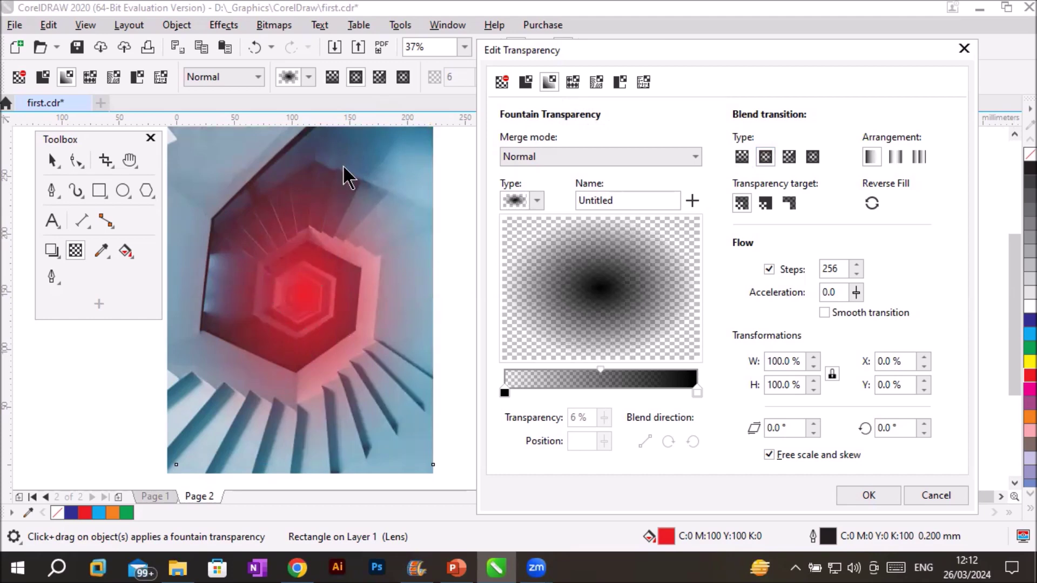
{"action": "left_click", "coordinate": [788, 154]}
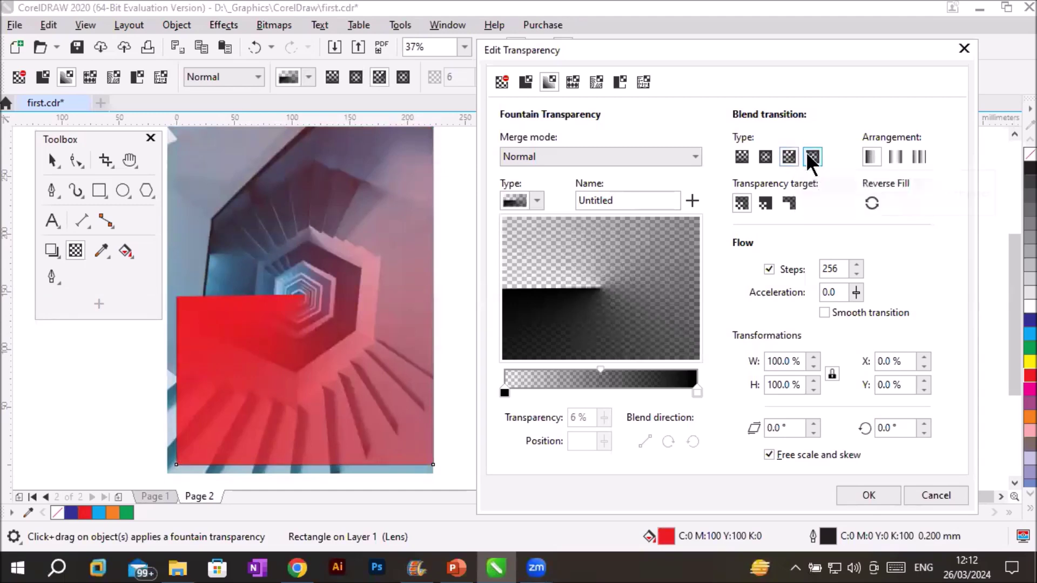
{"action": "left_click", "coordinate": [811, 155]}
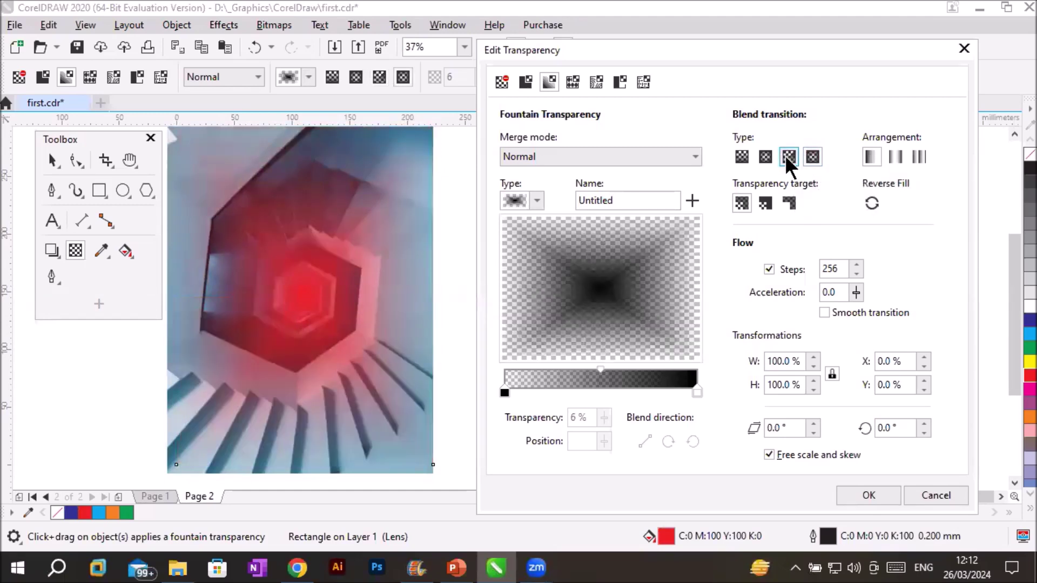
{"action": "left_click", "coordinate": [786, 155]}
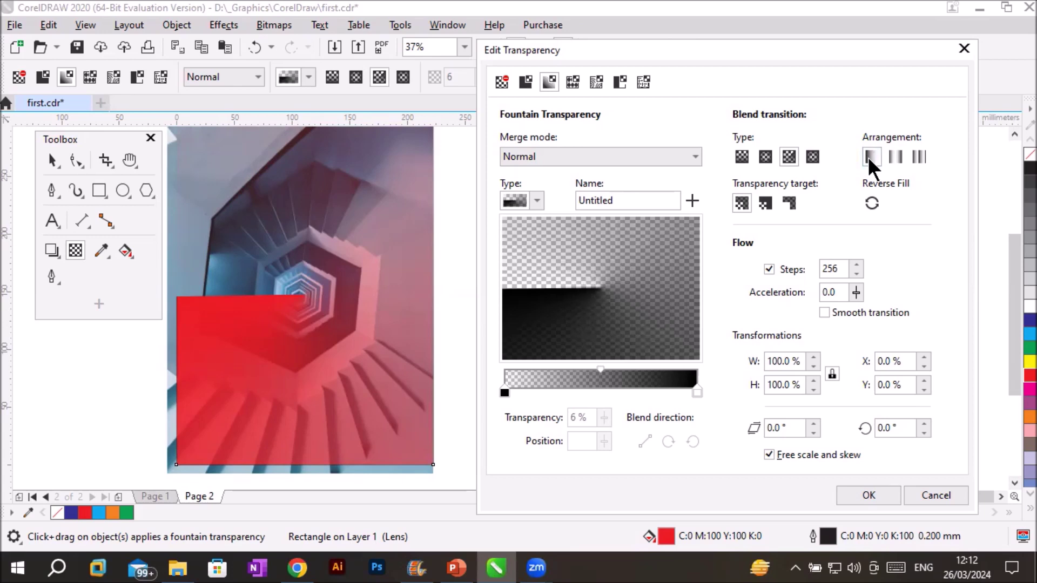
{"action": "left_click", "coordinate": [739, 156]}
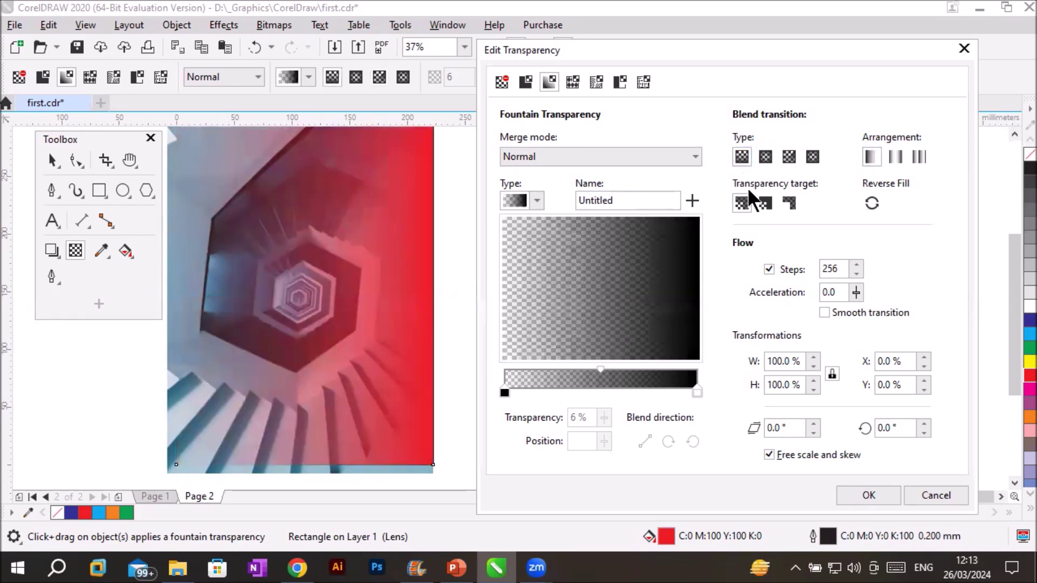
- Try the mirrored arrangement for the linear fountain transparency and set the arrangement to Repeat
{"action": "left_click", "coordinate": [892, 151]}
{"action": "left_click", "coordinate": [919, 157]}
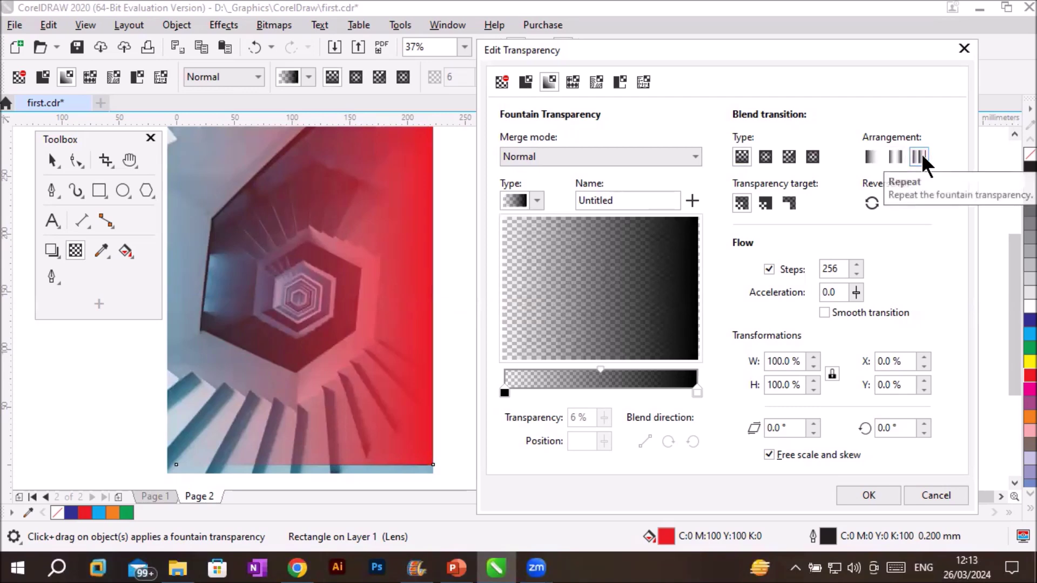
- Try the elliptical type with default and mirrored arrangements, and the conical and rectangular types mirrored, on the red rectangle's fountain transparency
{"action": "left_click", "coordinate": [871, 156]}
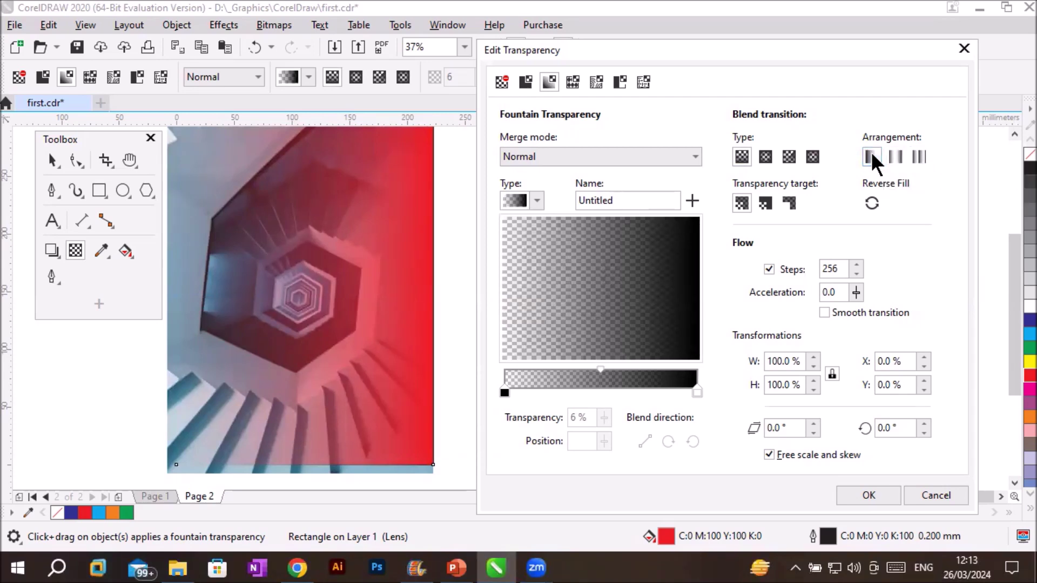
{"action": "left_click", "coordinate": [764, 156]}
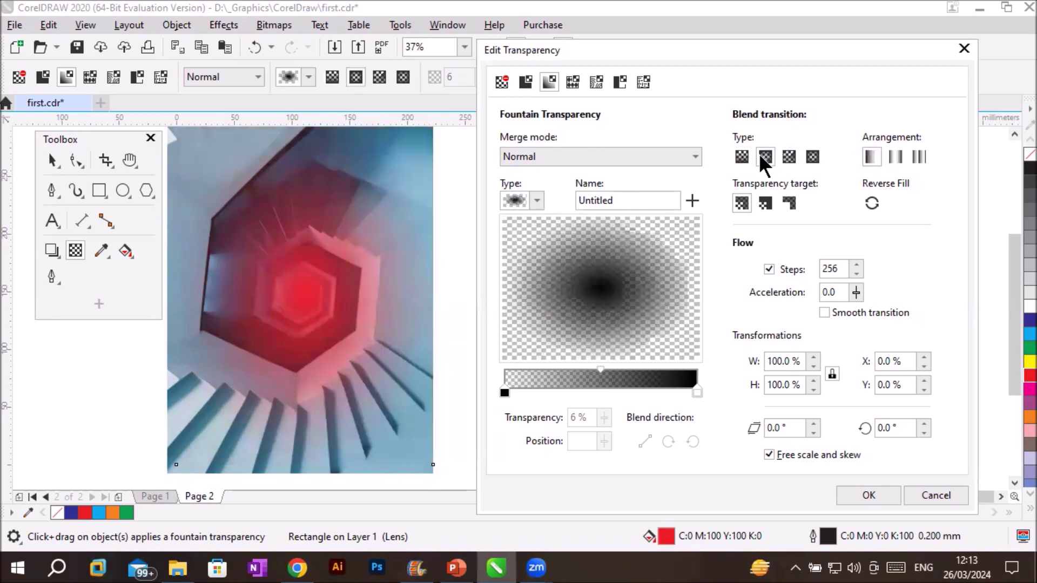
{"action": "left_click", "coordinate": [896, 157]}
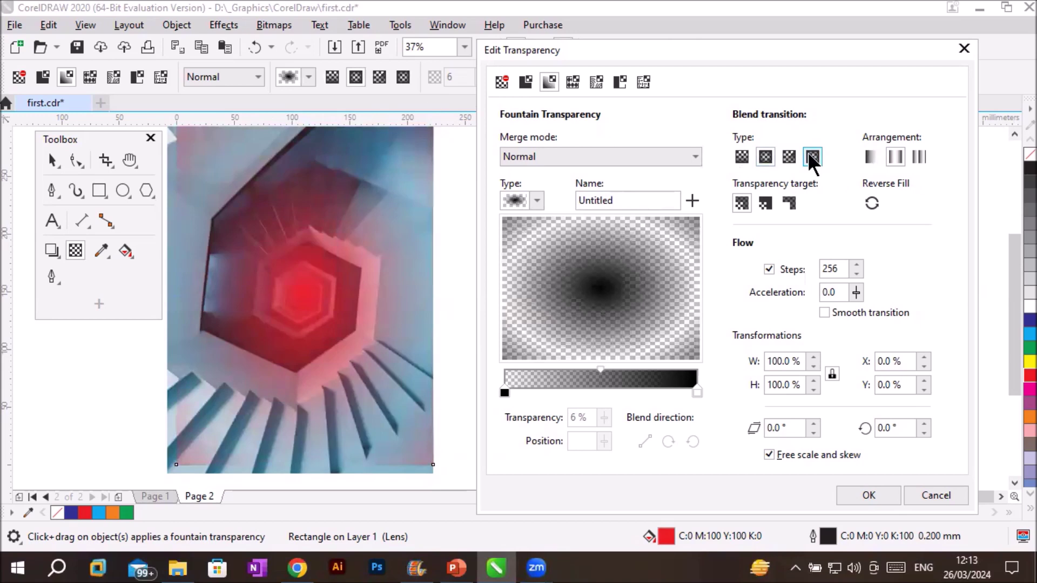
{"action": "left_click", "coordinate": [789, 156]}
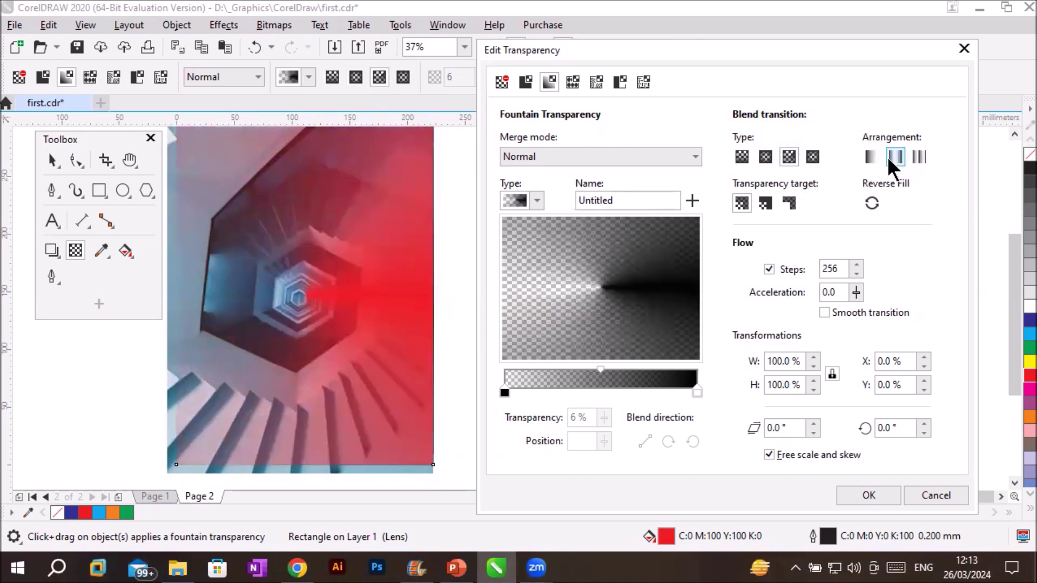
{"action": "left_click", "coordinate": [812, 154]}
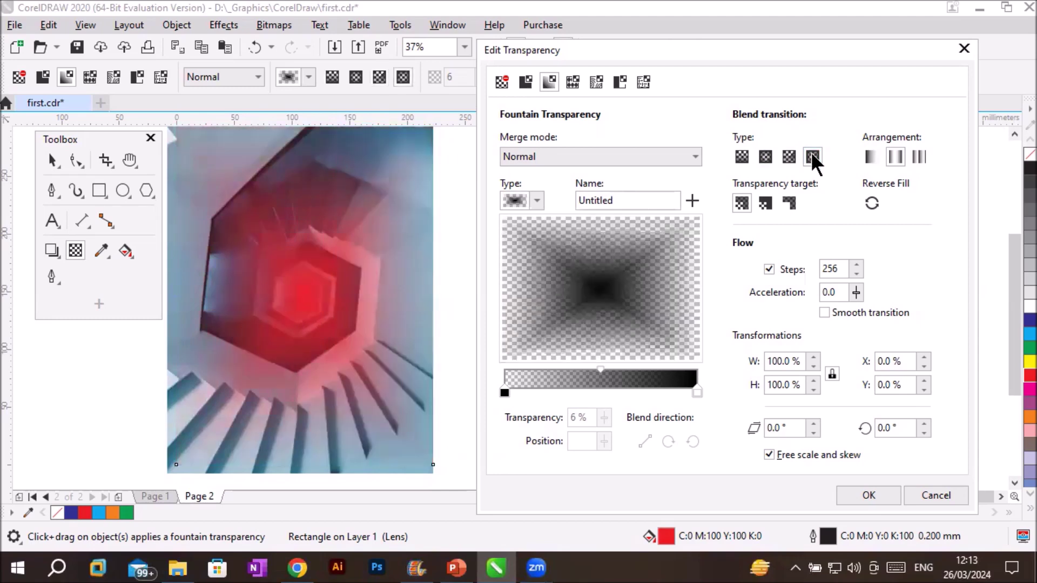
- Try the Repeat arrangement with the rectangular, elliptical and conical fountain types, and restore the linear type with the default arrangement
{"action": "left_click", "coordinate": [919, 158]}
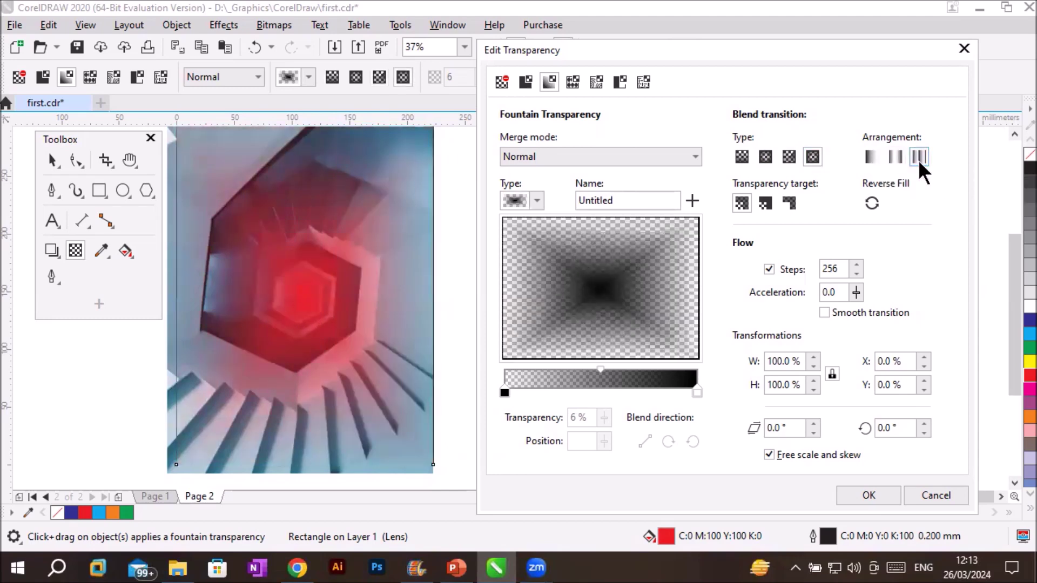
{"action": "left_click", "coordinate": [744, 154]}
{"action": "left_click", "coordinate": [767, 155]}
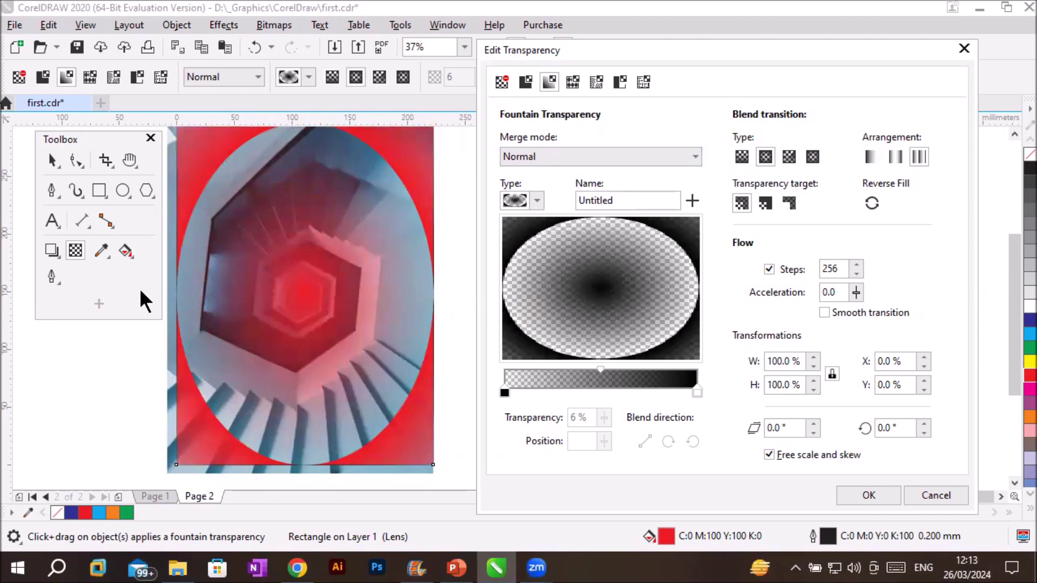
{"action": "left_click", "coordinate": [787, 158]}
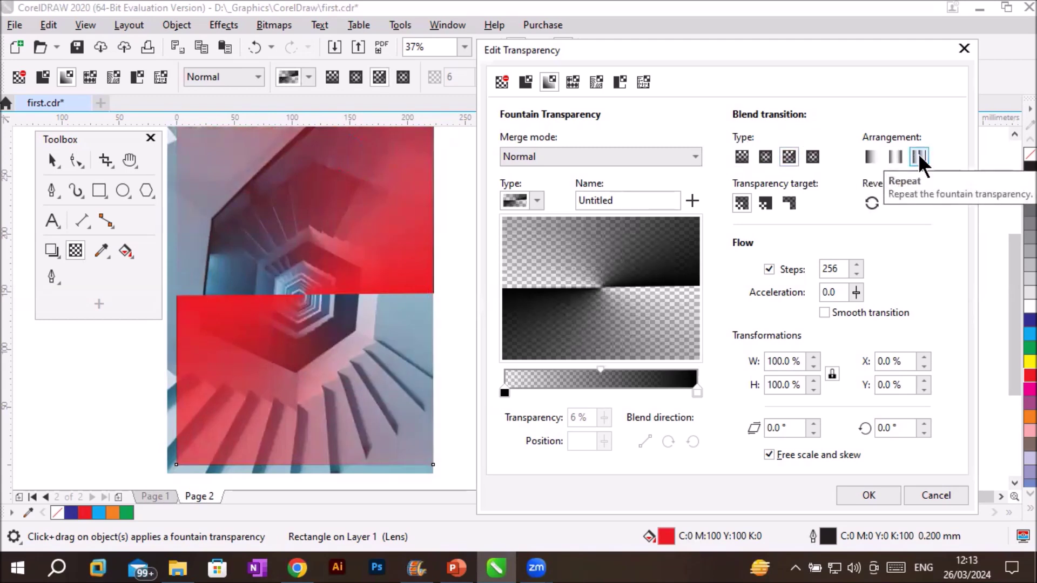
{"action": "left_click", "coordinate": [870, 154]}
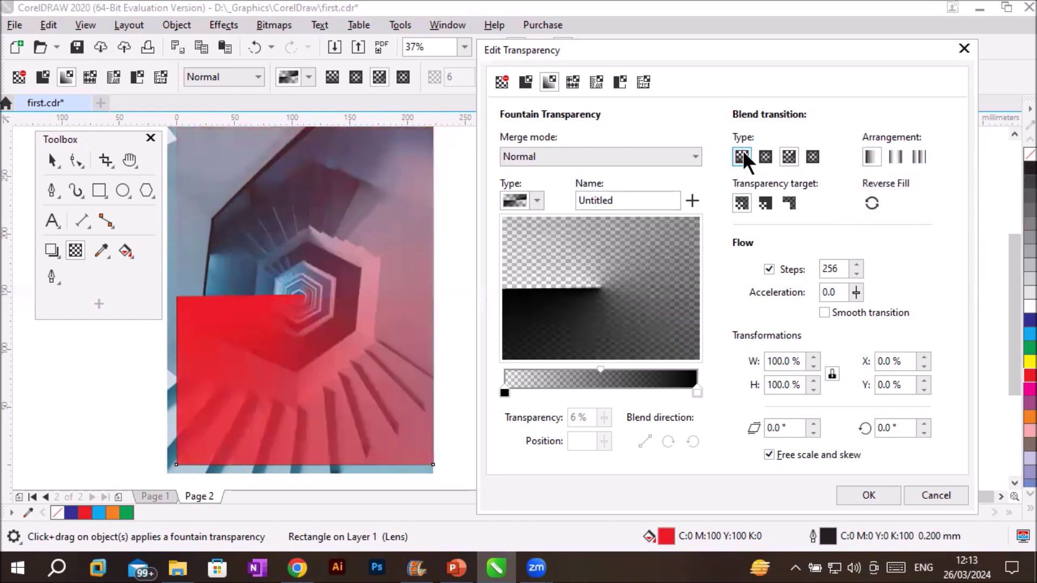
{"action": "left_click", "coordinate": [764, 155]}
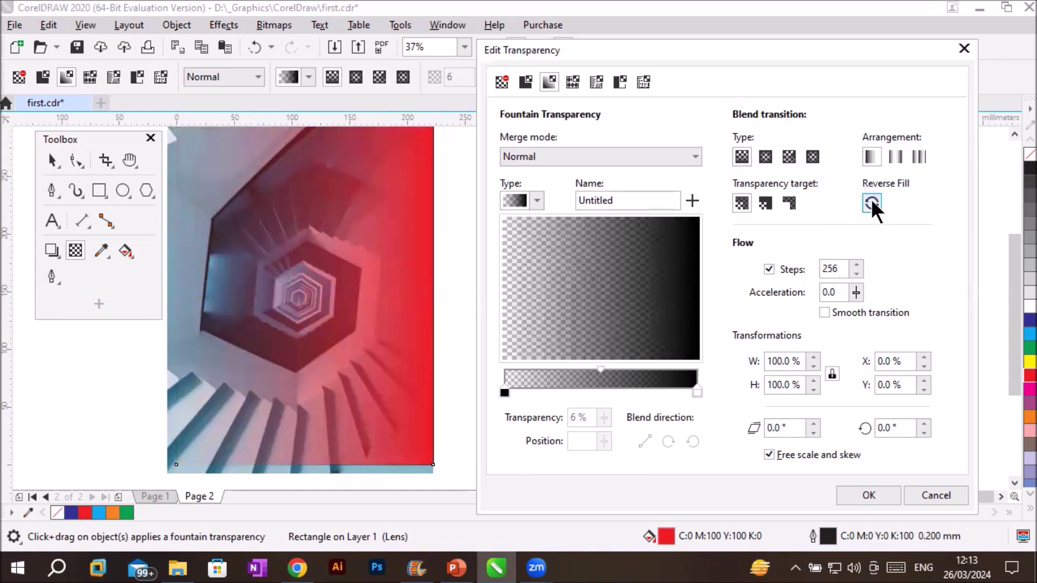
- Reverse the linear fountain transparency back and forth, leaving the opaque red along the rectangle's left side
{"action": "left_click", "coordinate": [870, 202]}
{"action": "left_click", "coordinate": [872, 202]}
{"action": "left_click", "coordinate": [871, 203]}
{"action": "left_click", "coordinate": [870, 199]}
{"action": "left_click", "coordinate": [870, 197]}
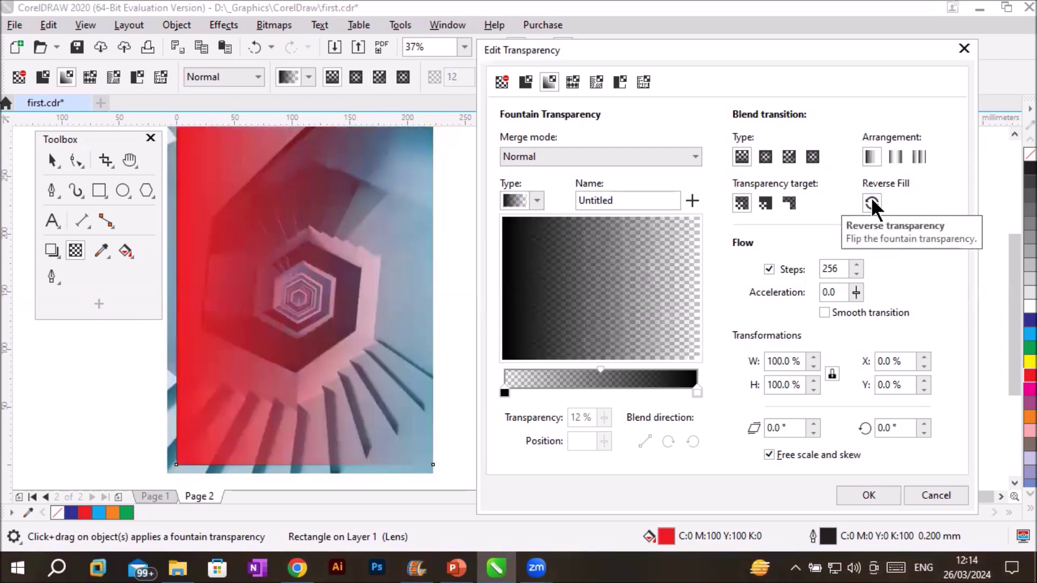
{"action": "left_click", "coordinate": [871, 196]}
{"action": "left_click", "coordinate": [871, 203]}
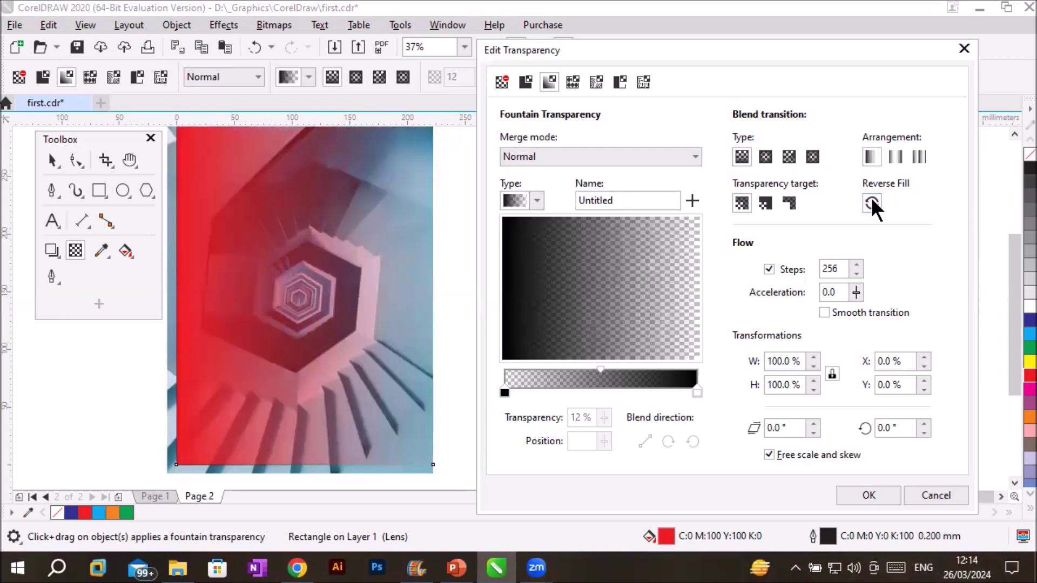
{"action": "left_click", "coordinate": [871, 197]}
{"action": "left_click", "coordinate": [871, 197]}
- Inspect the transparency of the gradient's start and end nodes while flipping the fountain transparency back and forth
{"action": "left_click", "coordinate": [503, 391]}
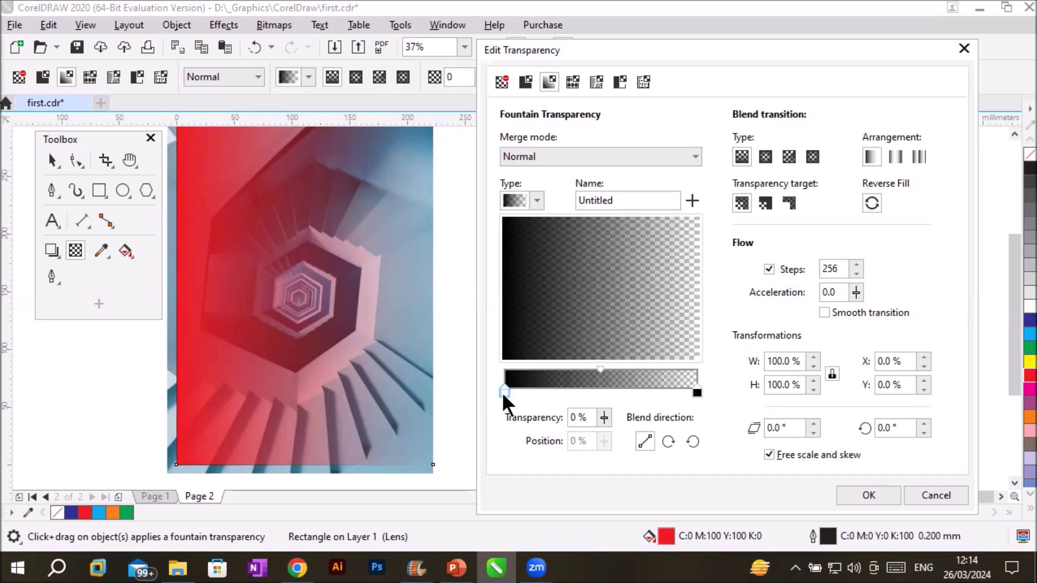
{"action": "left_click", "coordinate": [696, 391]}
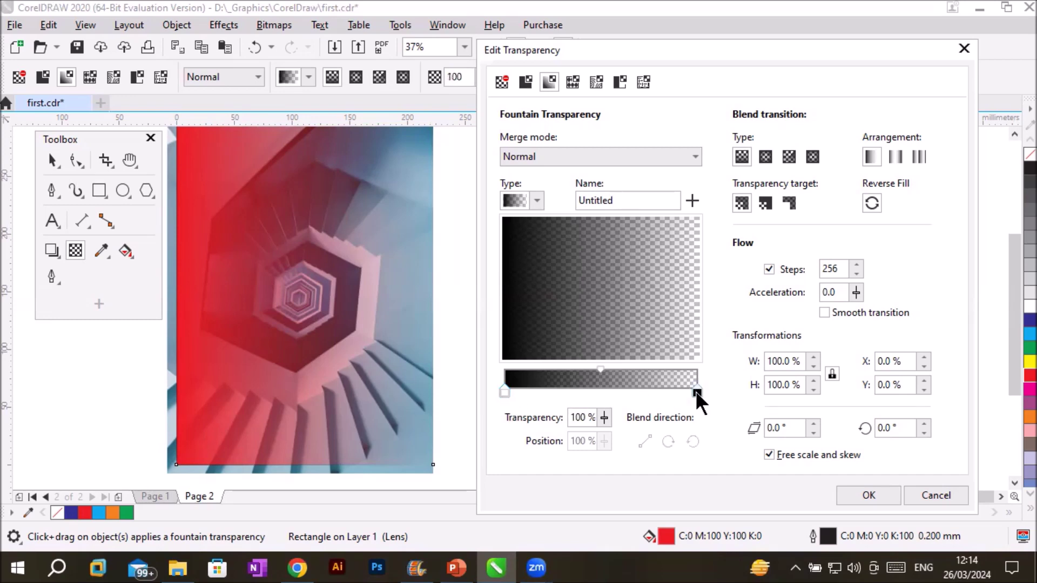
{"action": "left_click", "coordinate": [872, 202]}
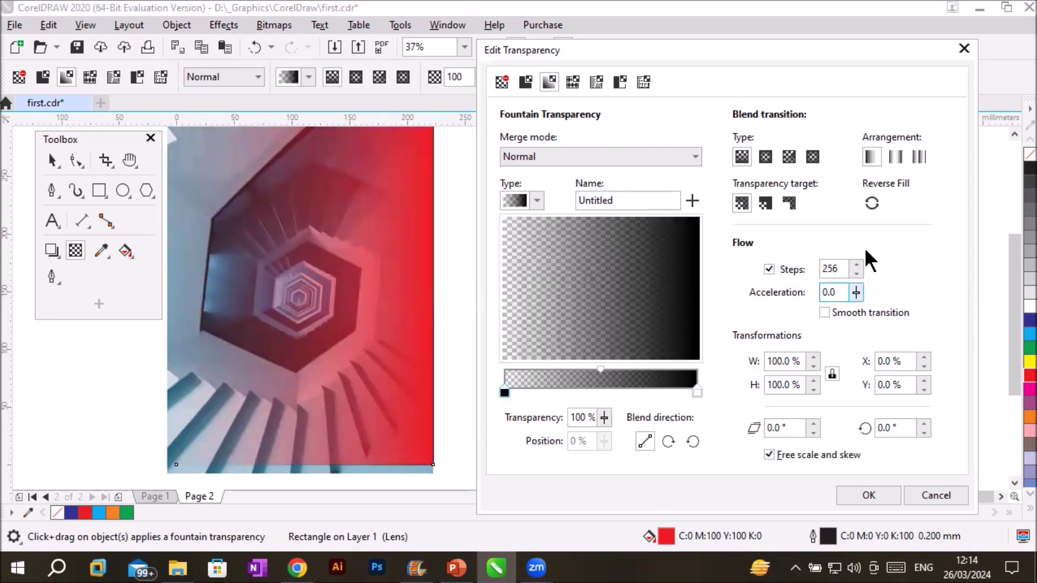
{"action": "left_click", "coordinate": [871, 202]}
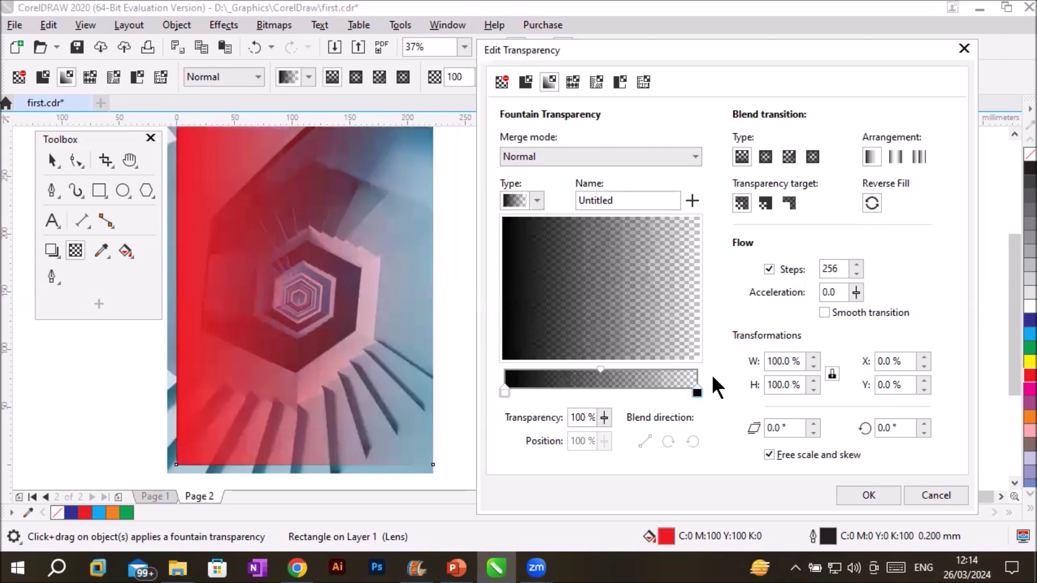
{"action": "left_click", "coordinate": [872, 204]}
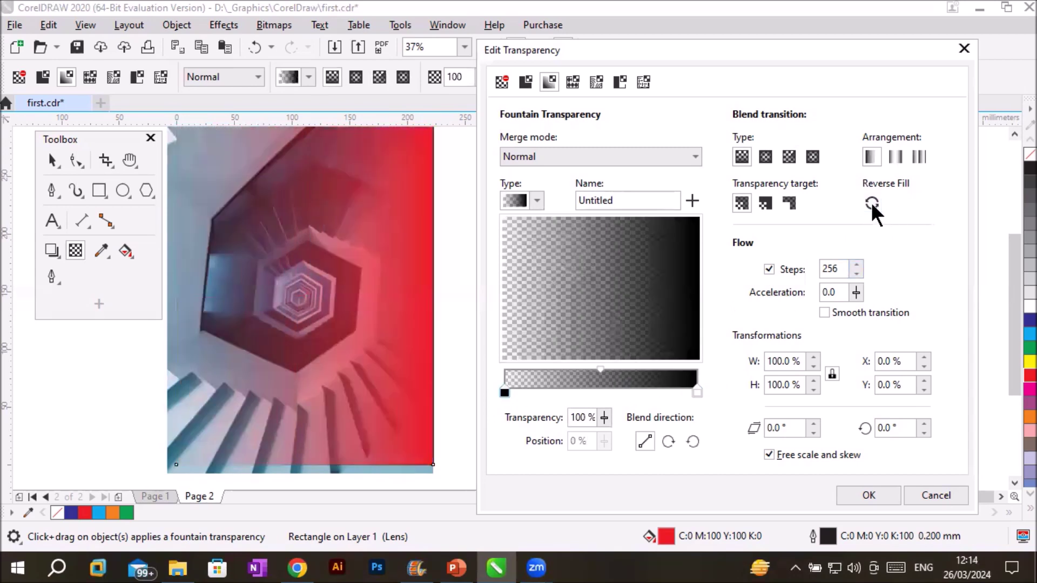
{"action": "left_click", "coordinate": [872, 204]}
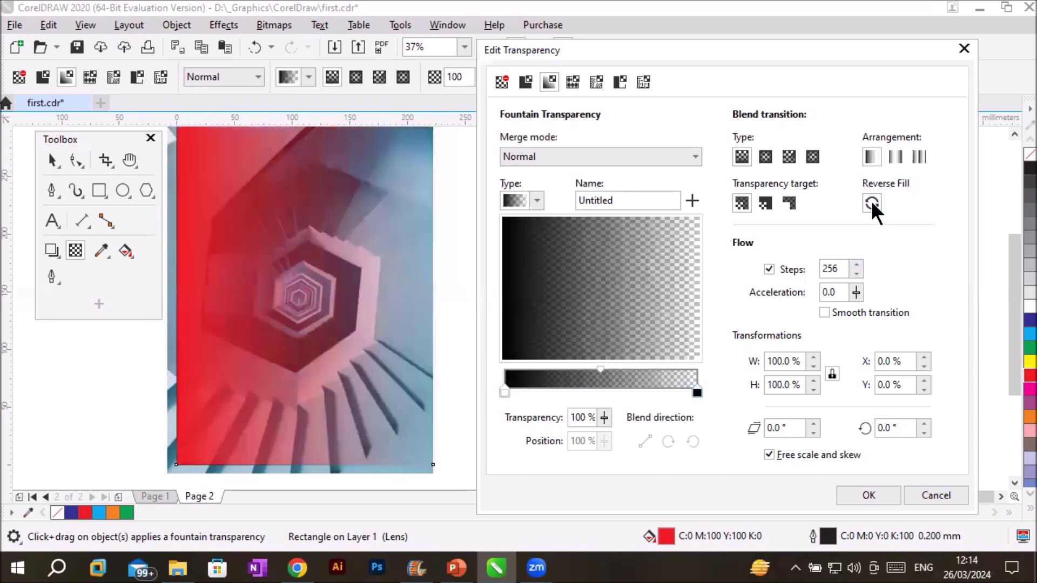
{"action": "left_click", "coordinate": [504, 392]}
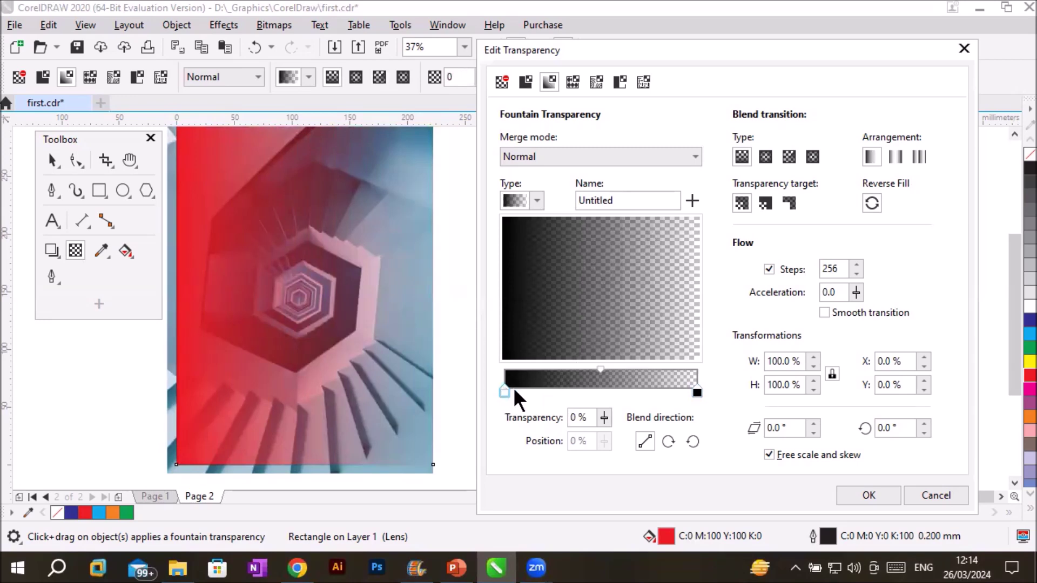
- Try the gradient's midpoint at 12% and 90%, and set its position to 97%
{"action": "double_click", "coordinate": [600, 366]}
{"action": "left_click_drag", "start_coordinate": [600, 366], "coordinate": [523, 366]}
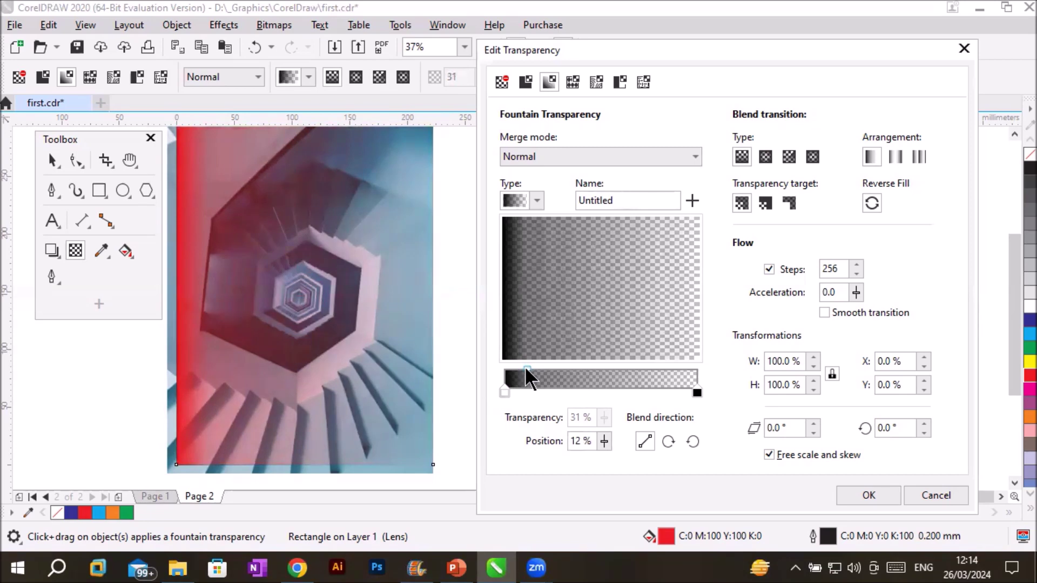
{"action": "left_click_drag", "start_coordinate": [526, 369], "coordinate": [683, 373]}
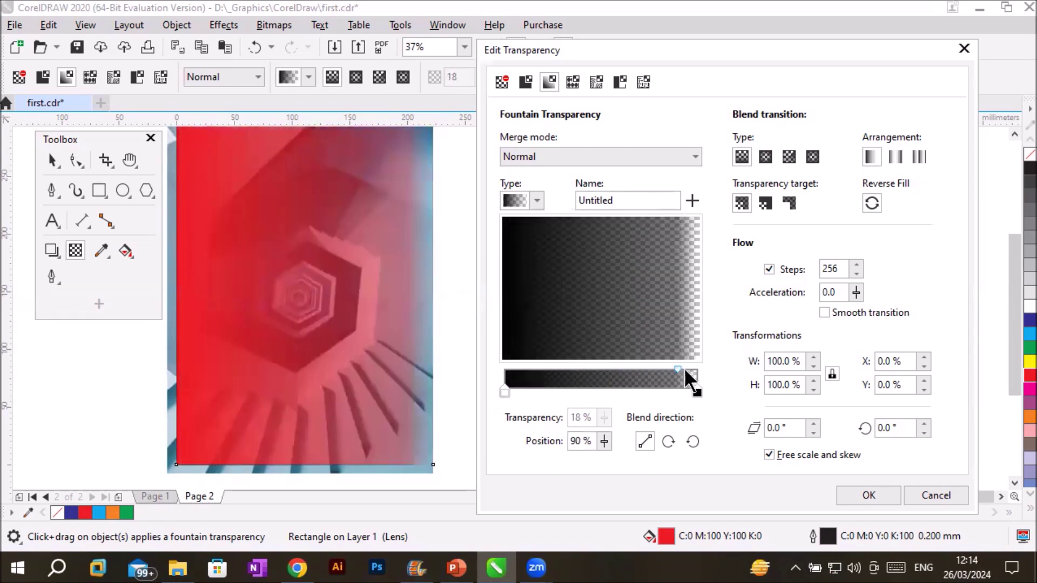
{"action": "left_click_drag", "start_coordinate": [685, 367], "coordinate": [694, 368]}
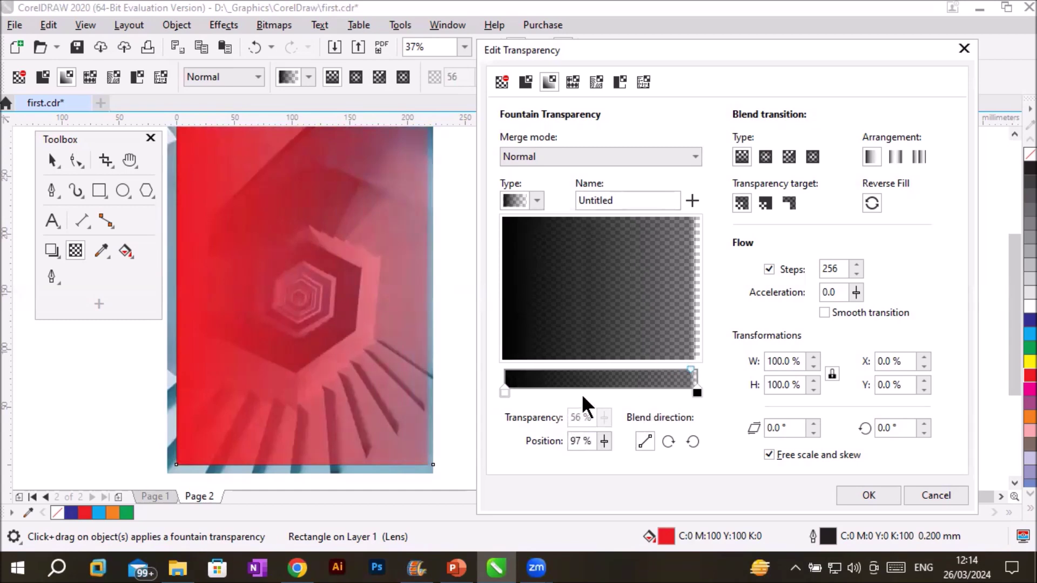
- Flip the adjusted fountain transparency back and forth, leaving the opaque red along the rectangle's right side
{"action": "left_click", "coordinate": [867, 203]}
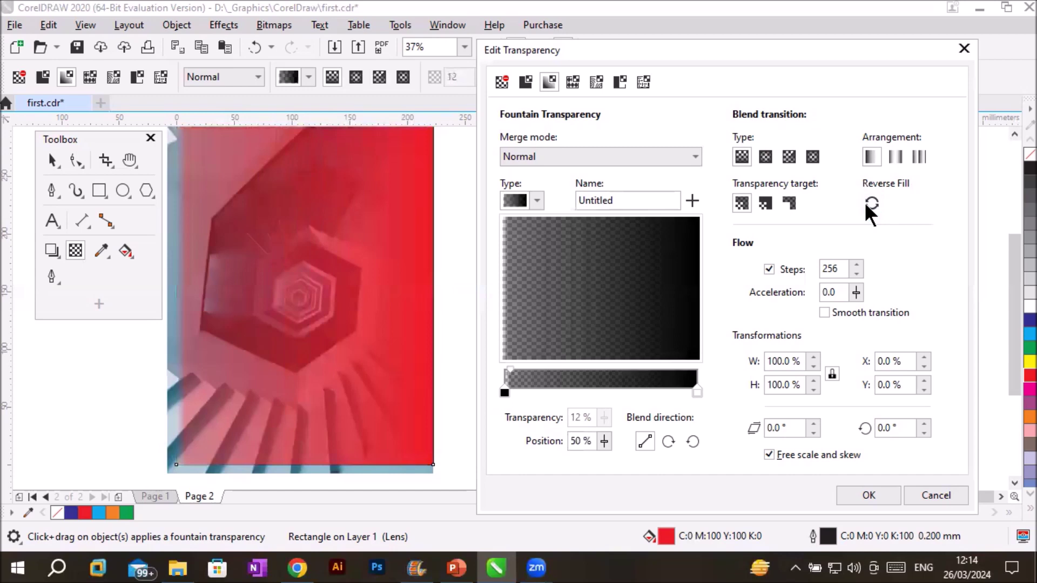
{"action": "left_click", "coordinate": [867, 203]}
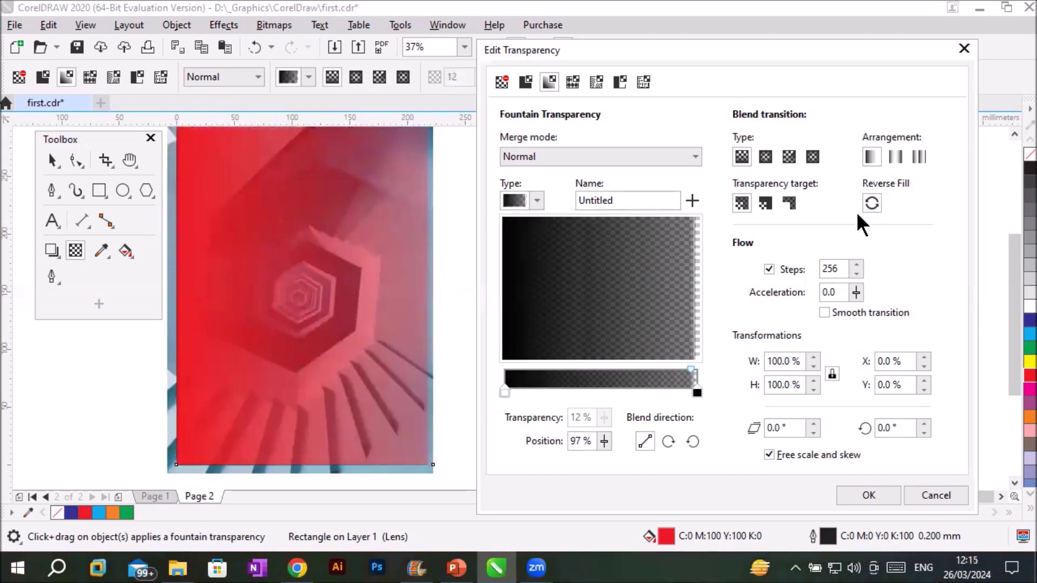
{"action": "left_click", "coordinate": [871, 203]}
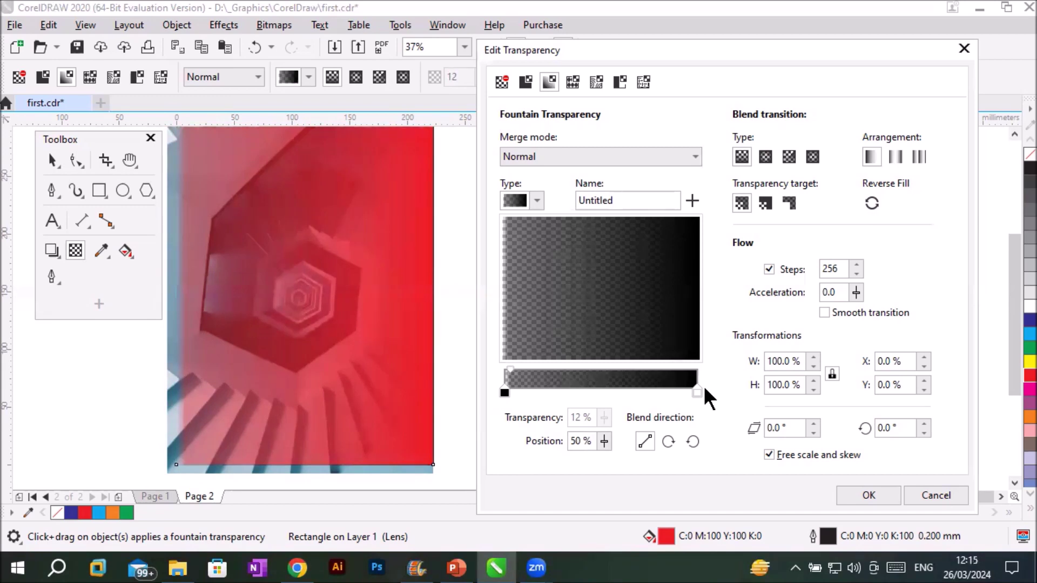
- Try the default number of fountain steps, set the steps to 2 and apply the transparency settings to the red rectangle
{"action": "left_click", "coordinate": [770, 268]}
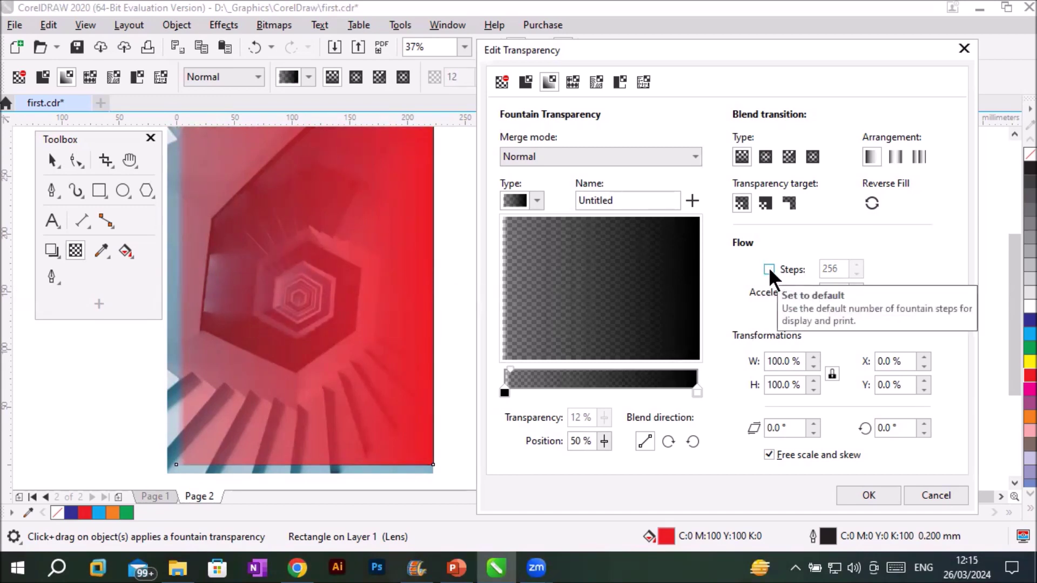
{"action": "left_click", "coordinate": [770, 268]}
{"action": "left_click", "coordinate": [825, 269]}
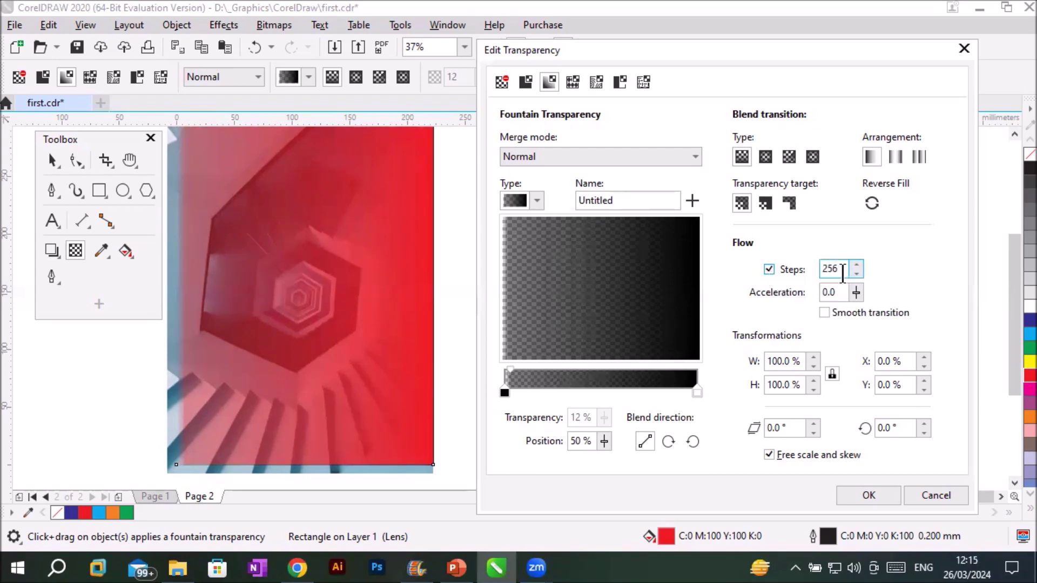
{"action": "left_click_drag", "start_coordinate": [841, 269], "coordinate": [794, 270]}
{"action": "type", "text": "2"}
{"action": "key", "text": "Return"}
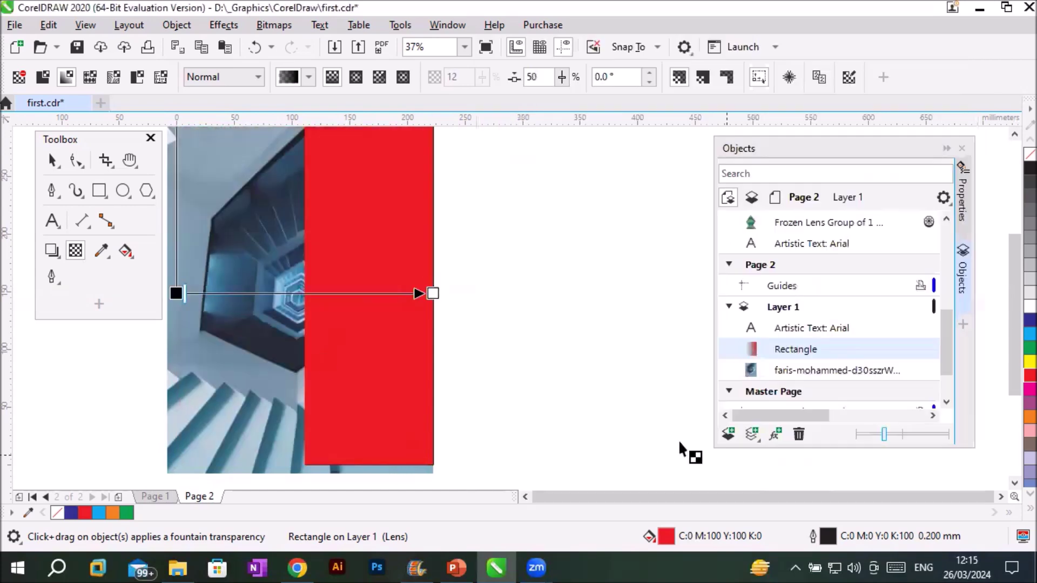
- Switch to the Pick tool and examine the two-step transparency on the red rectangle over the whole page and close up
{"action": "key", "text": "space"}
{"action": "scroll", "coordinate": [442, 459], "scroll_direction": "down", "scroll_amount": 2}
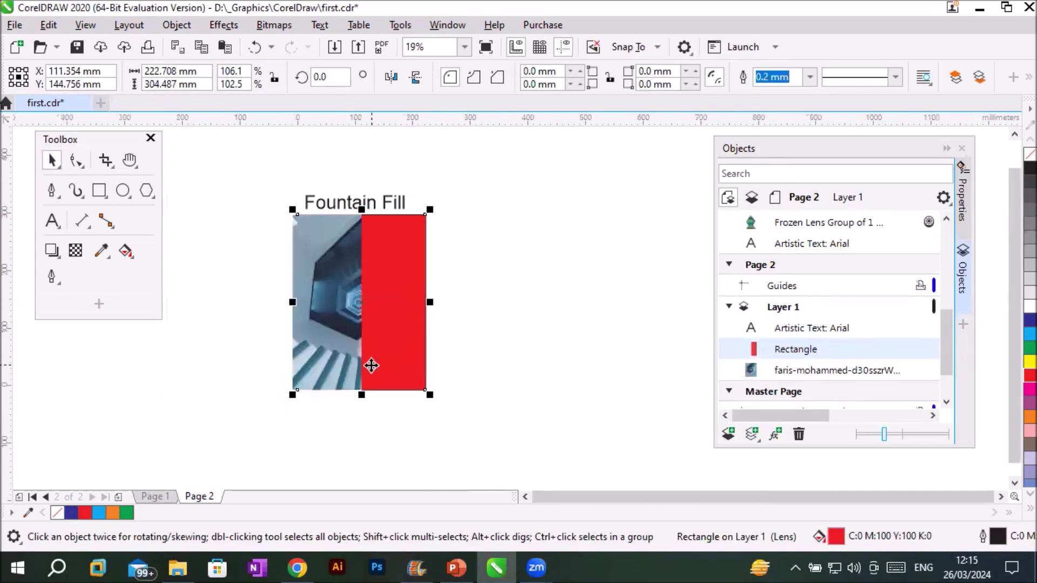
{"action": "scroll", "coordinate": [381, 349], "scroll_direction": "up", "scroll_amount": 2}
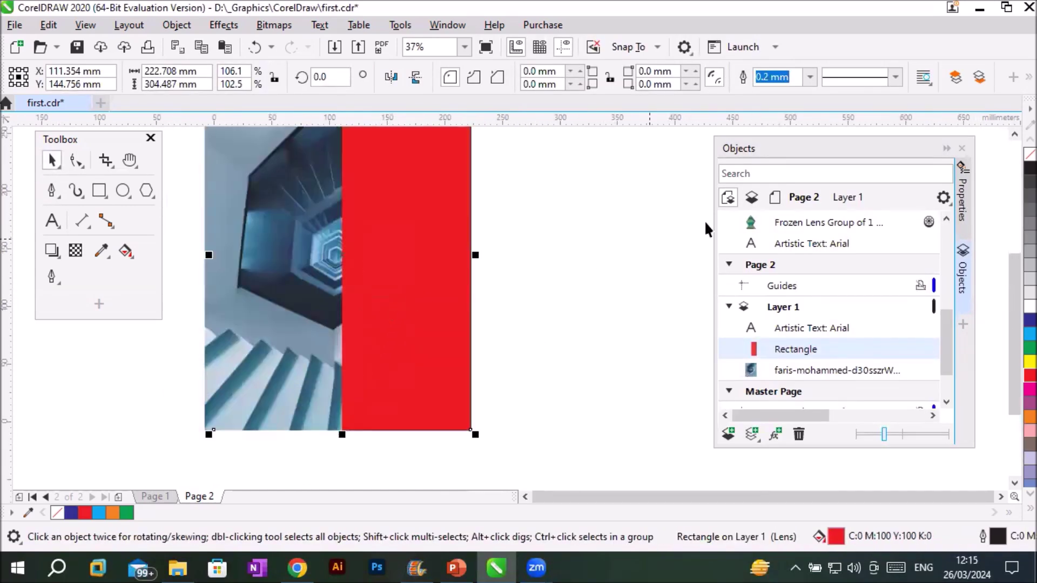
{"action": "left_click", "coordinate": [1014, 135]}
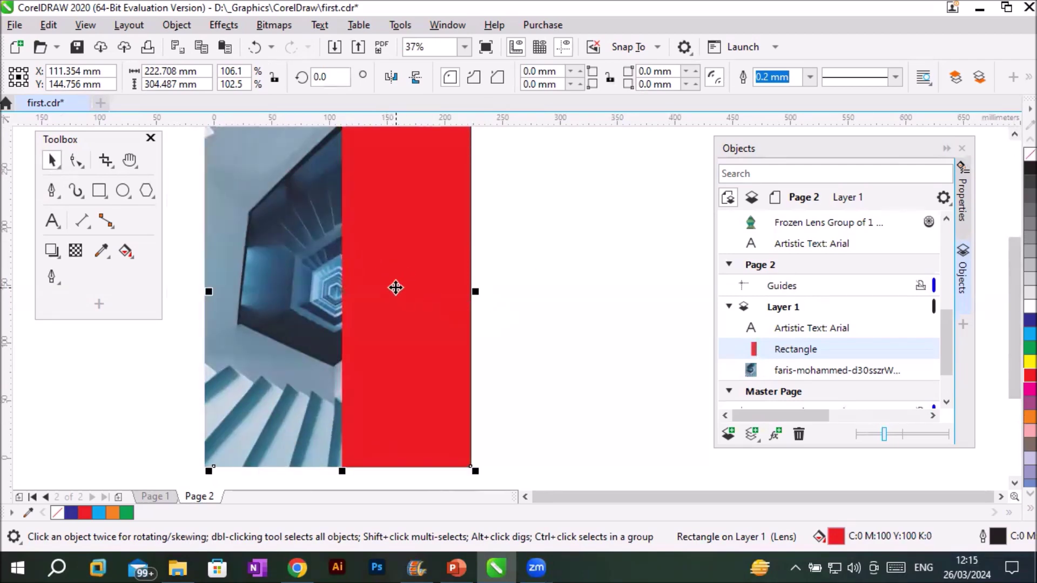
{"action": "left_click", "coordinate": [396, 287]}
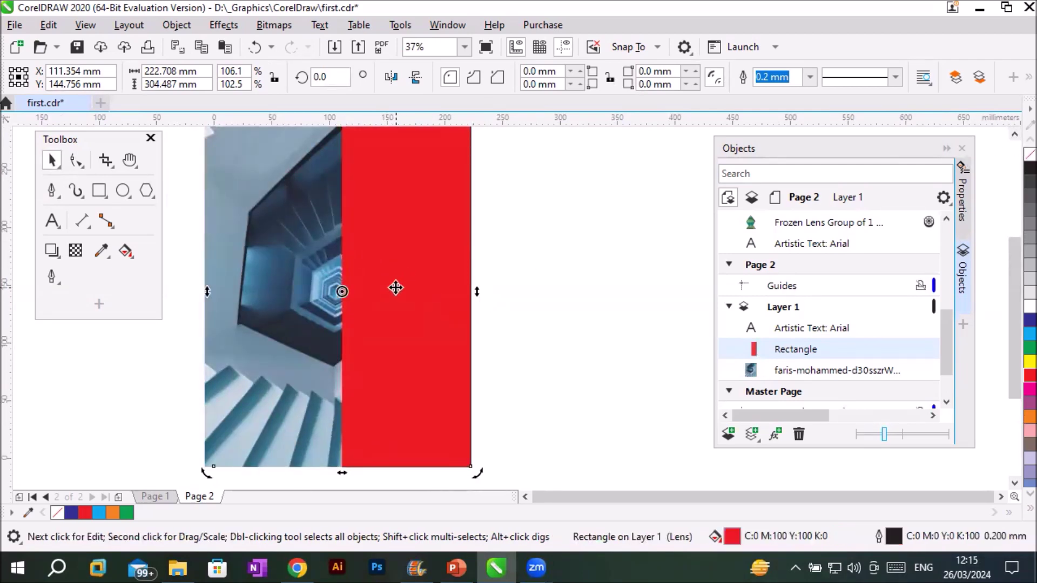
{"action": "left_click", "coordinate": [546, 288]}
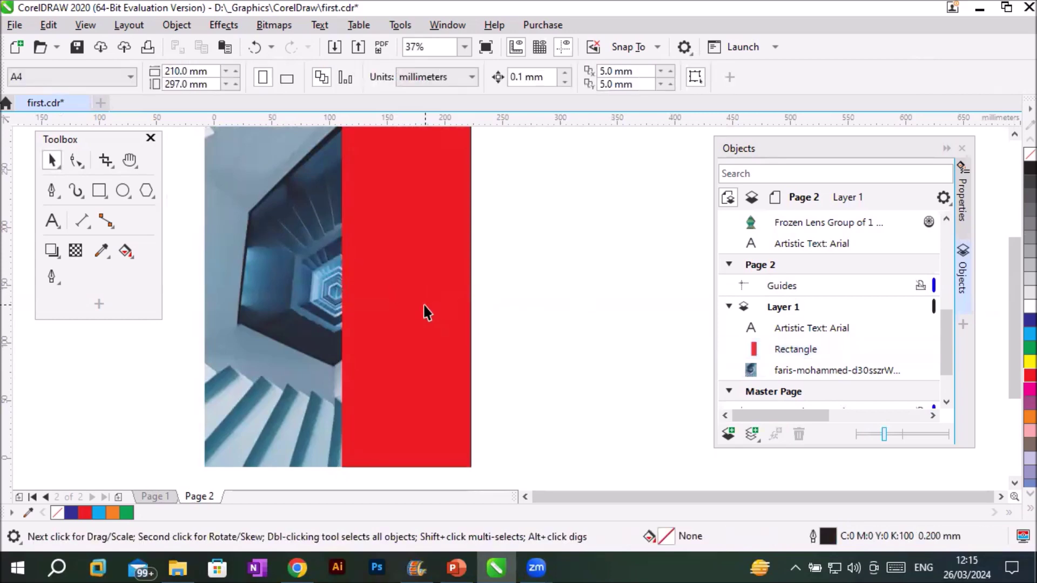
- Move the red rectangle about 9 mm down and show its transparency handles with the Transparency tool
{"action": "mouse_move", "coordinate": [420, 283]}
{"action": "left_mouse_down"}
{"action": "mouse_move", "coordinate": [562, 283]}
{"action": "mouse_move", "coordinate": [400, 290]}
{"action": "mouse_move", "coordinate": [431, 293]}
{"action": "left_mouse_up"}
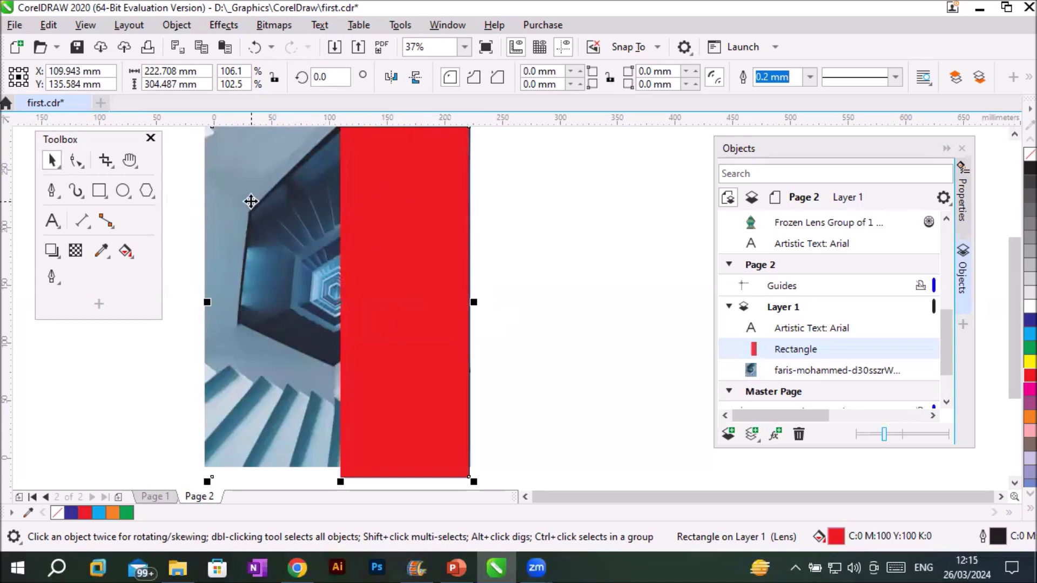
{"action": "left_click", "coordinate": [72, 250]}
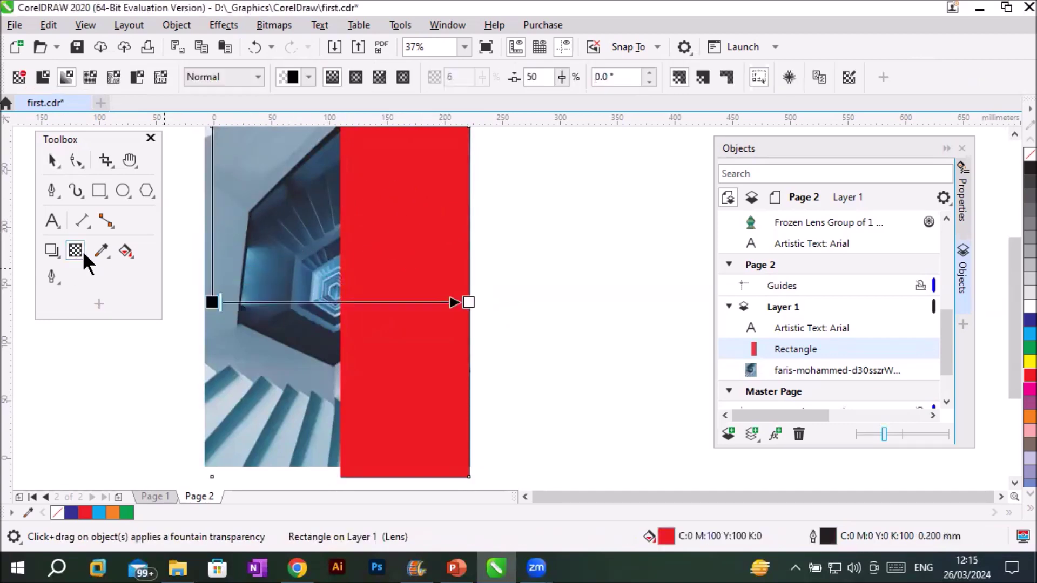
- Open the detailed transparency settings for the red rectangle and switch its fountain transparency to elliptical
{"action": "left_click", "coordinate": [847, 77]}
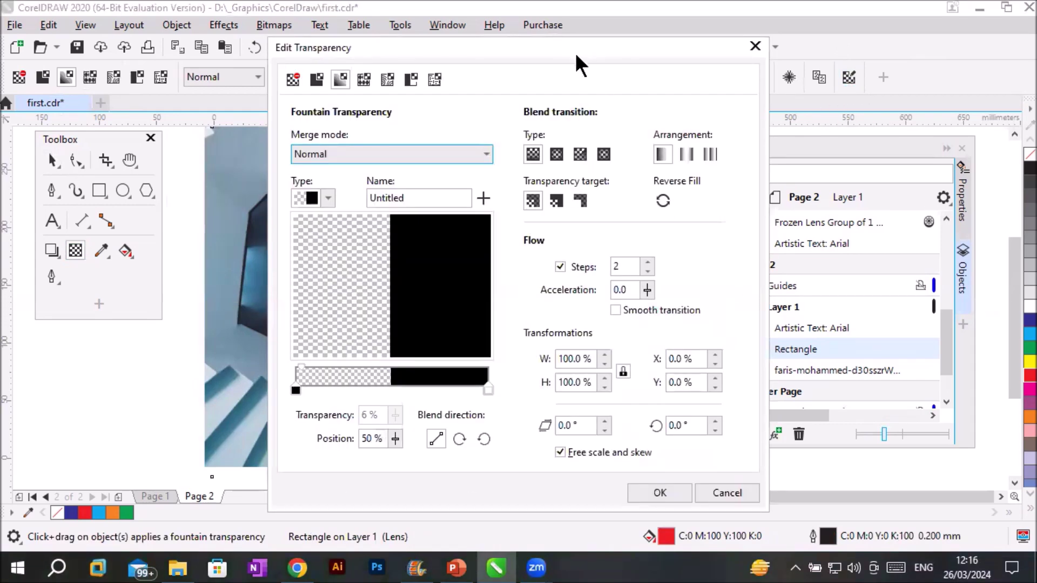
{"action": "left_click_drag", "start_coordinate": [575, 53], "coordinate": [812, 62]}
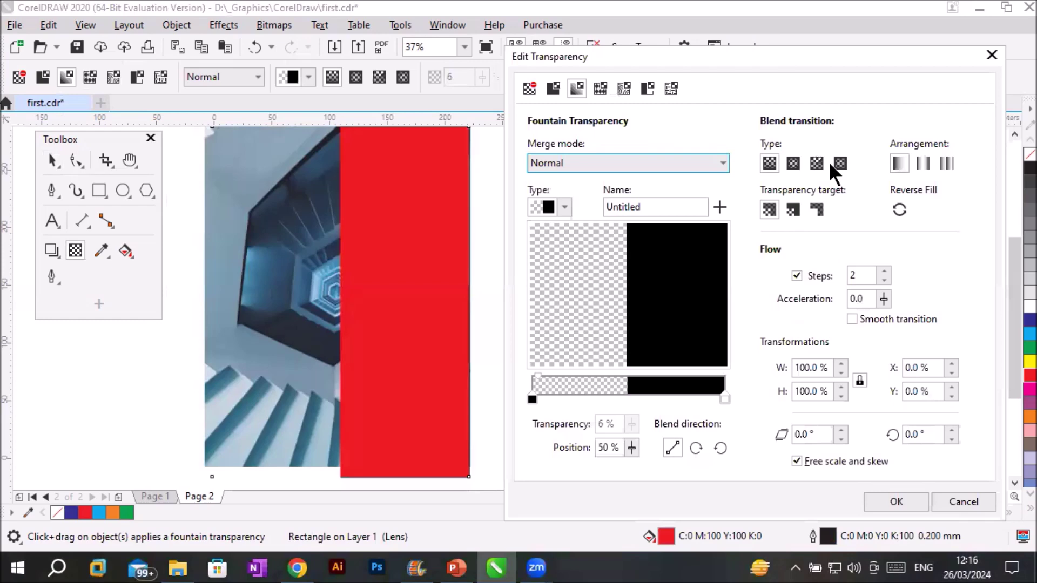
{"action": "left_click", "coordinate": [794, 163]}
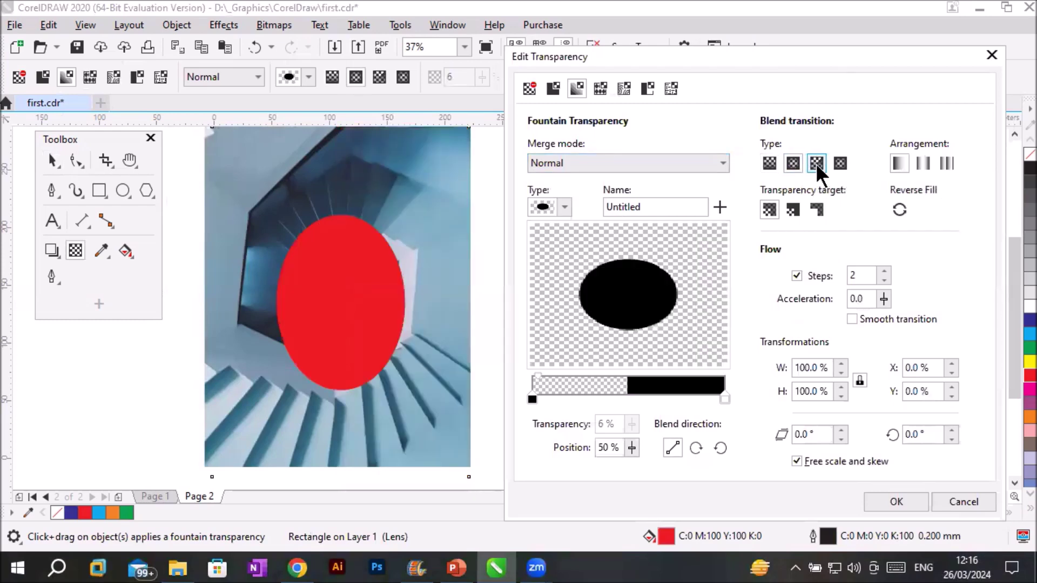
- Raise the elliptical transparency's fountain steps to 13, watching the bands on the red rectangle
{"action": "left_click", "coordinate": [857, 276]}
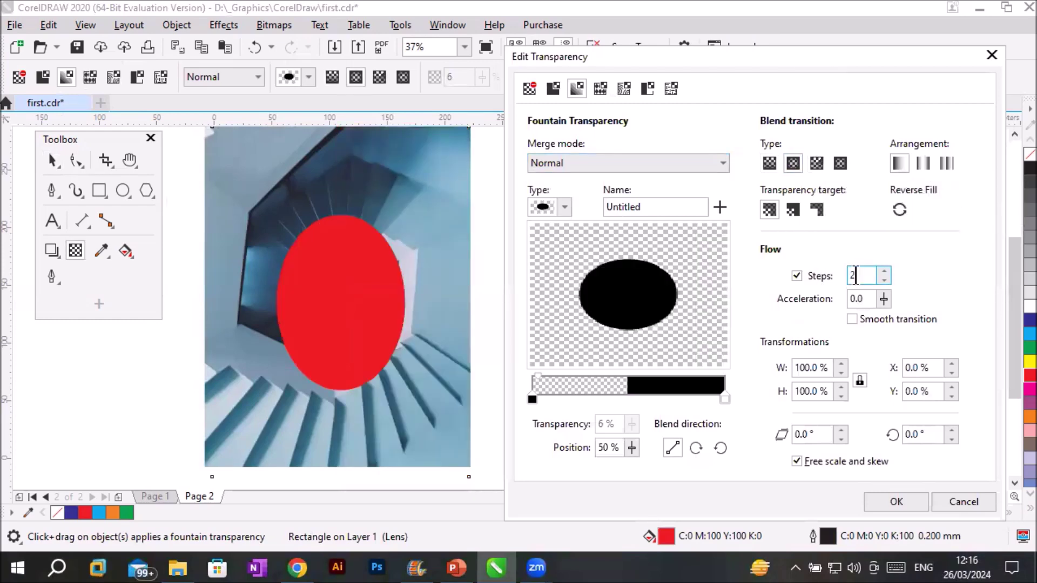
{"action": "left_click_drag", "start_coordinate": [870, 273], "coordinate": [850, 273]}
{"action": "left_click", "coordinate": [884, 271]}
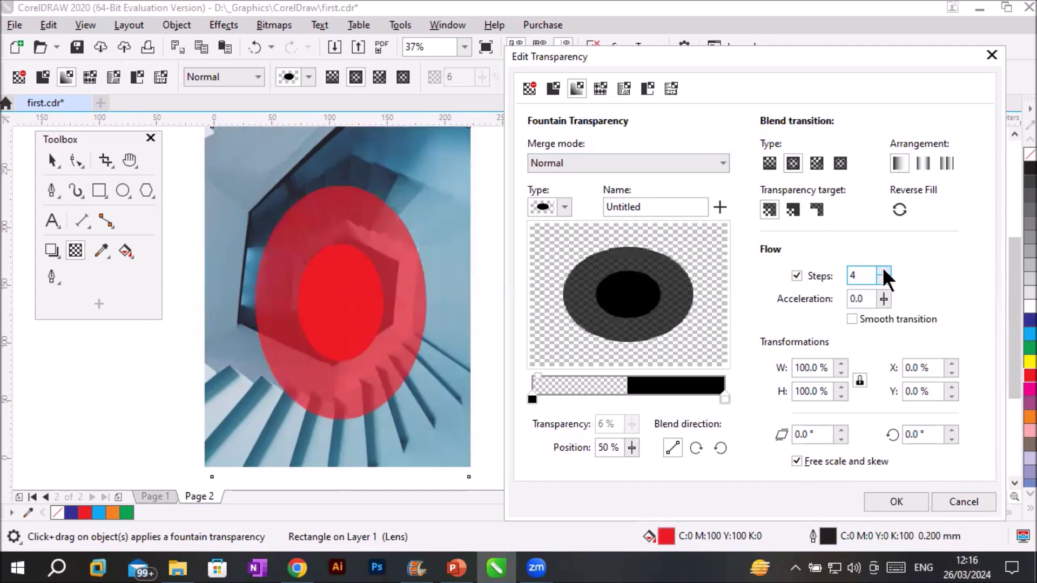
{"action": "left_click", "coordinate": [883, 270]}
{"action": "left_click", "coordinate": [883, 270]}
{"action": "left_click", "coordinate": [884, 270]}
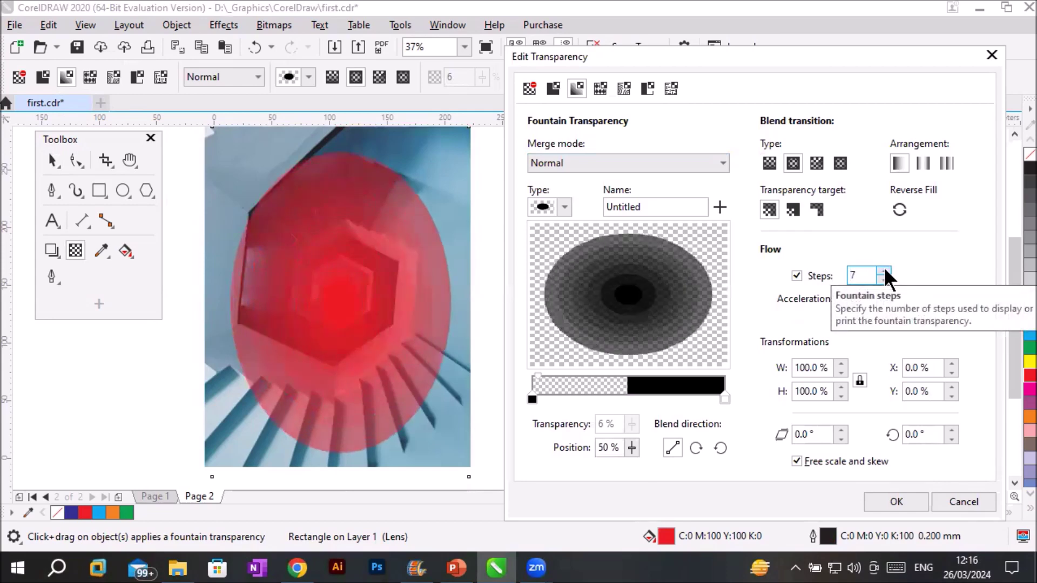
{"action": "left_click", "coordinate": [884, 270]}
{"action": "left_click", "coordinate": [883, 271]}
{"action": "left_click", "coordinate": [883, 270]}
{"action": "left_click", "coordinate": [884, 270]}
{"action": "left_click", "coordinate": [884, 269]}
{"action": "left_click", "coordinate": [884, 268]}
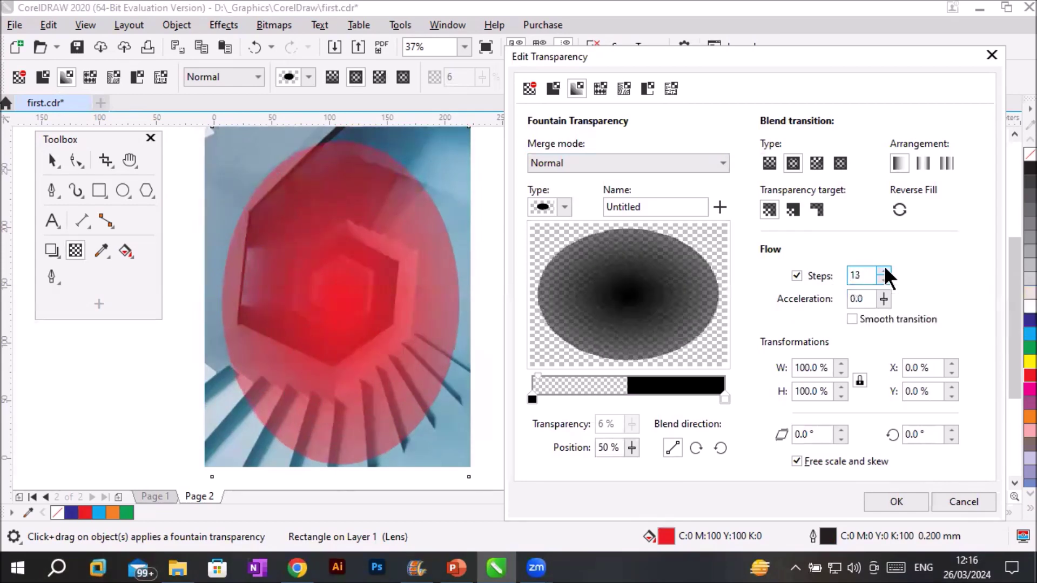
- Try the linear fountain transparency with the repeat arrangement and return to the default arrangement
{"action": "left_click", "coordinate": [770, 162]}
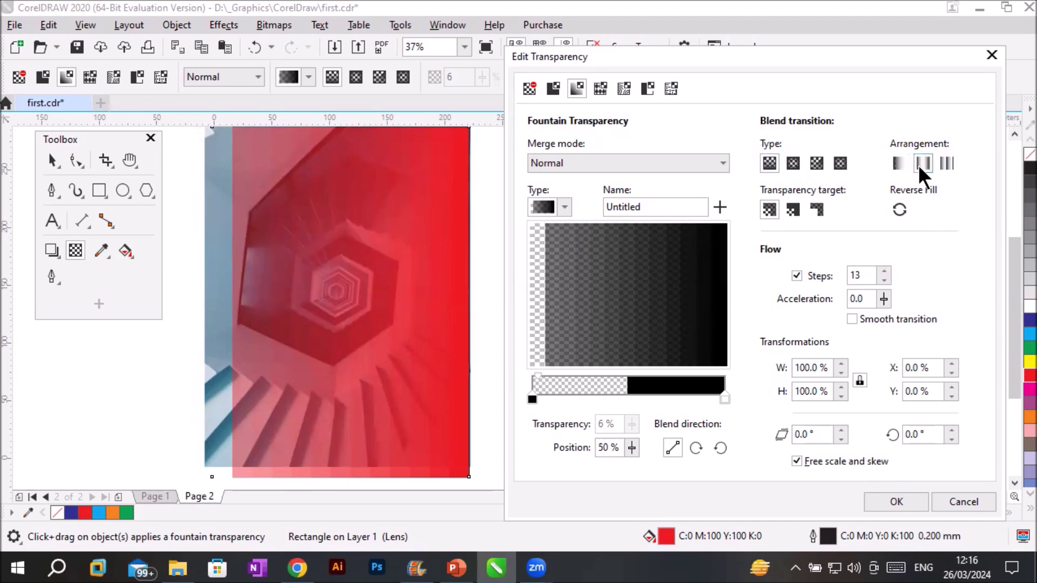
{"action": "left_click", "coordinate": [949, 161]}
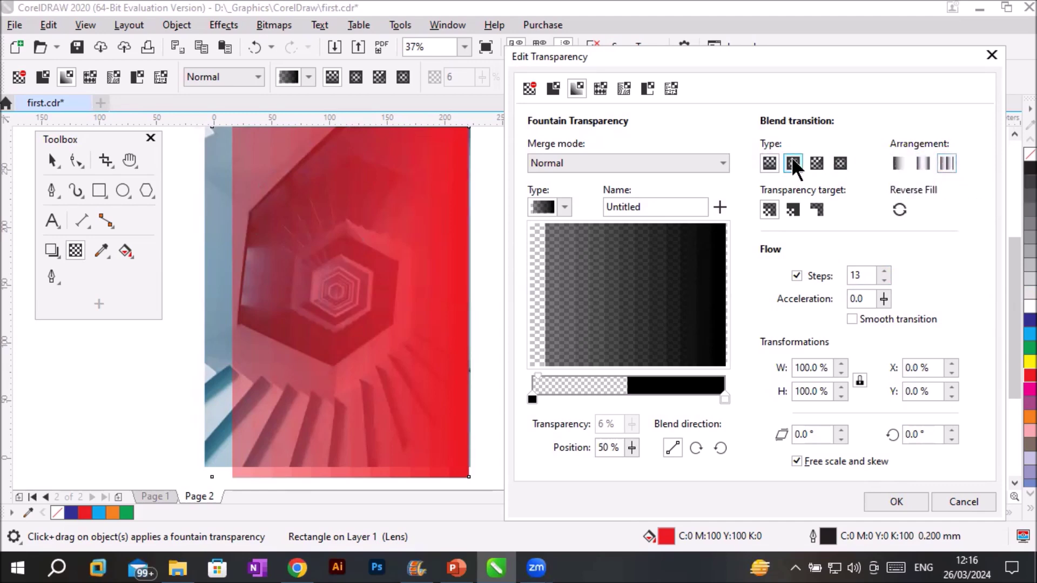
{"action": "left_click", "coordinate": [895, 164]}
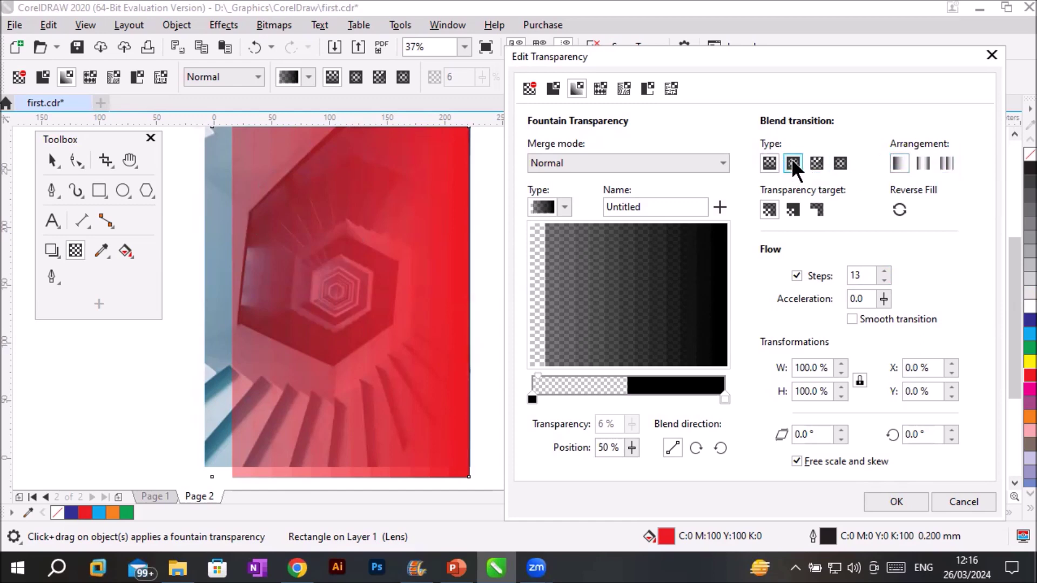
- Try the elliptical and conical fountain types, choose the rectangular type and reverse it so the centre is transparent
{"action": "left_click", "coordinate": [791, 159]}
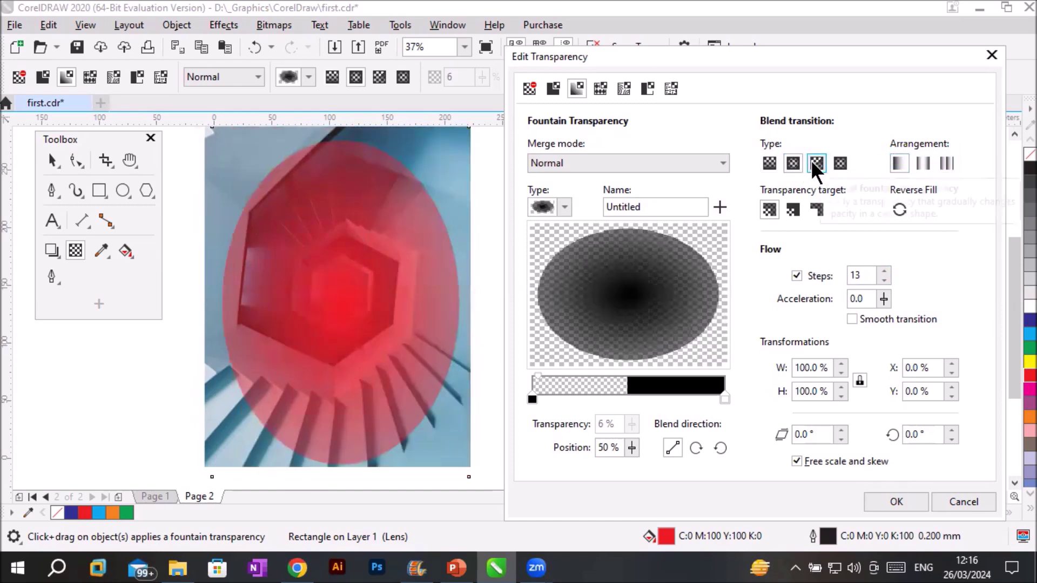
{"action": "left_click", "coordinate": [811, 160]}
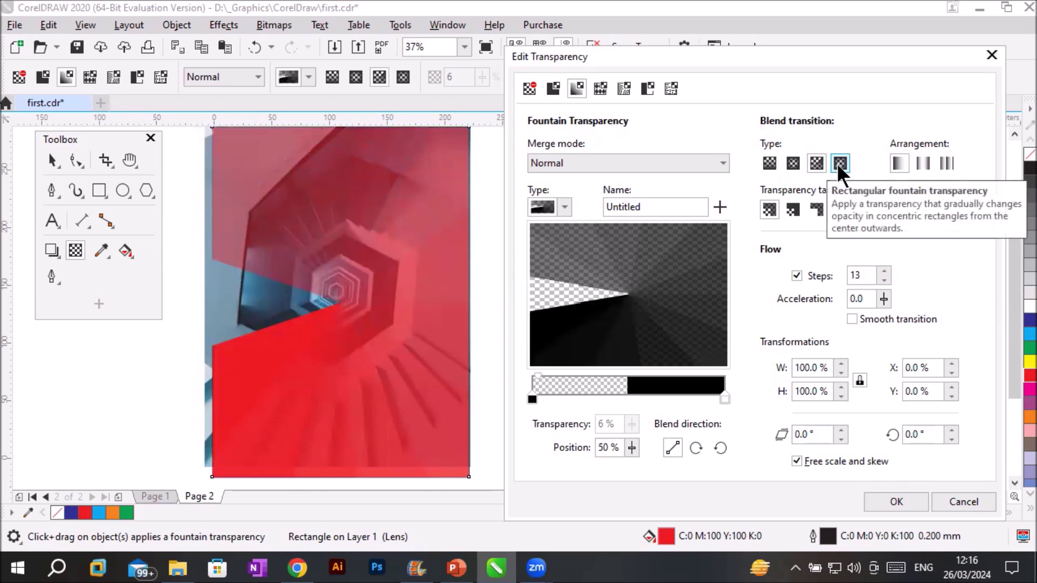
{"action": "left_click", "coordinate": [837, 163]}
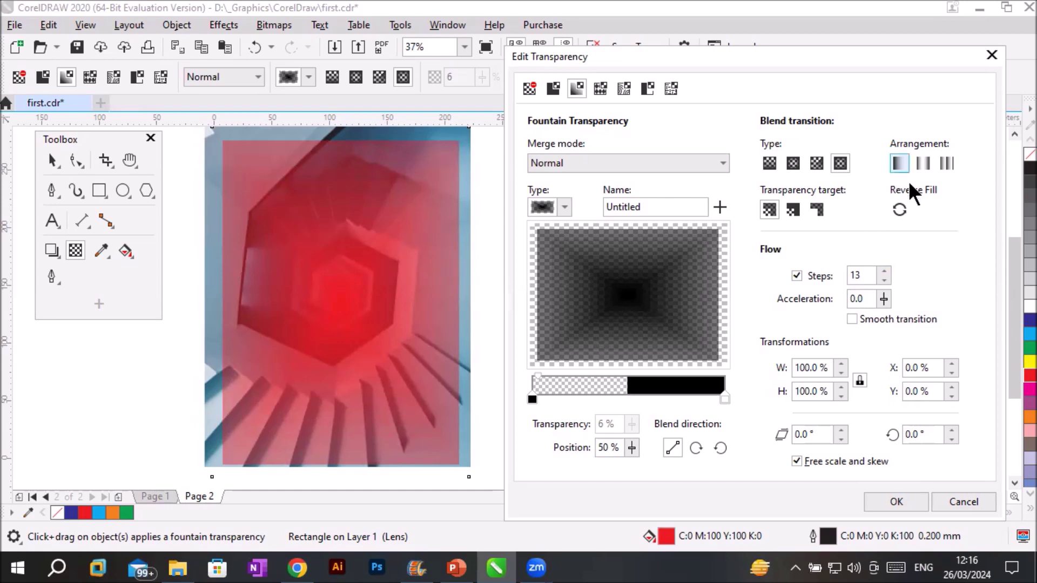
{"action": "left_click", "coordinate": [900, 212]}
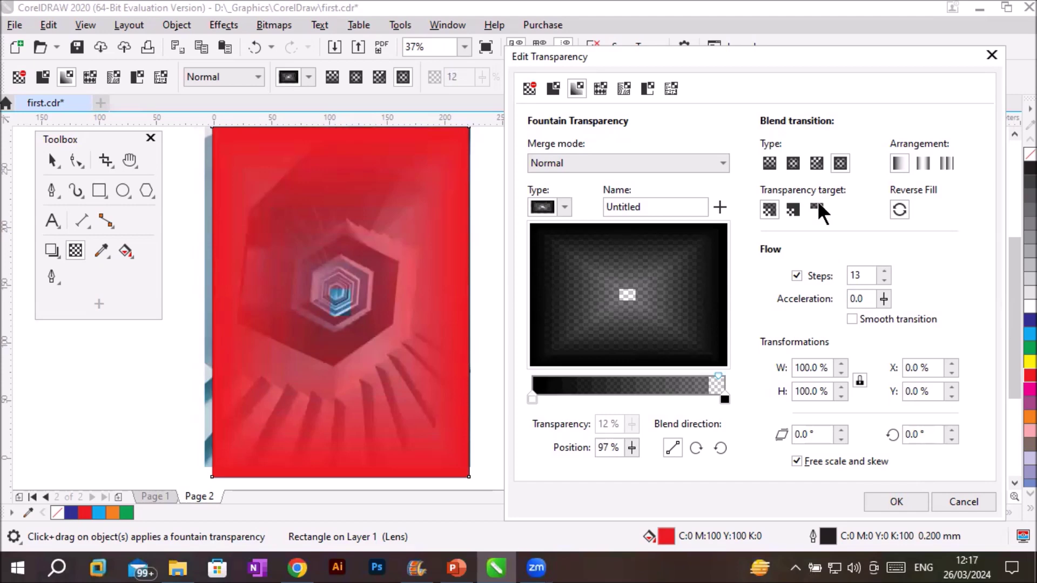
- Compare the reversed linear, elliptical and conical transparencies, returning to the rectangular type
{"action": "left_click", "coordinate": [769, 164]}
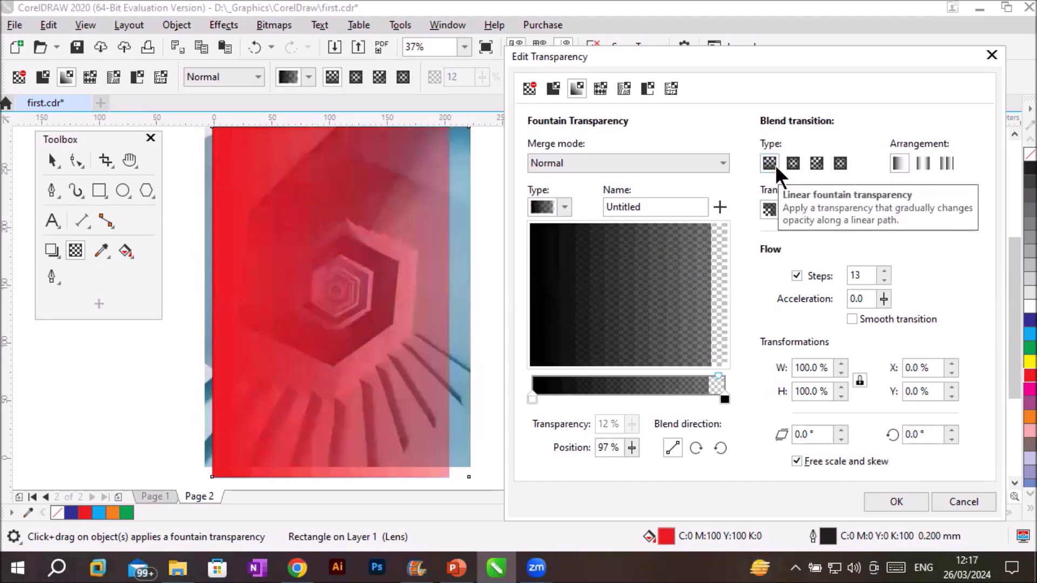
{"action": "left_click", "coordinate": [793, 162]}
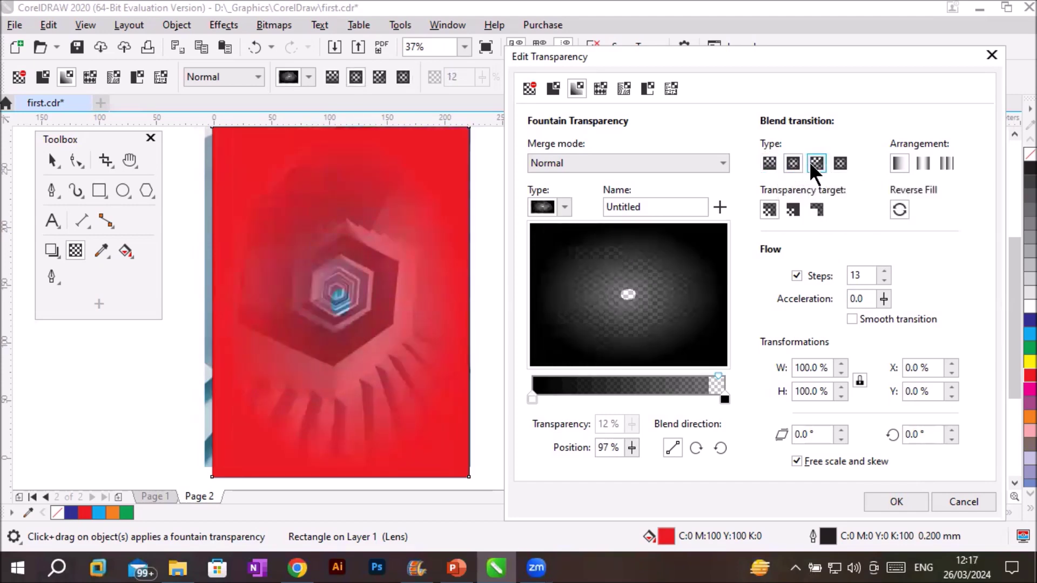
{"action": "left_click", "coordinate": [810, 162]}
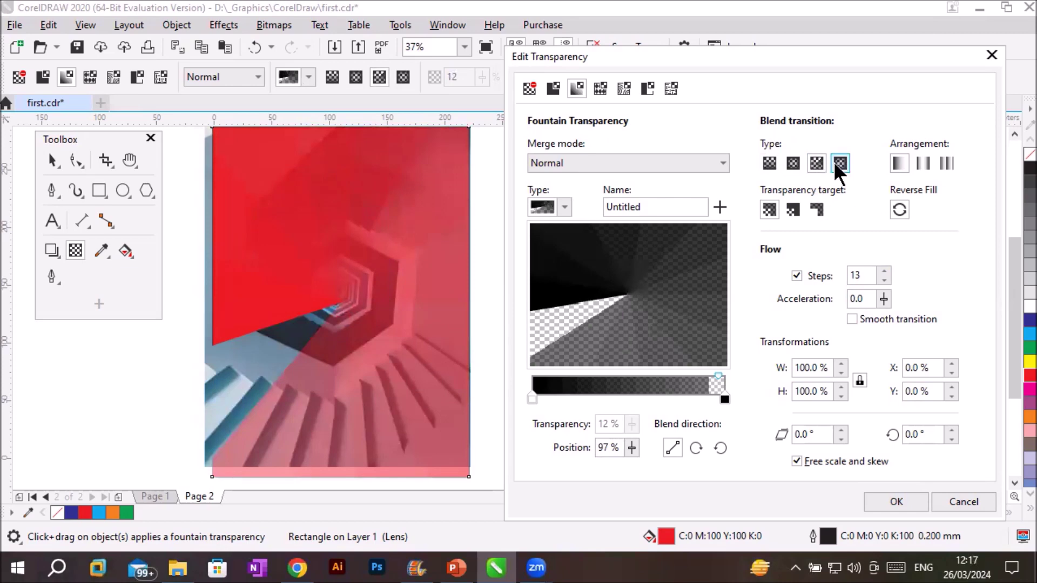
{"action": "left_click", "coordinate": [836, 163]}
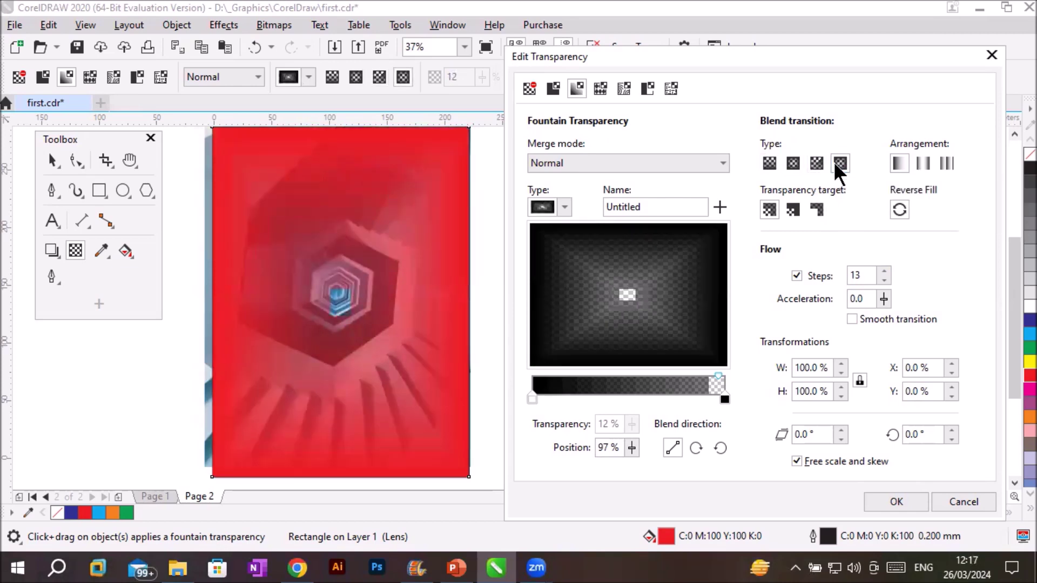
- Flip the rectangular transparency back and forth, ending with the transparent area in the centre
{"action": "left_click", "coordinate": [899, 208]}
{"action": "left_click", "coordinate": [900, 208]}
{"action": "left_click", "coordinate": [900, 207]}
{"action": "left_click", "coordinate": [900, 208]}
- Reduce the rectangular transparency's fountain steps to 2 and apply the settings to the red rectangle
{"action": "left_click", "coordinate": [885, 271]}
{"action": "left_click", "coordinate": [884, 280]}
{"action": "left_click", "coordinate": [885, 279]}
{"action": "left_click", "coordinate": [885, 279]}
{"action": "left_click", "coordinate": [885, 279]}
{"action": "left_click", "coordinate": [884, 279]}
{"action": "left_click", "coordinate": [885, 279]}
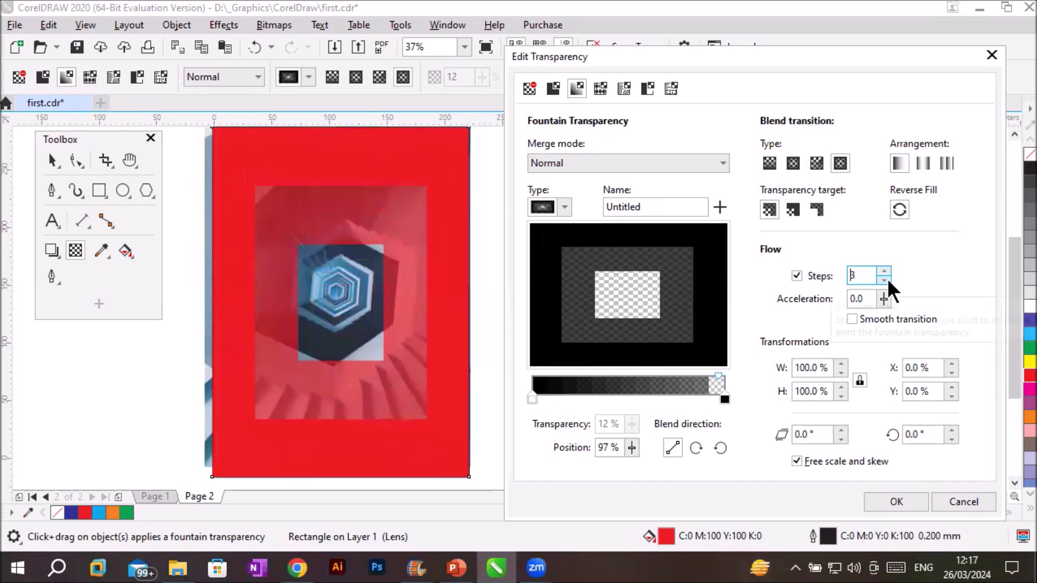
{"action": "left_click", "coordinate": [884, 280]}
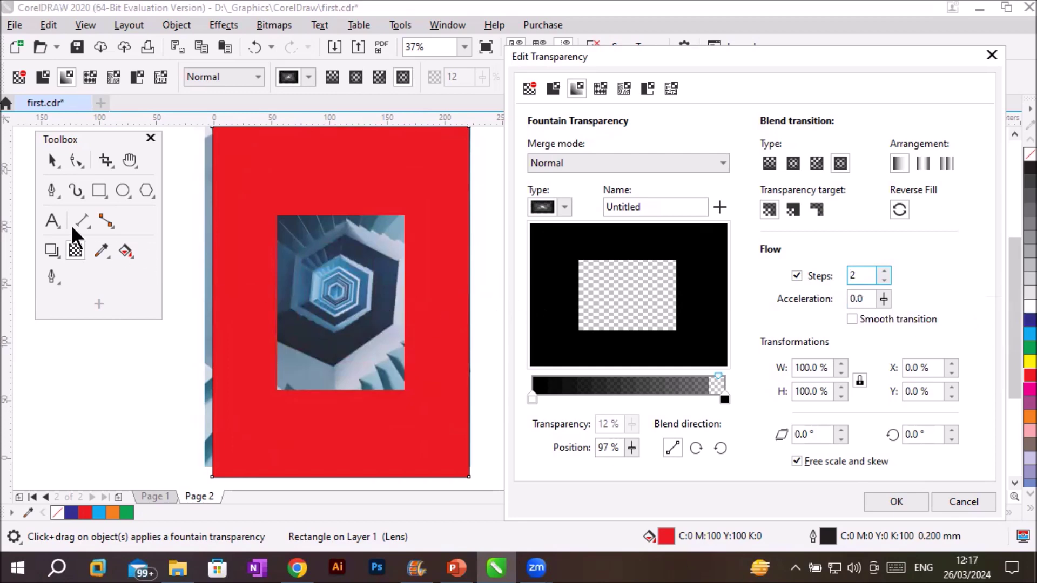
{"action": "left_click", "coordinate": [875, 496]}
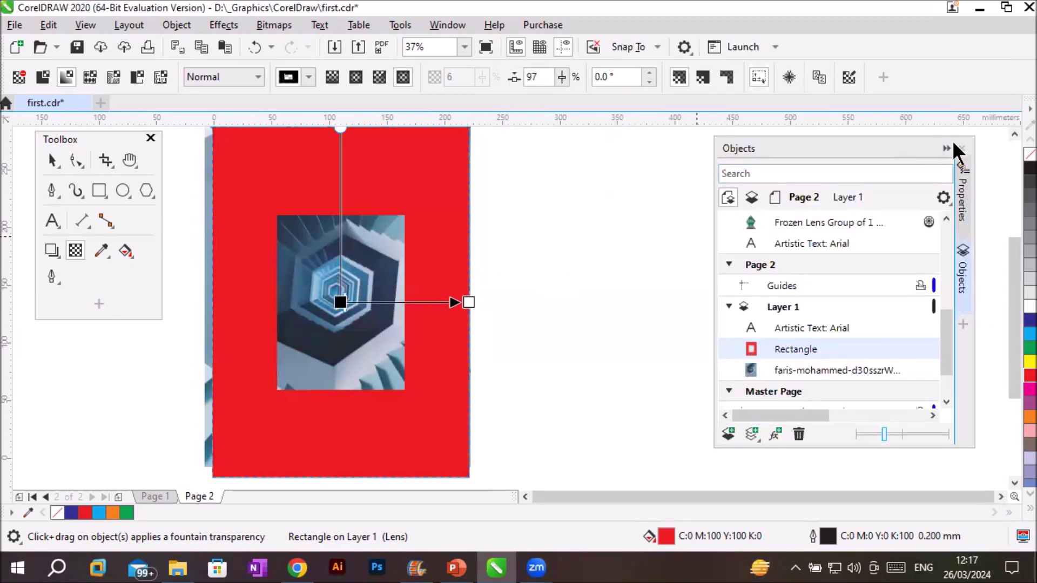
- Stretch the red rectangle's upper and left edges with the Pick tool to about 230 by 314 mm, covering the photo
{"action": "scroll", "coordinate": [513, 196], "scroll_direction": "down", "scroll_amount": 2}
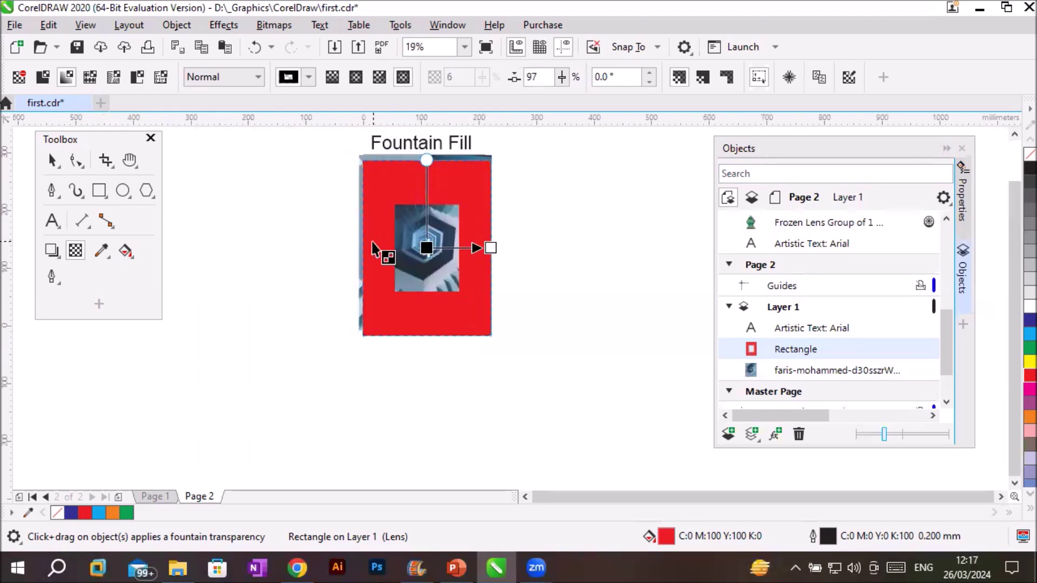
{"action": "left_click", "coordinate": [52, 161]}
{"action": "left_click", "coordinate": [245, 320]}
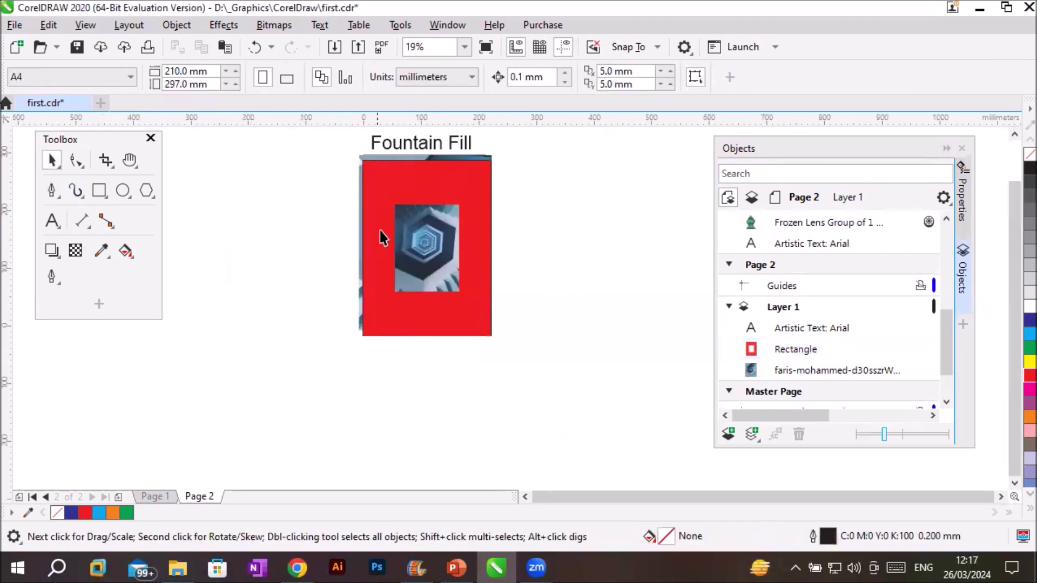
{"action": "left_click", "coordinate": [388, 227]}
{"action": "left_click_drag", "start_coordinate": [422, 159], "coordinate": [422, 153]}
{"action": "left_click_drag", "start_coordinate": [361, 249], "coordinate": [358, 249]}
{"action": "left_click", "coordinate": [339, 264]}
{"action": "scroll", "coordinate": [516, 254], "scroll_direction": "up", "scroll_amount": 2}
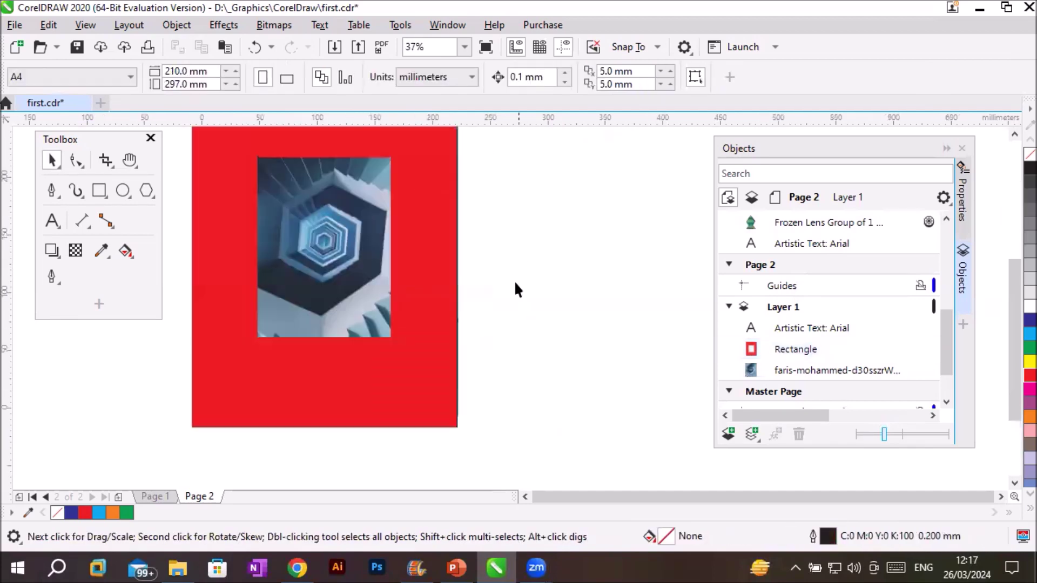
- Reopen the enlarged rectangle's detailed transparency settings and flip the two-step transparency to the outside and back to the centre
{"action": "left_click", "coordinate": [298, 387]}
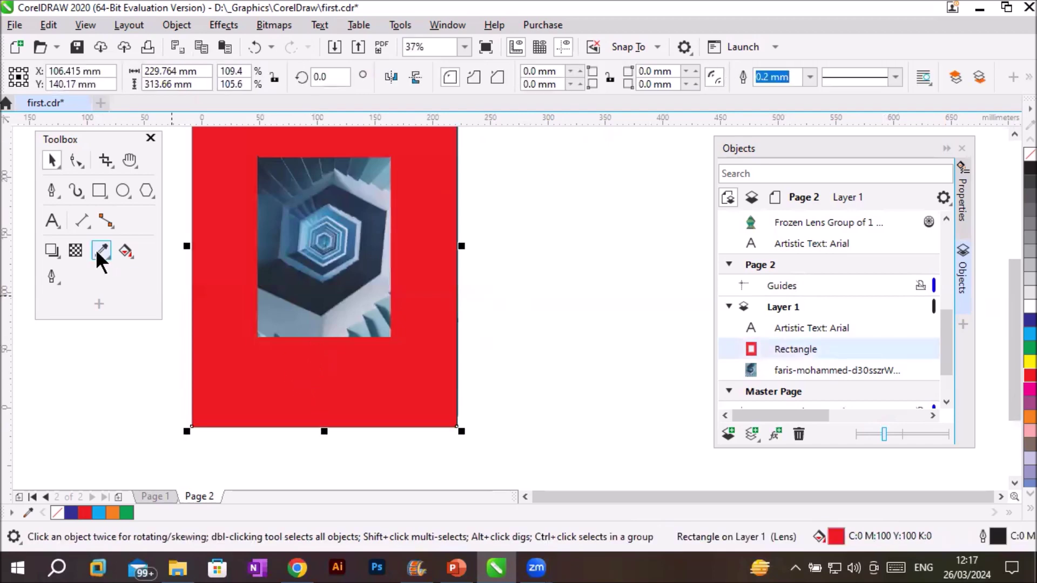
{"action": "left_click", "coordinate": [75, 251]}
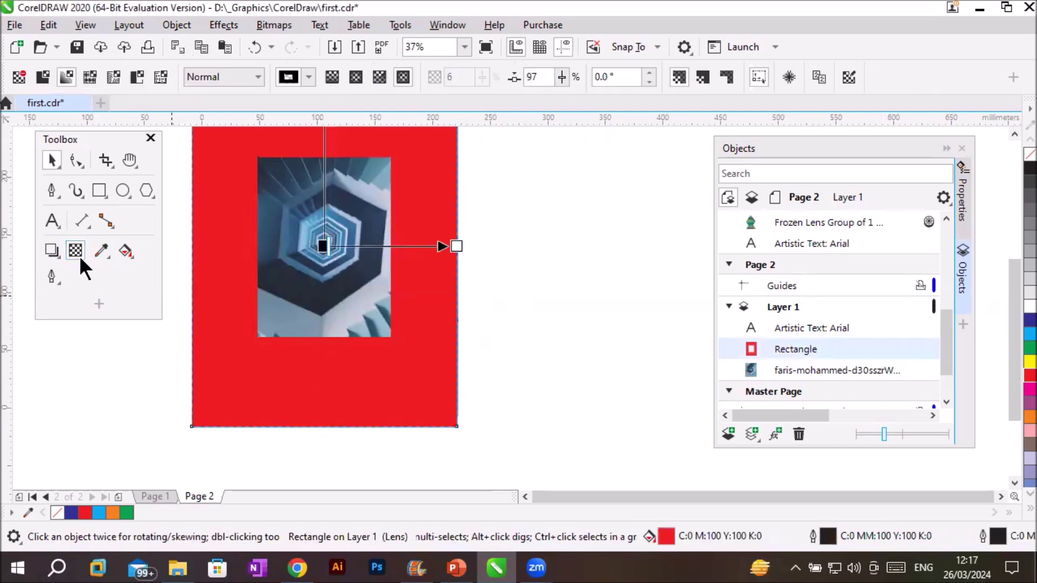
{"action": "left_click", "coordinate": [846, 81]}
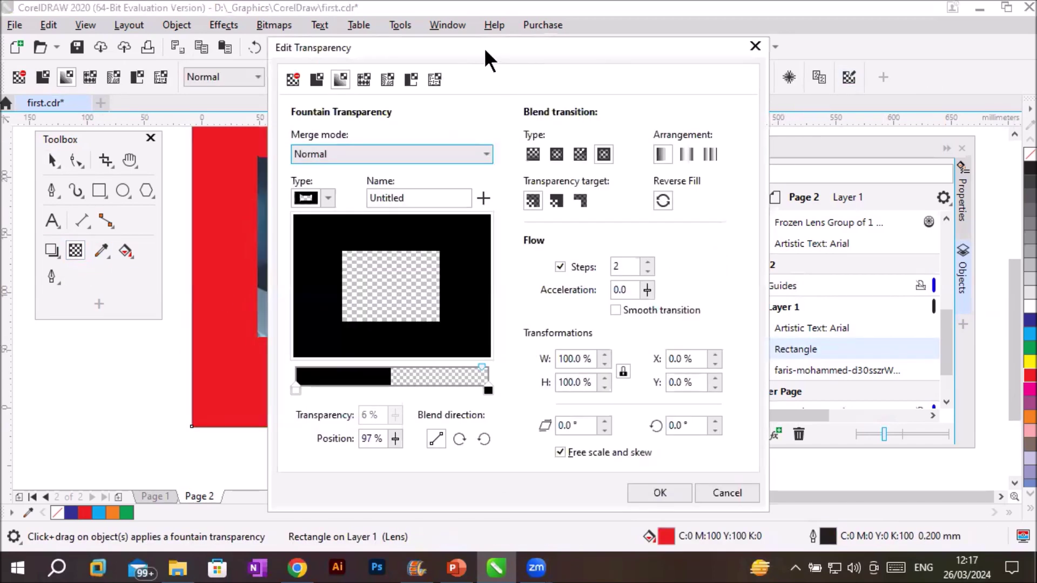
{"action": "left_click_drag", "start_coordinate": [484, 47], "coordinate": [733, 46]}
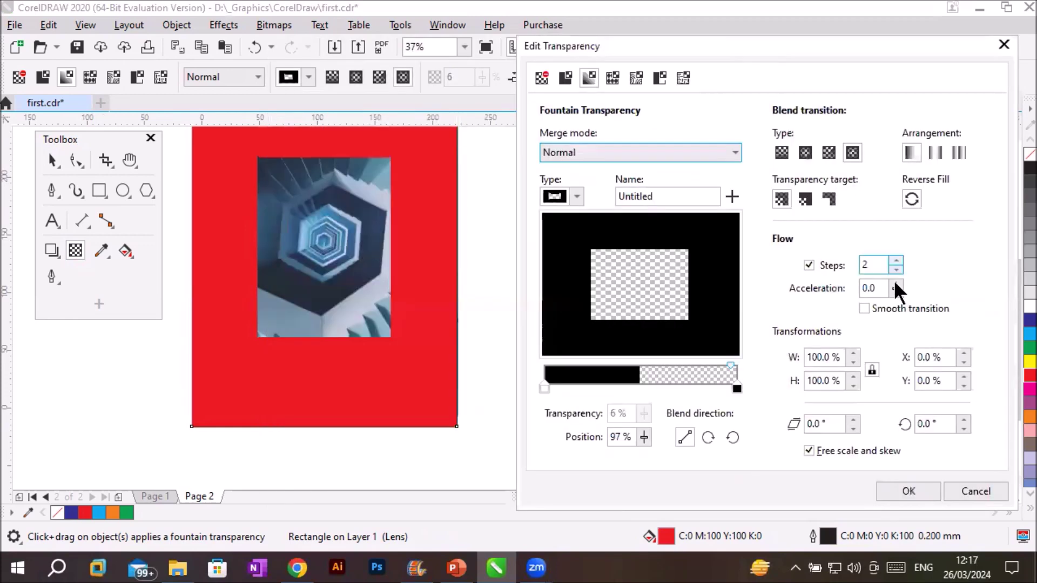
{"action": "left_click", "coordinate": [909, 199]}
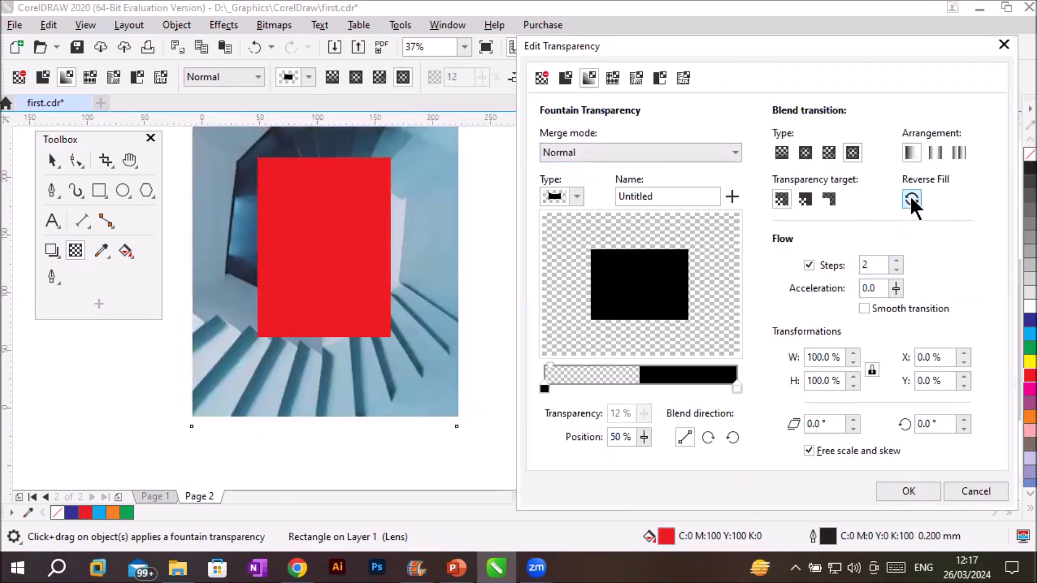
{"action": "left_click", "coordinate": [911, 198]}
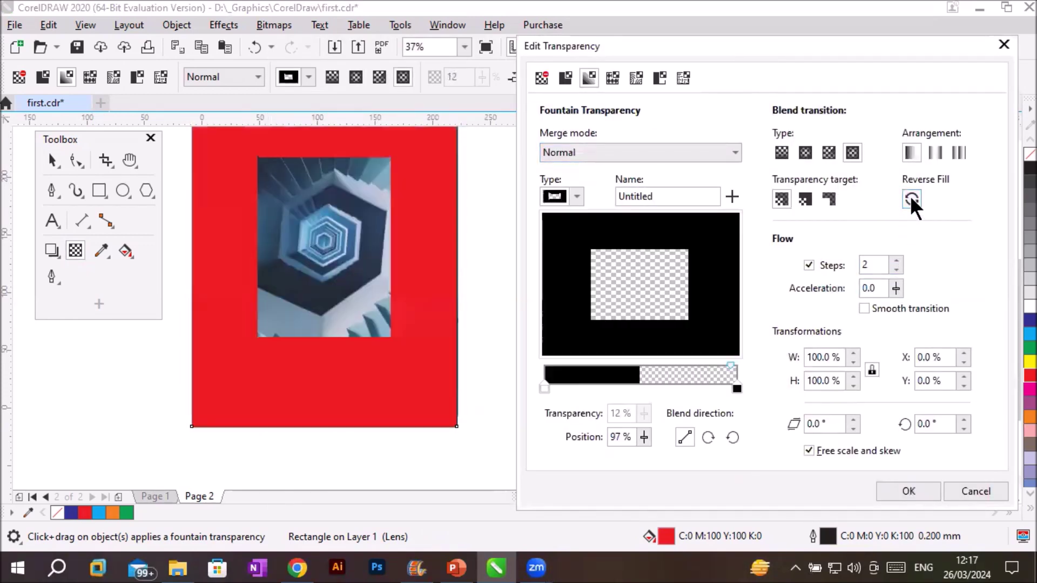
- Set the rectangular fountain transparency to 8 steps
{"action": "left_click", "coordinate": [896, 258]}
{"action": "left_click", "coordinate": [896, 257]}
{"action": "left_click", "coordinate": [896, 257]}
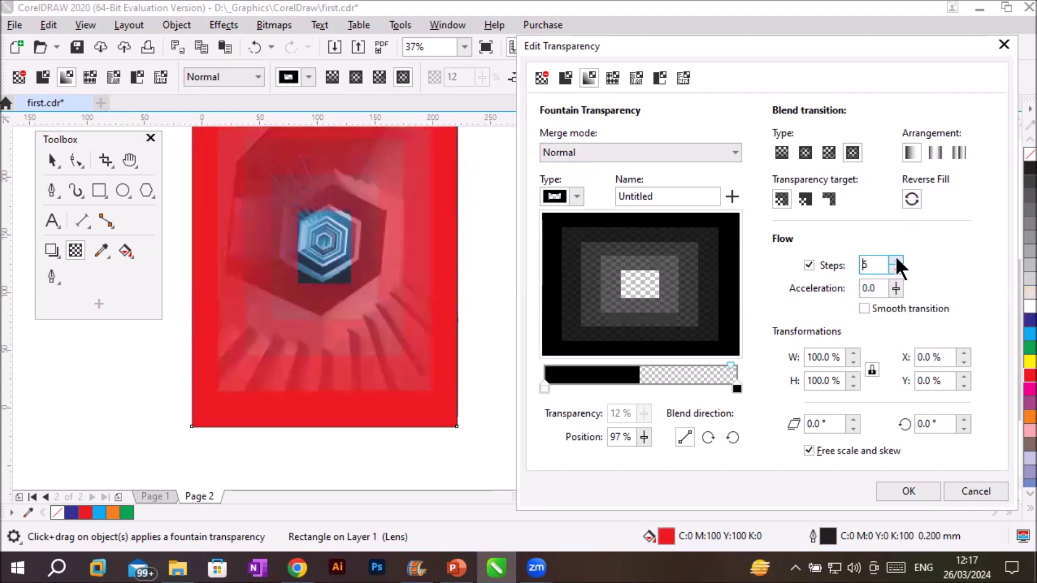
{"action": "left_click", "coordinate": [896, 258]}
{"action": "left_click", "coordinate": [896, 257]}
{"action": "left_click", "coordinate": [896, 257]}
{"action": "left_click", "coordinate": [896, 258]}
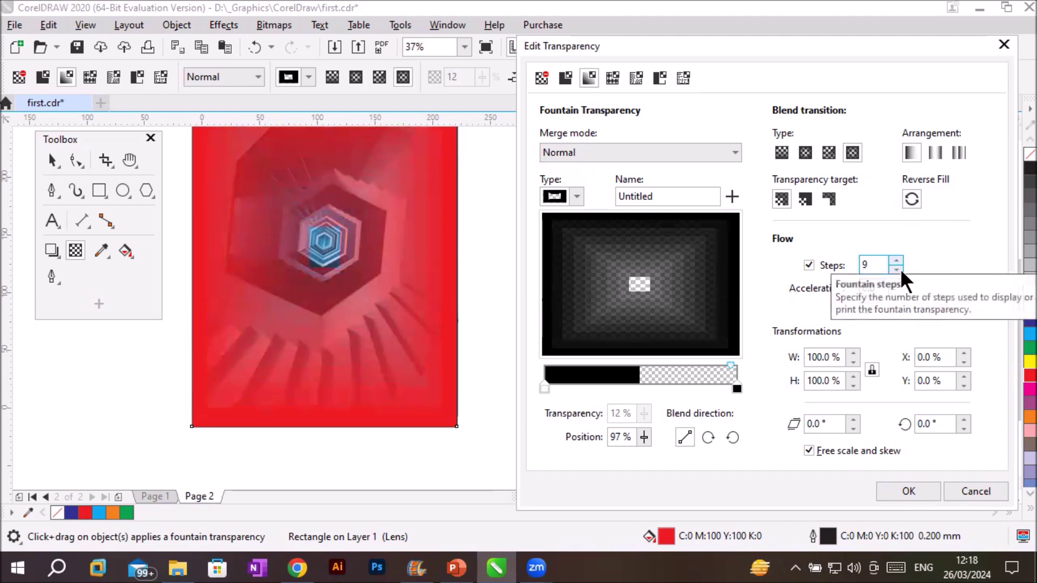
{"action": "left_click", "coordinate": [897, 269]}
- Try different acceleration values for the fountain transparency and set the acceleration to 47
{"action": "left_click_drag", "start_coordinate": [896, 288], "coordinate": [899, 303]}
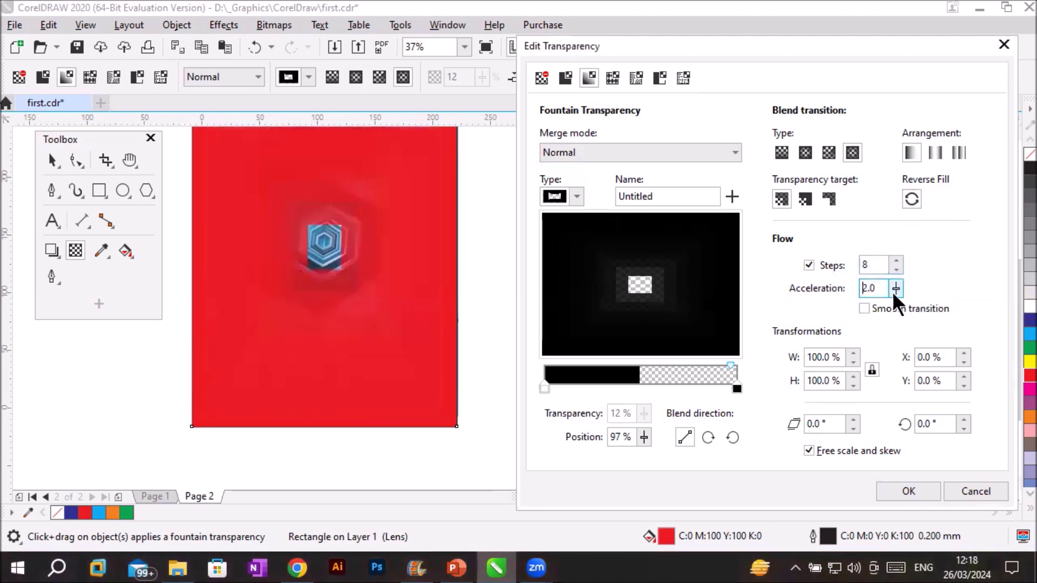
{"action": "left_click", "coordinate": [897, 289]}
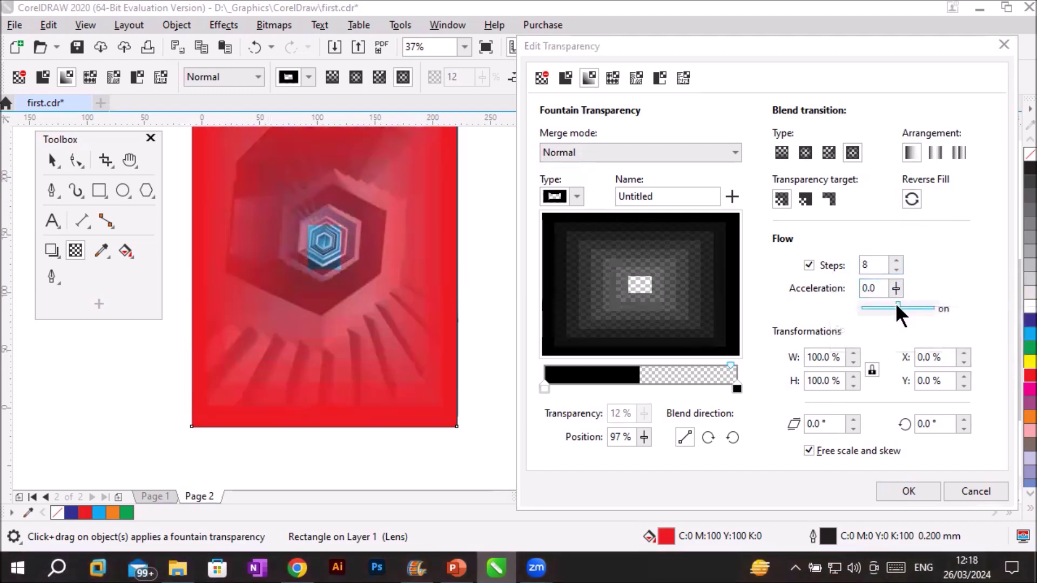
{"action": "left_click_drag", "start_coordinate": [898, 308], "coordinate": [913, 306]}
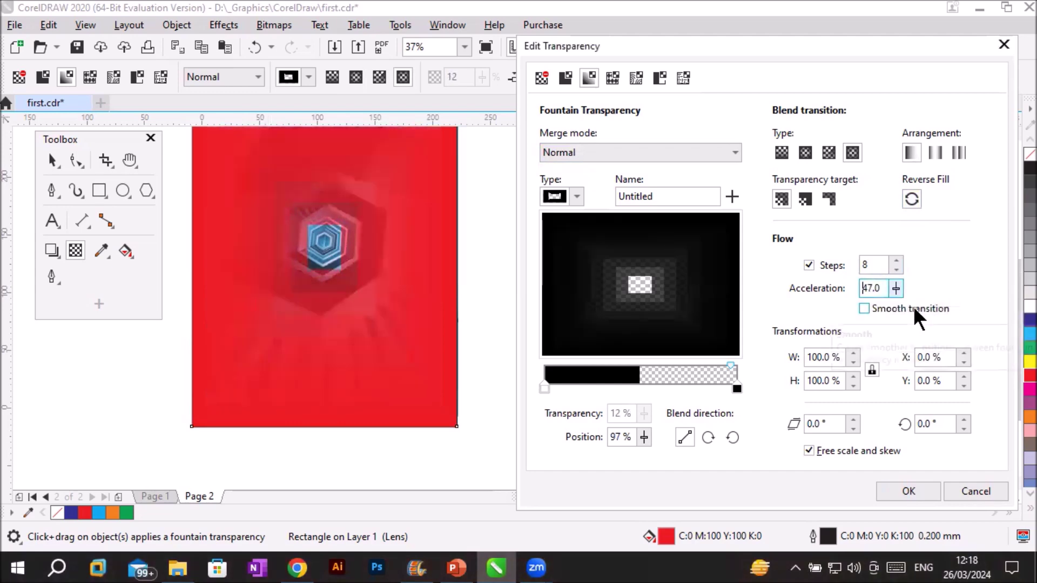
- Try the extreme acceleration values 100 and -100 on the rectangle's fountain transparency
{"action": "left_click", "coordinate": [895, 290]}
{"action": "left_click_drag", "start_coordinate": [890, 308], "coordinate": [915, 306]}
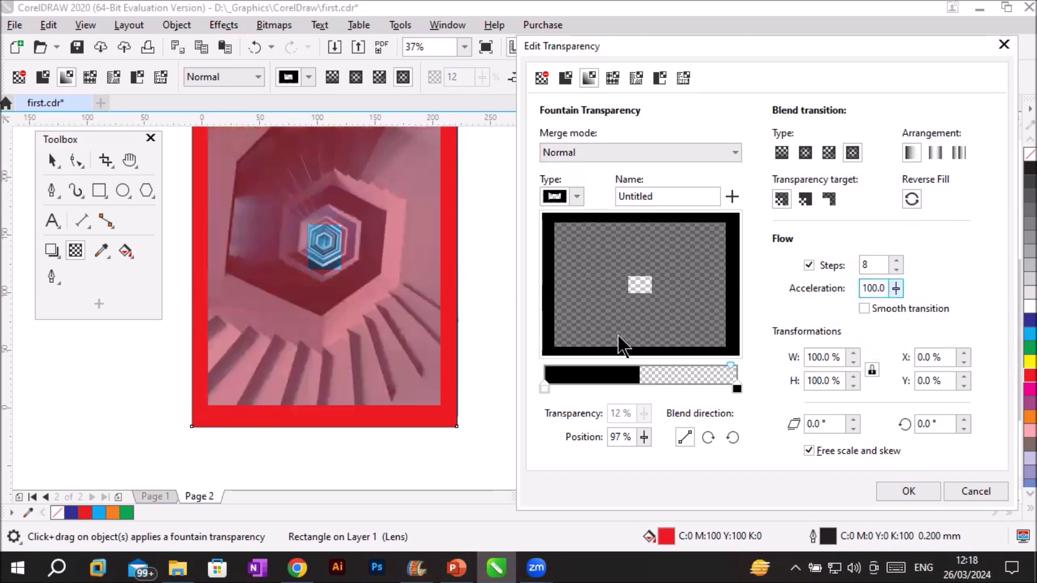
{"action": "left_click", "coordinate": [894, 290]}
{"action": "left_click_drag", "start_coordinate": [892, 303], "coordinate": [812, 309]}
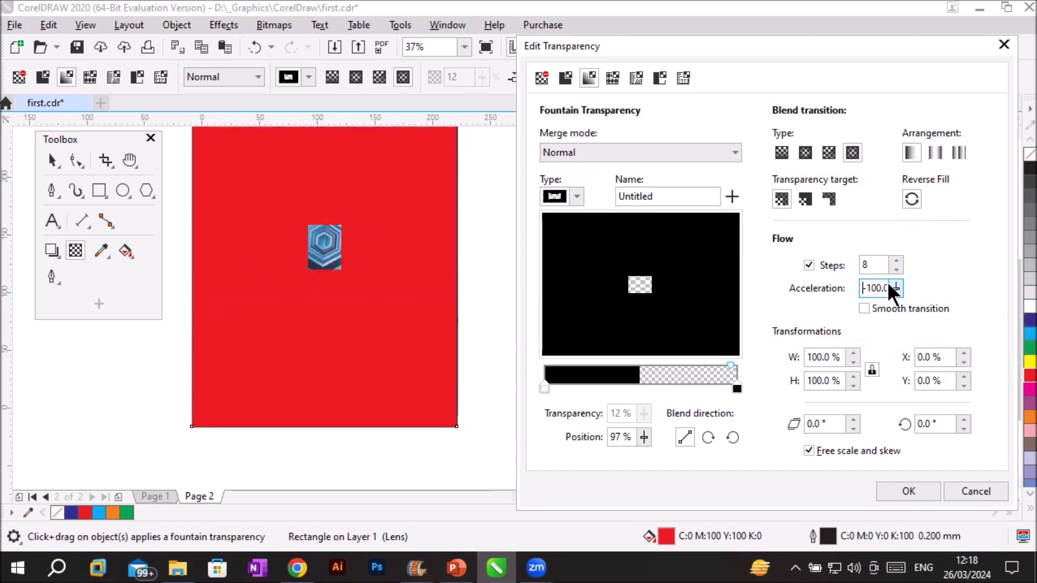
- Reset the fountain transparency's acceleration to 0 and try the smooth transition option on and back off
{"action": "left_click", "coordinate": [896, 288]}
{"action": "left_click_drag", "start_coordinate": [893, 306], "coordinate": [932, 313]}
{"action": "left_click_drag", "start_coordinate": [882, 287], "coordinate": [786, 277]}
{"action": "type", "text": "0"}
{"action": "left_click", "coordinate": [871, 265]}
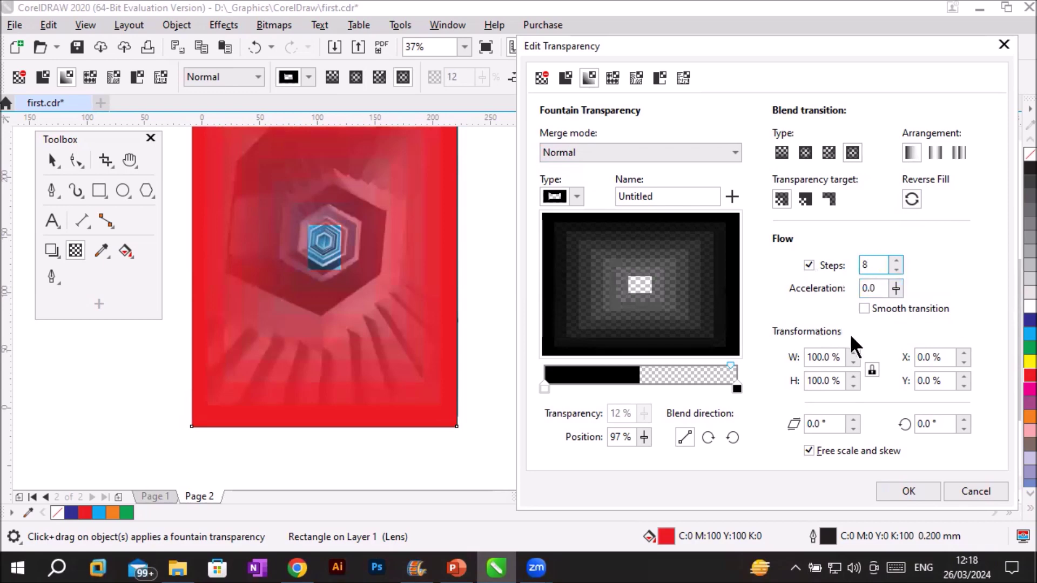
{"action": "left_click", "coordinate": [863, 307]}
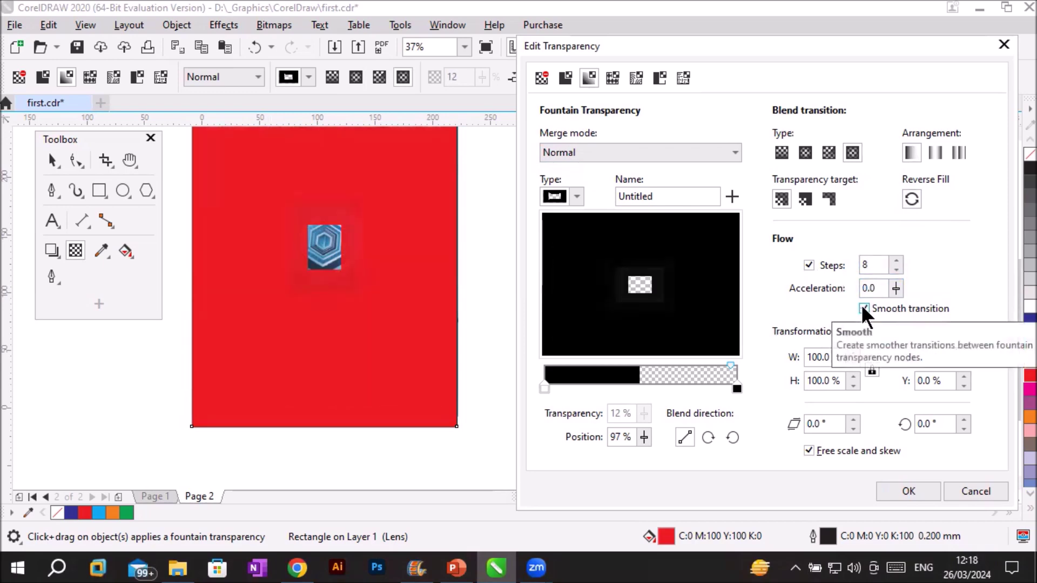
{"action": "left_click", "coordinate": [862, 305]}
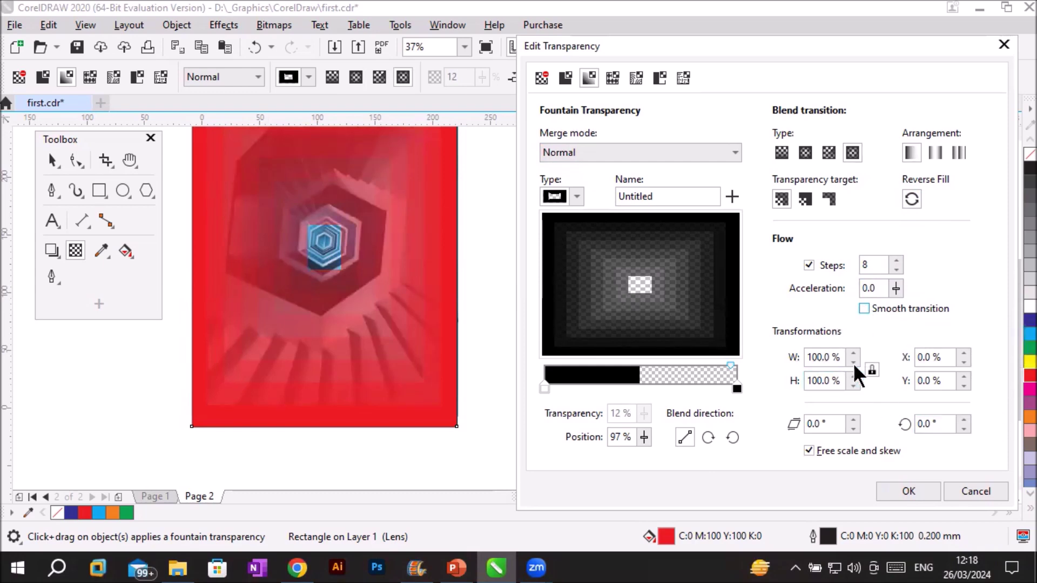
- Increase the skew of the rectangular fountain transparency to 33°
{"action": "double_click", "coordinate": [855, 416]}
{"action": "left_click", "coordinate": [855, 419]}
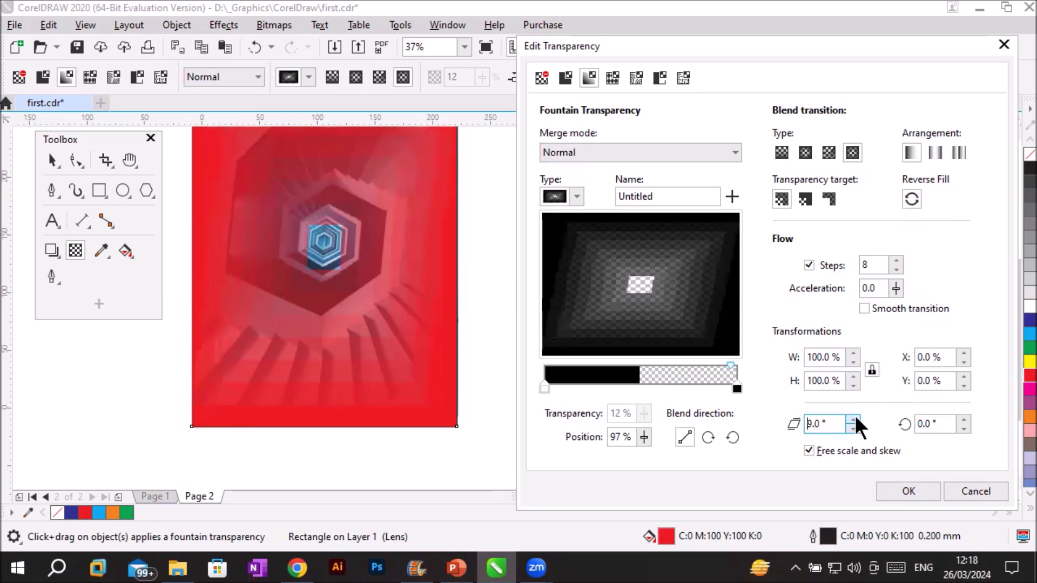
{"action": "left_click", "coordinate": [854, 419]}
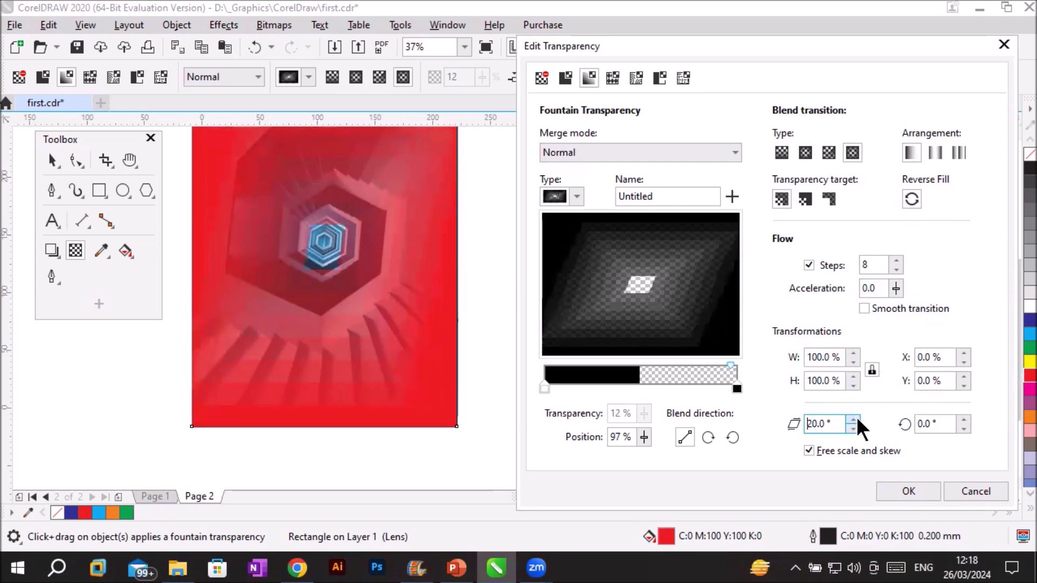
{"action": "left_click", "coordinate": [855, 419]}
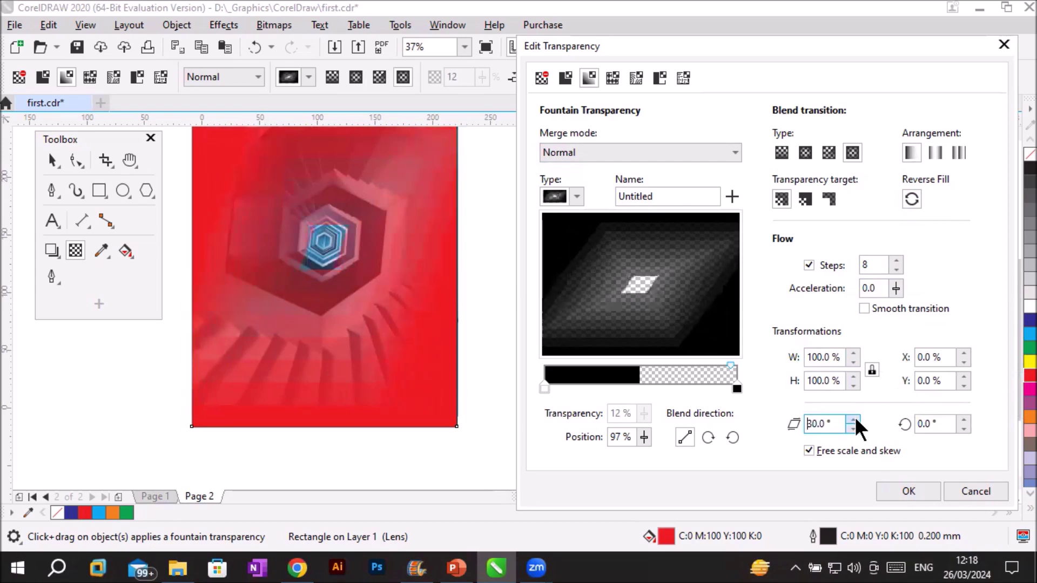
{"action": "left_click", "coordinate": [855, 419]}
- Reduce the skewed fountain transparency to 3 steps
{"action": "left_click", "coordinate": [897, 270]}
{"action": "left_click", "coordinate": [896, 269]}
{"action": "left_click", "coordinate": [896, 270]}
{"action": "left_click", "coordinate": [896, 270]}
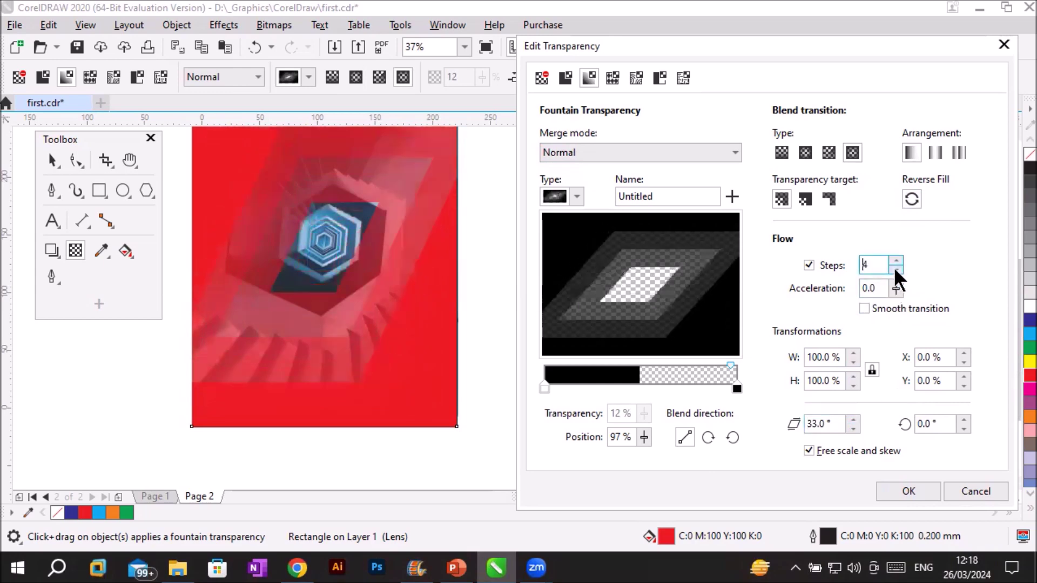
{"action": "left_click", "coordinate": [897, 269]}
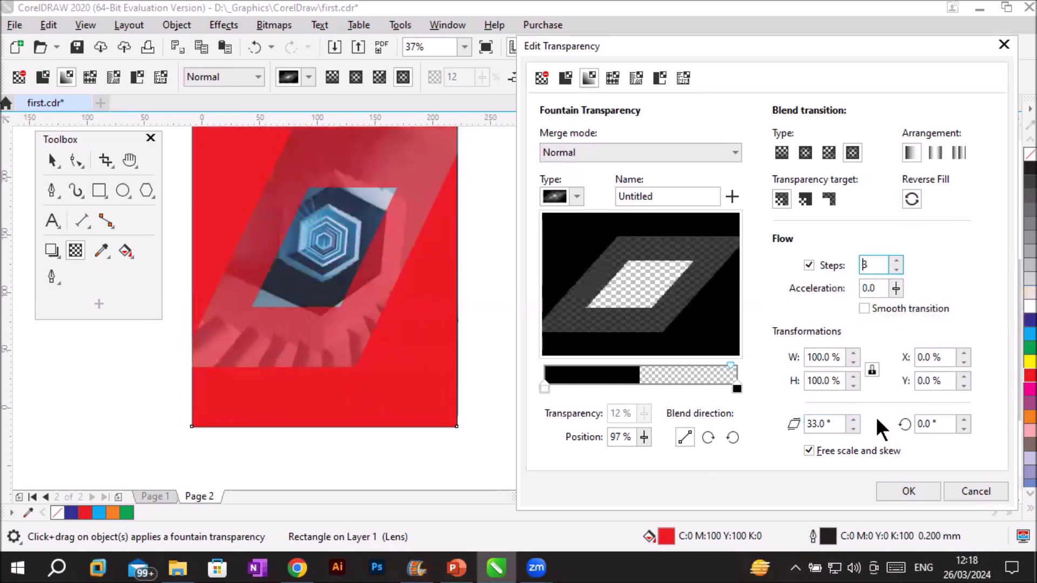
- Try a skew of 39° on the fountain transparency and reset the skew to 0°
{"action": "left_click", "coordinate": [855, 419]}
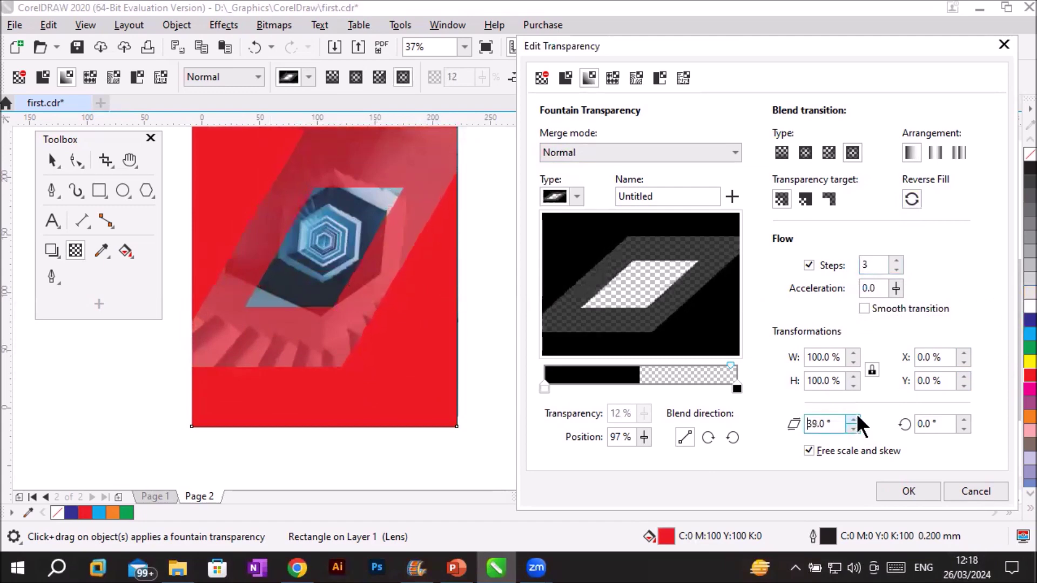
{"action": "left_click_drag", "start_coordinate": [836, 424], "coordinate": [731, 424]}
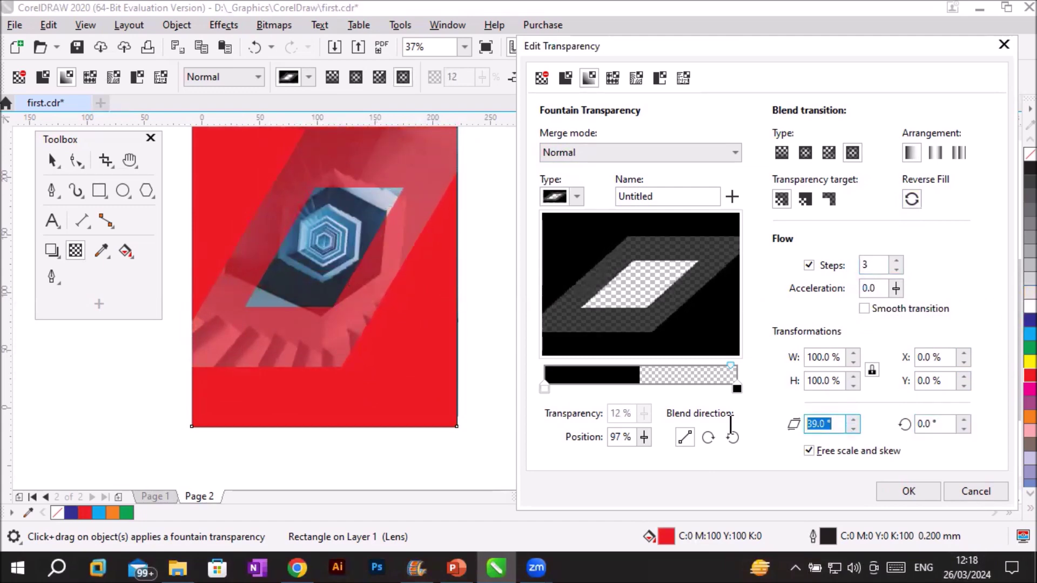
{"action": "type", "text": "0"}
- Rotate the fountain transparency to 25°
{"action": "left_click", "coordinate": [940, 423]}
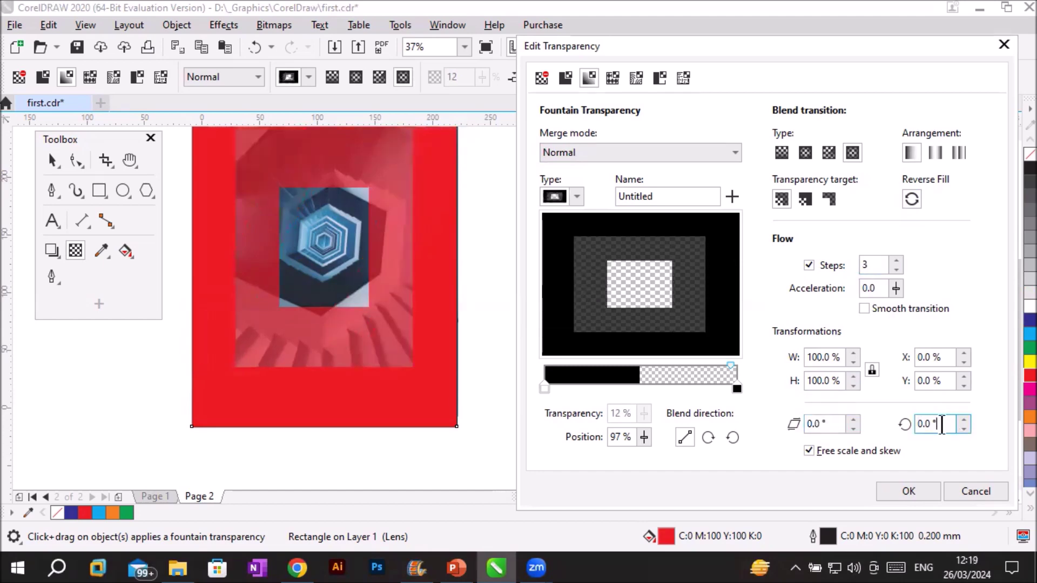
{"action": "left_click", "coordinate": [961, 419]}
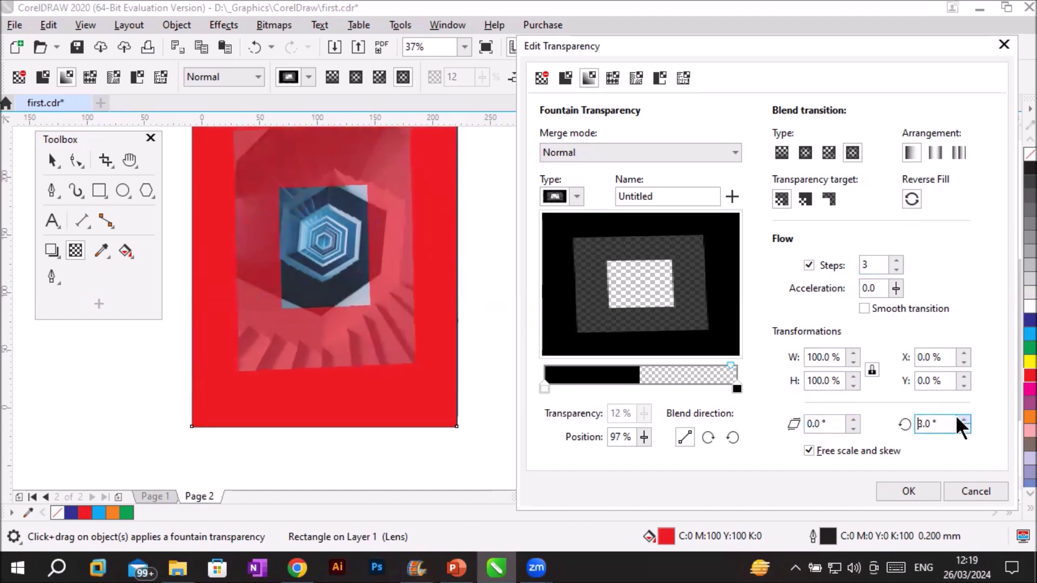
{"action": "left_click", "coordinate": [962, 420]}
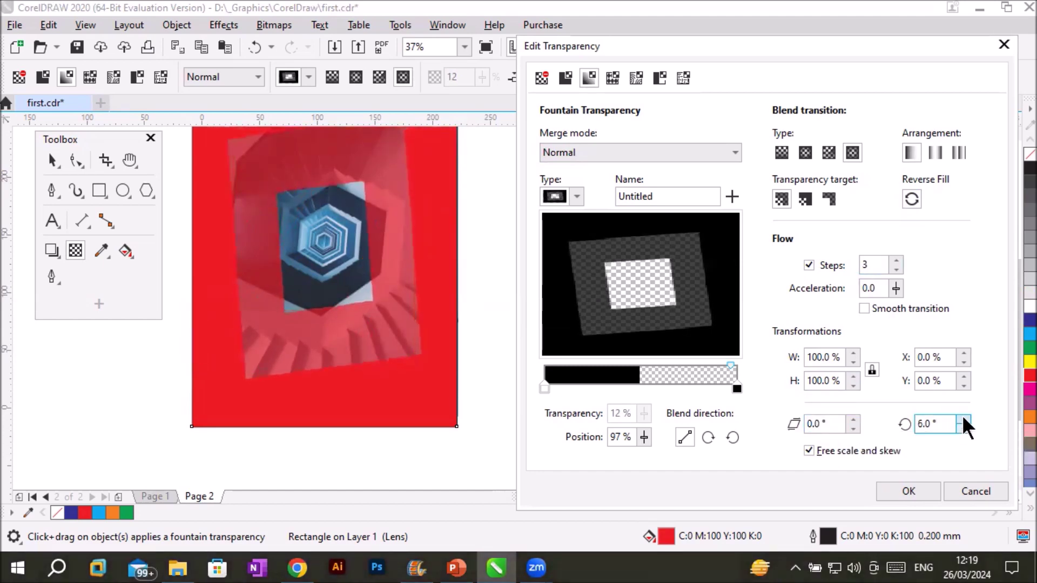
{"action": "left_click", "coordinate": [962, 420]}
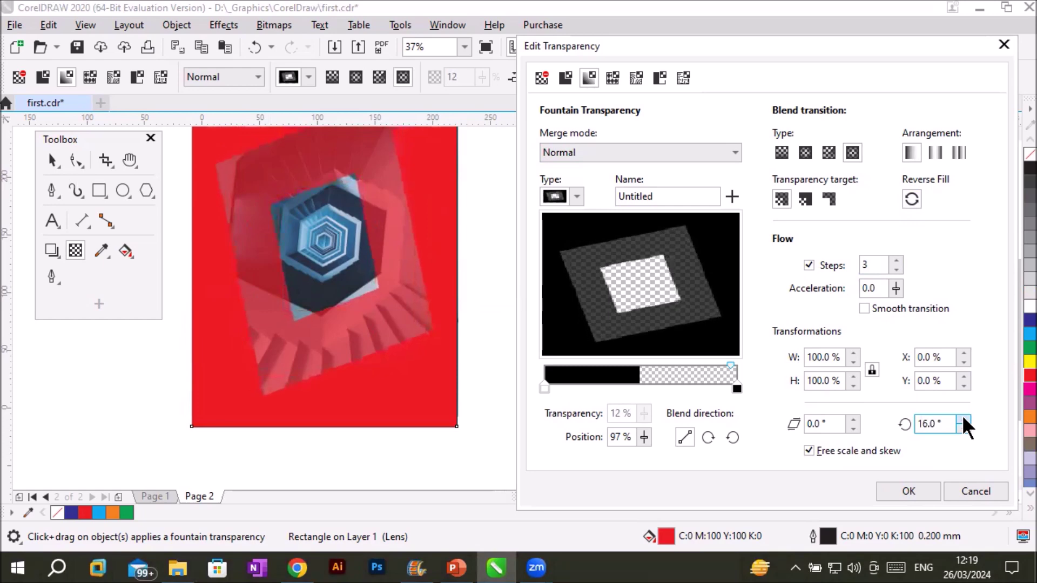
{"action": "left_click", "coordinate": [963, 420]}
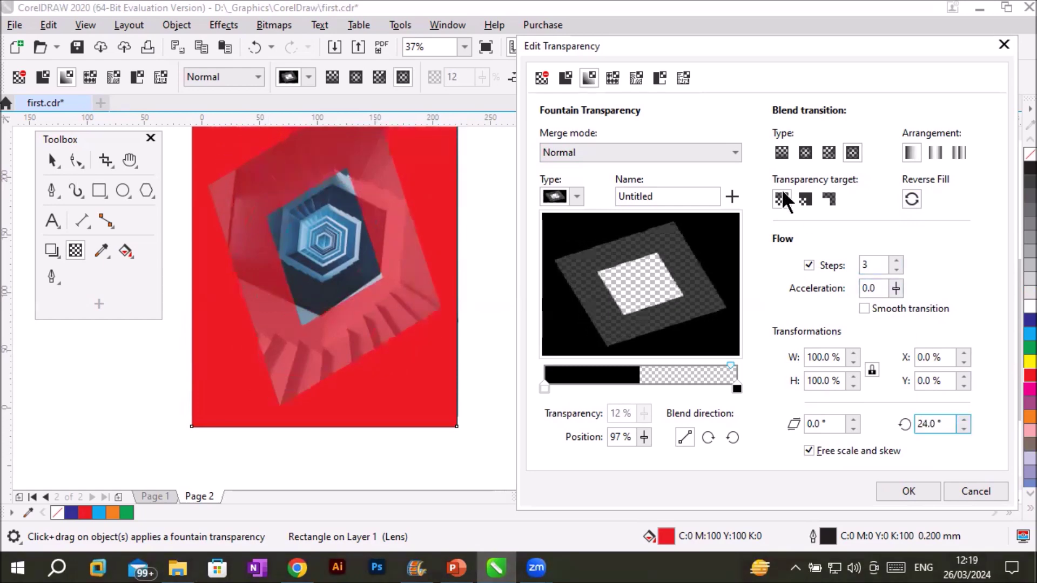
{"action": "left_click", "coordinate": [963, 419]}
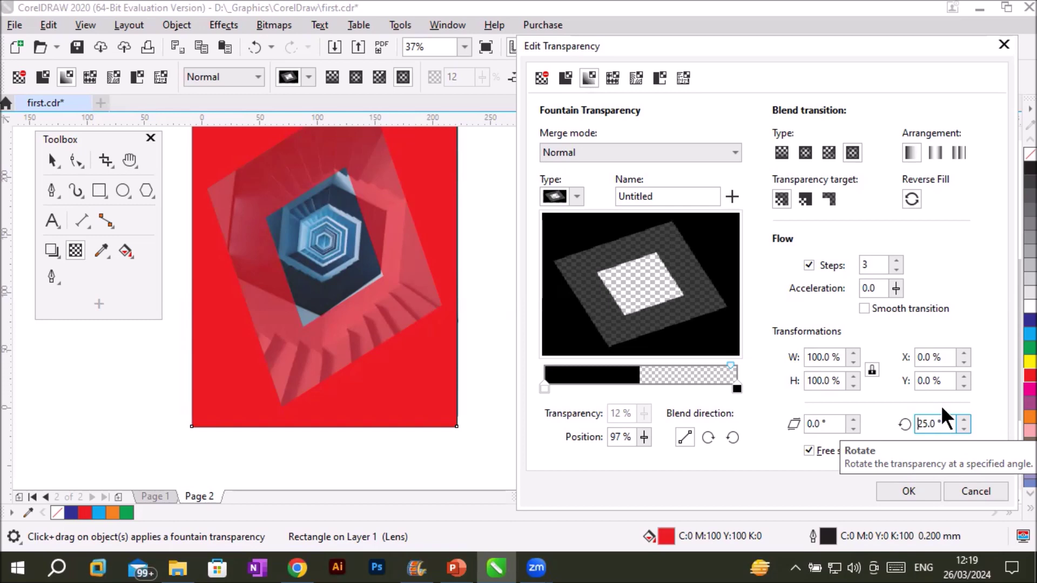
- Increase the number of fountain transparency steps to 9
{"action": "left_click", "coordinate": [896, 261]}
{"action": "left_click", "coordinate": [896, 260]}
{"action": "left_click", "coordinate": [897, 260]}
{"action": "left_click", "coordinate": [895, 261]}
{"action": "left_click", "coordinate": [895, 261]}
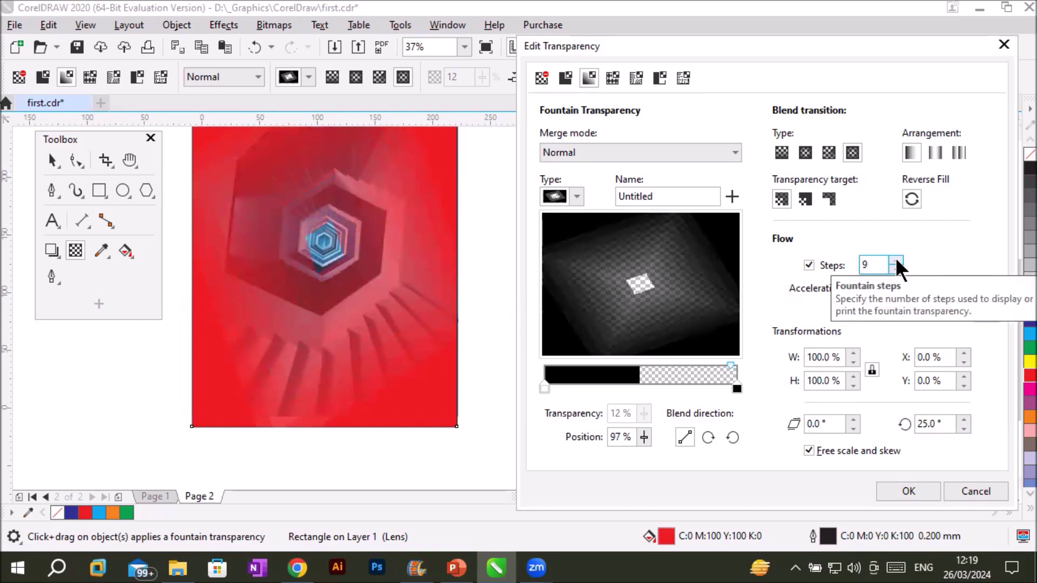
- Add an intermediate node at about 47% on the transparency gradient, try 0% transparency on it and set it to 100%
{"action": "left_click", "coordinate": [544, 388]}
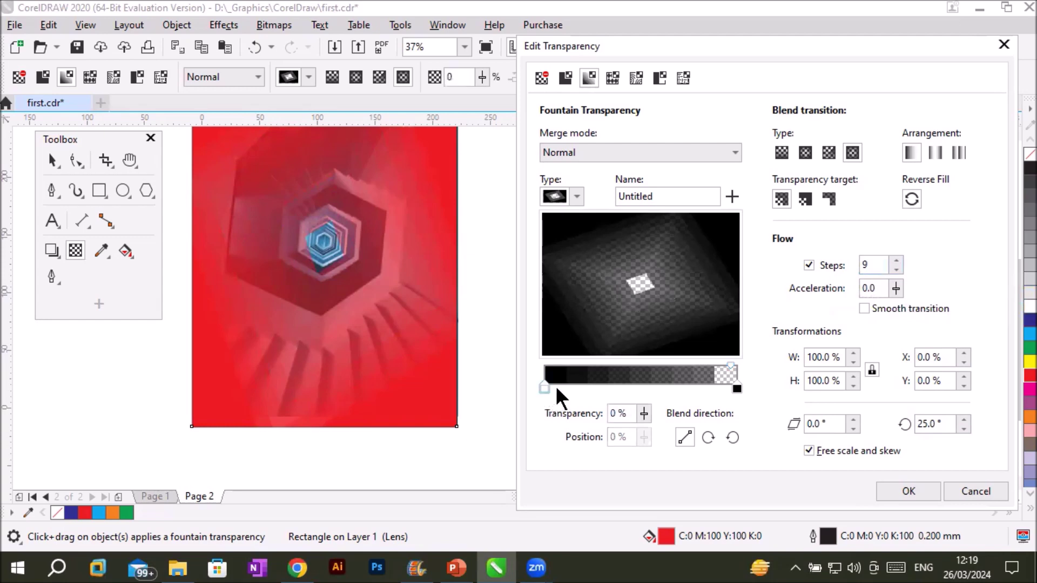
{"action": "double_click", "coordinate": [635, 384]}
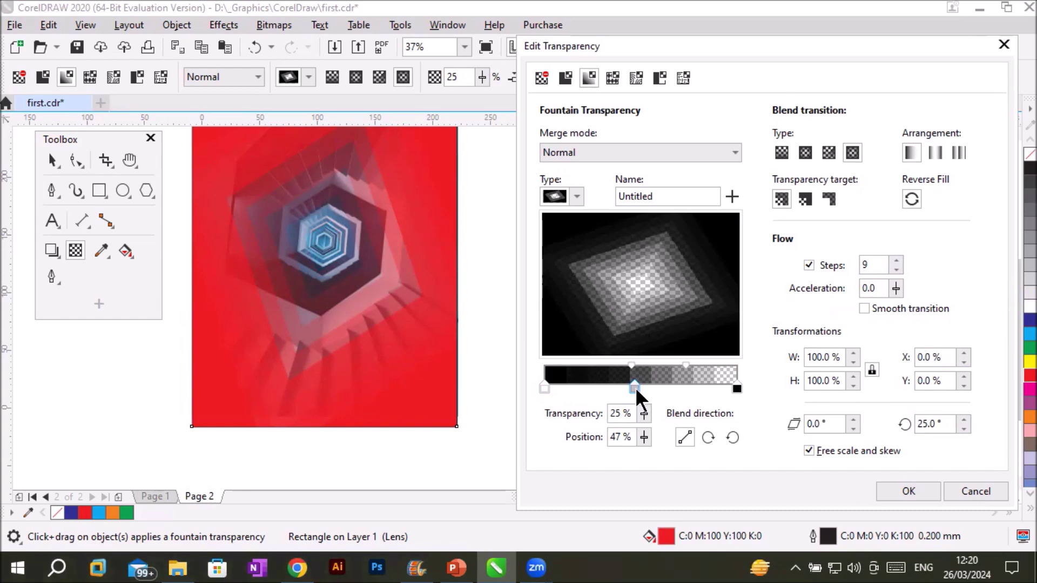
{"action": "left_click_drag", "start_coordinate": [629, 414], "coordinate": [595, 414]}
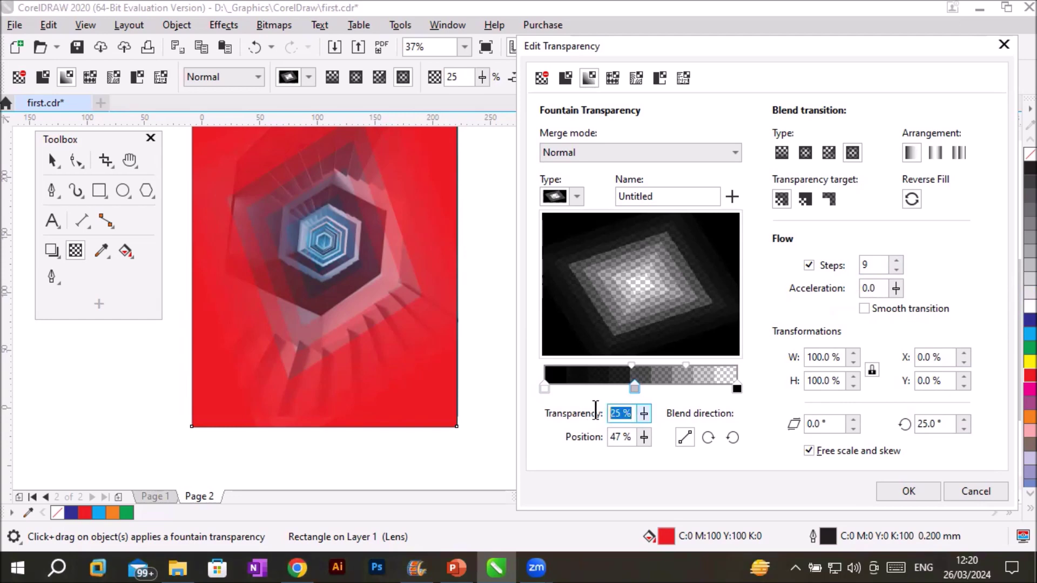
{"action": "left_click", "coordinate": [637, 413]}
{"action": "left_click_drag", "start_coordinate": [641, 413], "coordinate": [618, 430]}
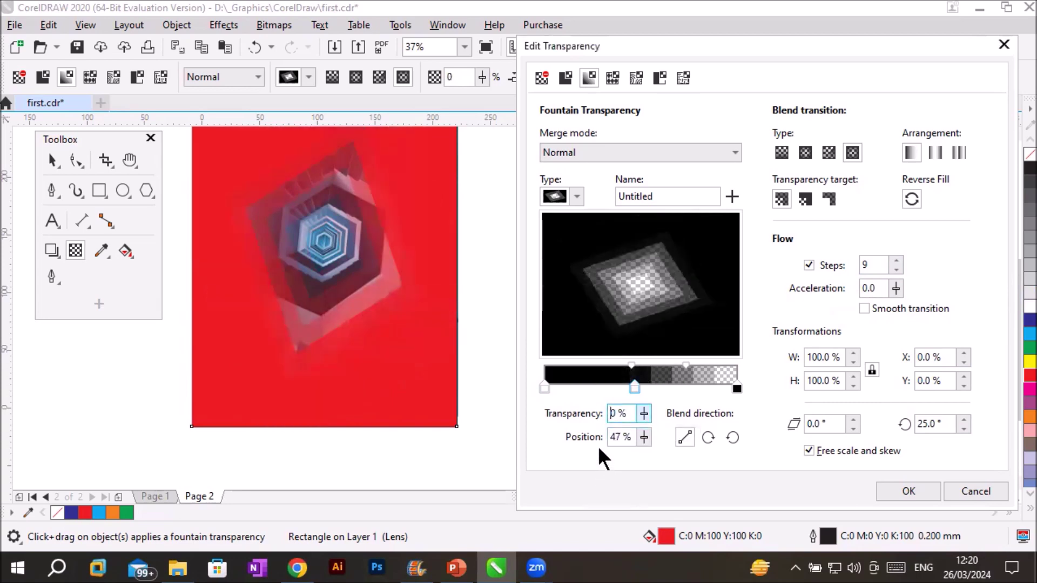
{"action": "left_click", "coordinate": [643, 414]}
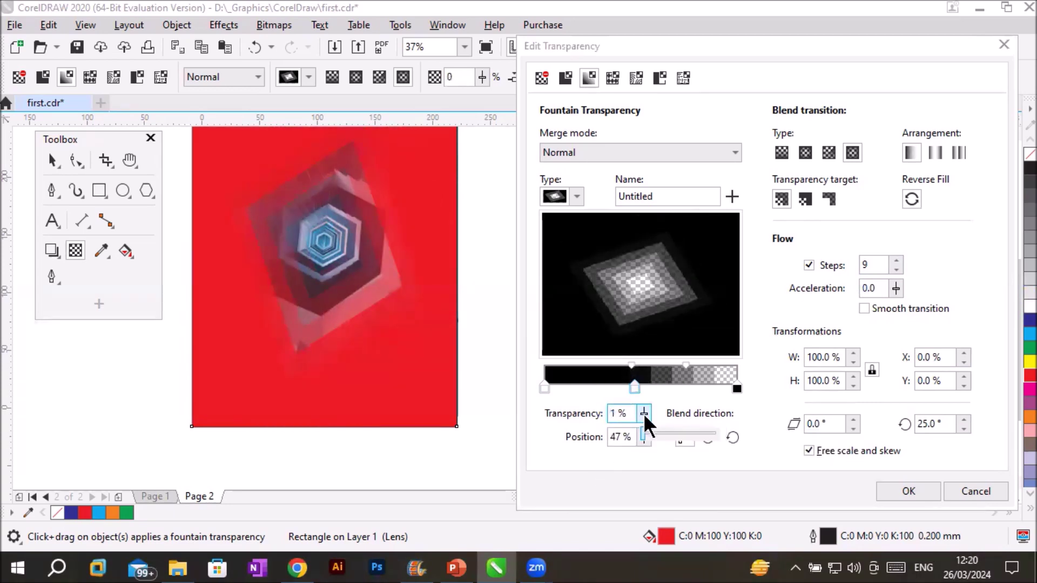
{"action": "left_click", "coordinate": [643, 412]}
{"action": "left_click_drag", "start_coordinate": [646, 432], "coordinate": [728, 437]}
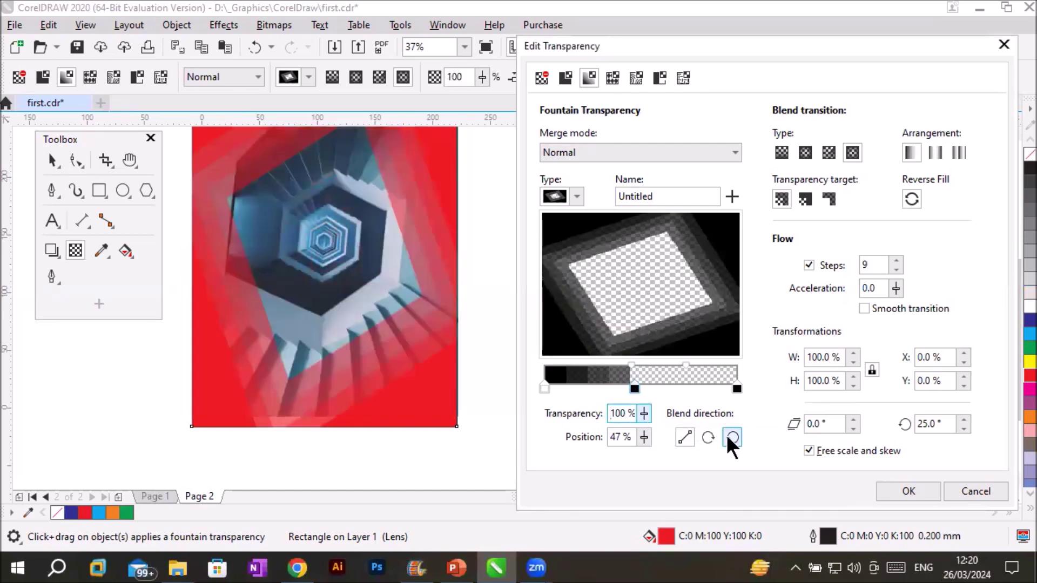
- Move the intermediate gradient node to the 53% position and try the clockwise blend direction before restoring the straight one
{"action": "left_click", "coordinate": [643, 434]}
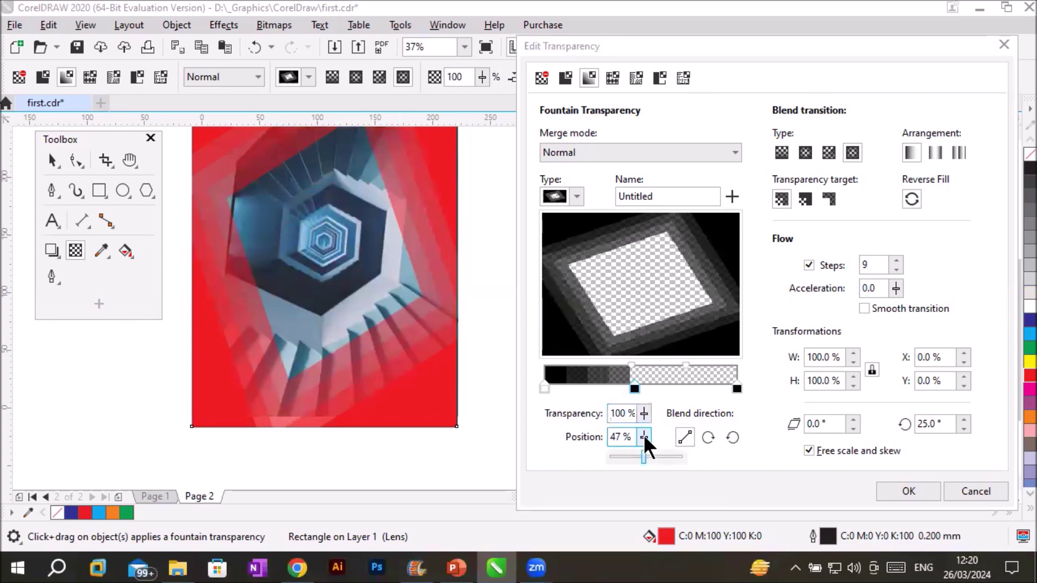
{"action": "left_click_drag", "start_coordinate": [643, 458], "coordinate": [631, 458]}
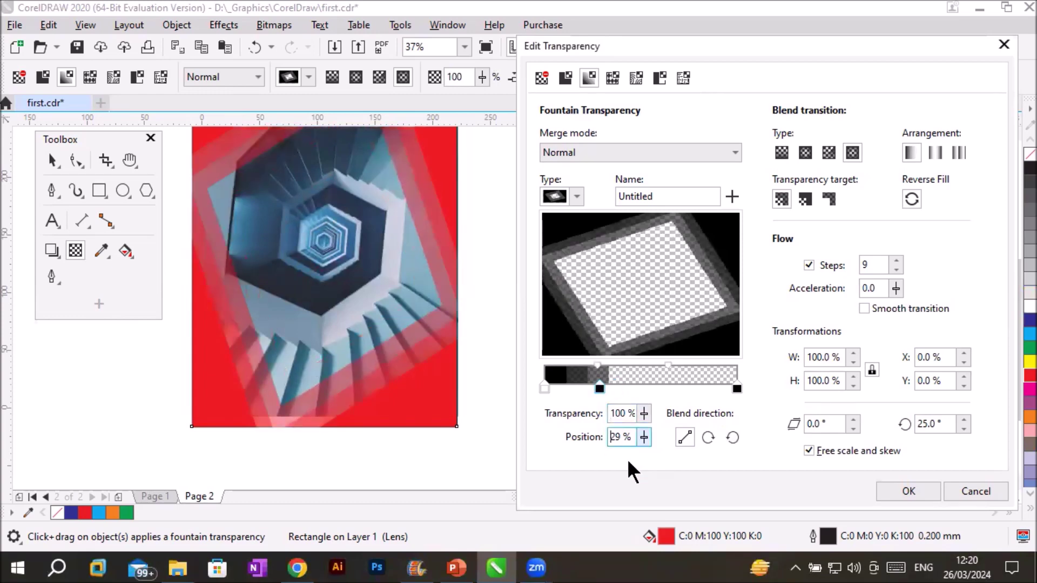
{"action": "left_click", "coordinate": [643, 441]}
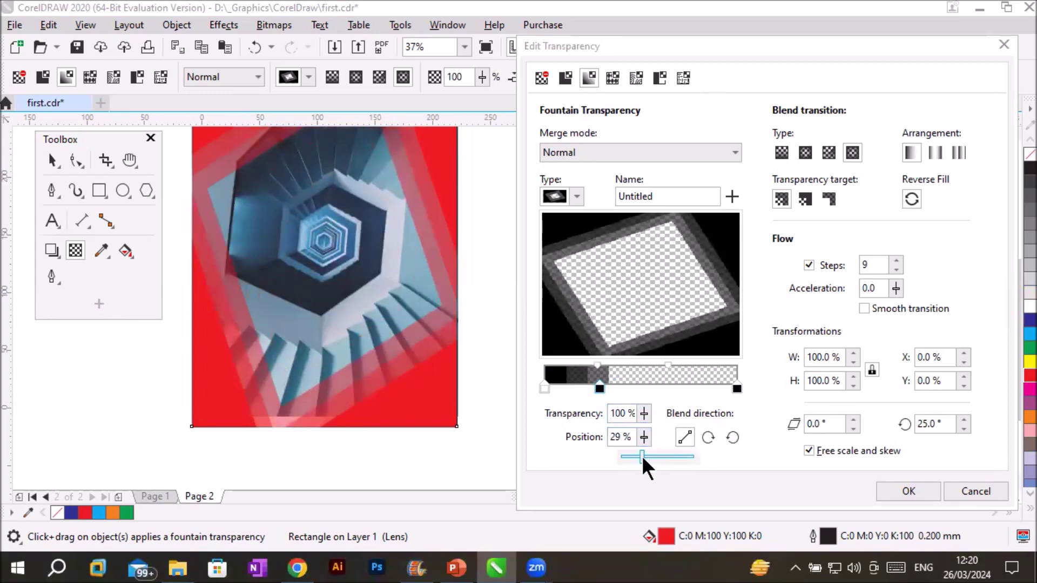
{"action": "left_click_drag", "start_coordinate": [642, 456], "coordinate": [673, 457]}
{"action": "mouse_move", "coordinate": [682, 389]}
{"action": "left_mouse_down"}
{"action": "mouse_move", "coordinate": [574, 387]}
{"action": "mouse_move", "coordinate": [646, 392]}
{"action": "left_mouse_up"}
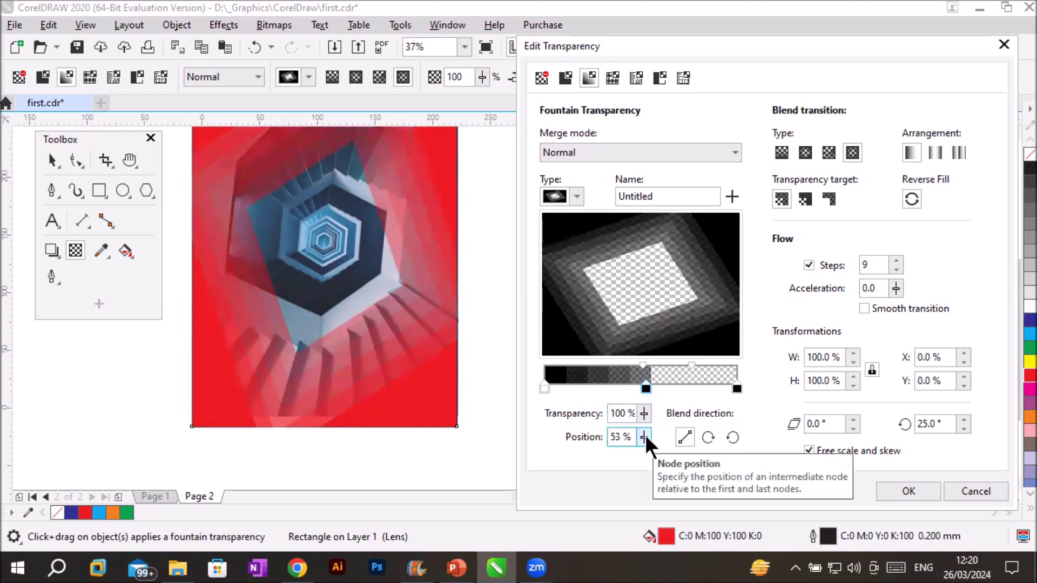
{"action": "left_click", "coordinate": [707, 435]}
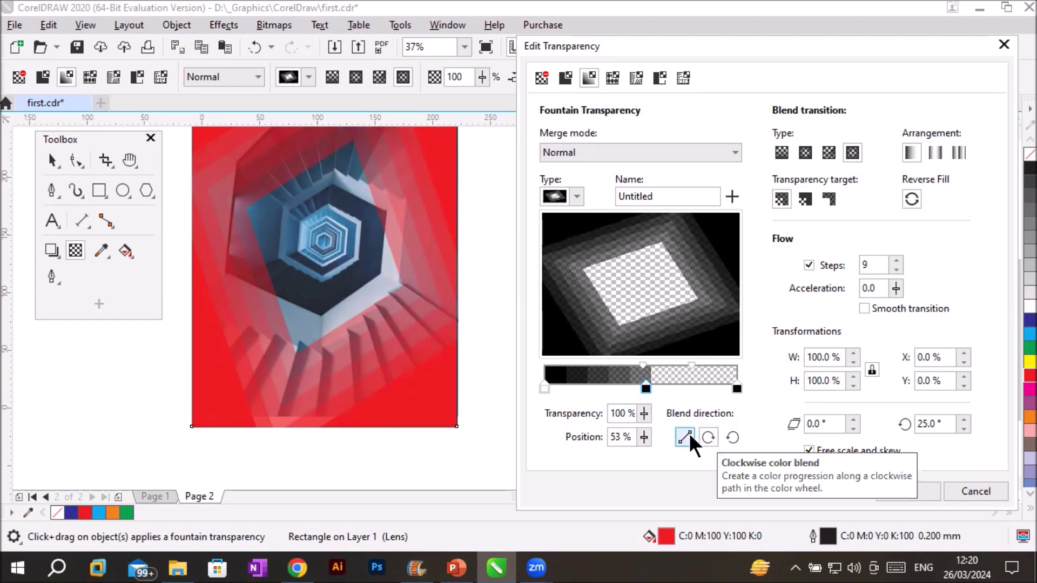
{"action": "left_click", "coordinate": [682, 435]}
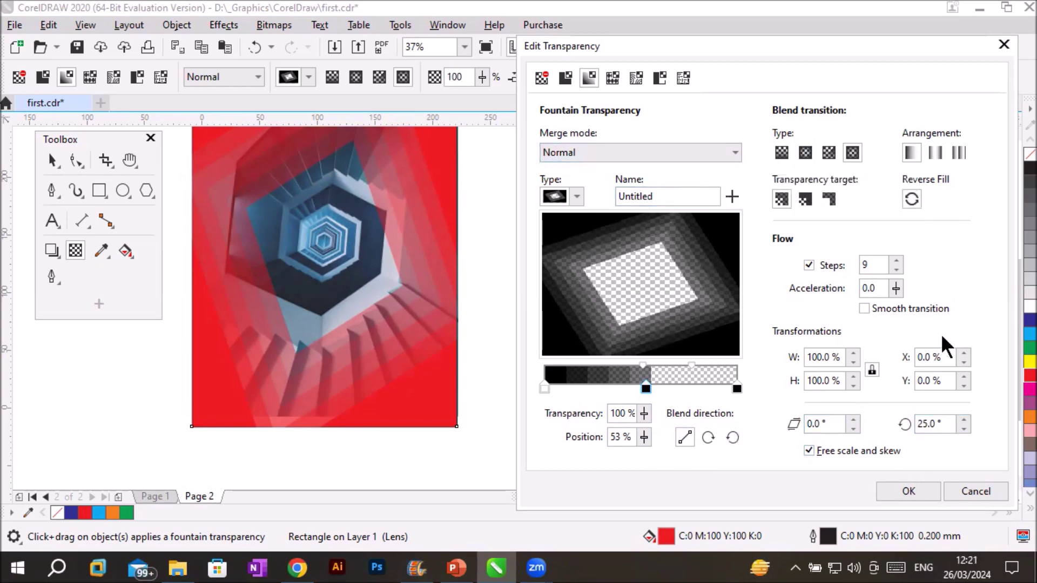
- Switch the rectangle through no transparency, 50% uniform and fountain transparency, and apply a vector pattern transparency
{"action": "left_click", "coordinate": [543, 79]}
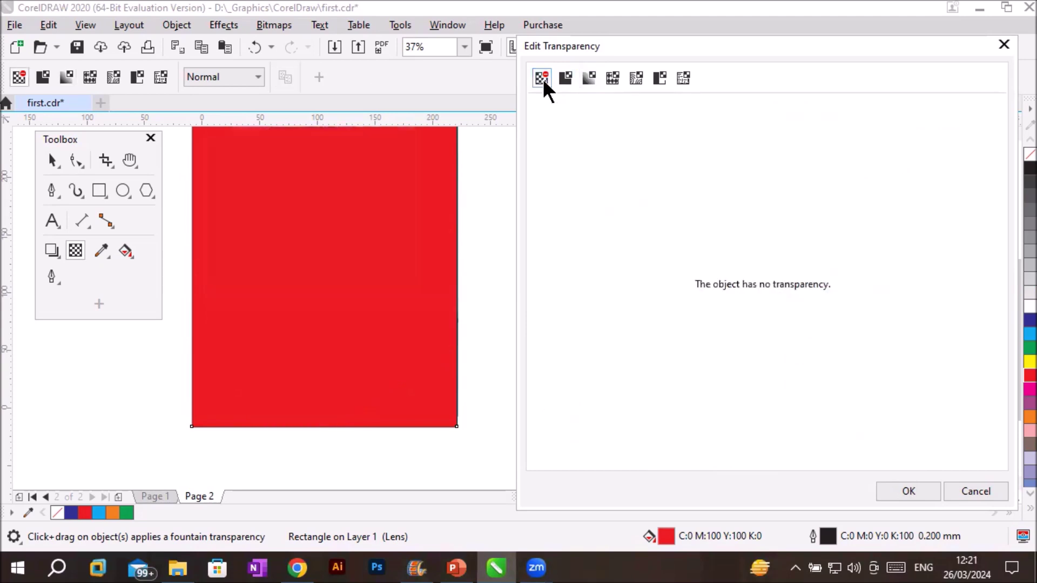
{"action": "left_click", "coordinate": [563, 78]}
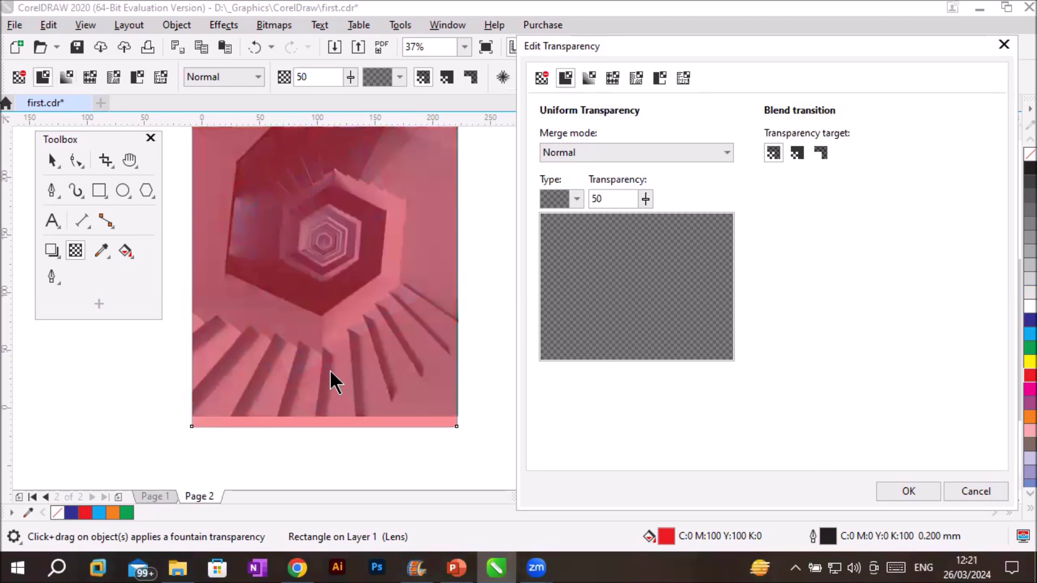
{"action": "left_click", "coordinate": [590, 75]}
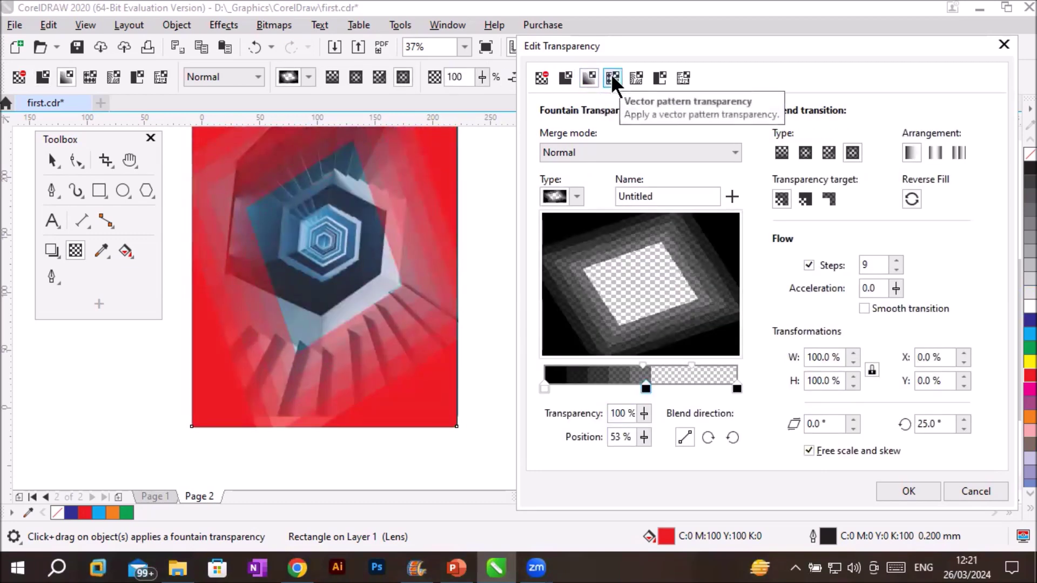
{"action": "left_click", "coordinate": [612, 78]}
{"action": "left_click", "coordinate": [613, 78]}
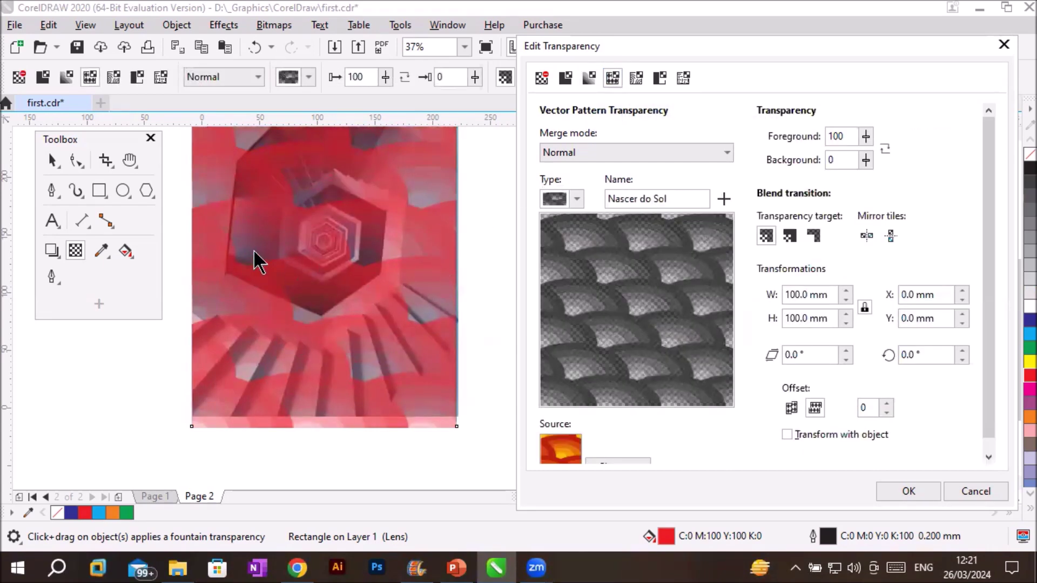
- Apply the Bumble Bees vector pattern transparency to the rectangle and try swapping its foreground and background transparency
{"action": "left_click", "coordinate": [574, 198]}
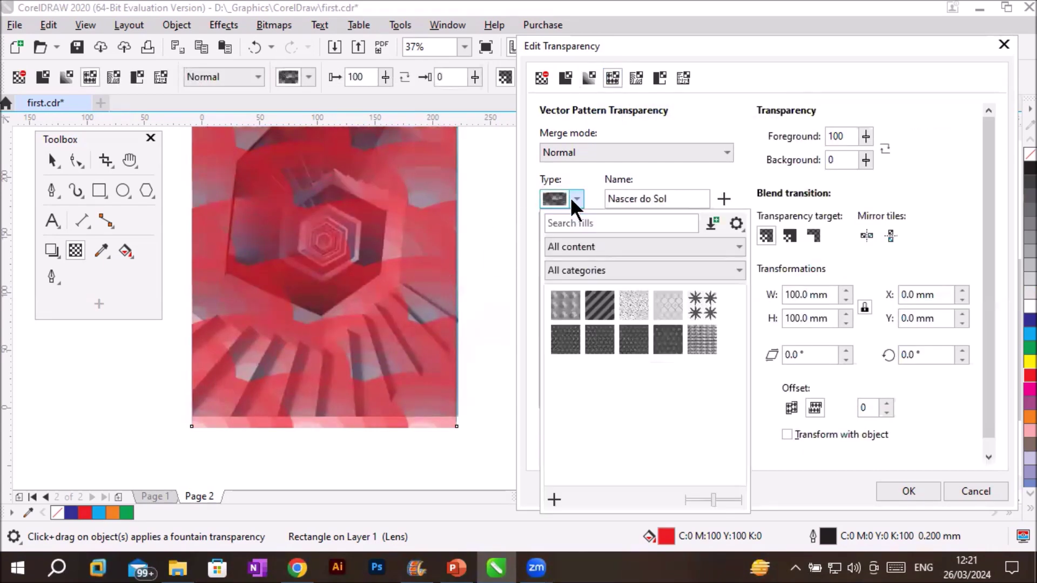
{"action": "left_click", "coordinate": [603, 298]}
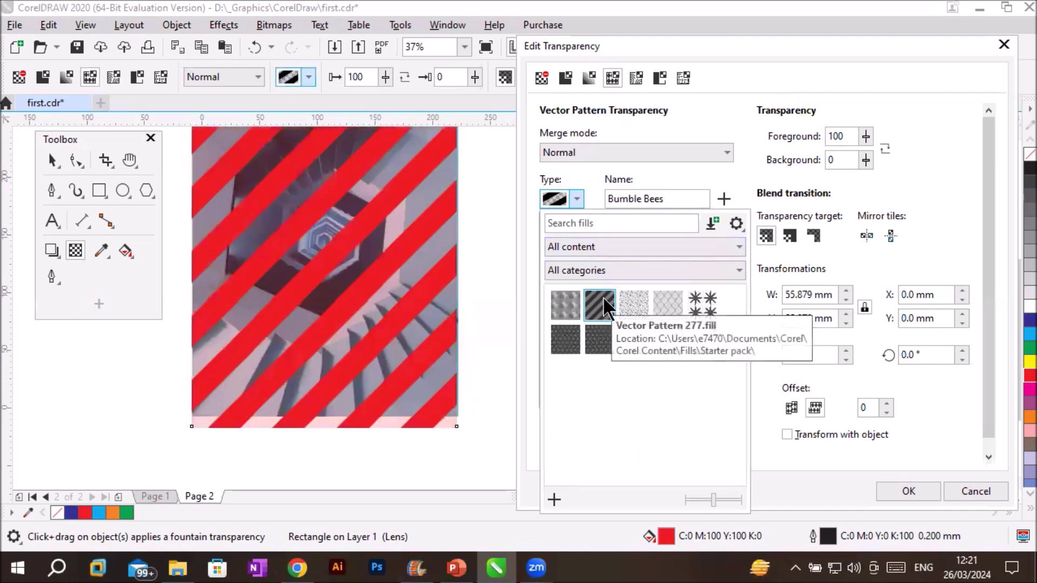
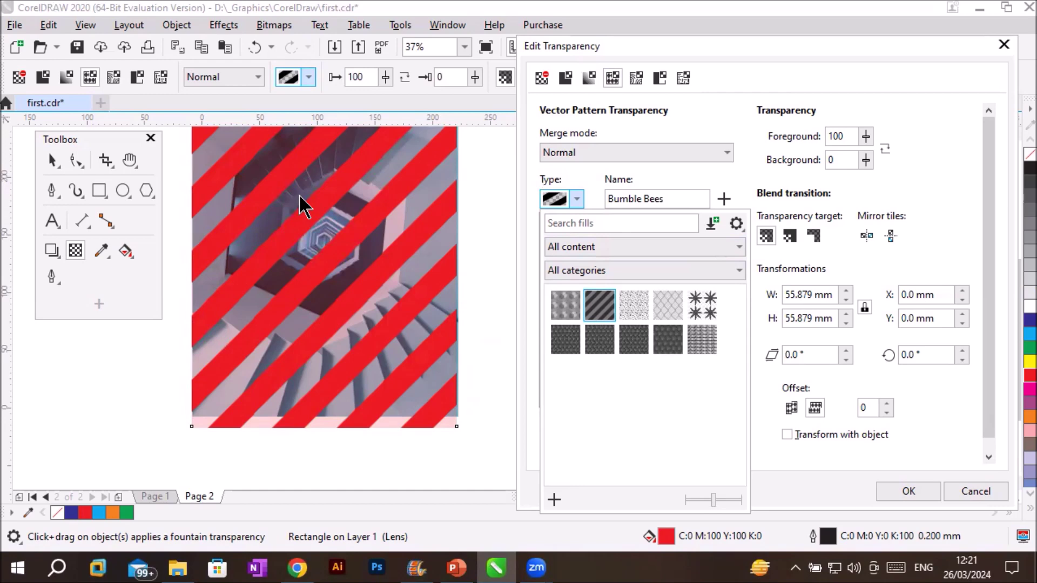
{"action": "left_click", "coordinate": [884, 148]}
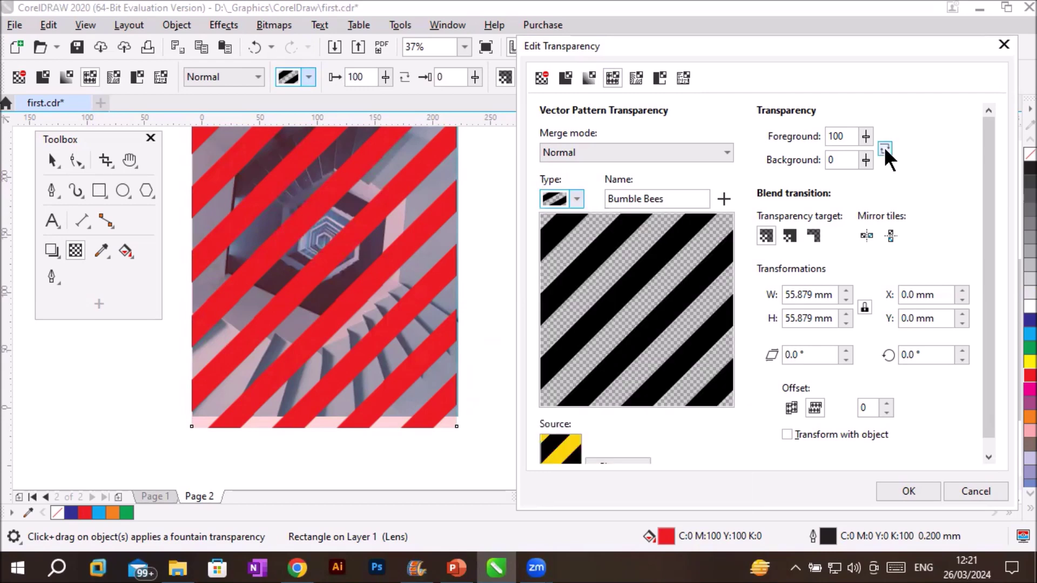
{"action": "left_click", "coordinate": [885, 149]}
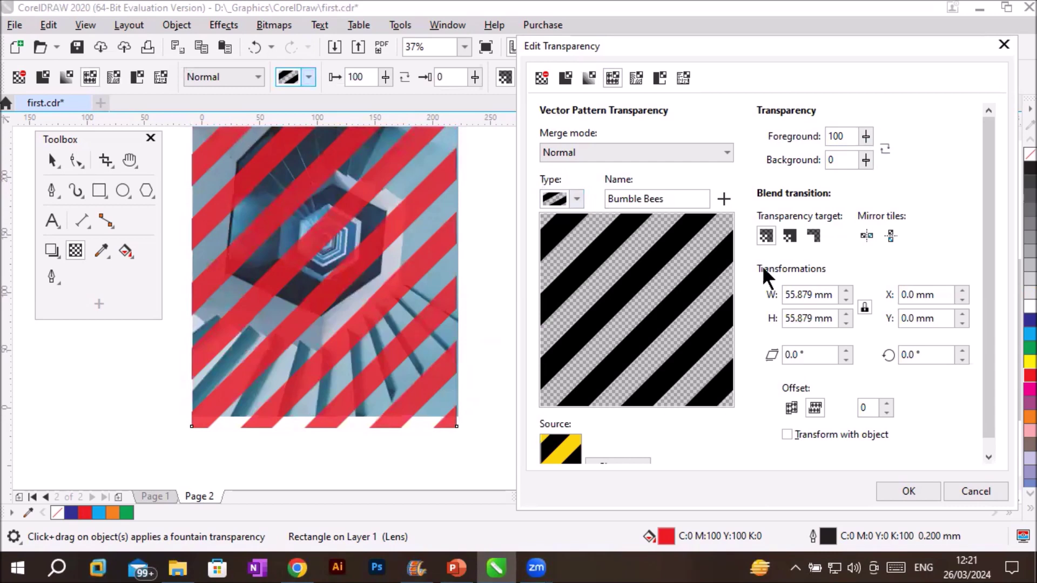
- Replace the rectangle's vector pattern transparency with the Circle pattern of star shapes and accept the settings
{"action": "left_click", "coordinate": [577, 199]}
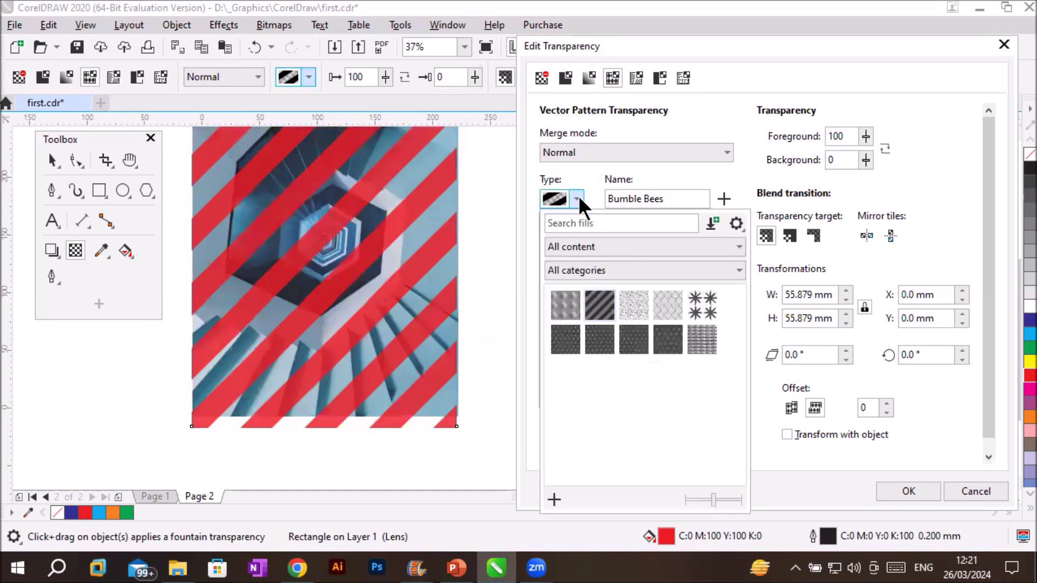
{"action": "left_click", "coordinate": [696, 298]}
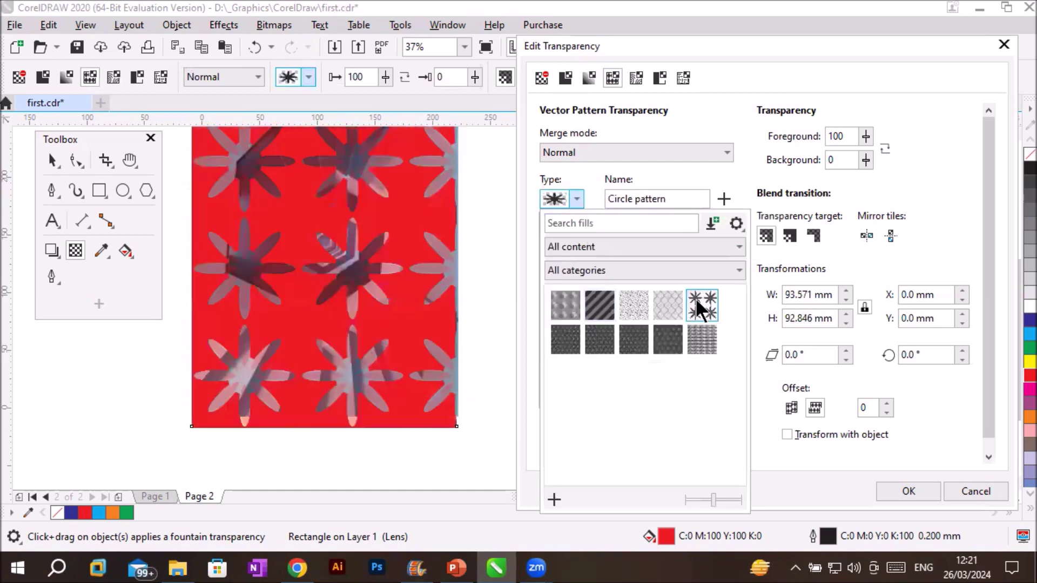
{"action": "left_click", "coordinate": [578, 199]}
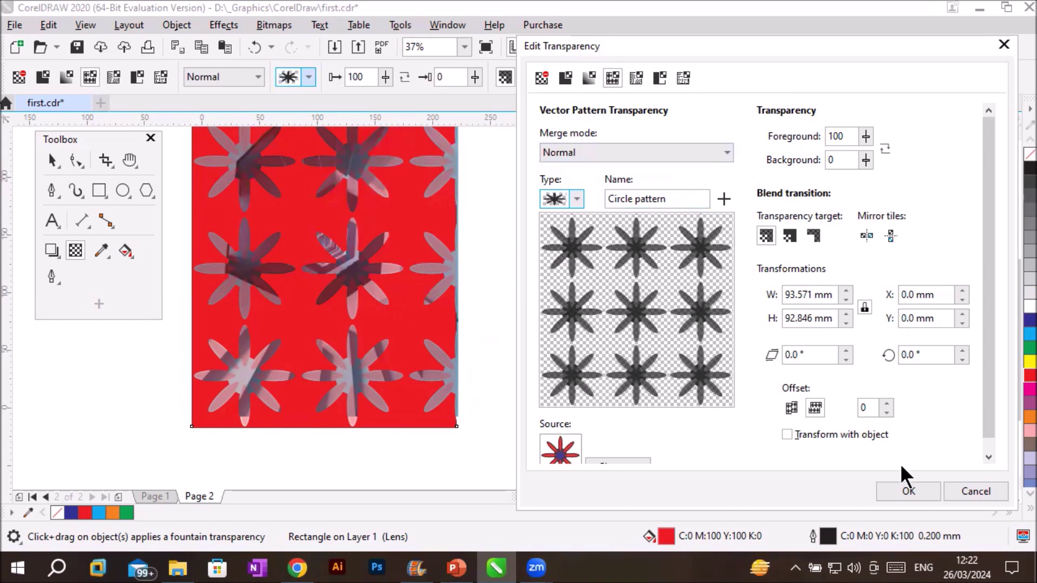
{"action": "left_click", "coordinate": [910, 490]}
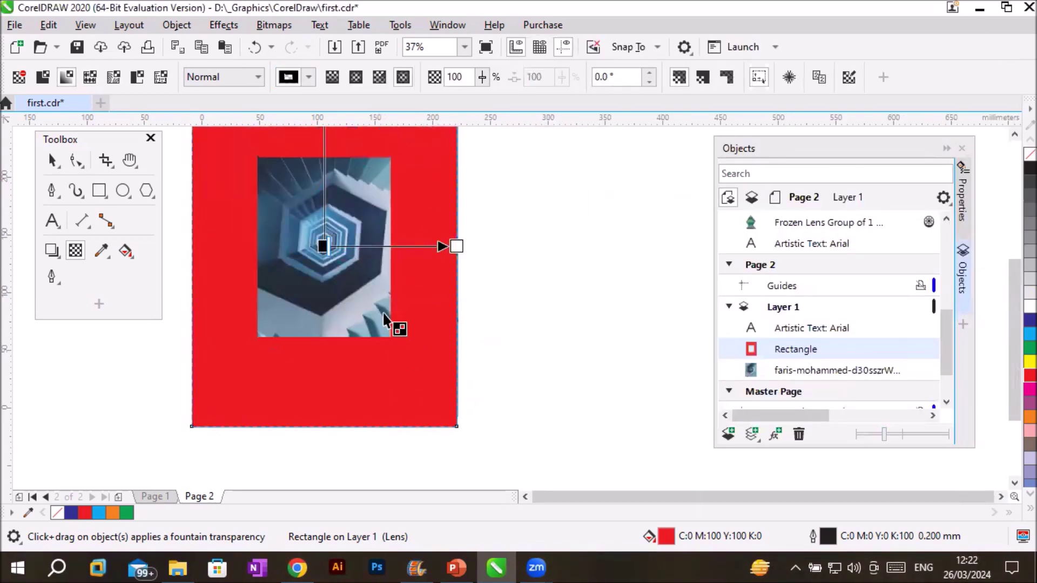
- Try the linear, elliptical, conical and rectangular fountain transparency types on the rectangle in turn
{"action": "scroll", "coordinate": [468, 229], "scroll_direction": "down", "scroll_amount": 2}
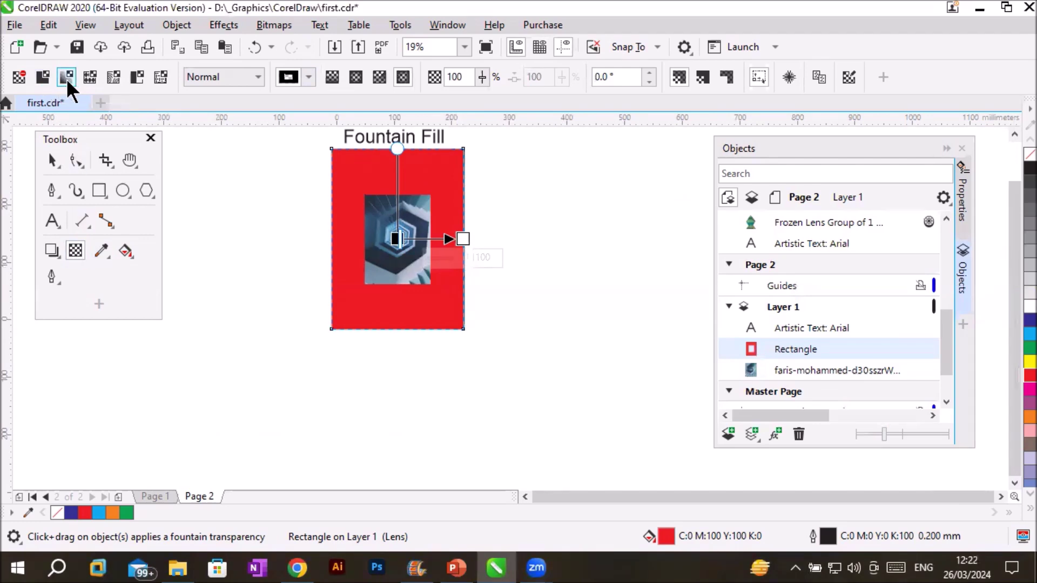
{"action": "left_click", "coordinate": [327, 76]}
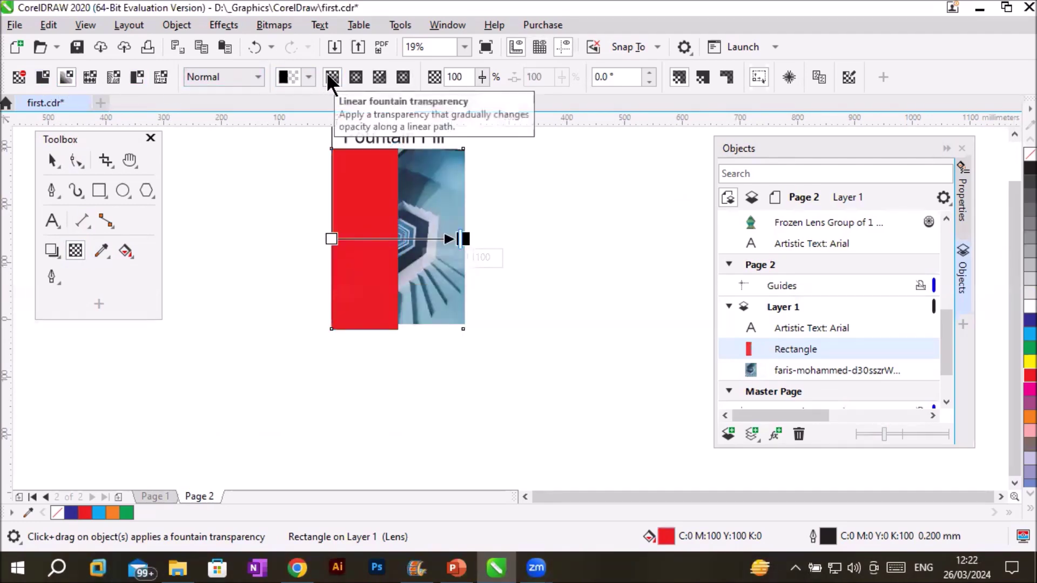
{"action": "left_click", "coordinate": [352, 76]}
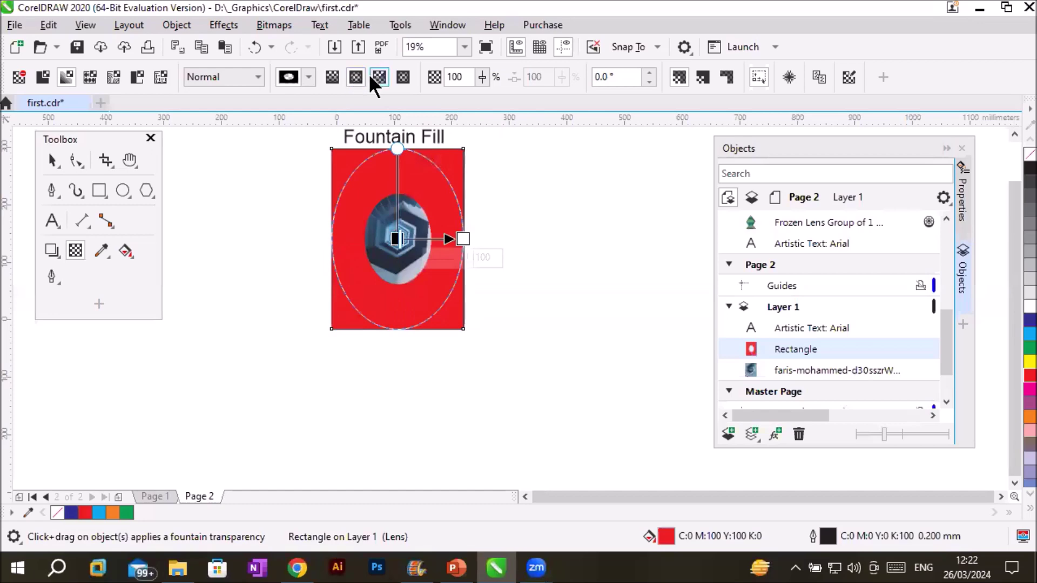
{"action": "left_click", "coordinate": [378, 78]}
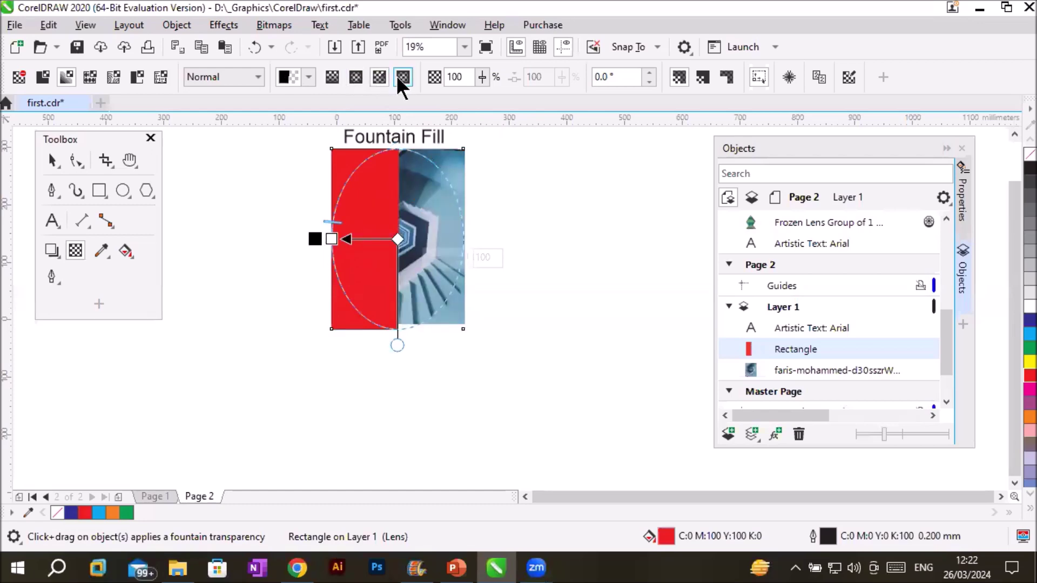
{"action": "left_click", "coordinate": [402, 77]}
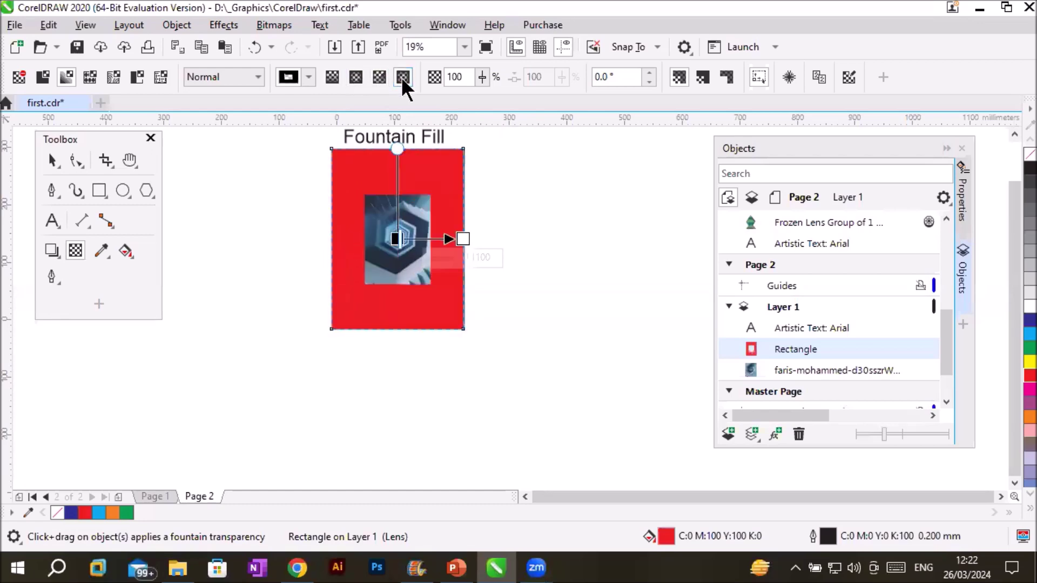
- Apply a linear fountain transparency to the rectangle and rotate it to 31°
{"action": "left_click", "coordinate": [332, 79]}
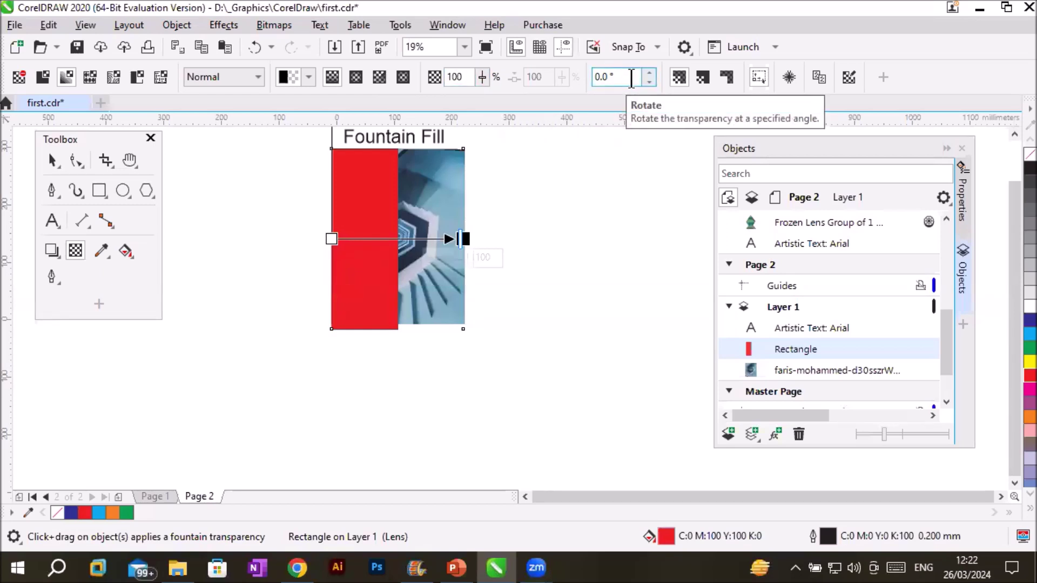
{"action": "left_click", "coordinate": [649, 73]}
{"action": "left_click", "coordinate": [649, 73]}
{"action": "left_click", "coordinate": [649, 73]}
{"action": "left_click", "coordinate": [650, 73]}
{"action": "left_click", "coordinate": [649, 73]}
{"action": "left_click", "coordinate": [650, 73]}
{"action": "left_click", "coordinate": [649, 73]}
{"action": "left_click", "coordinate": [650, 73]}
{"action": "left_click", "coordinate": [650, 73]}
{"action": "left_click", "coordinate": [649, 73]}
{"action": "left_click", "coordinate": [649, 73]}
{"action": "left_click", "coordinate": [649, 73]}
{"action": "left_click", "coordinate": [649, 73]}
{"action": "left_click", "coordinate": [649, 73]}
{"action": "left_click", "coordinate": [650, 73]}
{"action": "left_click", "coordinate": [649, 73]}
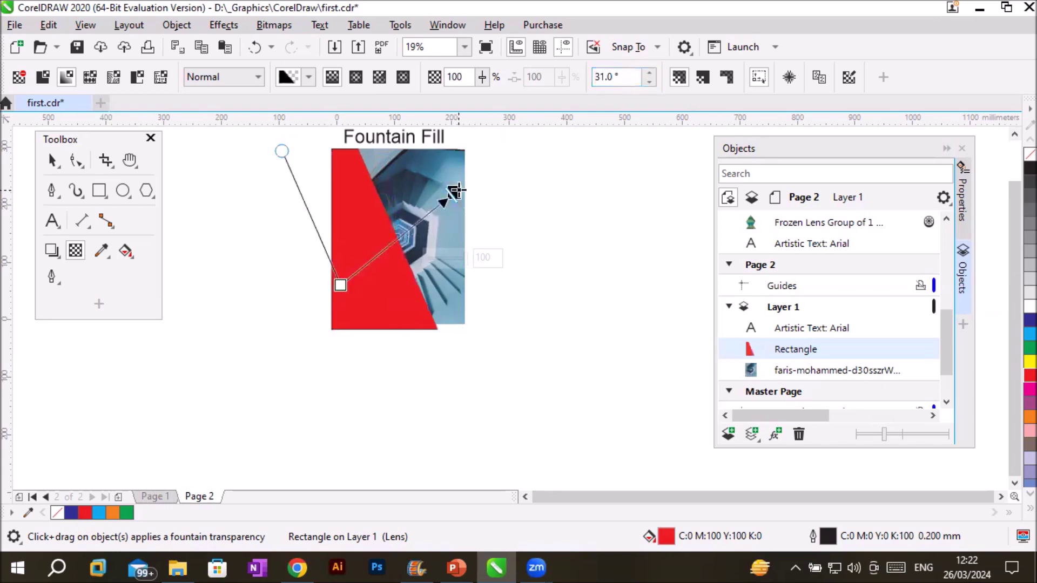
- Adjust the linear transparency handles on the rectangle to about 37.4° rotation and about -7.9° skew, making the edge run diagonally
{"action": "mouse_move", "coordinate": [453, 192]}
{"action": "left_mouse_down"}
{"action": "mouse_move", "coordinate": [438, 171]}
{"action": "mouse_move", "coordinate": [412, 166]}
{"action": "mouse_move", "coordinate": [443, 176]}
{"action": "left_mouse_up"}
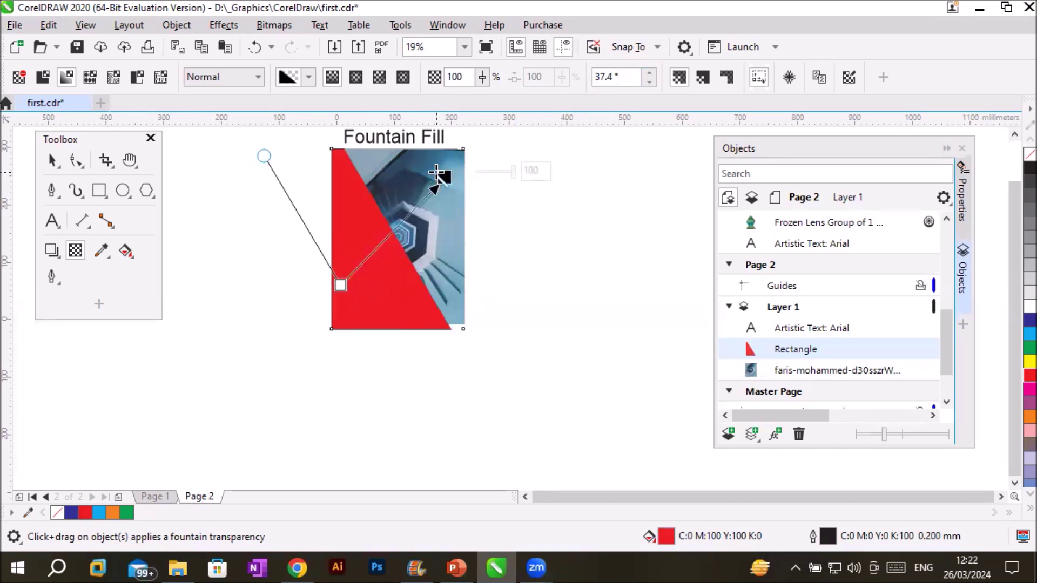
{"action": "left_click_drag", "start_coordinate": [266, 153], "coordinate": [260, 177]}
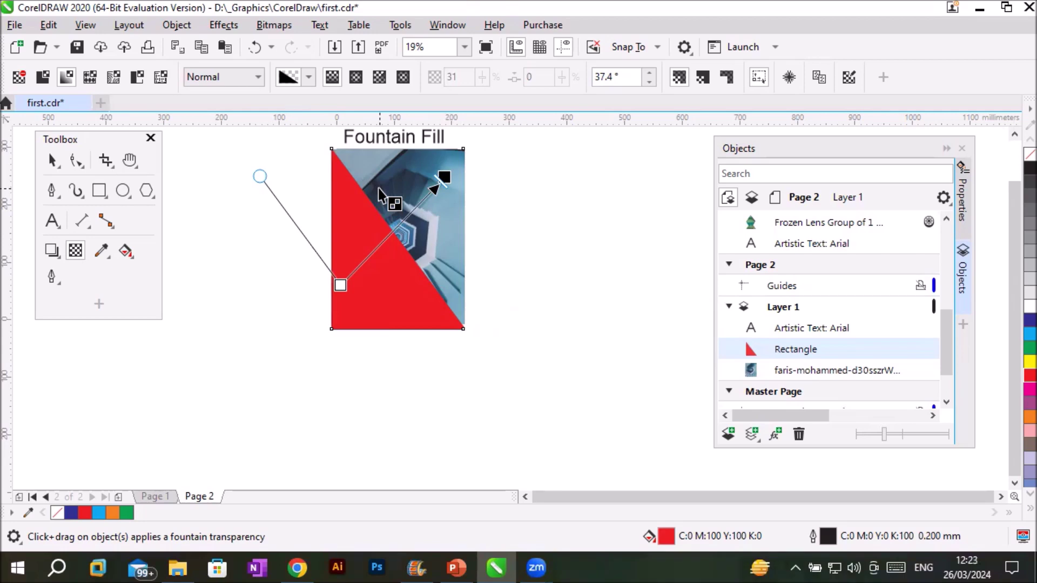
- Open the full transparency settings beside the rectangle and increase the fountain transparency steps to 8
{"action": "left_click", "coordinate": [849, 77]}
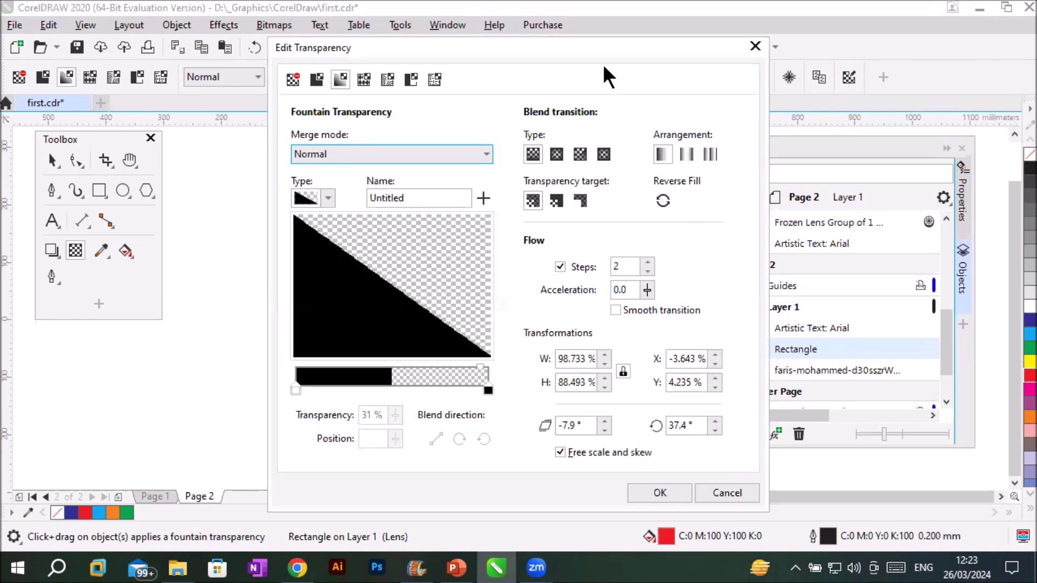
{"action": "left_click_drag", "start_coordinate": [590, 53], "coordinate": [837, 45]}
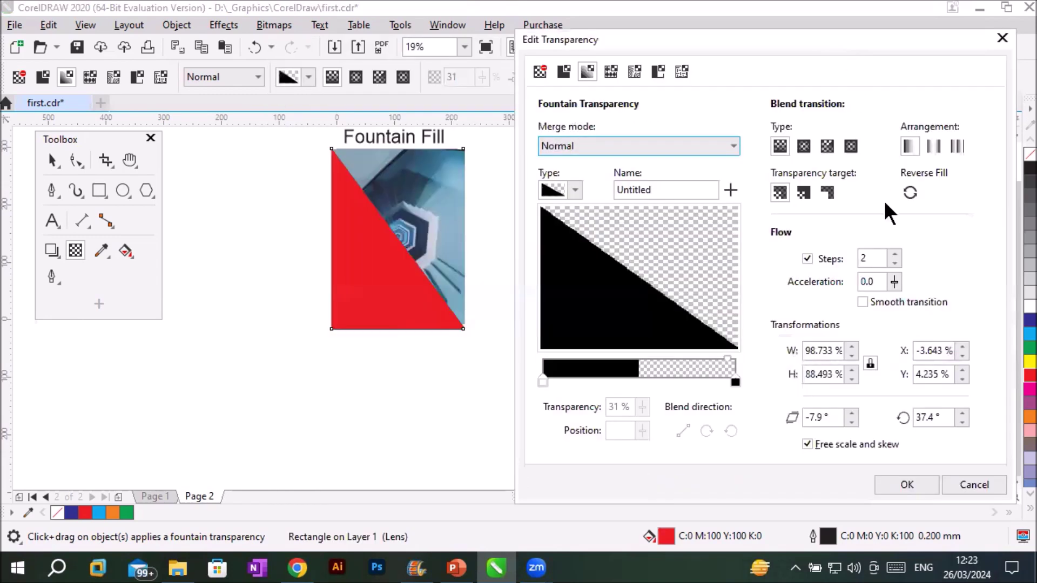
{"action": "left_click", "coordinate": [892, 253]}
{"action": "left_click", "coordinate": [892, 252]}
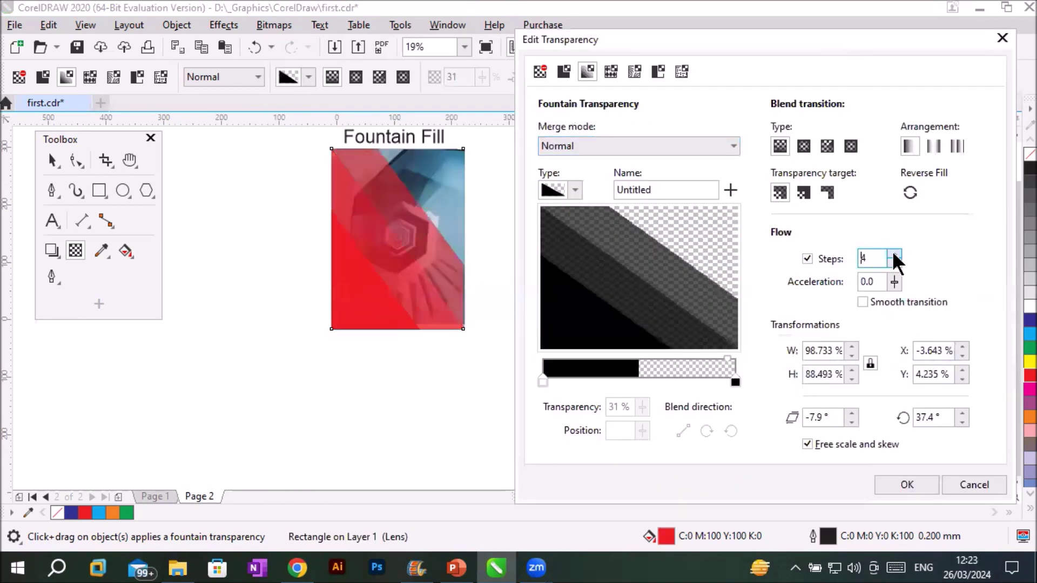
{"action": "left_click", "coordinate": [892, 252]}
{"action": "left_click", "coordinate": [892, 252]}
{"action": "left_click", "coordinate": [893, 252]}
{"action": "left_click", "coordinate": [893, 252]}
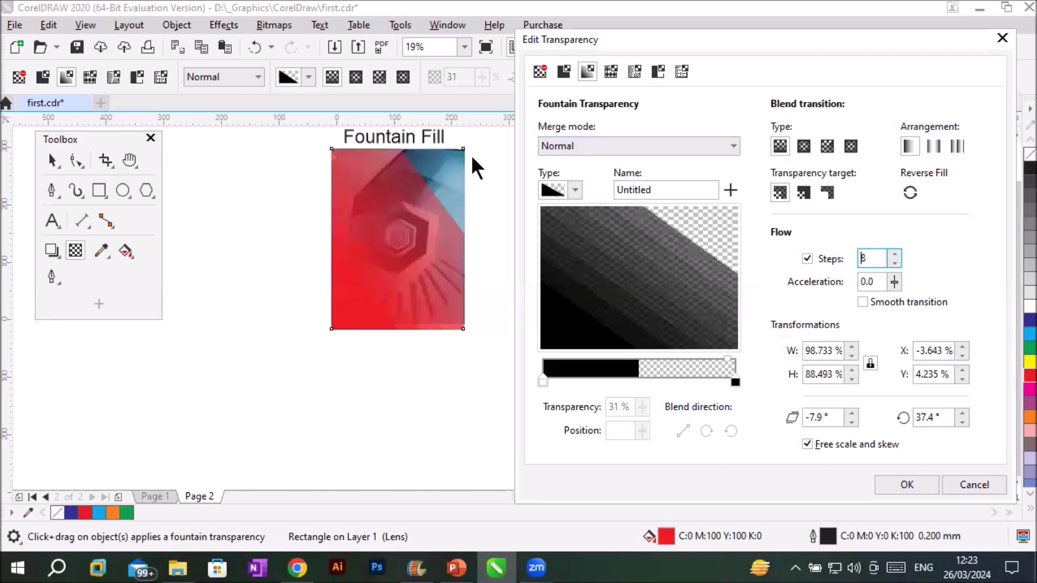
- Set both the rotation and the skew of the fountain transparency to 0°
{"action": "double_click", "coordinate": [930, 417]}
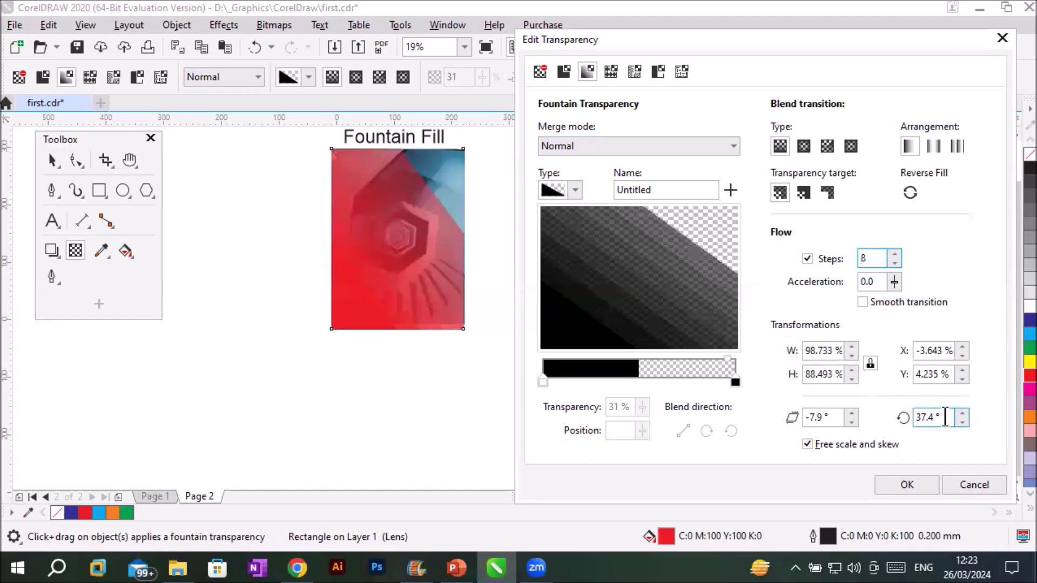
{"action": "type", "text": "0"}
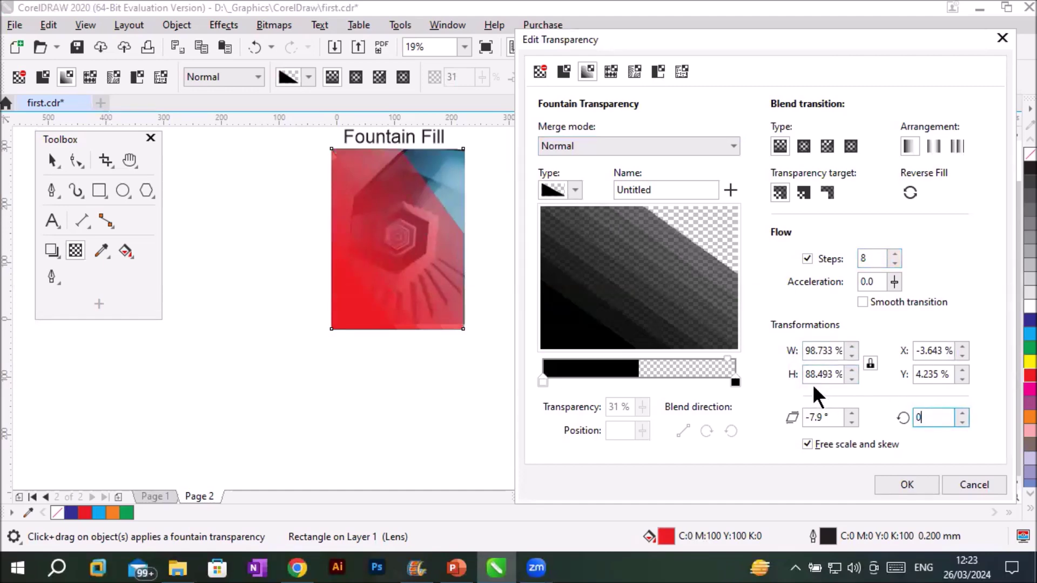
{"action": "left_click", "coordinate": [829, 415]}
{"action": "double_click", "coordinate": [830, 415]}
{"action": "type", "text": "0"}
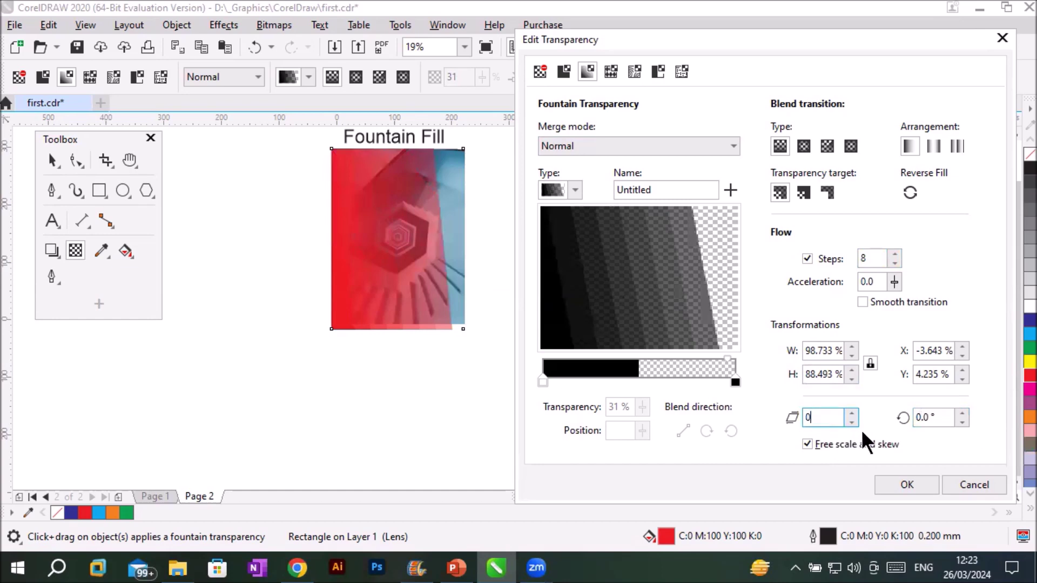
{"action": "left_click", "coordinate": [929, 419]}
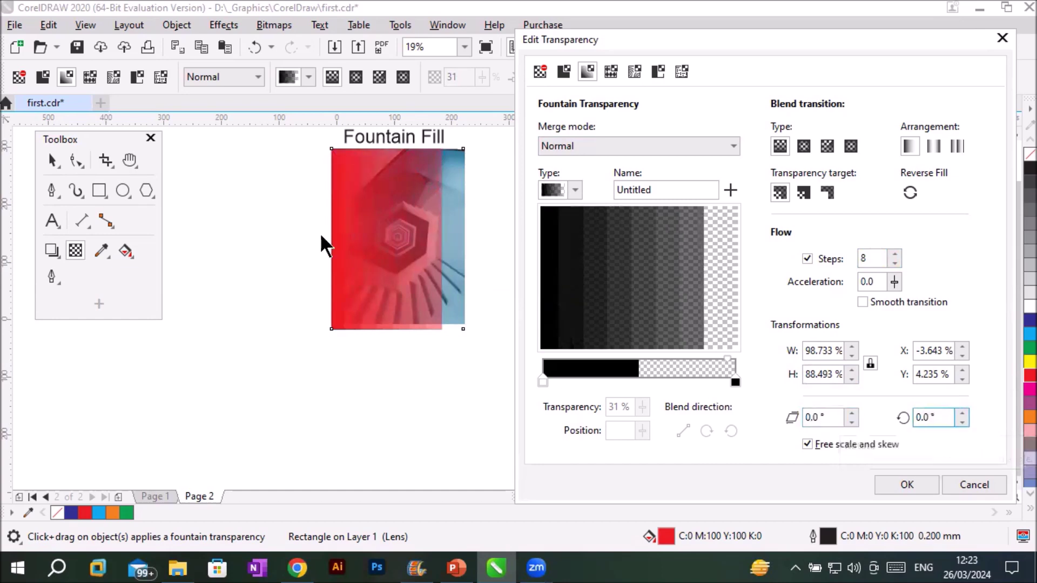
- Try the elliptical, conical and rectangular types on the eight-step fountain transparency, then return to the linear type
{"action": "left_click", "coordinate": [804, 145]}
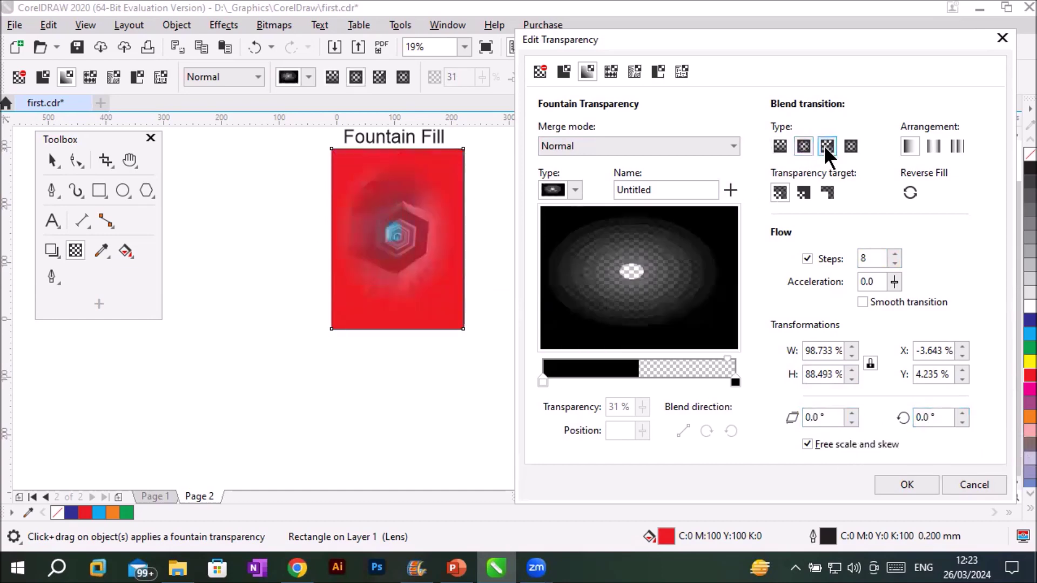
{"action": "left_click", "coordinate": [827, 145]}
{"action": "left_click", "coordinate": [849, 146]}
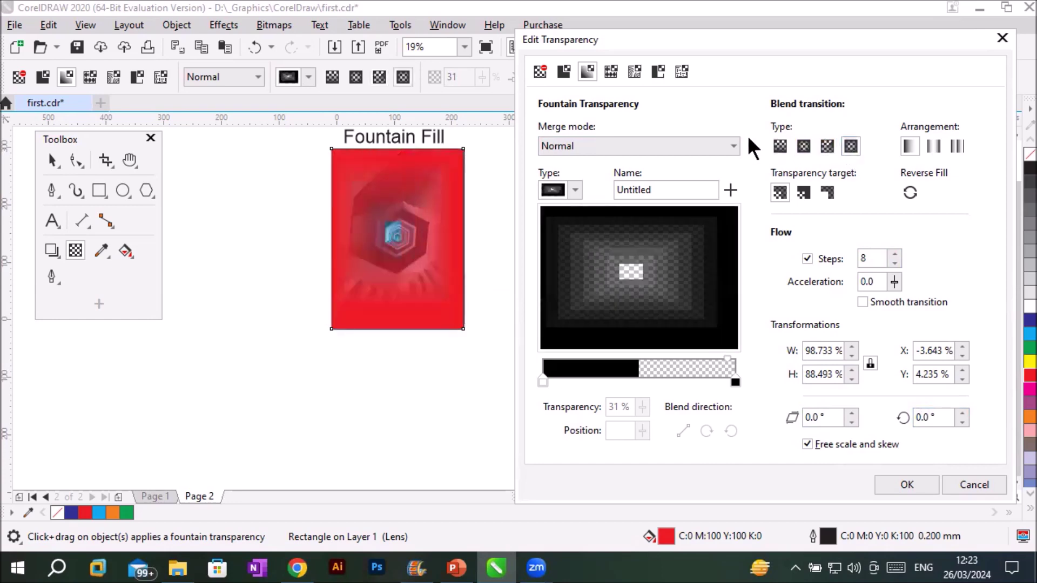
{"action": "left_click", "coordinate": [776, 142]}
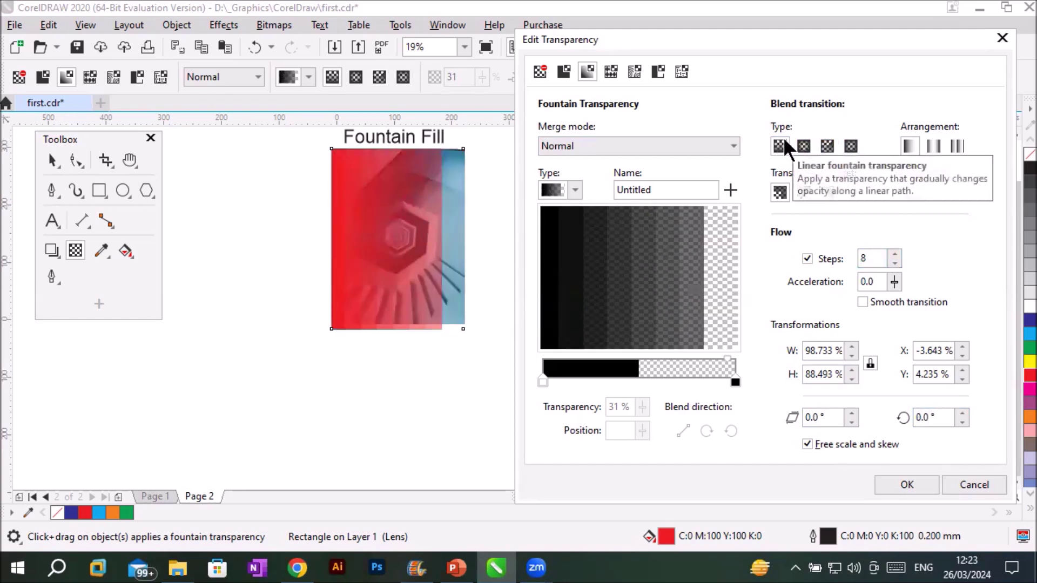
- Switch the rectangle to a vector pattern transparency with the Chain Fence pattern, accept it and inspect the pattern up close
{"action": "left_click", "coordinate": [609, 71]}
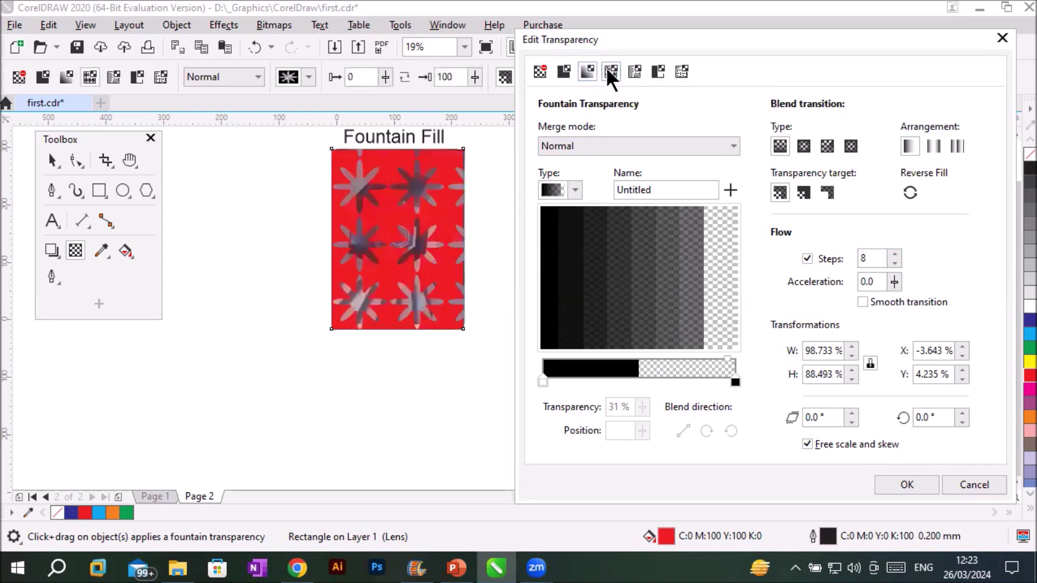
{"action": "left_click", "coordinate": [576, 192]}
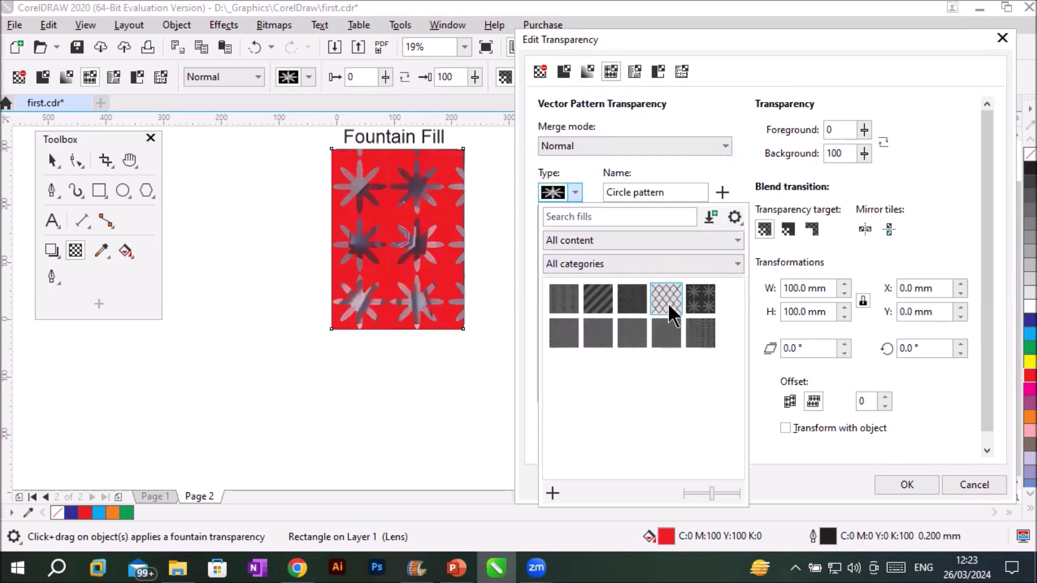
{"action": "left_click", "coordinate": [668, 301]}
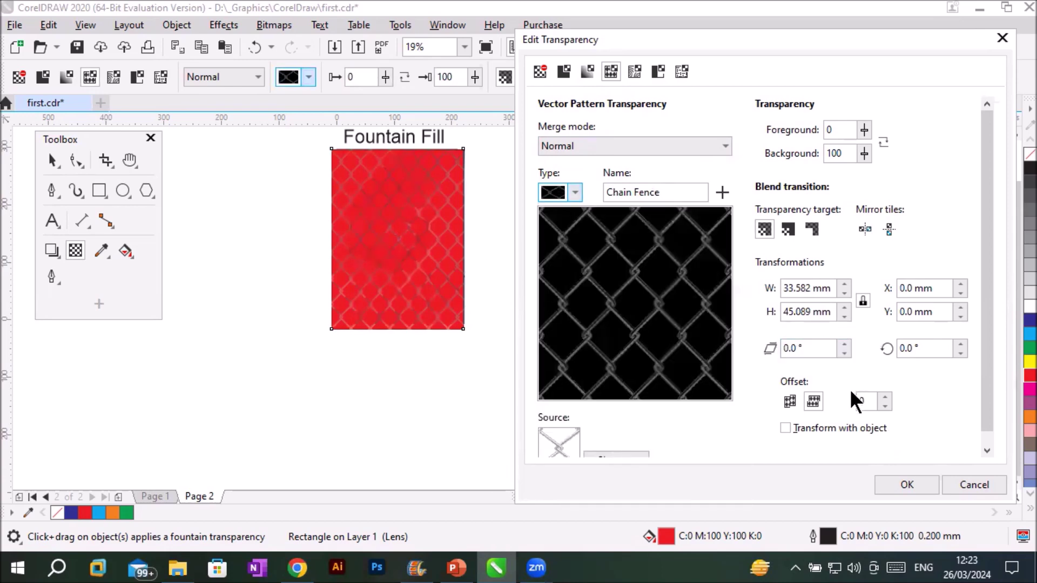
{"action": "left_click", "coordinate": [885, 485]}
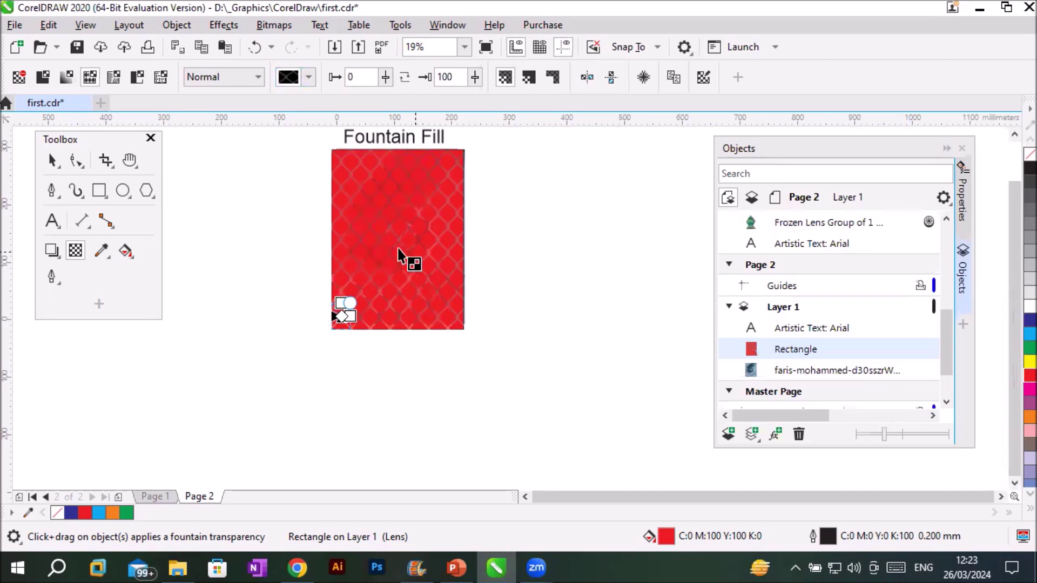
{"action": "scroll", "coordinate": [405, 259], "scroll_direction": "up", "scroll_amount": 5}
{"action": "scroll", "coordinate": [416, 226], "scroll_direction": "up", "scroll_amount": 2}
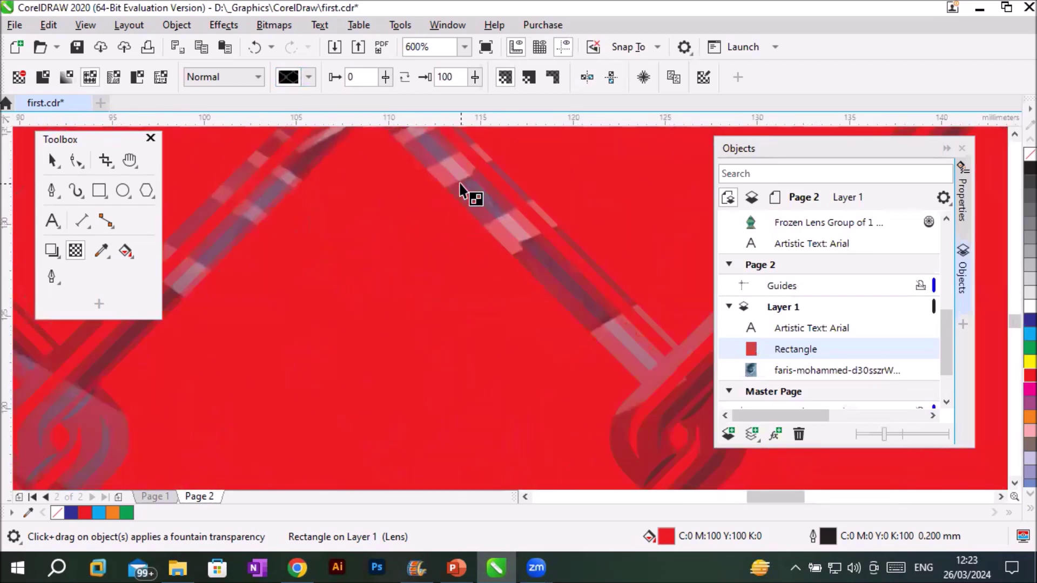
{"action": "scroll", "coordinate": [468, 192], "scroll_direction": "down", "scroll_amount": 2}
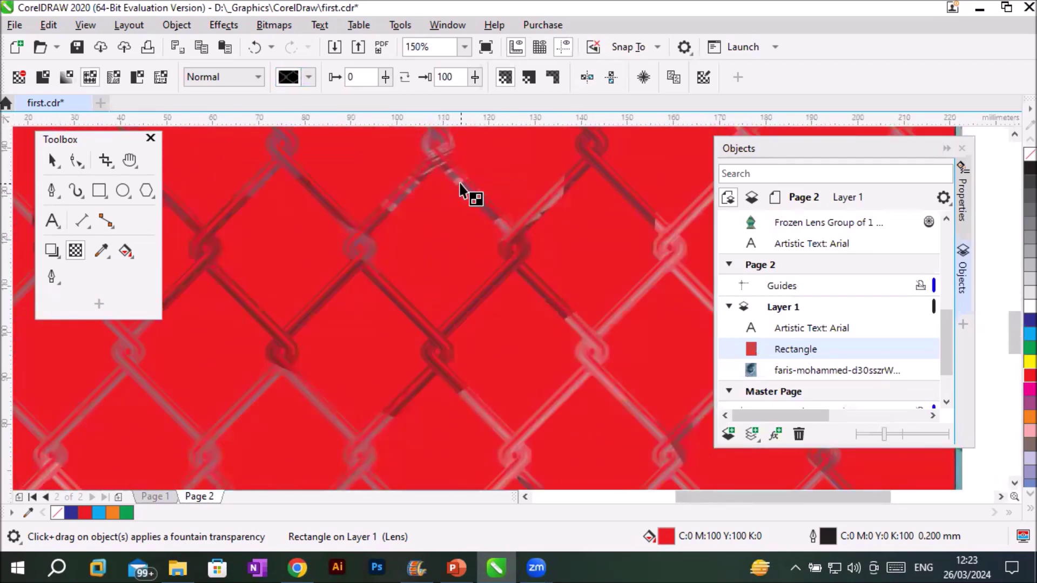
- Enlarge and shrink the Chain Fence pattern tile repeatedly on the rectangle, ending at about 78 by 105 mm
{"action": "scroll", "coordinate": [465, 194], "scroll_direction": "down", "scroll_amount": 4}
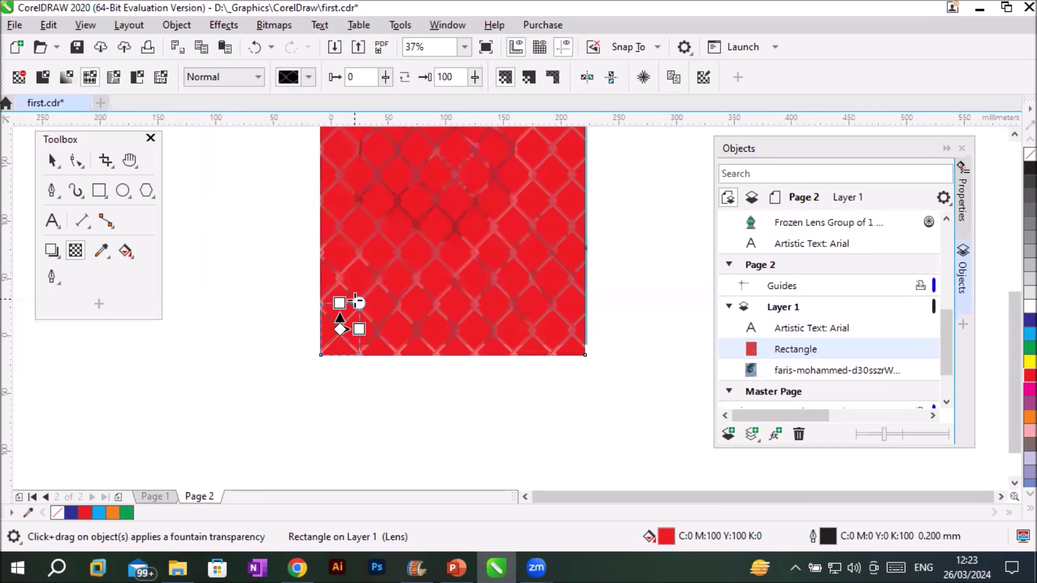
{"action": "left_click_drag", "start_coordinate": [357, 302], "coordinate": [468, 157]}
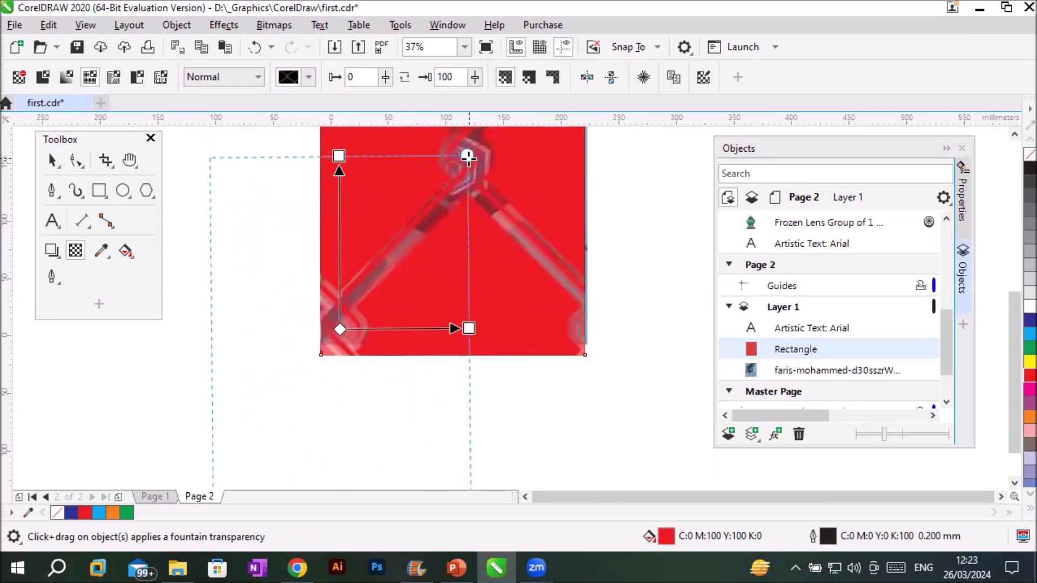
{"action": "left_click_drag", "start_coordinate": [468, 157], "coordinate": [367, 293]}
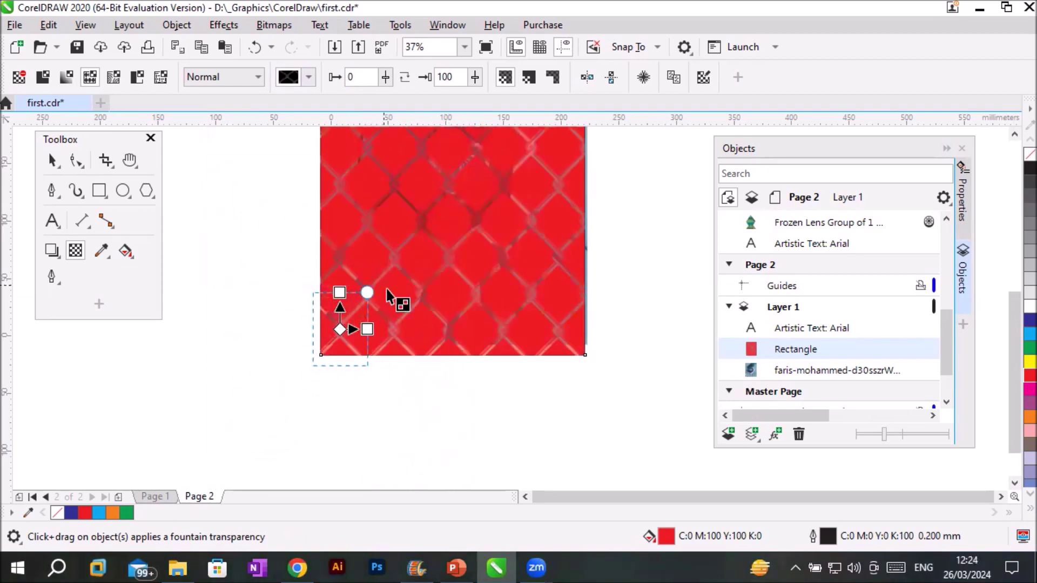
{"action": "left_click_drag", "start_coordinate": [367, 292], "coordinate": [471, 145]}
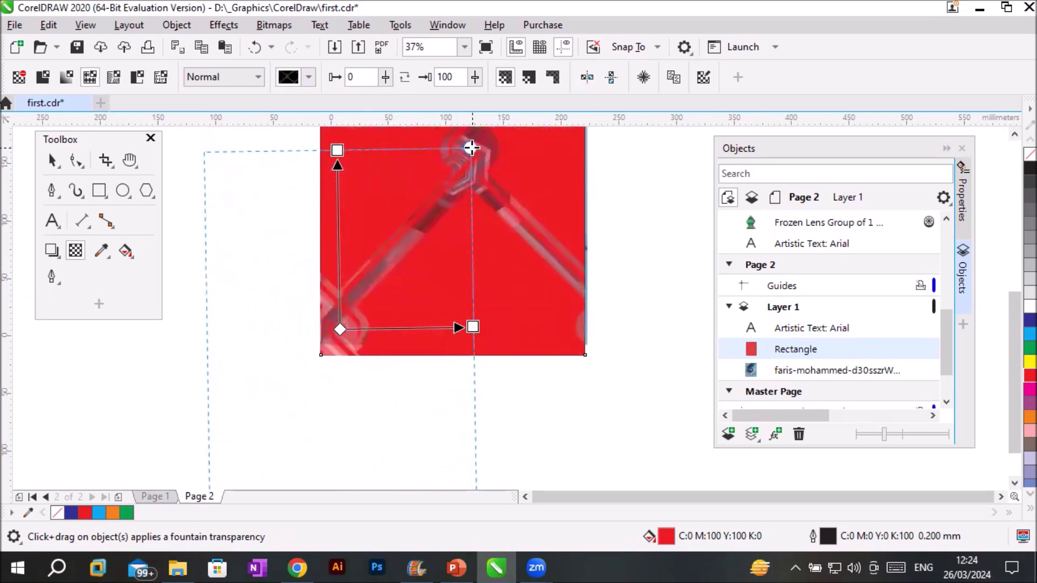
{"action": "scroll", "coordinate": [493, 204], "scroll_direction": "down", "scroll_amount": 4}
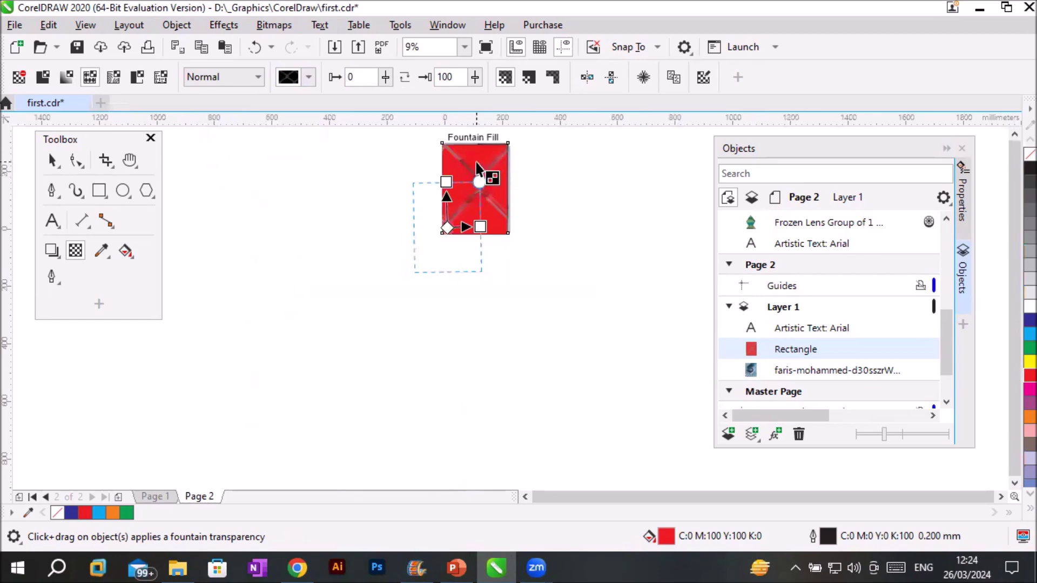
{"action": "scroll", "coordinate": [477, 162], "scroll_direction": "up", "scroll_amount": 2}
{"action": "left_click_drag", "start_coordinate": [480, 201], "coordinate": [439, 263]}
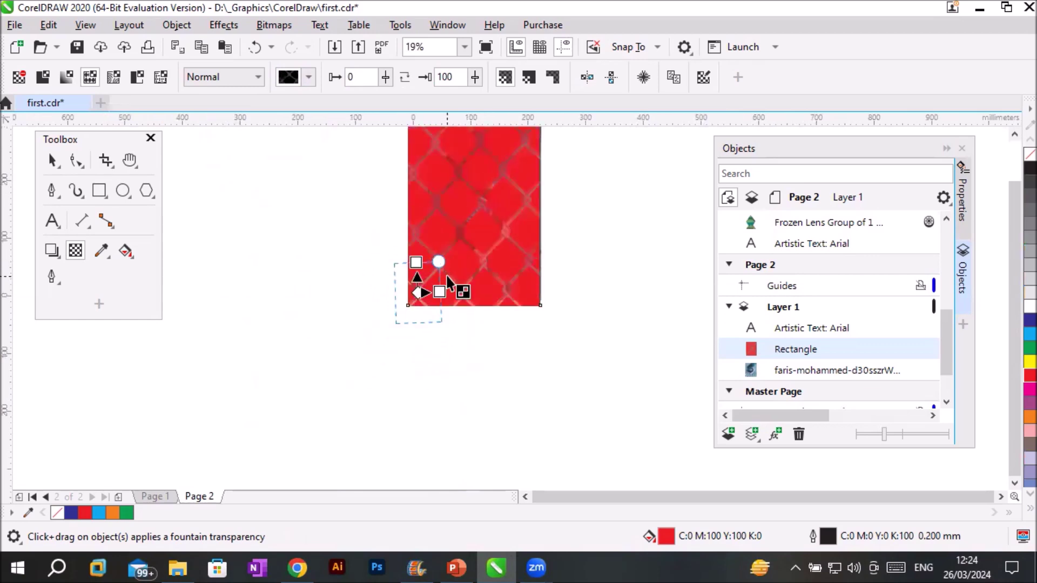
- Open the full transparency settings beside the rectangle and increase the Chain Fence tile width to 82.66 mm with proportions locked
{"action": "left_click", "coordinate": [702, 78]}
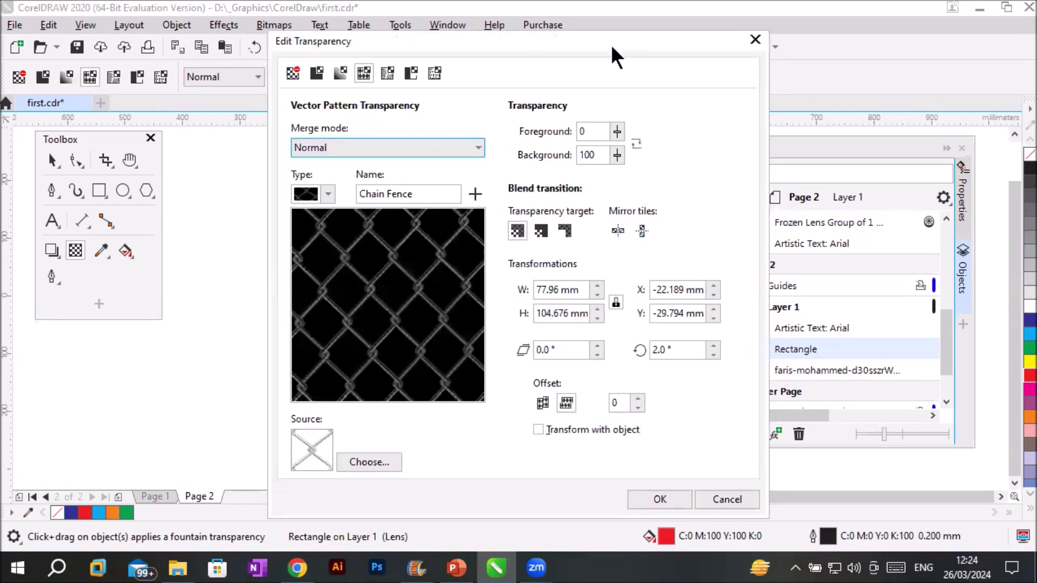
{"action": "left_click_drag", "start_coordinate": [578, 41], "coordinate": [852, 33]}
{"action": "left_click_drag", "start_coordinate": [850, 281], "coordinate": [765, 281]}
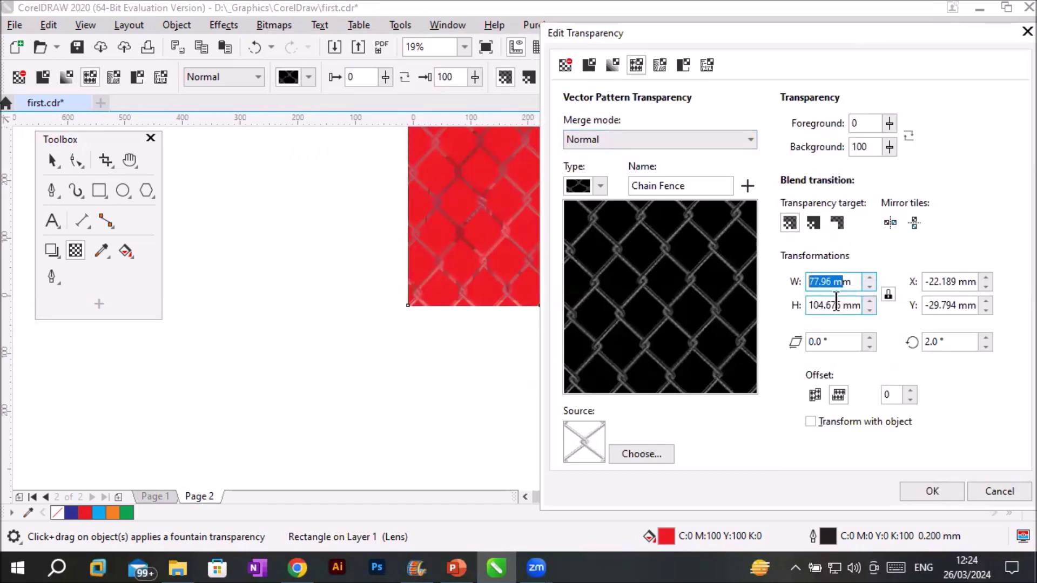
{"action": "left_click", "coordinate": [868, 277]}
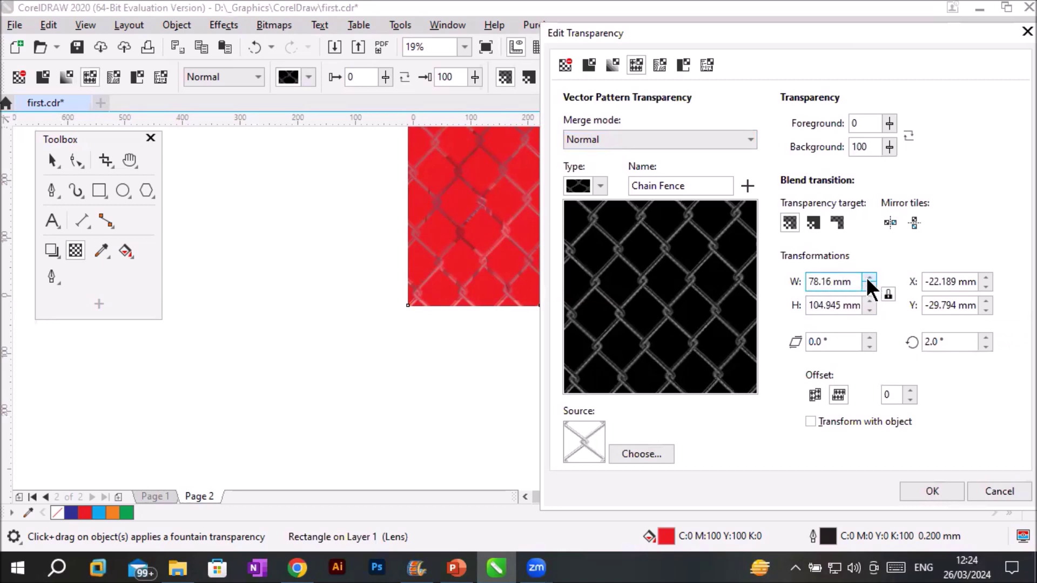
{"action": "left_click", "coordinate": [869, 277]}
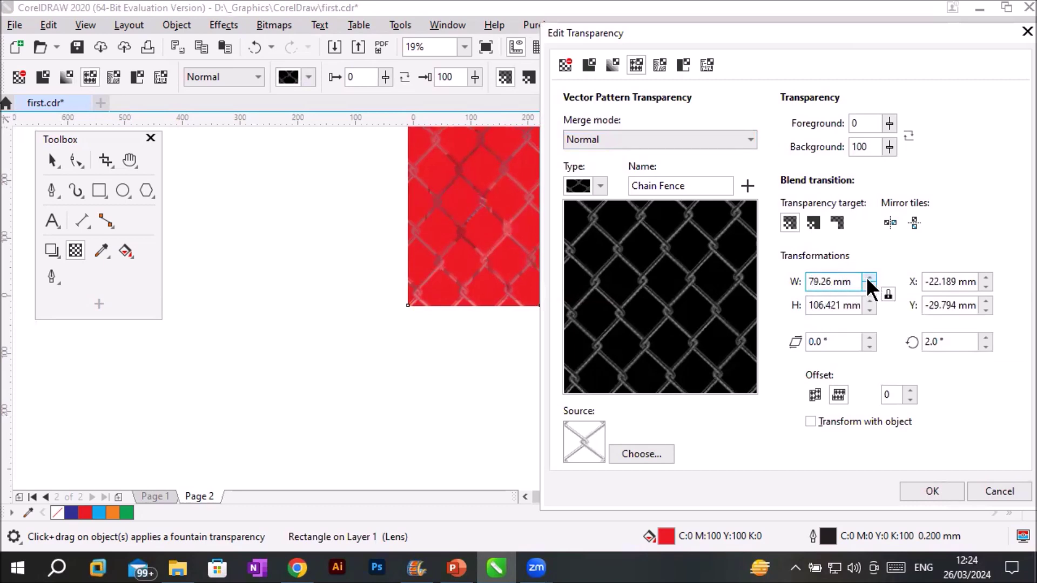
{"action": "left_click", "coordinate": [869, 277]}
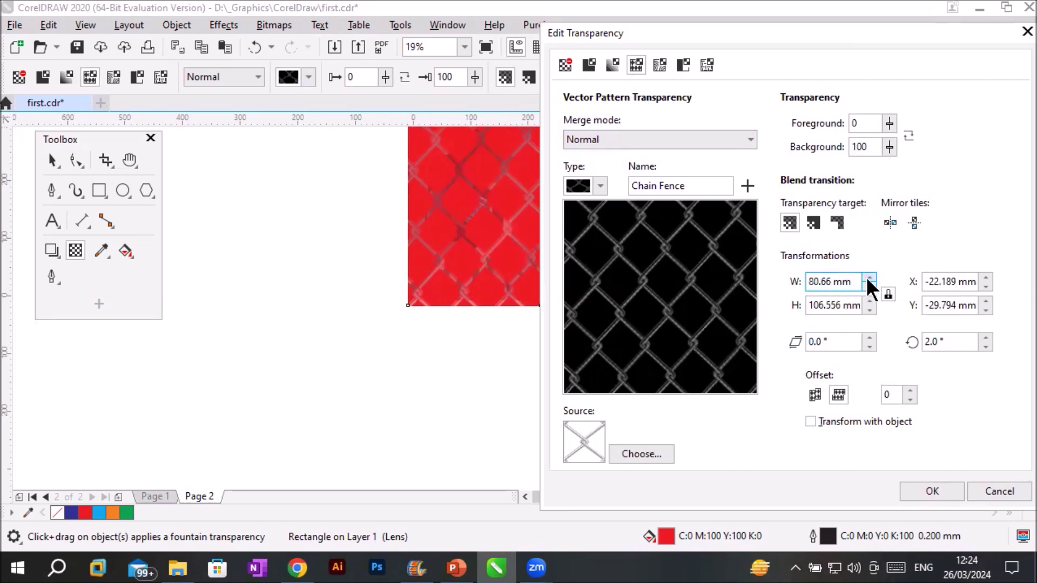
{"action": "left_click", "coordinate": [869, 277]}
{"action": "left_click", "coordinate": [869, 277]}
{"action": "left_click", "coordinate": [869, 277]}
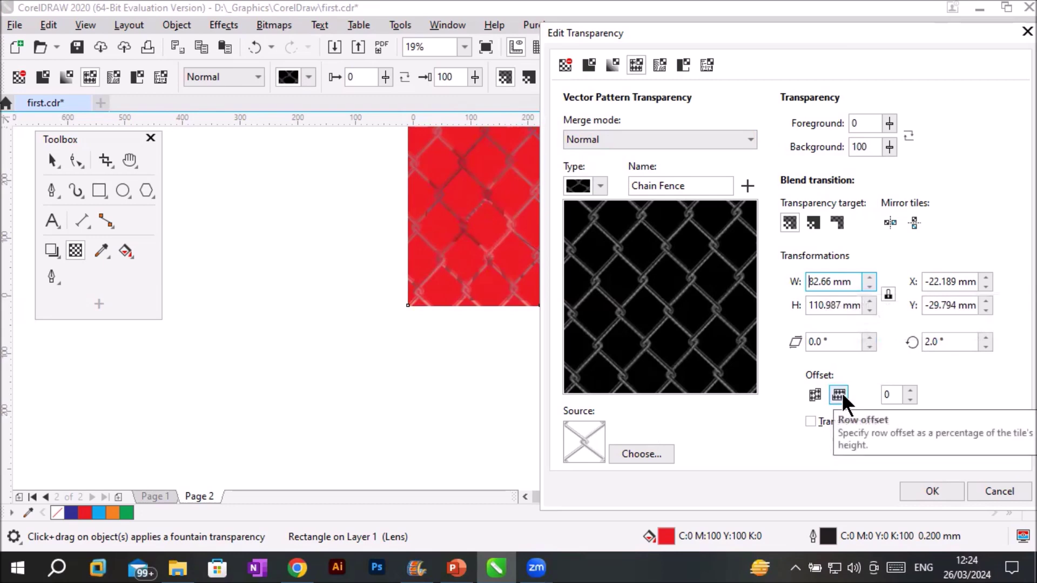
- Increase the row offset of the Chain Fence pattern to 14
{"action": "left_click", "coordinate": [910, 390]}
{"action": "left_click", "coordinate": [910, 390]}
{"action": "left_click", "coordinate": [910, 390]}
{"action": "left_click", "coordinate": [910, 390]}
{"action": "left_click", "coordinate": [908, 390]}
{"action": "left_click", "coordinate": [907, 391]}
{"action": "left_click", "coordinate": [907, 390]}
{"action": "left_click", "coordinate": [907, 390]}
{"action": "left_click", "coordinate": [906, 390]}
{"action": "left_click", "coordinate": [905, 389]}
{"action": "left_click", "coordinate": [905, 390]}
{"action": "left_click", "coordinate": [905, 390]}
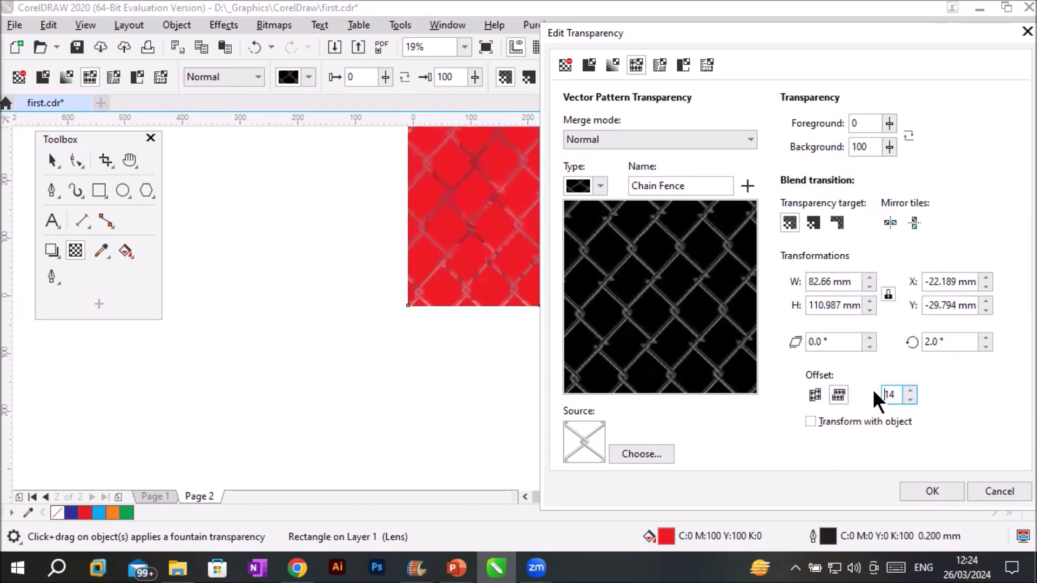
- Change the Chain Fence tile offset to a column offset and raise it to 24
{"action": "left_click", "coordinate": [815, 395]}
{"action": "left_click", "coordinate": [909, 389]}
{"action": "left_click", "coordinate": [909, 389]}
{"action": "left_click", "coordinate": [909, 389]}
{"action": "left_click", "coordinate": [909, 389]}
{"action": "left_click", "coordinate": [908, 389]}
{"action": "left_click", "coordinate": [908, 389]}
{"action": "left_click", "coordinate": [909, 389]}
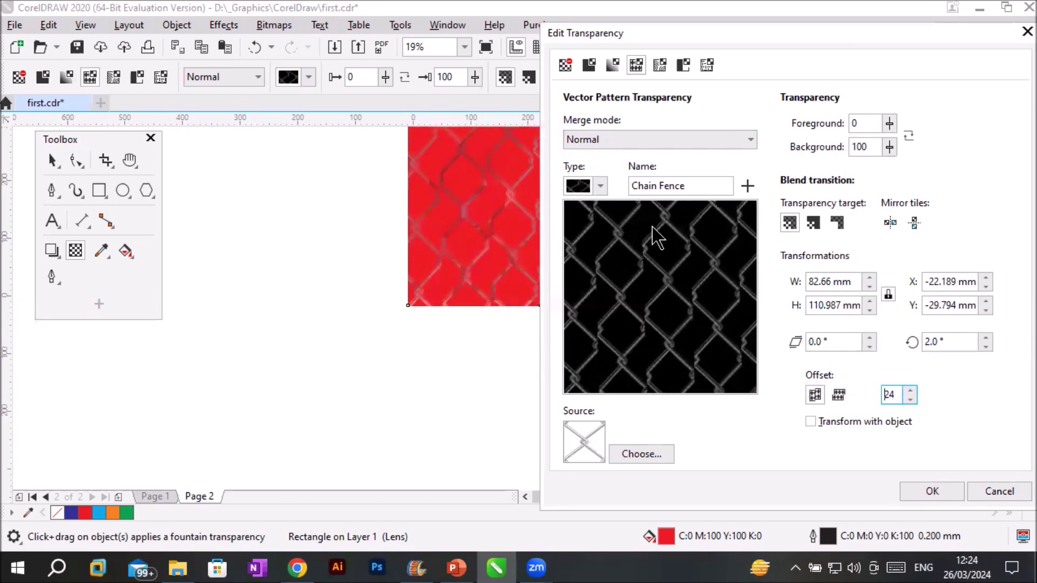
- Replace the Chain Fence vector pattern with the Bumble Bees pattern
{"action": "left_click", "coordinate": [600, 186]}
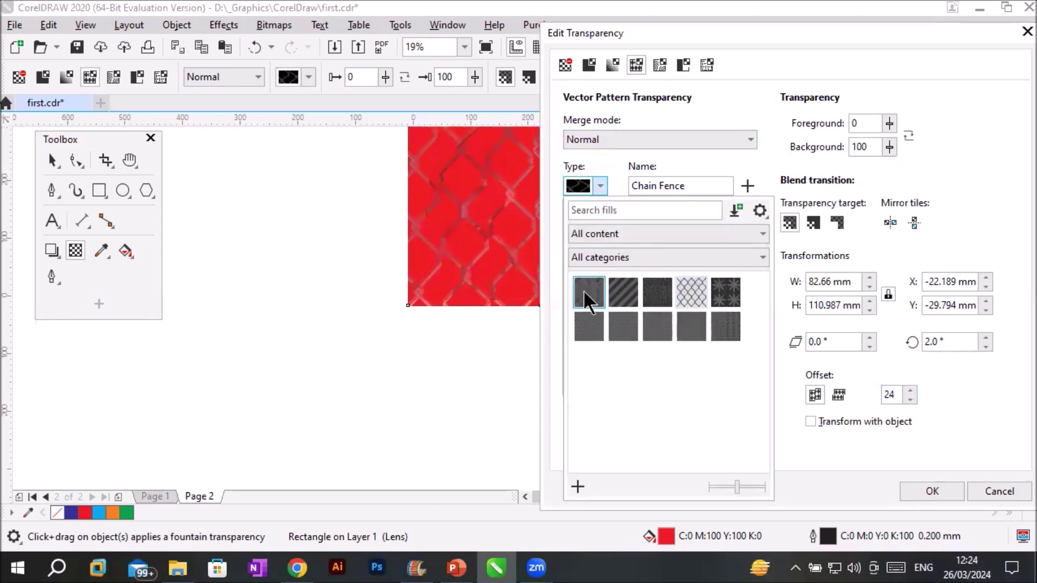
{"action": "left_click", "coordinate": [629, 290]}
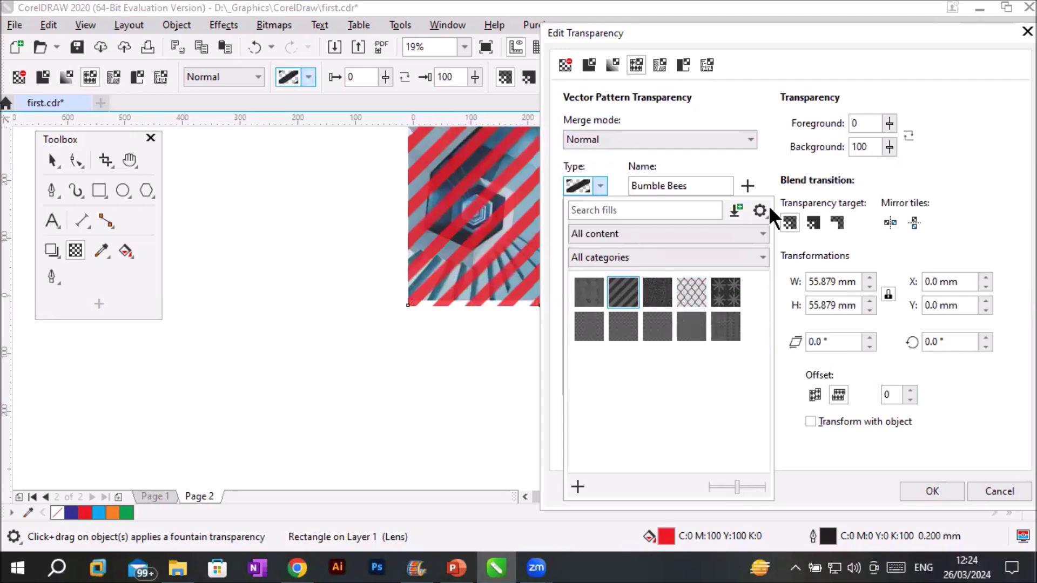
{"action": "left_click", "coordinate": [766, 160]}
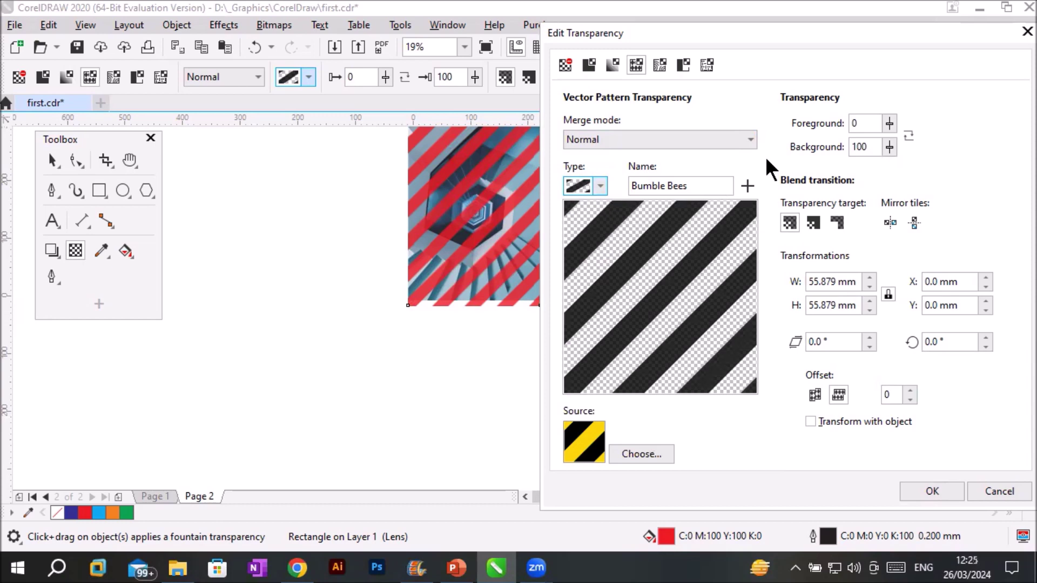
- Switch the rectangle to a bitmap pattern transparency and try patterns such as BlueCircle, Brushed Steel, piza and ManonGreenland, ending with Evergreen
{"action": "left_click", "coordinate": [658, 63]}
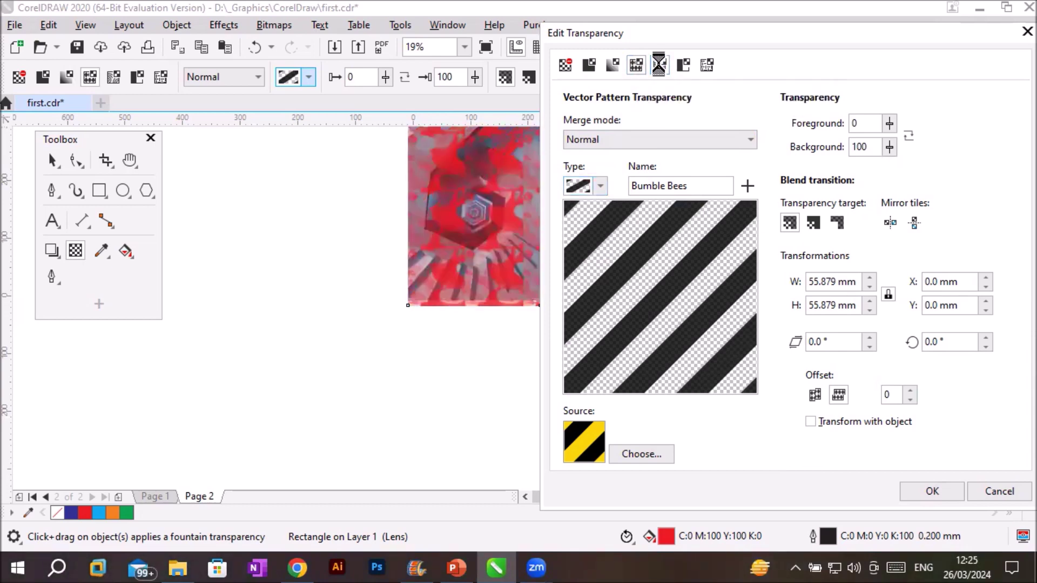
{"action": "left_click", "coordinate": [603, 181]}
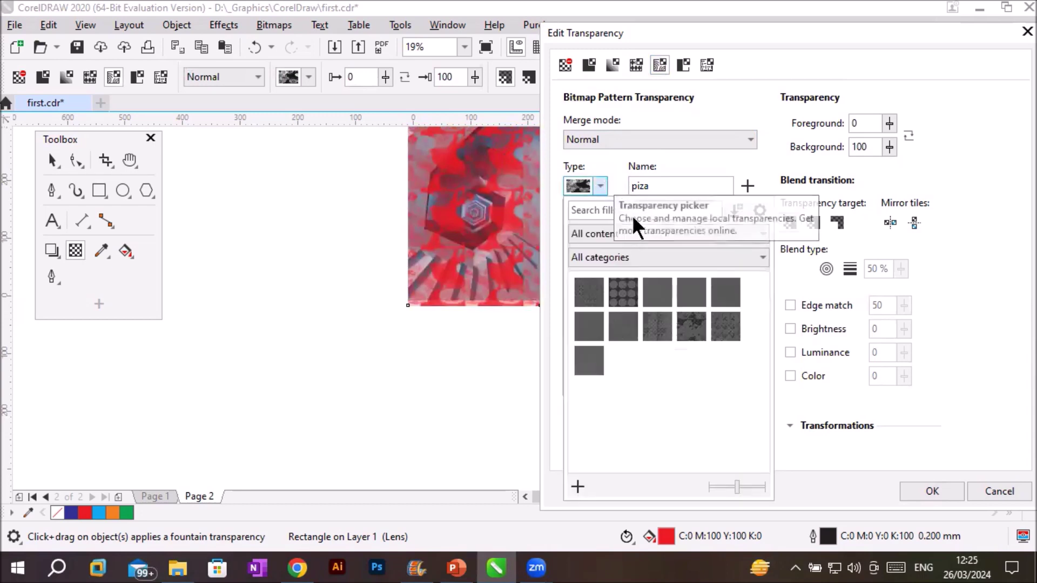
{"action": "left_click", "coordinate": [592, 295]}
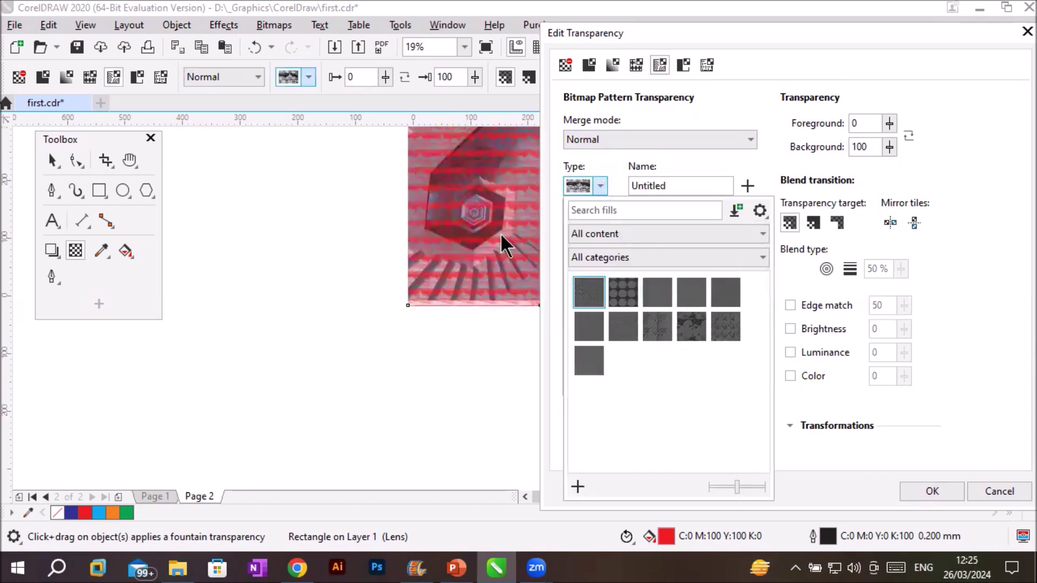
{"action": "left_click", "coordinate": [618, 288]}
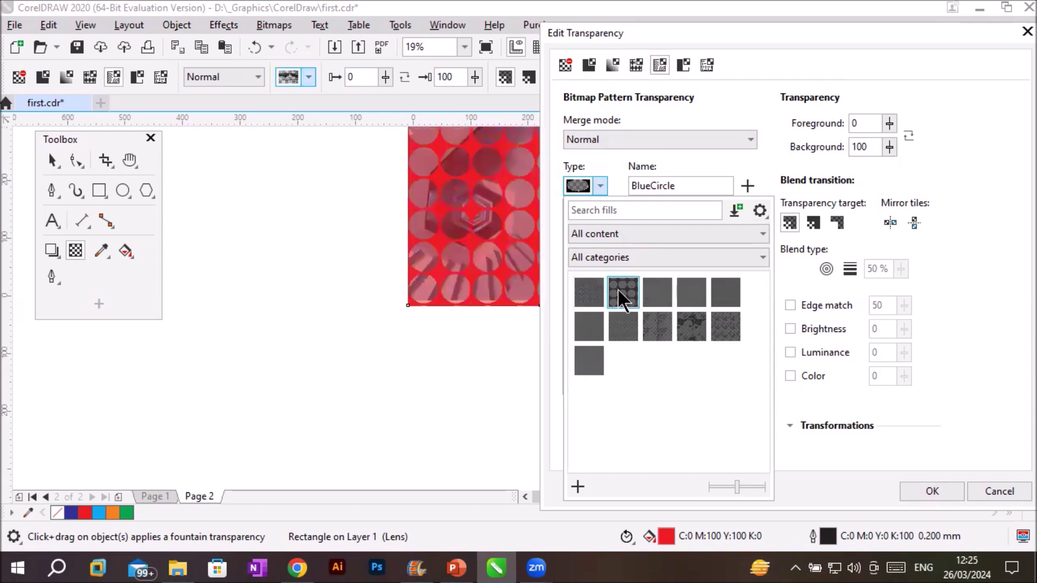
{"action": "left_click", "coordinate": [655, 299]}
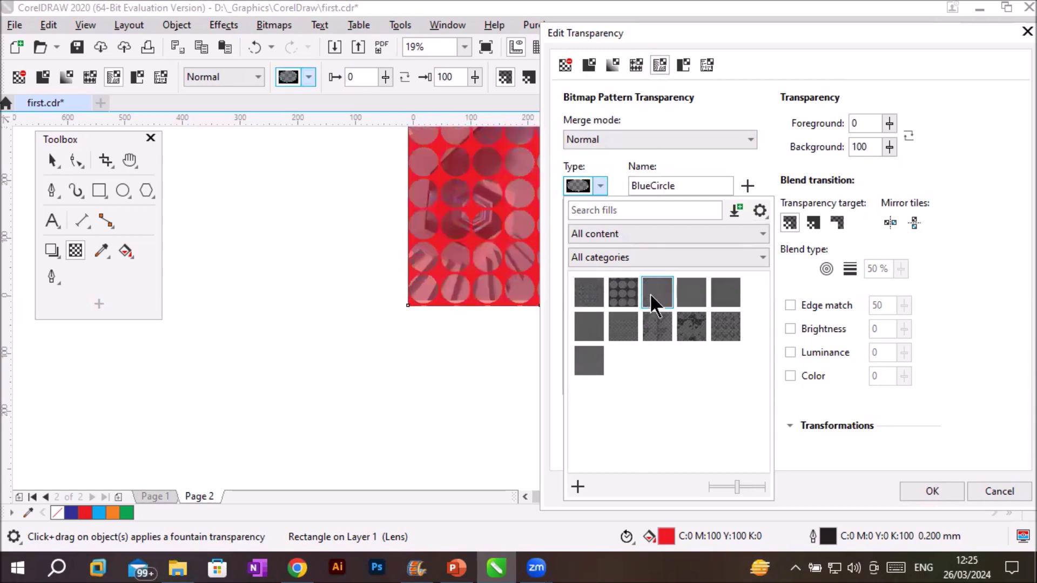
{"action": "left_click", "coordinate": [689, 289]}
{"action": "left_click", "coordinate": [729, 299]}
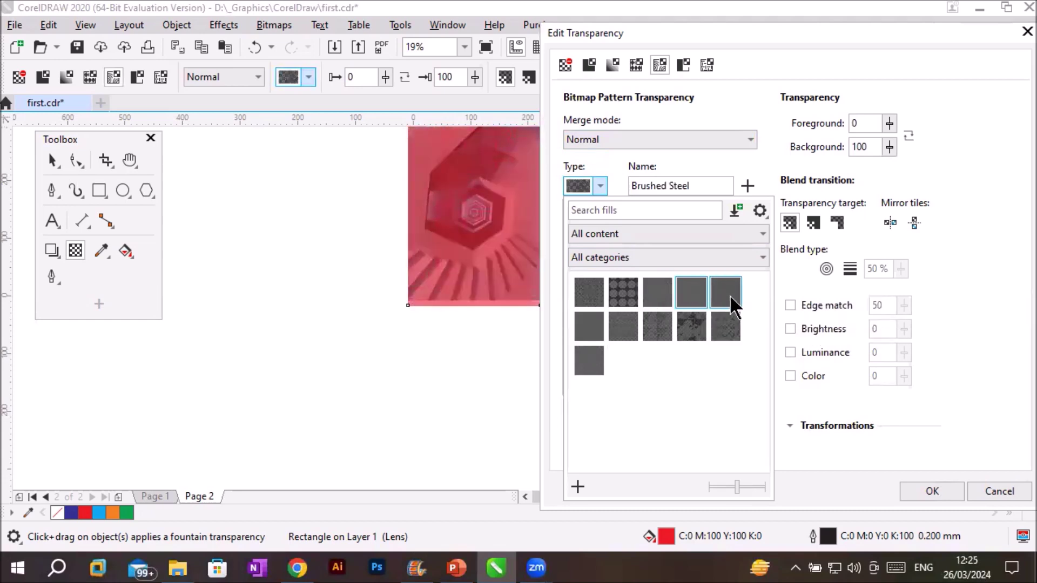
{"action": "left_click", "coordinate": [731, 326]}
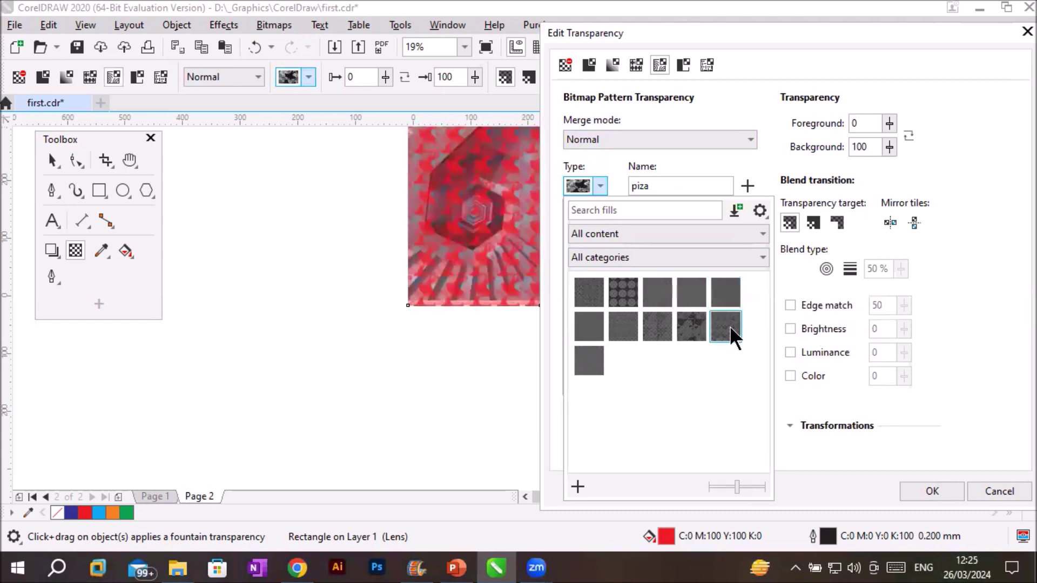
{"action": "left_click", "coordinate": [693, 329]}
{"action": "left_click", "coordinate": [622, 329]}
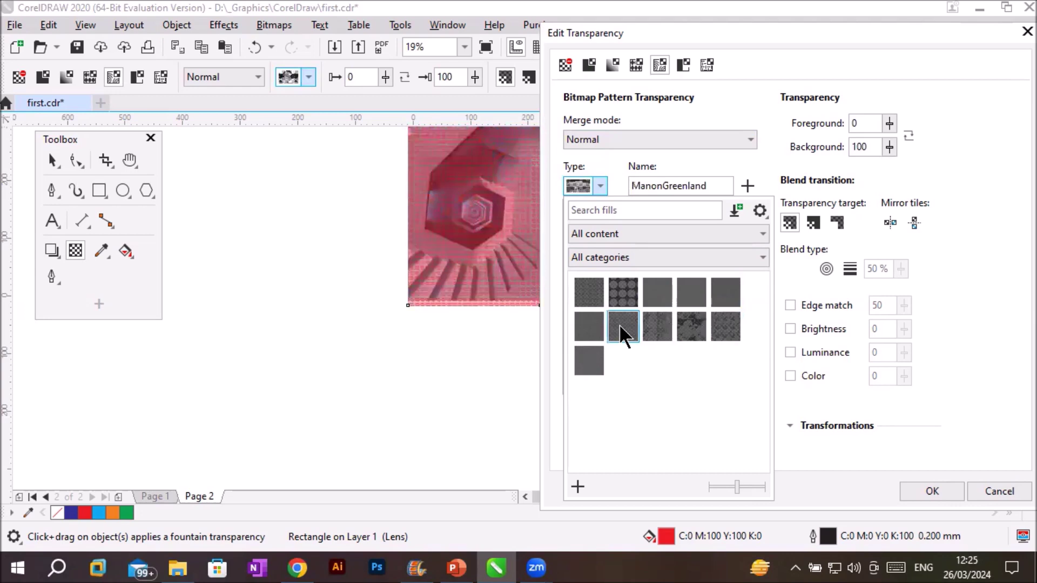
{"action": "left_click", "coordinate": [590, 331]}
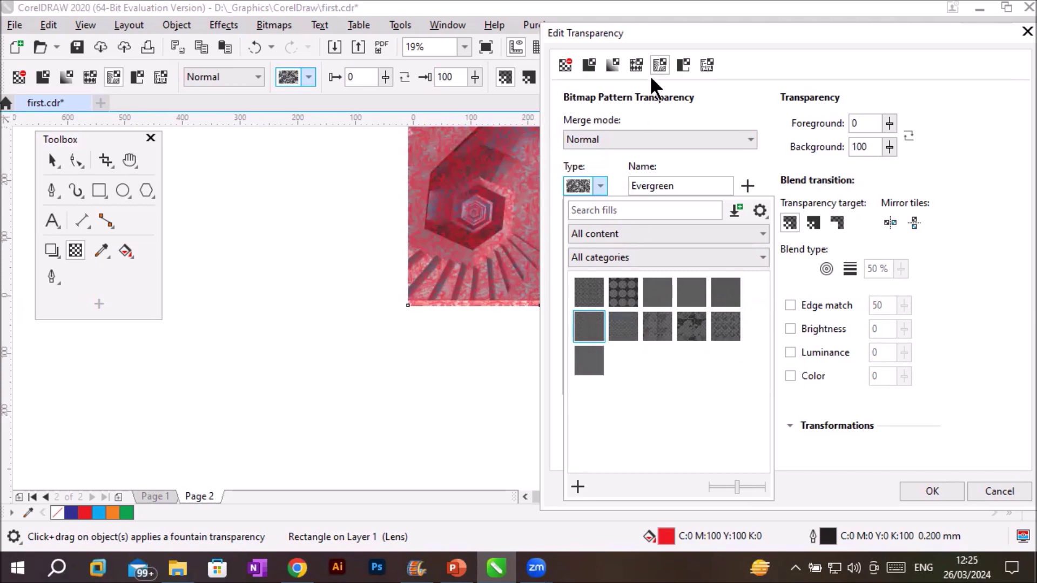
- Switch to a two-color pattern transparency, try the checkerboard and brick patterns, and choose the concentric squares pattern
{"action": "left_click", "coordinate": [678, 65]}
{"action": "left_click", "coordinate": [679, 66]}
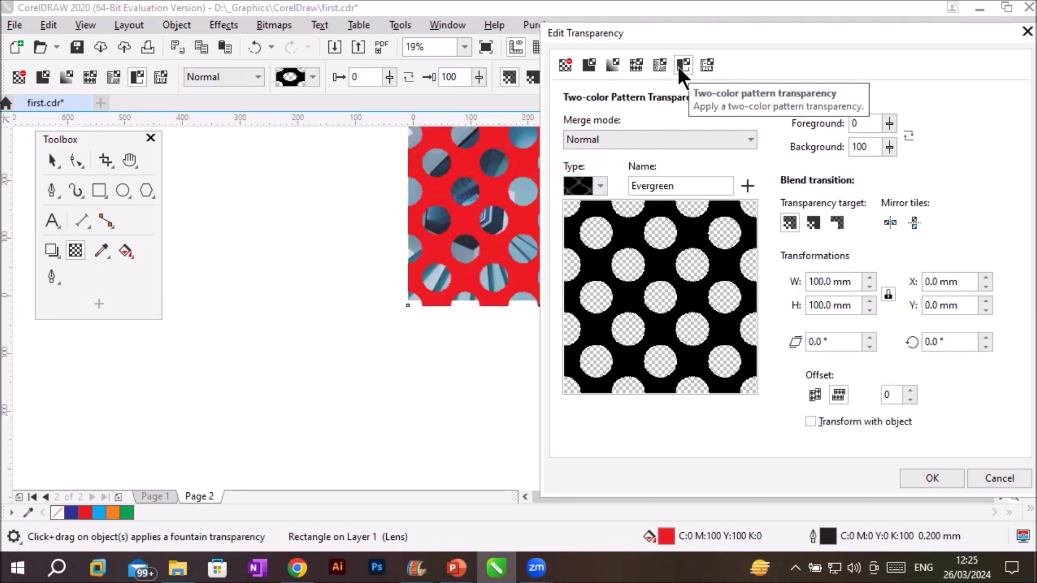
{"action": "left_click", "coordinate": [600, 186]}
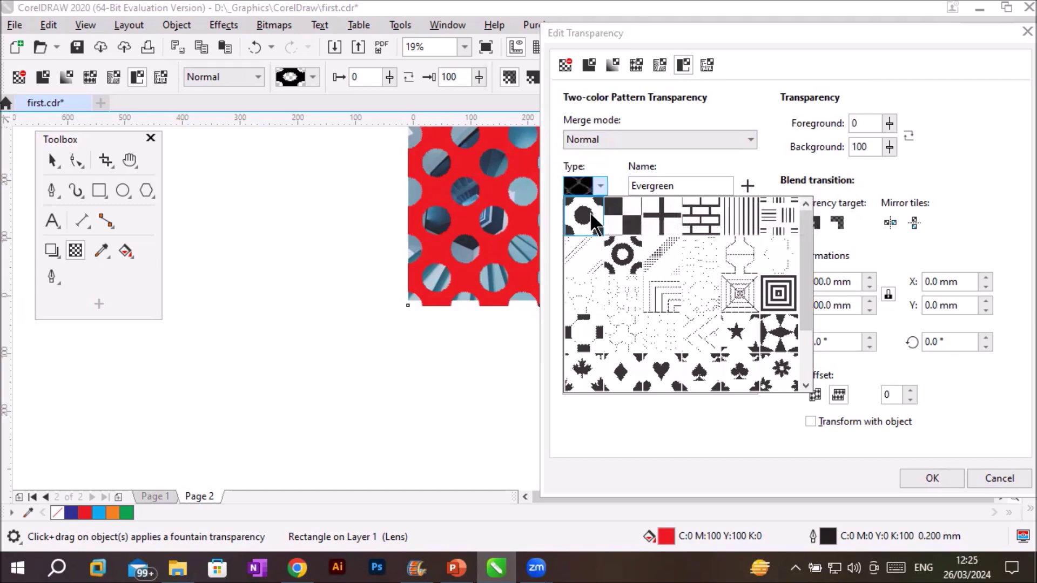
{"action": "left_click", "coordinate": [624, 217]}
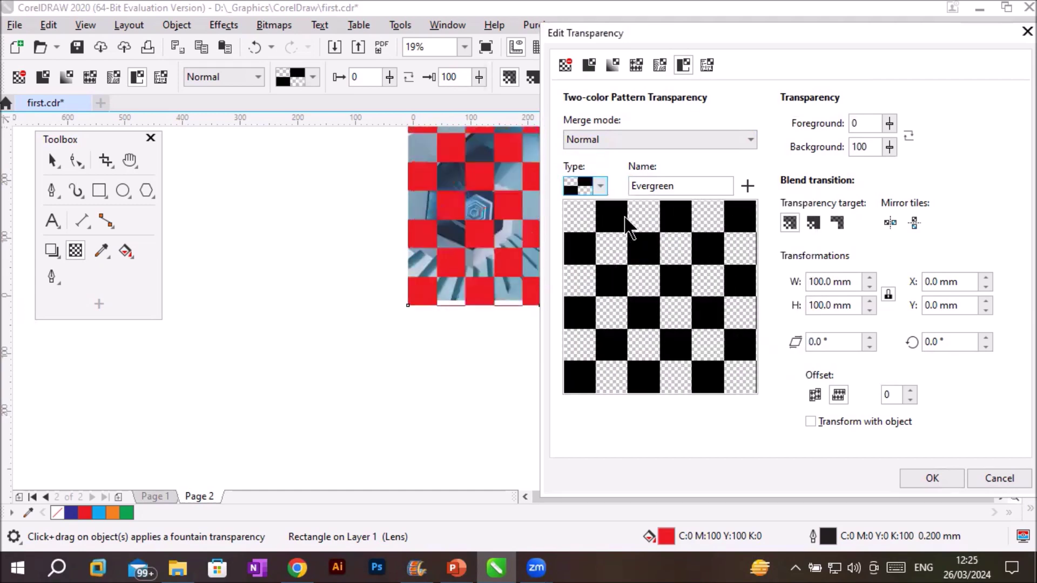
{"action": "left_click", "coordinate": [602, 186]}
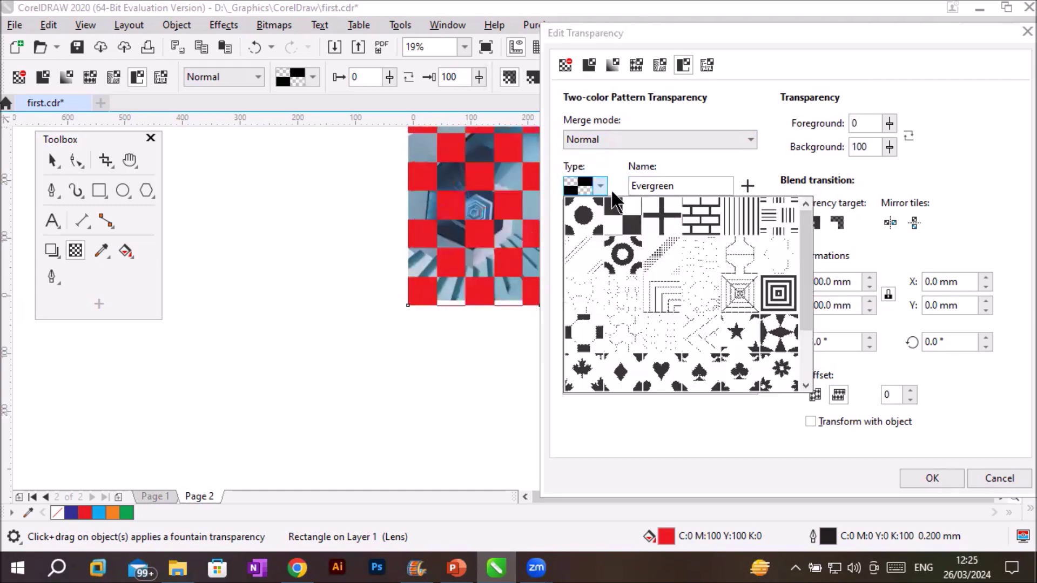
{"action": "left_click", "coordinate": [701, 217]}
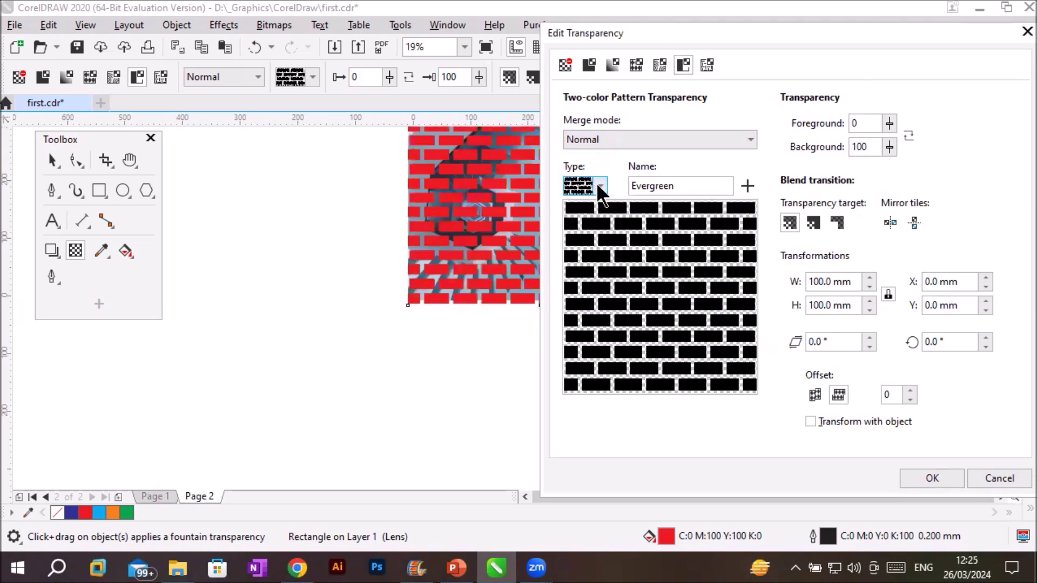
{"action": "left_click", "coordinate": [598, 185]}
{"action": "left_click", "coordinate": [775, 299]}
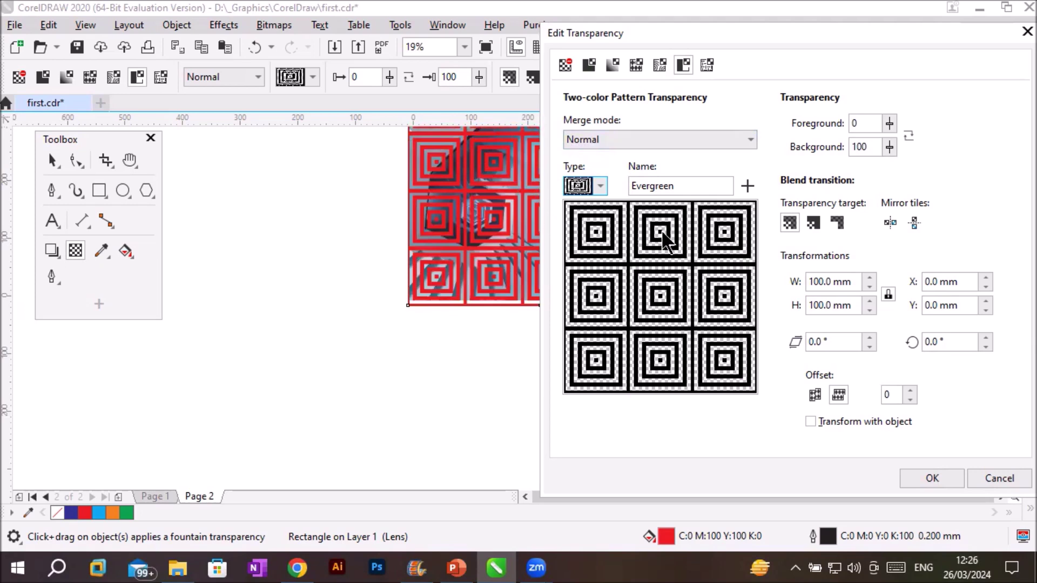
- Set the concentric squares tile to 101.6 by 101.6 mm and its X position to 6.0 mm
{"action": "left_click", "coordinate": [868, 276]}
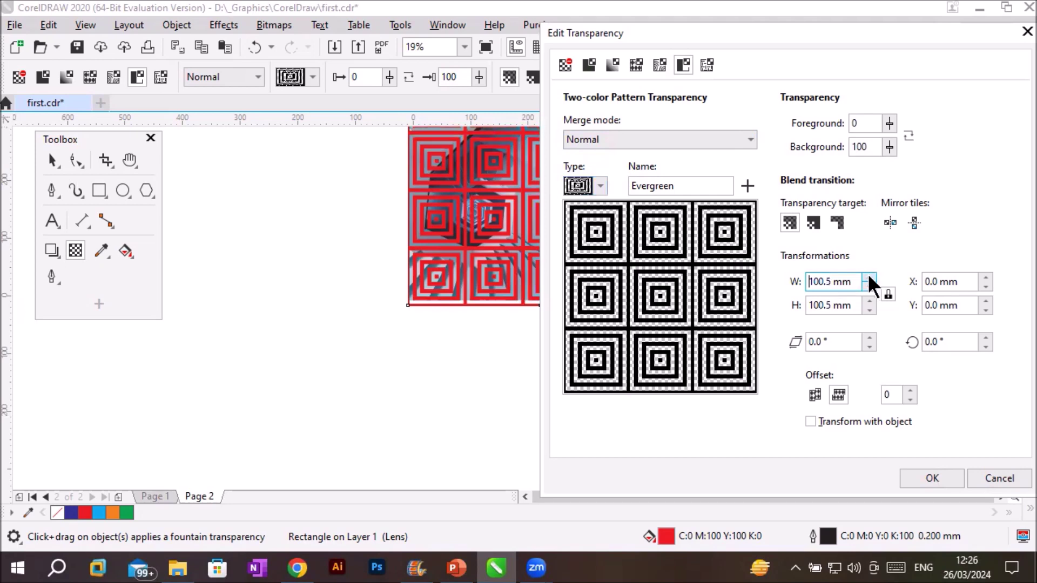
{"action": "left_click", "coordinate": [869, 275]}
{"action": "left_click", "coordinate": [870, 276]}
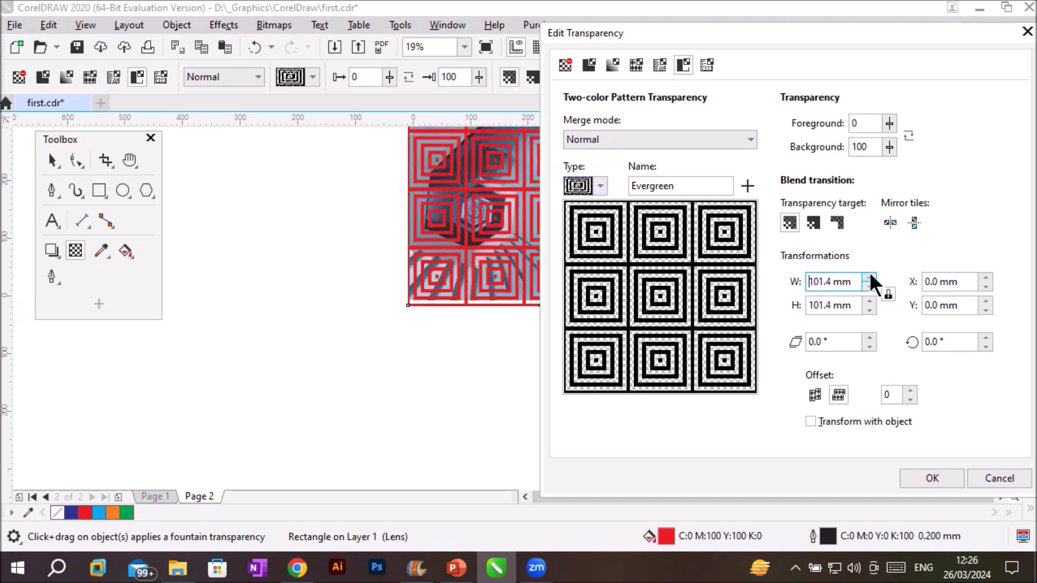
{"action": "left_click", "coordinate": [869, 276]}
{"action": "left_click", "coordinate": [984, 277]}
{"action": "left_click", "coordinate": [985, 277]}
{"action": "left_click", "coordinate": [984, 276]}
{"action": "left_click", "coordinate": [984, 276]}
{"action": "left_click", "coordinate": [984, 277]}
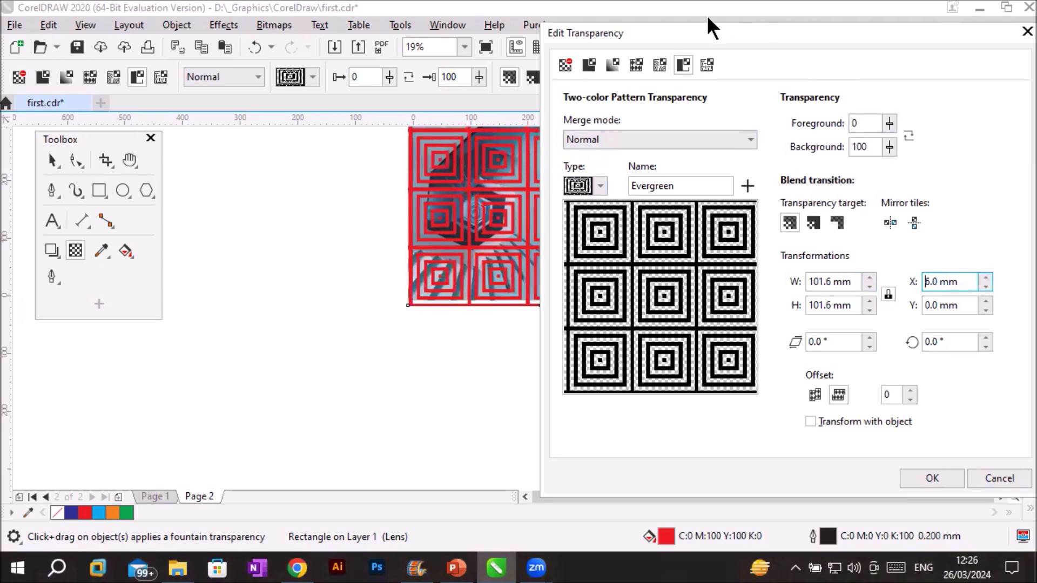
- Increase the concentric squares pattern's tile size to 108.1 by 108.1 mm
{"action": "left_click_drag", "start_coordinate": [694, 28], "coordinate": [727, 26]}
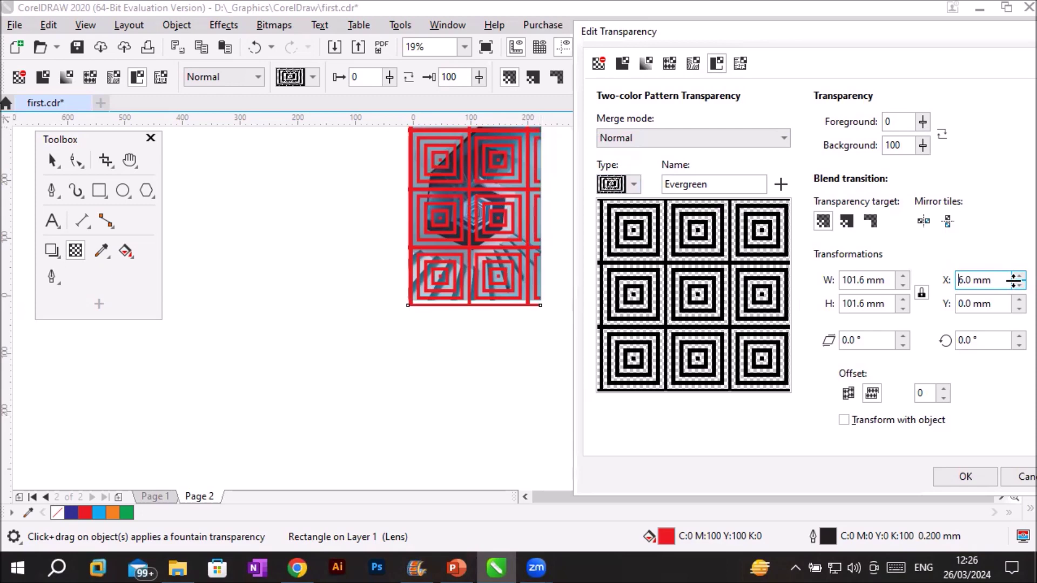
{"action": "left_click", "coordinate": [900, 275]}
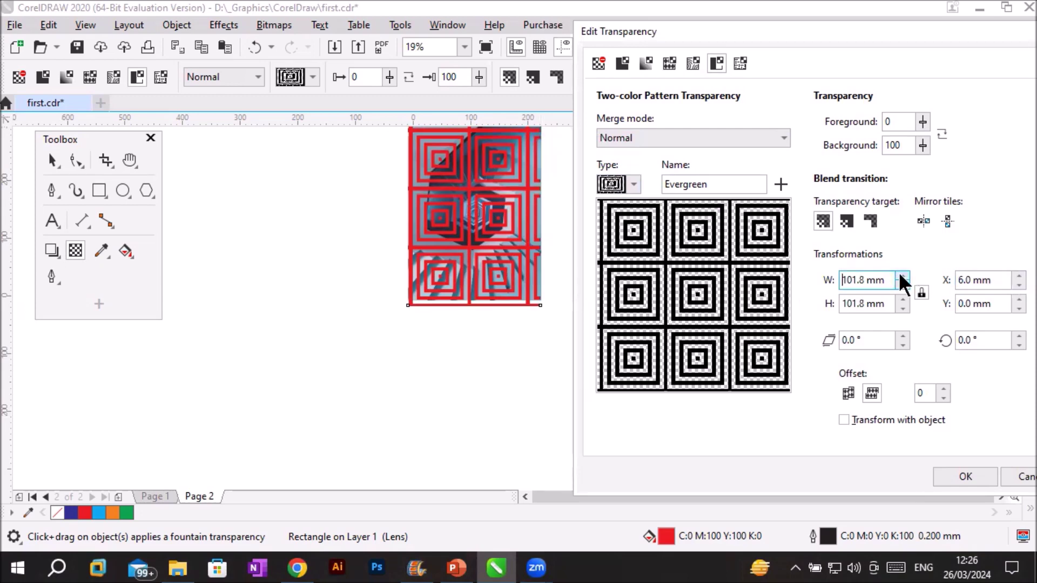
{"action": "left_click", "coordinate": [900, 276]}
{"action": "left_click", "coordinate": [900, 275]}
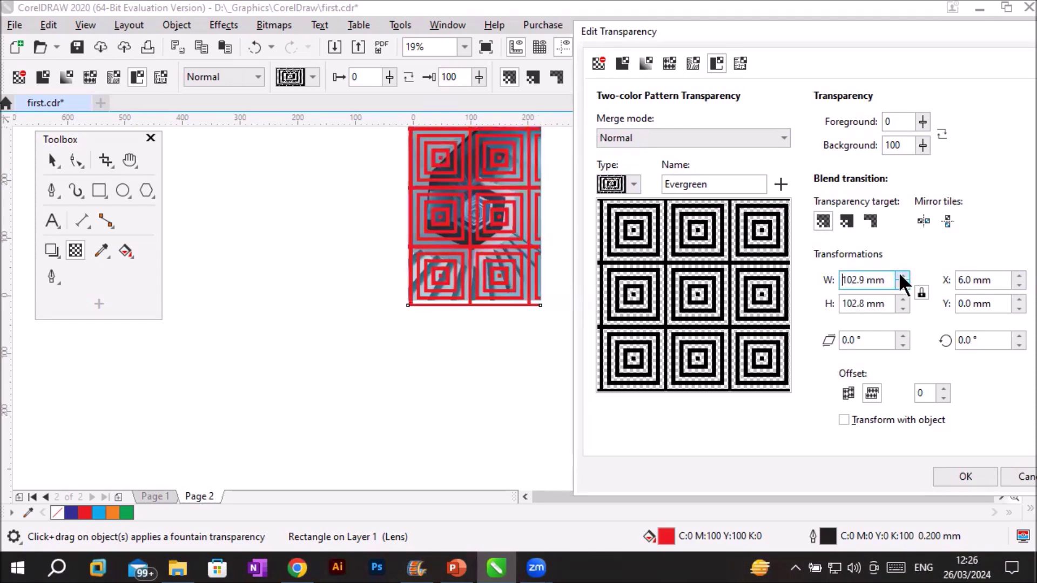
{"action": "left_click", "coordinate": [900, 276]}
{"action": "left_click", "coordinate": [900, 276]}
{"action": "left_click", "coordinate": [900, 275]}
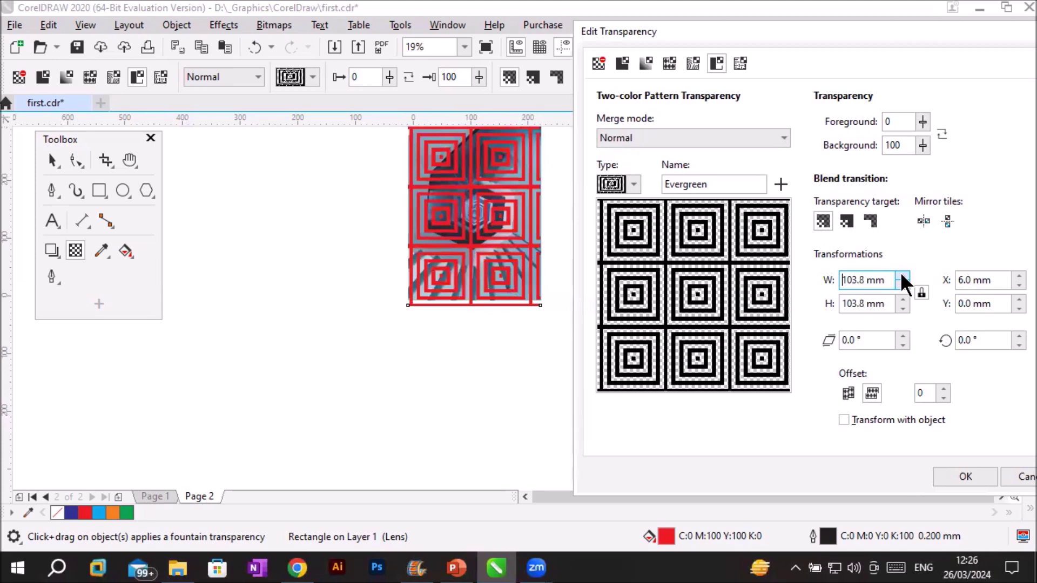
{"action": "left_click", "coordinate": [899, 275]}
{"action": "left_click", "coordinate": [901, 276]}
{"action": "left_click", "coordinate": [903, 275]}
{"action": "left_click", "coordinate": [903, 275]}
{"action": "left_click", "coordinate": [905, 276]}
{"action": "left_click", "coordinate": [903, 275]}
{"action": "left_click", "coordinate": [904, 275]}
{"action": "left_click", "coordinate": [905, 276]}
{"action": "left_click", "coordinate": [905, 276]}
{"action": "left_click", "coordinate": [909, 276]}
{"action": "left_click", "coordinate": [908, 276]}
{"action": "left_click", "coordinate": [908, 276]}
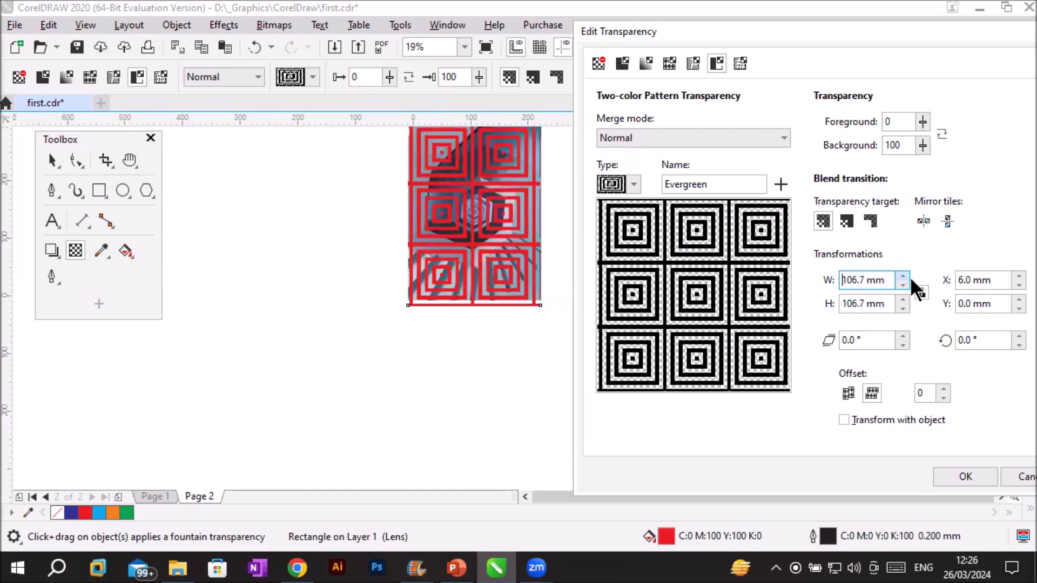
{"action": "left_click", "coordinate": [903, 275]}
{"action": "left_click", "coordinate": [902, 276]}
{"action": "left_click", "coordinate": [902, 275]}
{"action": "left_click", "coordinate": [902, 275]}
{"action": "left_click", "coordinate": [903, 274]}
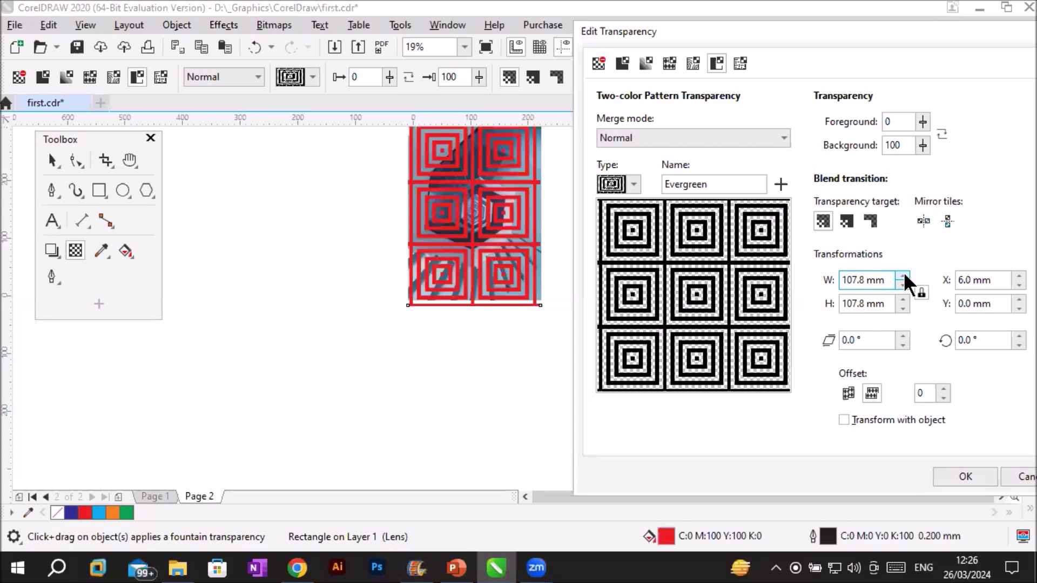
{"action": "left_click", "coordinate": [904, 274]}
{"action": "left_click", "coordinate": [904, 275]}
- Skew the two-color pattern tiles by 4.0° and rotate them by 4.0°
{"action": "left_click", "coordinate": [904, 335]}
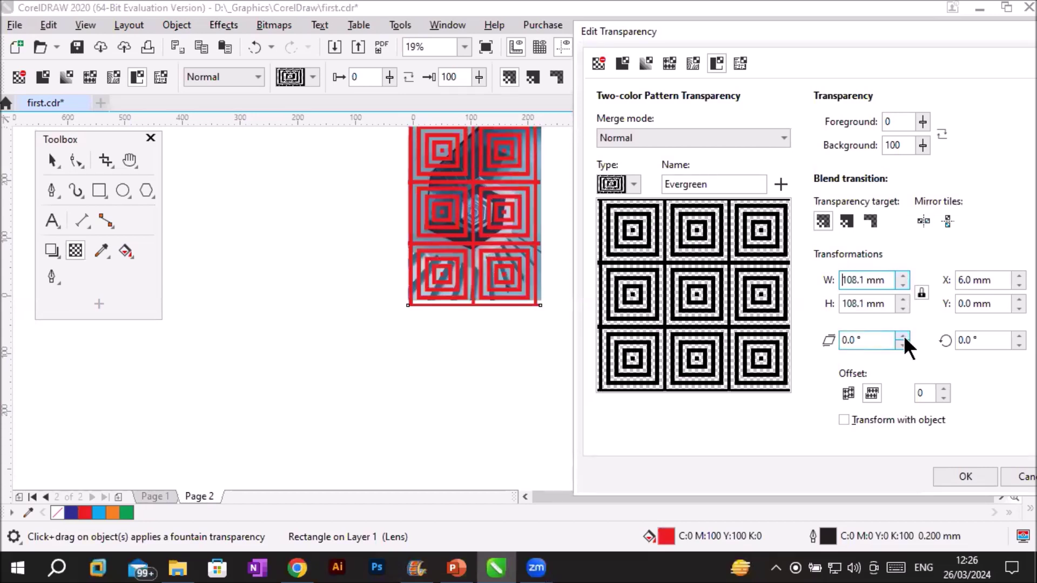
{"action": "left_click", "coordinate": [903, 335]}
{"action": "left_click", "coordinate": [902, 334]}
{"action": "left_click", "coordinate": [902, 334]}
{"action": "left_click", "coordinate": [1013, 338]}
{"action": "left_click", "coordinate": [1012, 336]}
{"action": "left_click", "coordinate": [1013, 335]}
{"action": "left_click", "coordinate": [1012, 335]}
{"action": "left_click", "coordinate": [1012, 334]}
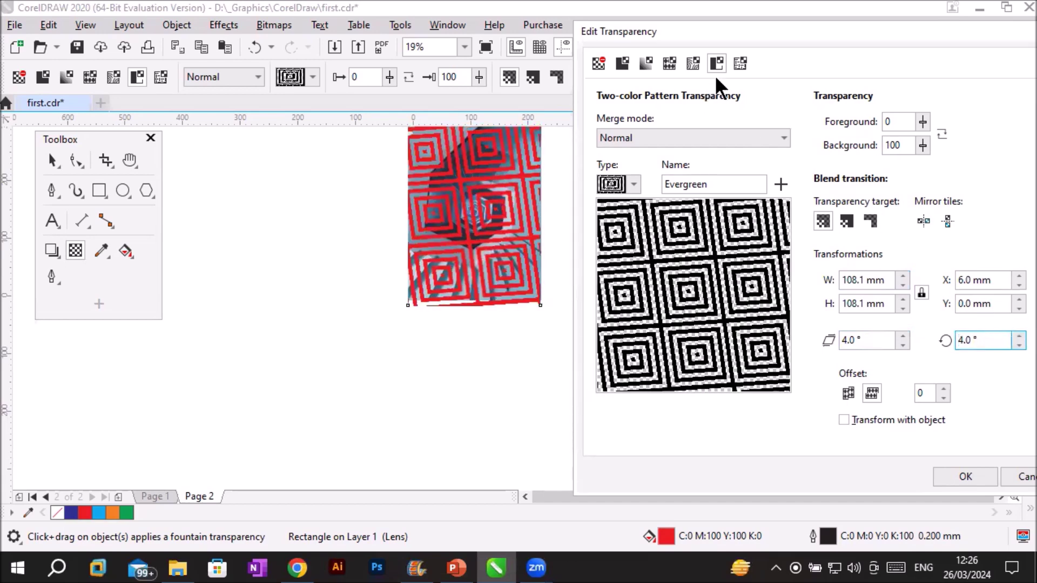
- Switch the rectangle to a texture transparency, try the Air brush texture, and choose Cloudy nebula from the Samples library
{"action": "left_click", "coordinate": [741, 63]}
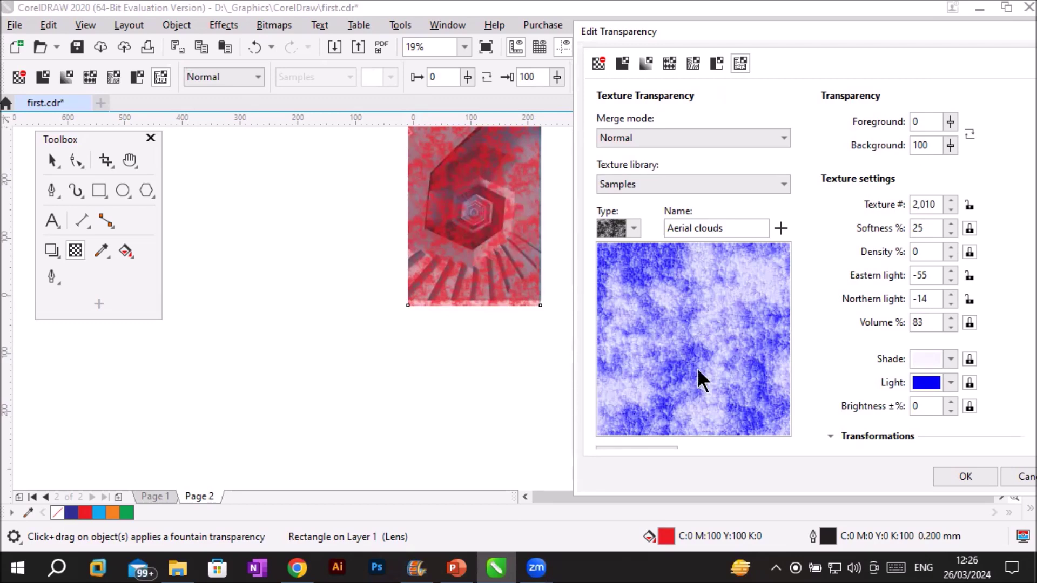
{"action": "left_click", "coordinate": [630, 227]}
{"action": "left_click", "coordinate": [649, 261]}
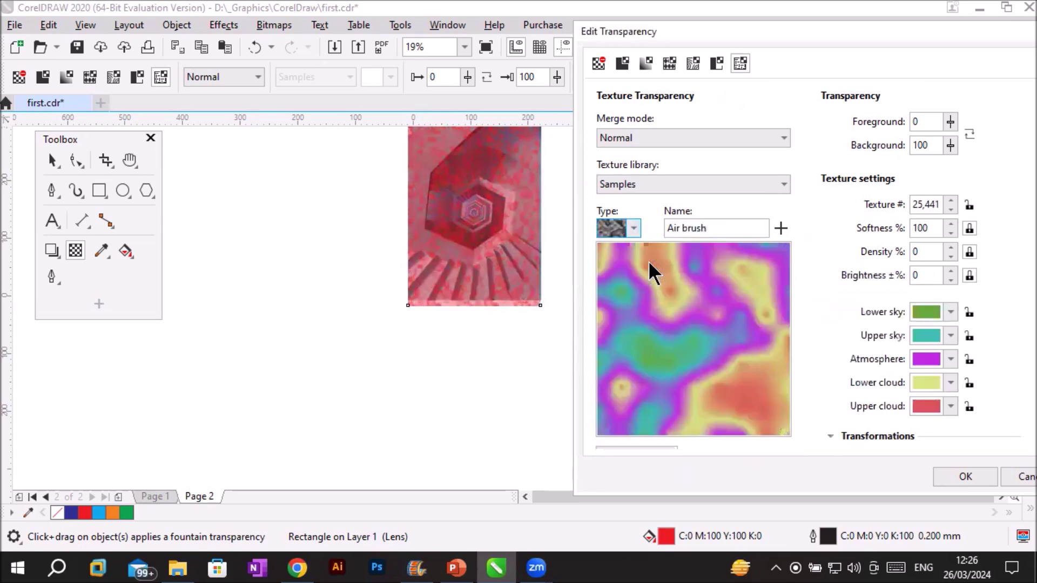
{"action": "left_click", "coordinate": [629, 228]}
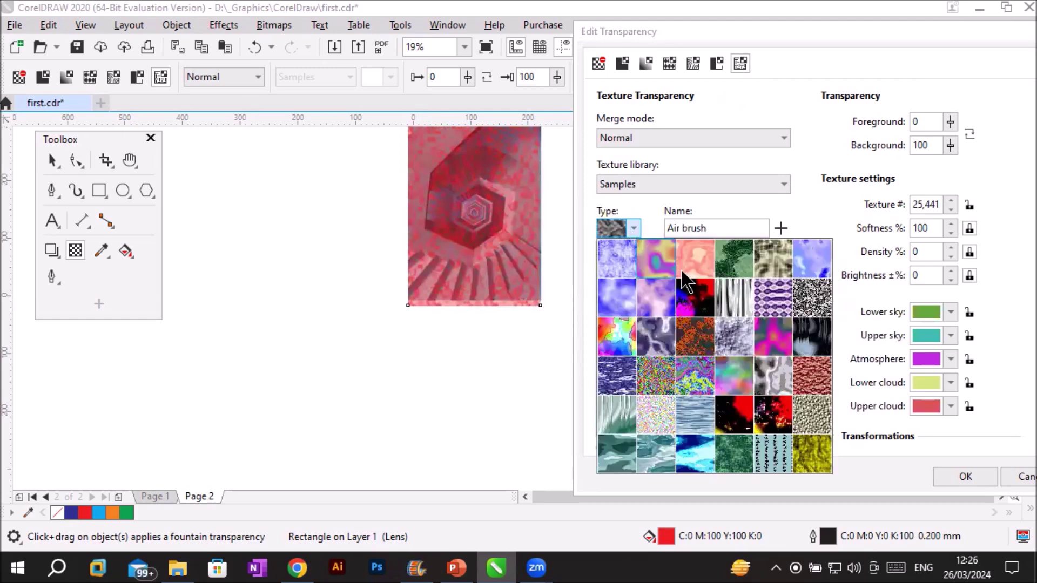
{"action": "left_click", "coordinate": [702, 296]}
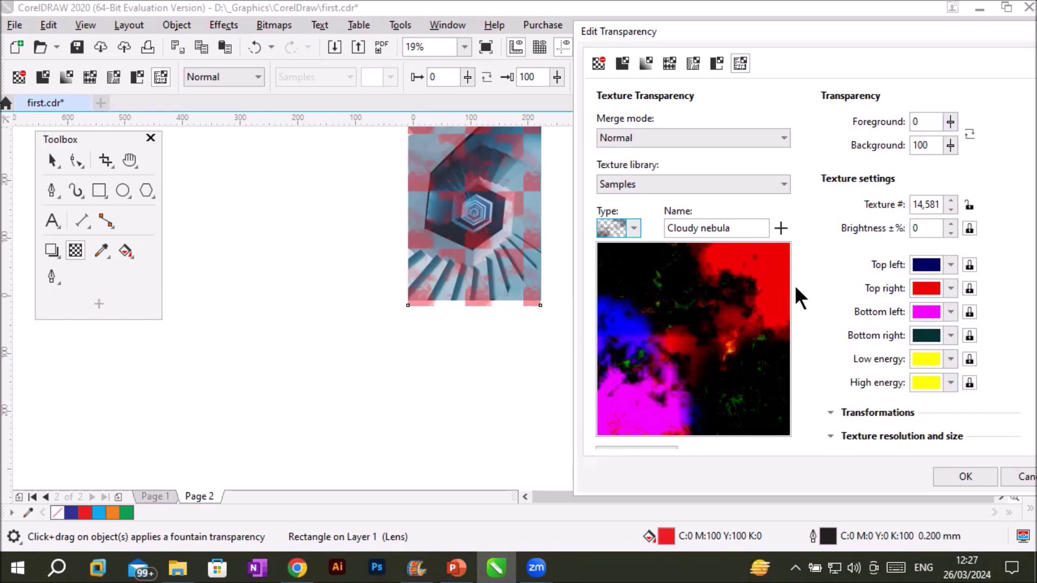
- Try several top right colors for the Cloudy nebula texture, ending with a muted pink of C 38, M 47, Y 35, K 2
{"action": "left_click", "coordinate": [950, 288]}
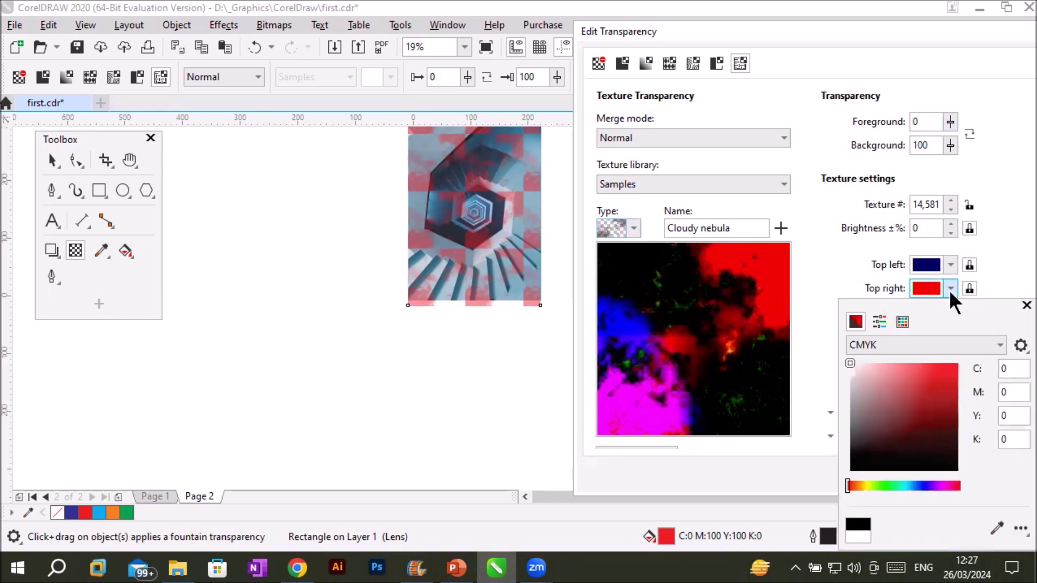
{"action": "left_click", "coordinate": [895, 481]}
{"action": "left_click_drag", "start_coordinate": [892, 484], "coordinate": [864, 483]}
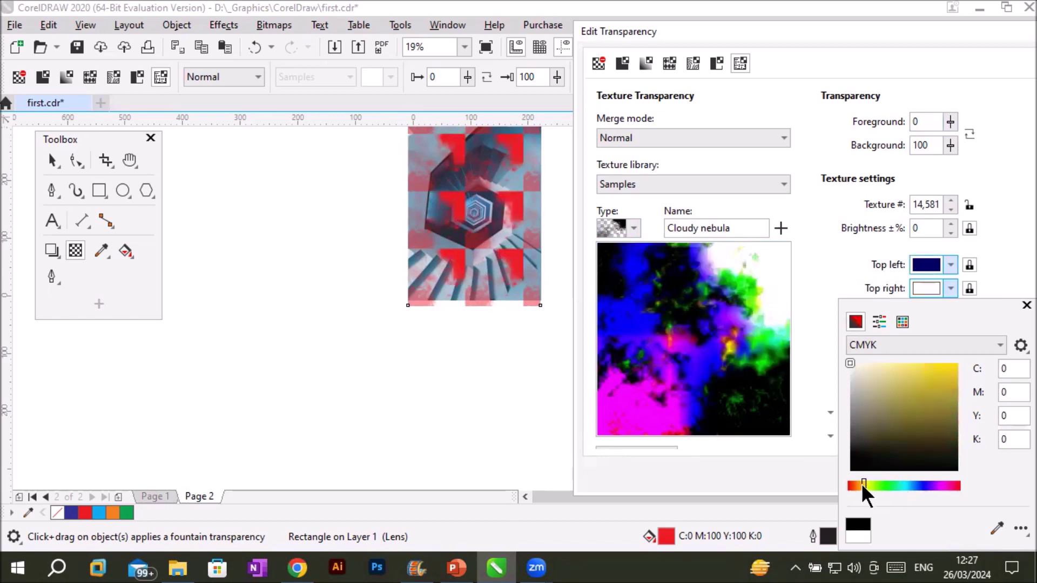
{"action": "left_click", "coordinate": [954, 484]}
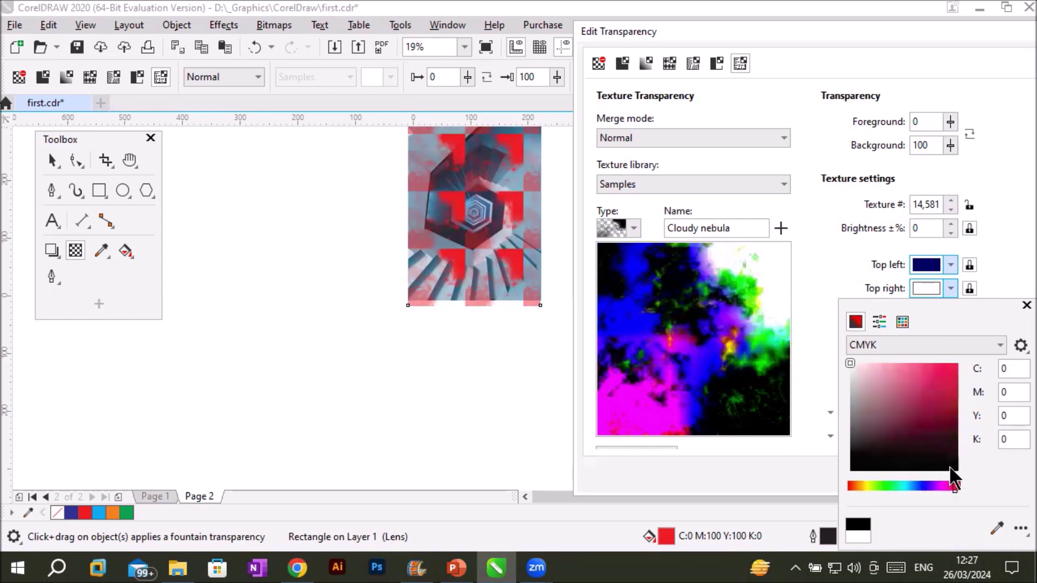
{"action": "left_click", "coordinate": [947, 391]}
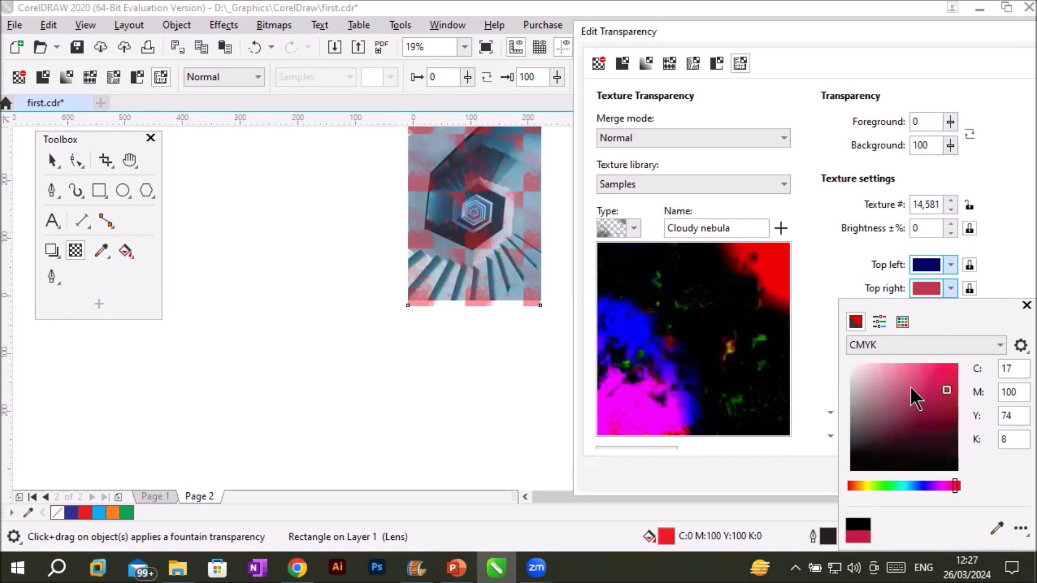
{"action": "left_click", "coordinate": [863, 365]}
{"action": "left_click", "coordinate": [867, 400]}
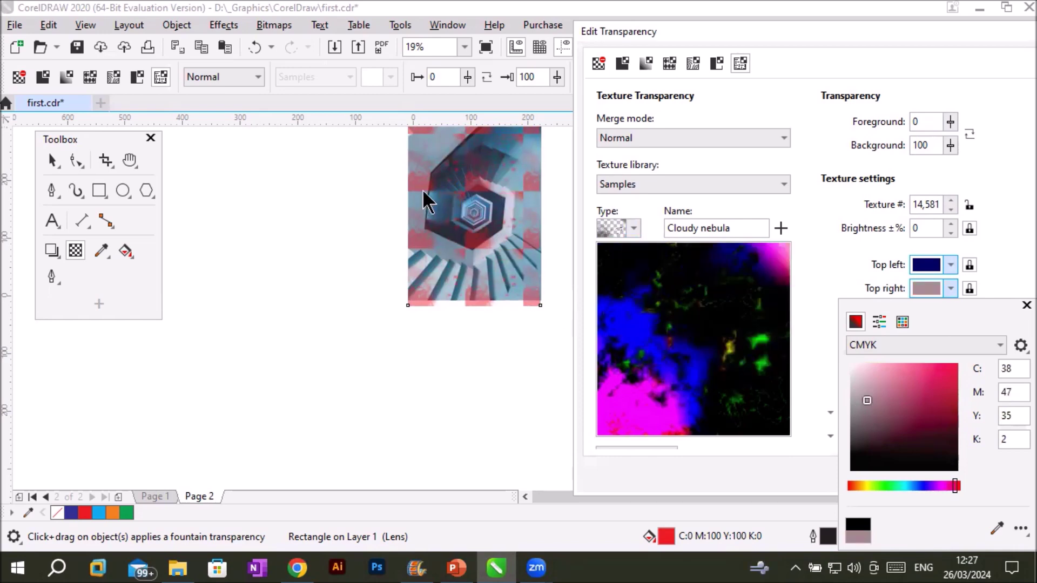
{"action": "left_click", "coordinate": [1026, 305]}
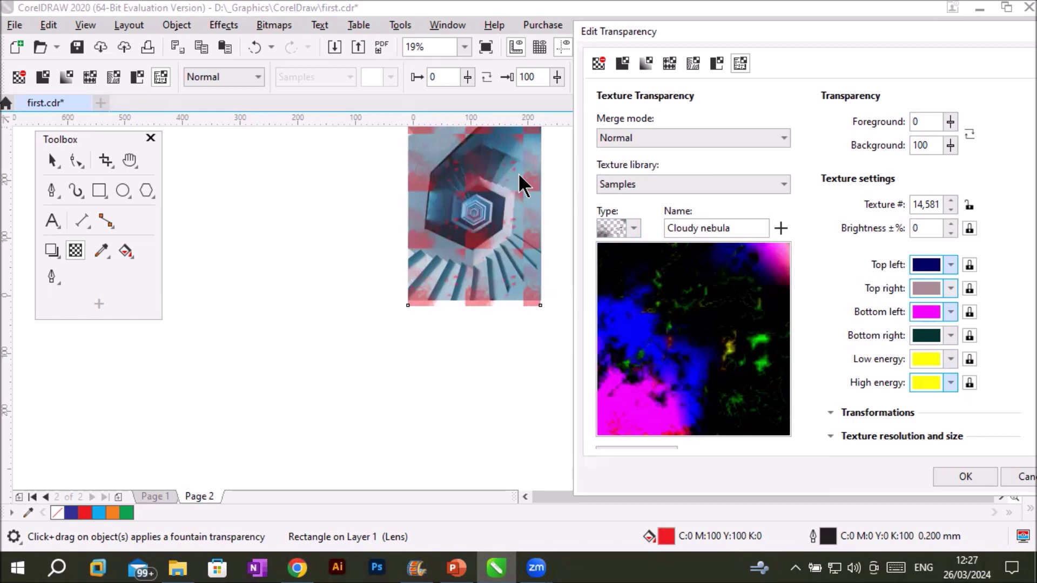
- Set the Cloudy nebula texture number to 14,597 and its brightness to -6%
{"action": "left_click", "coordinate": [951, 200]}
{"action": "left_click", "coordinate": [952, 200]}
{"action": "left_click", "coordinate": [951, 200]}
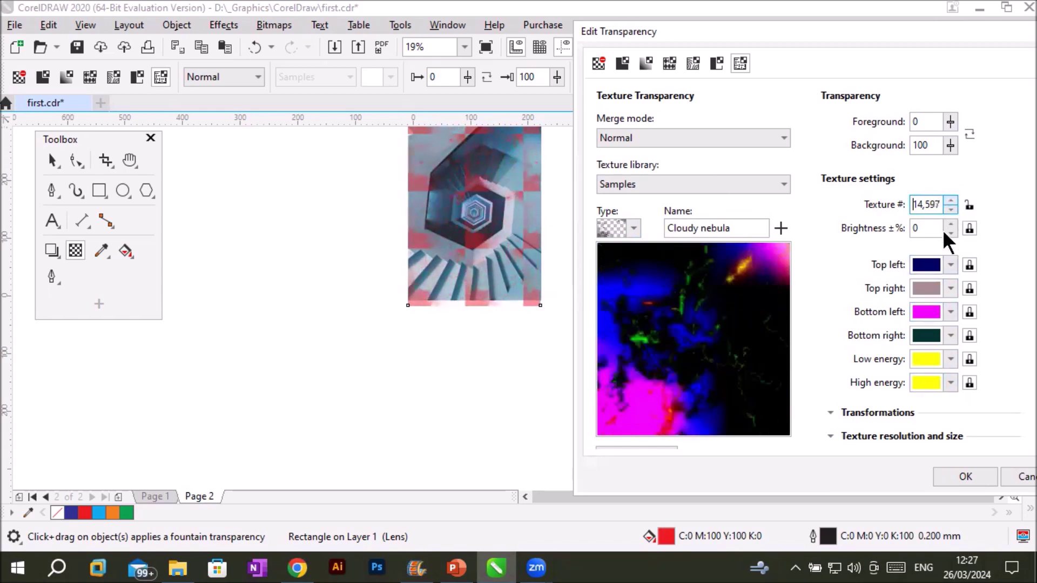
{"action": "left_click", "coordinate": [952, 231]}
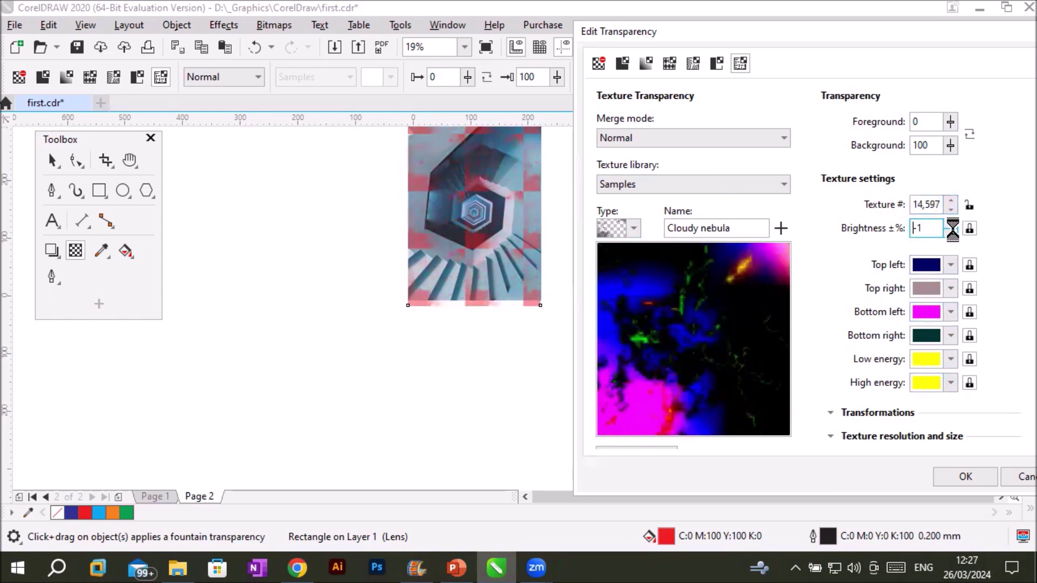
{"action": "left_click", "coordinate": [951, 232]}
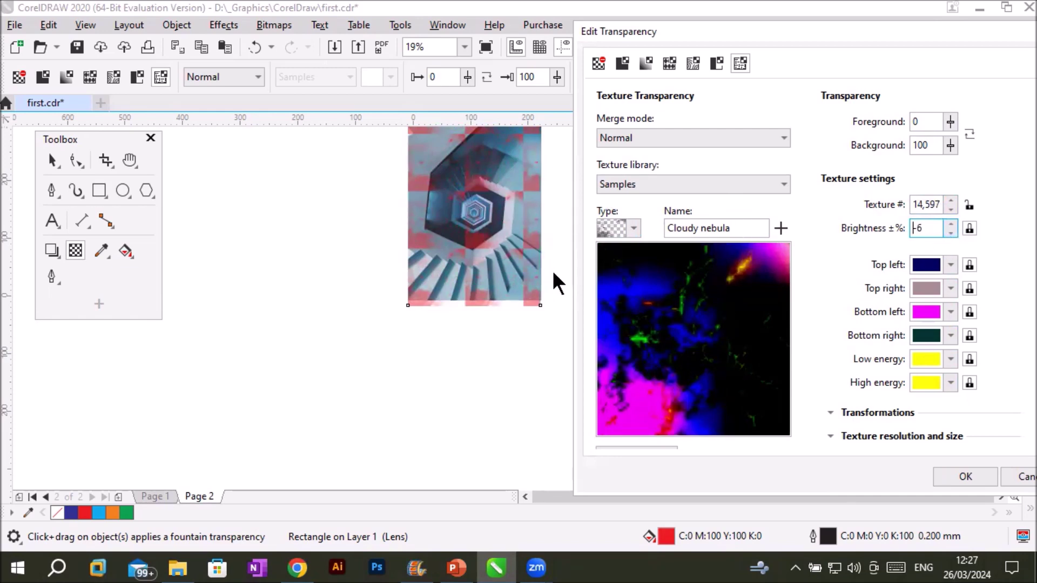
- Discard the transparency edits and delete the red rectangle covering the staircase photo
{"action": "double_click", "coordinate": [957, 34]}
{"action": "left_click", "coordinate": [892, 48]}
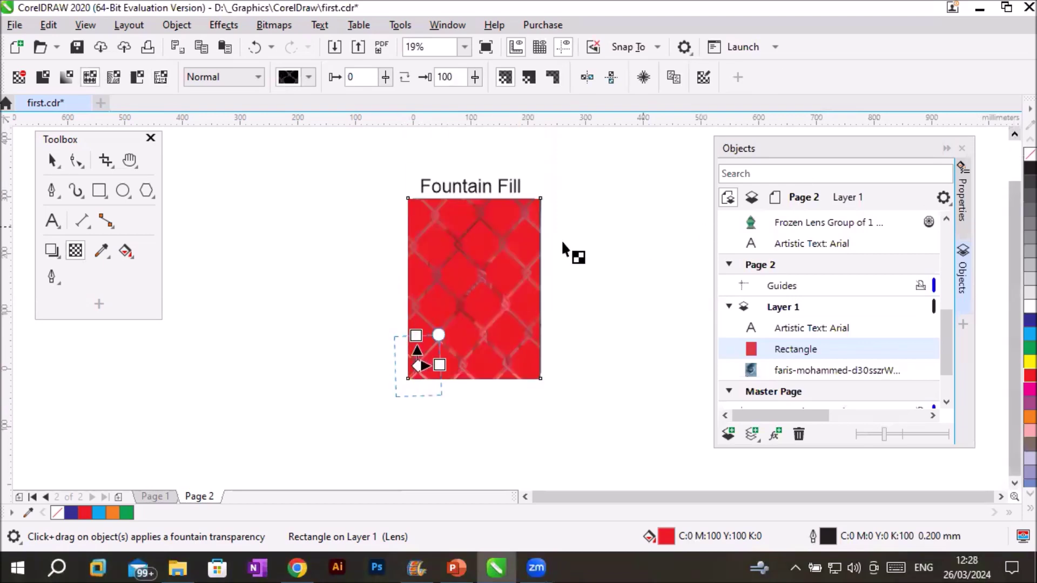
{"action": "left_click", "coordinate": [51, 162]}
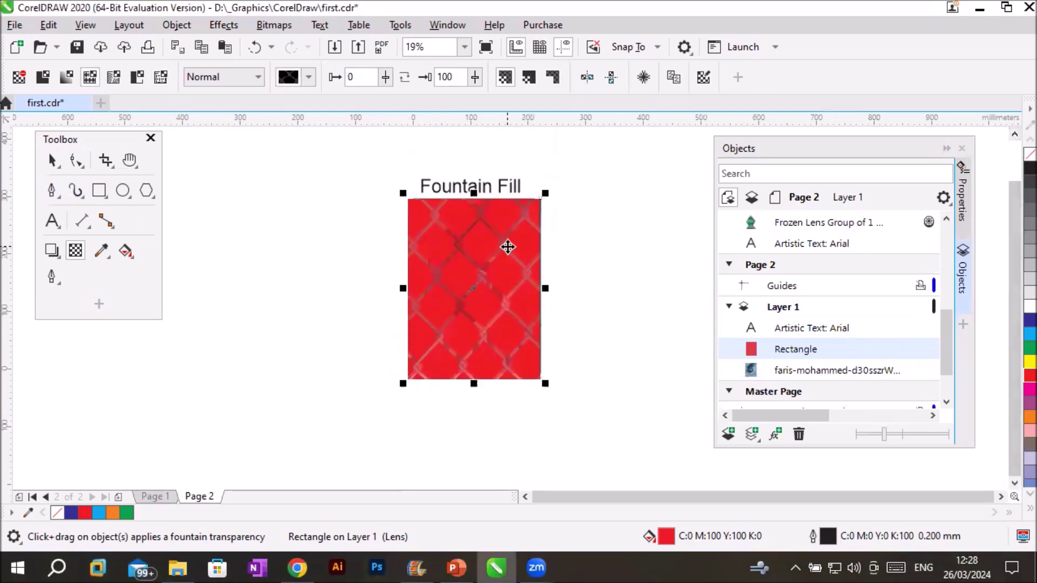
{"action": "key", "text": "Delete"}
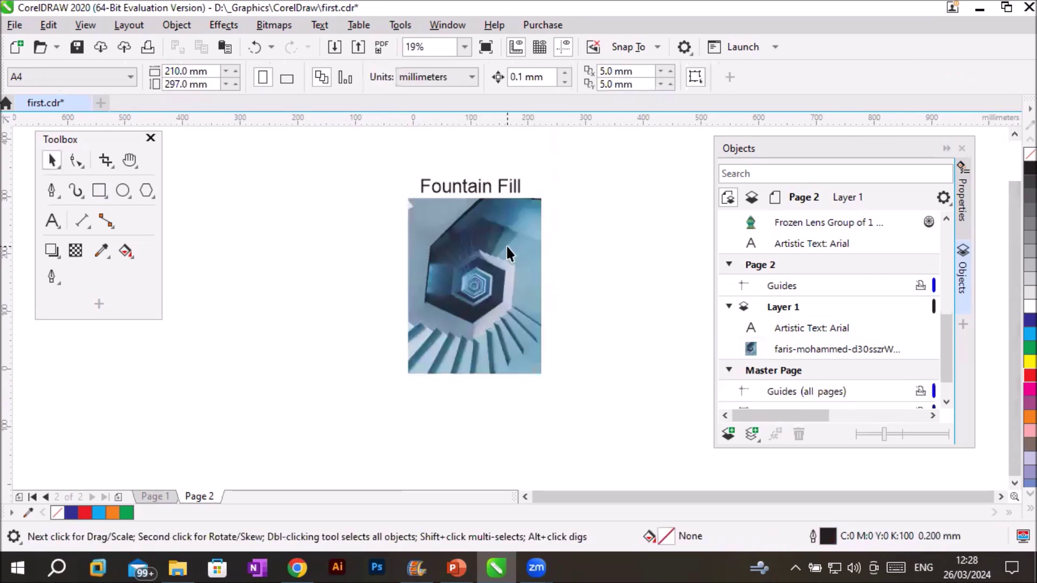
{"action": "left_click", "coordinate": [467, 271]}
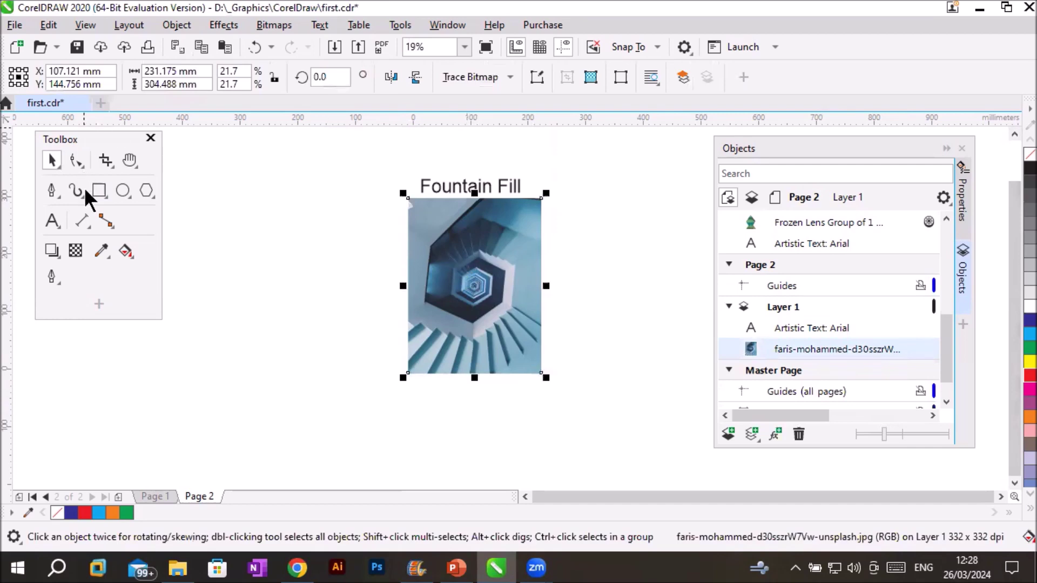
{"action": "left_click", "coordinate": [69, 248]}
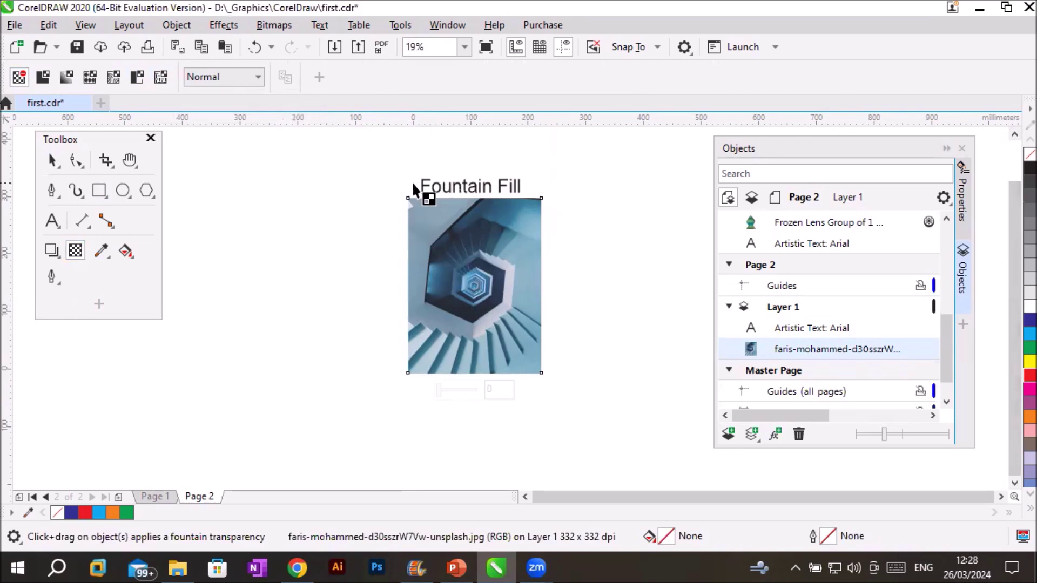
{"action": "left_click", "coordinate": [52, 160]}
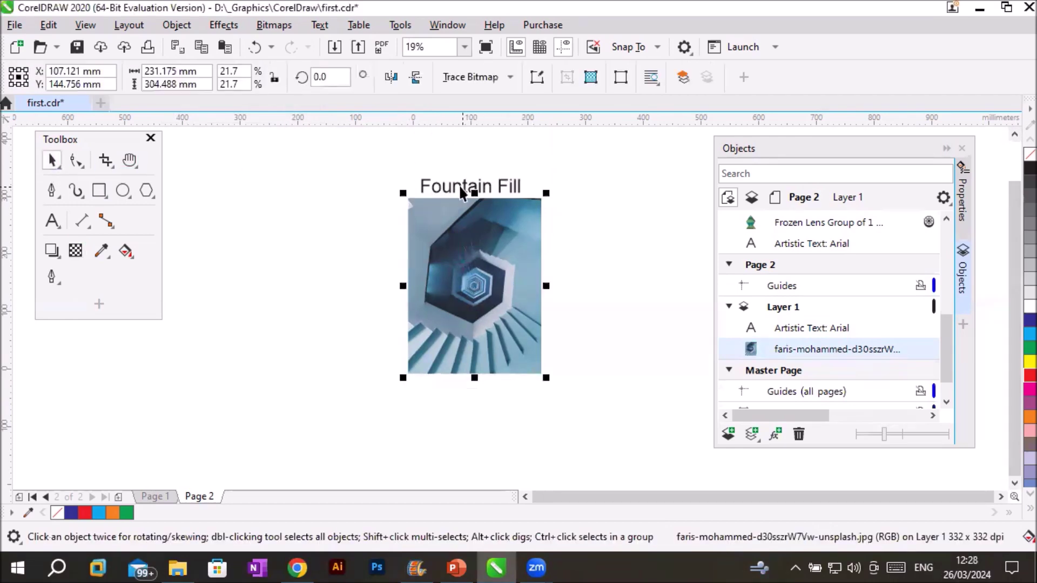
- Move the Fountain Fill text higher above the photo, add a vertically mirrored copy directly beneath it, and make the copy bold
{"action": "left_click_drag", "start_coordinate": [458, 184], "coordinate": [480, 160]}
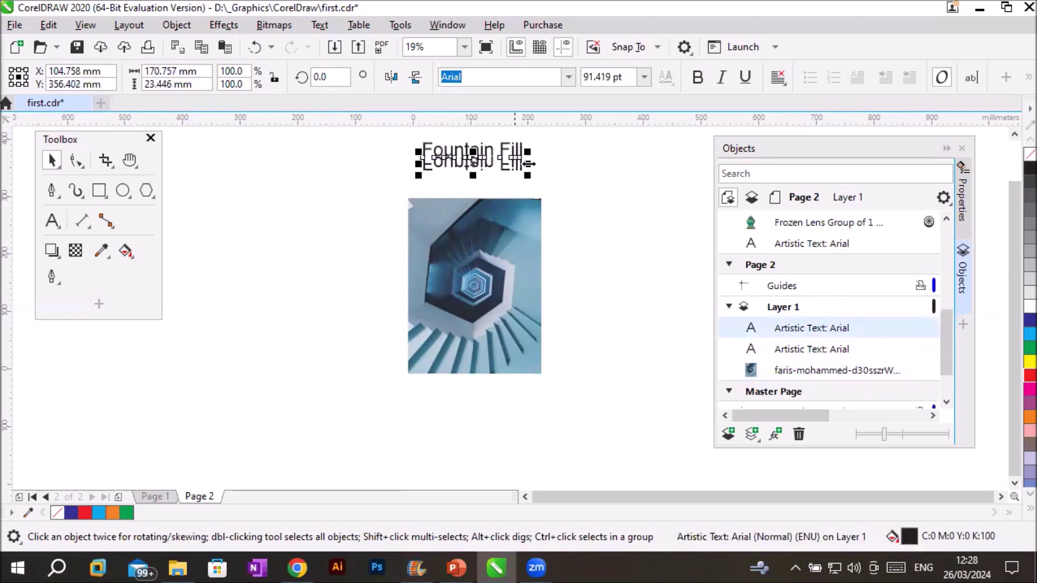
{"action": "left_click", "coordinate": [698, 77]}
{"action": "scroll", "coordinate": [549, 138], "scroll_direction": "up", "scroll_amount": 1}
{"action": "scroll", "coordinate": [524, 144], "scroll_direction": "up", "scroll_amount": 1}
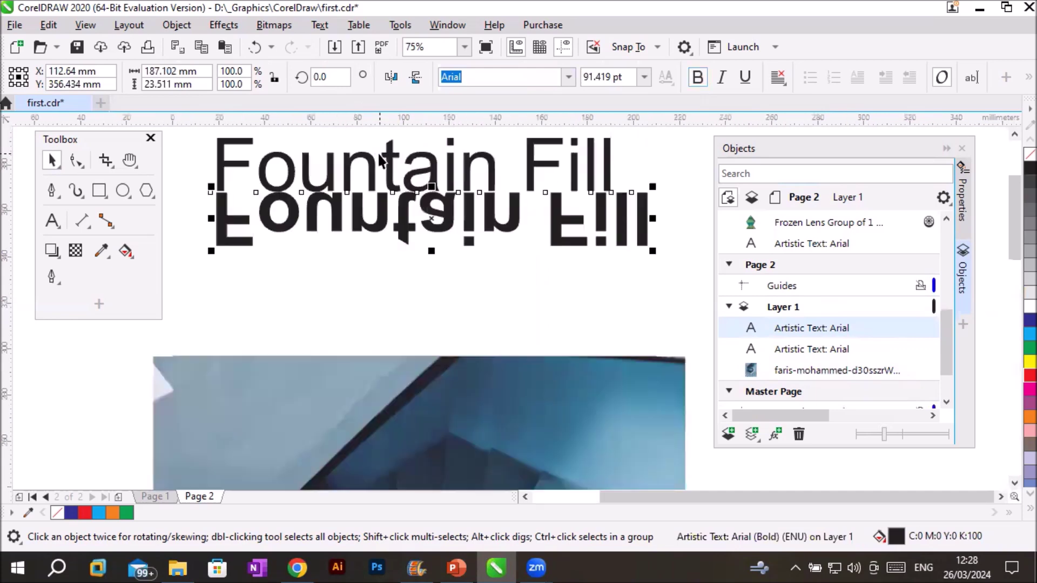
- Try texture, two-color, bitmap, vector and fountain transparencies on the mirrored text, ending with a uniform transparency of 50
{"action": "left_click", "coordinate": [73, 250]}
{"action": "left_click", "coordinate": [158, 77]}
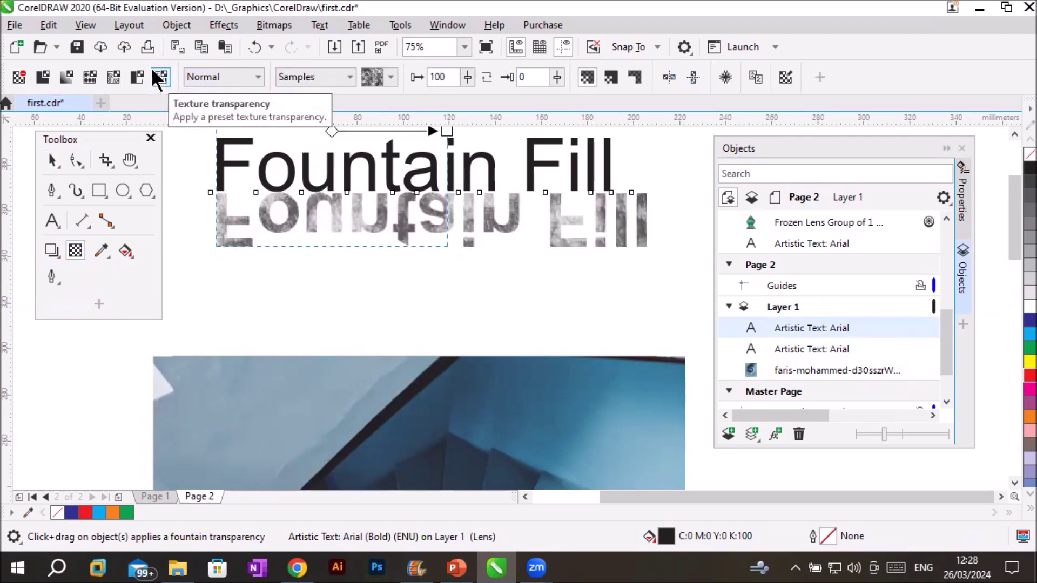
{"action": "left_click", "coordinate": [137, 77]}
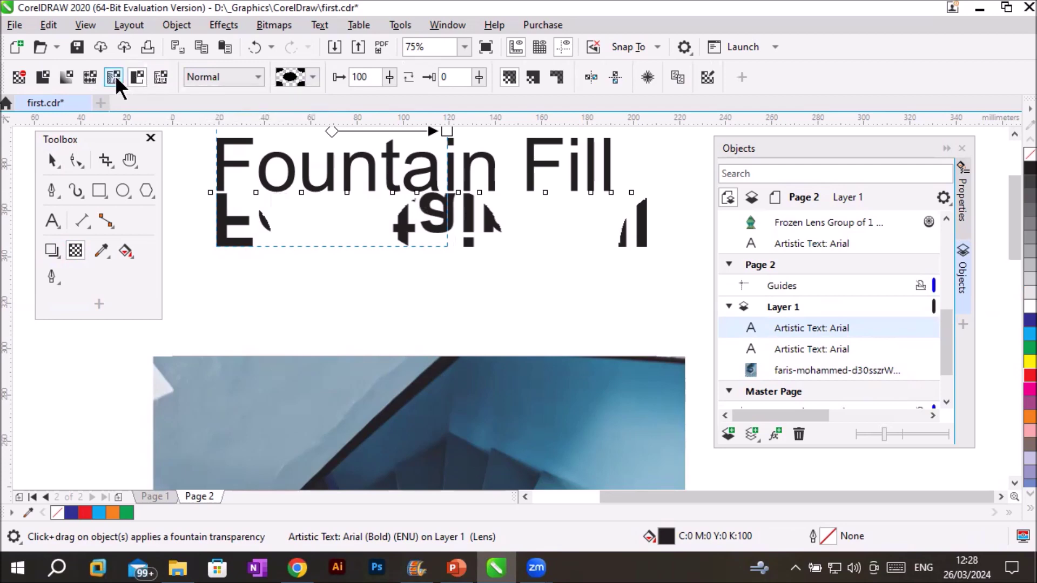
{"action": "left_click", "coordinate": [115, 78]}
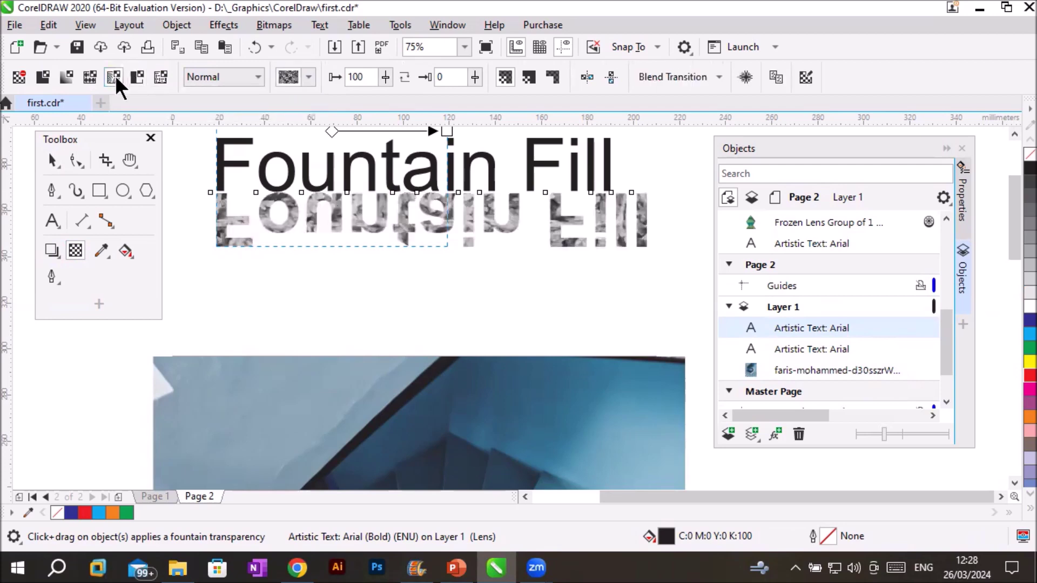
{"action": "left_click", "coordinate": [89, 78]}
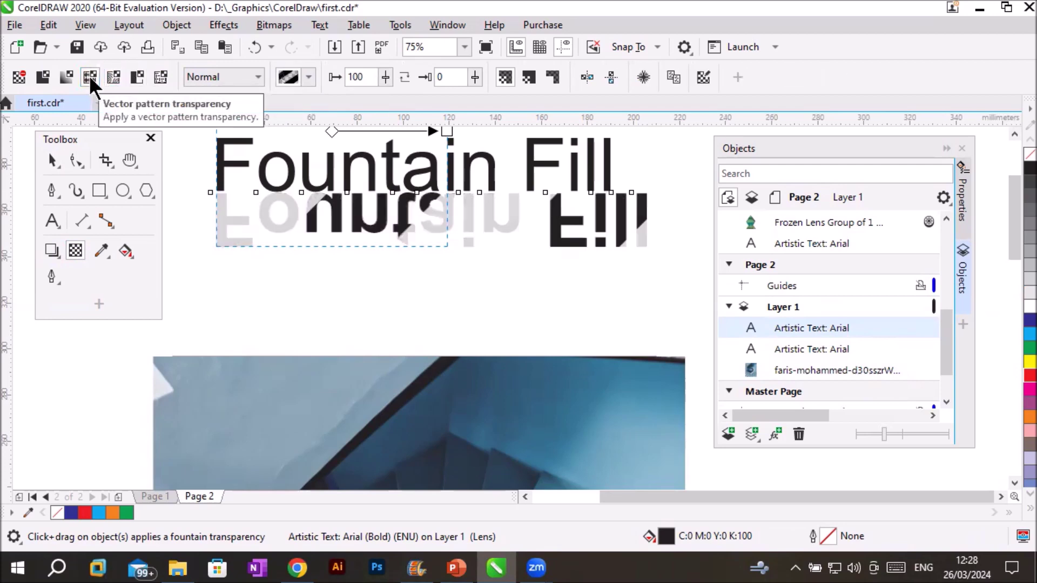
{"action": "left_click", "coordinate": [67, 79]}
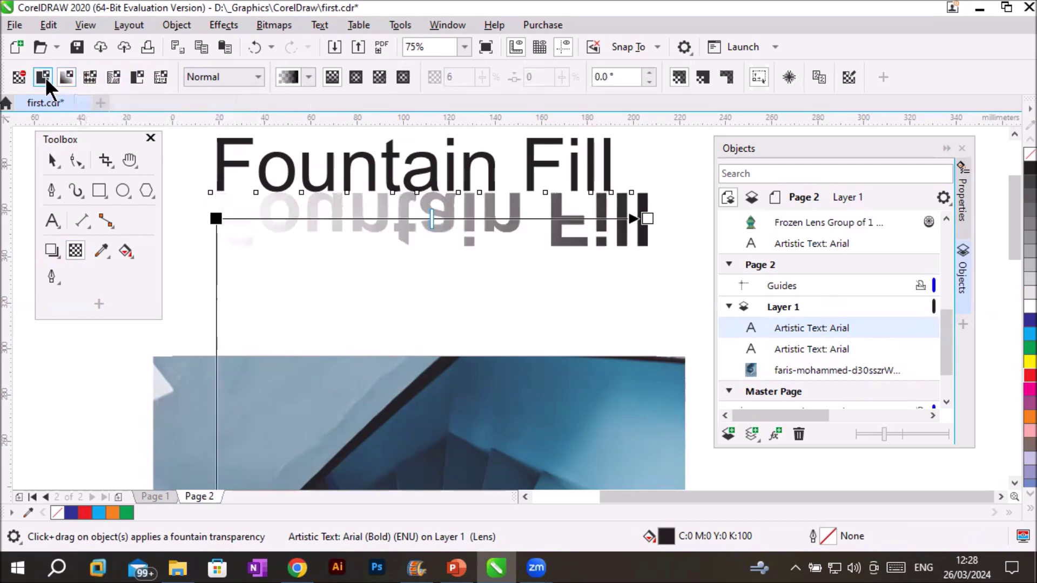
{"action": "left_click", "coordinate": [45, 76]}
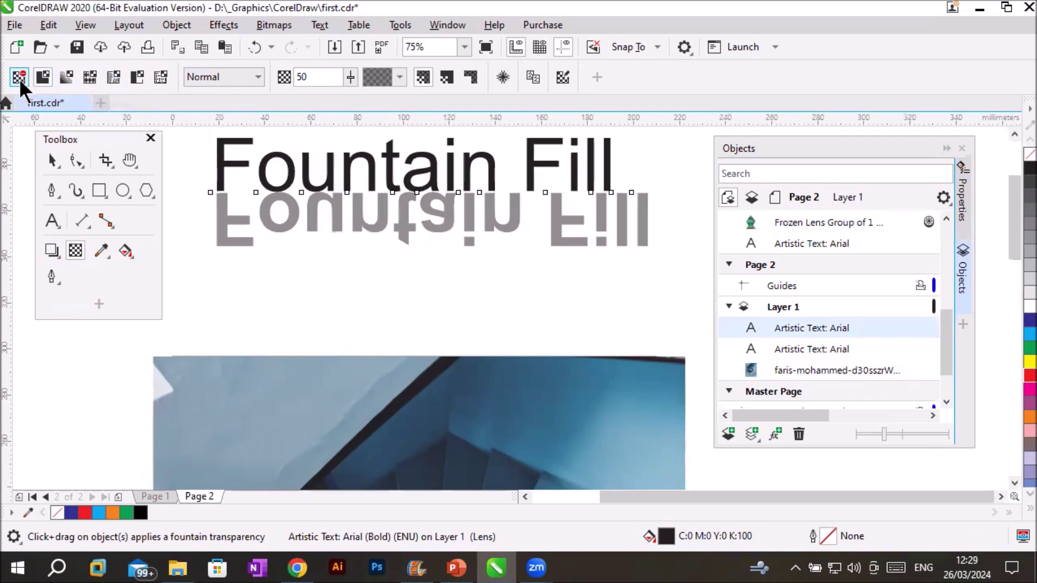
- Replace the mirrored text's uniform transparency with a fountain transparency, shifting its midpoint close to the start node and flipping the skew handle above the text
{"action": "left_click", "coordinate": [19, 78]}
{"action": "left_click", "coordinate": [66, 76]}
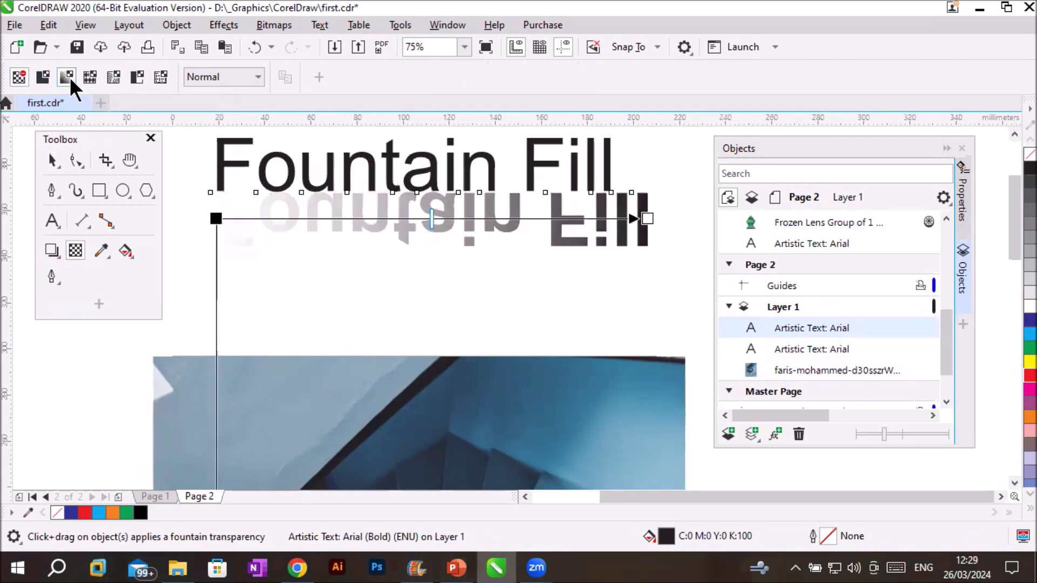
{"action": "scroll", "coordinate": [386, 216], "scroll_direction": "down", "scroll_amount": 2}
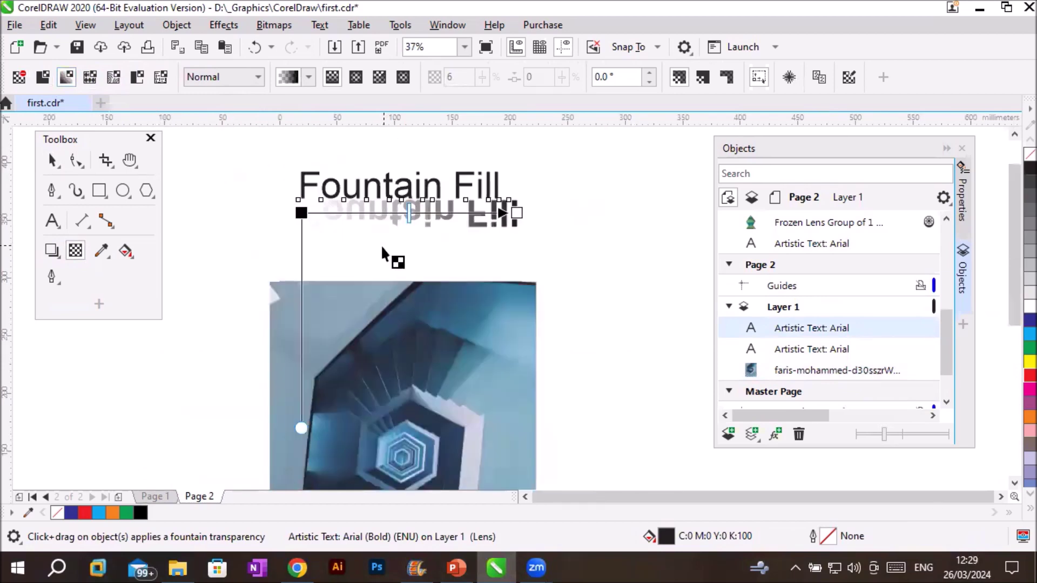
{"action": "left_click_drag", "start_coordinate": [408, 214], "coordinate": [321, 214]}
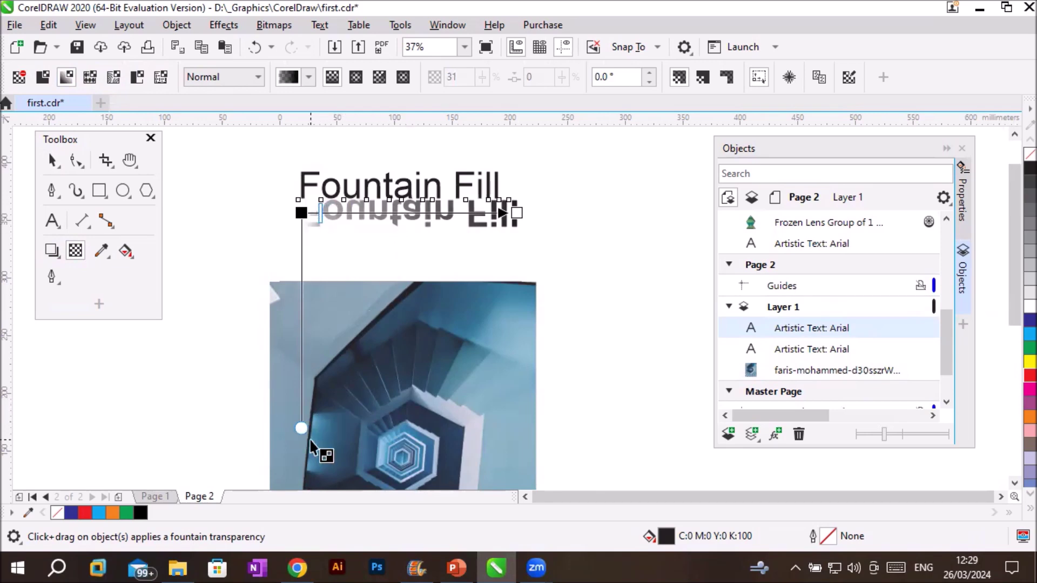
{"action": "left_click_drag", "start_coordinate": [301, 428], "coordinate": [298, 142]}
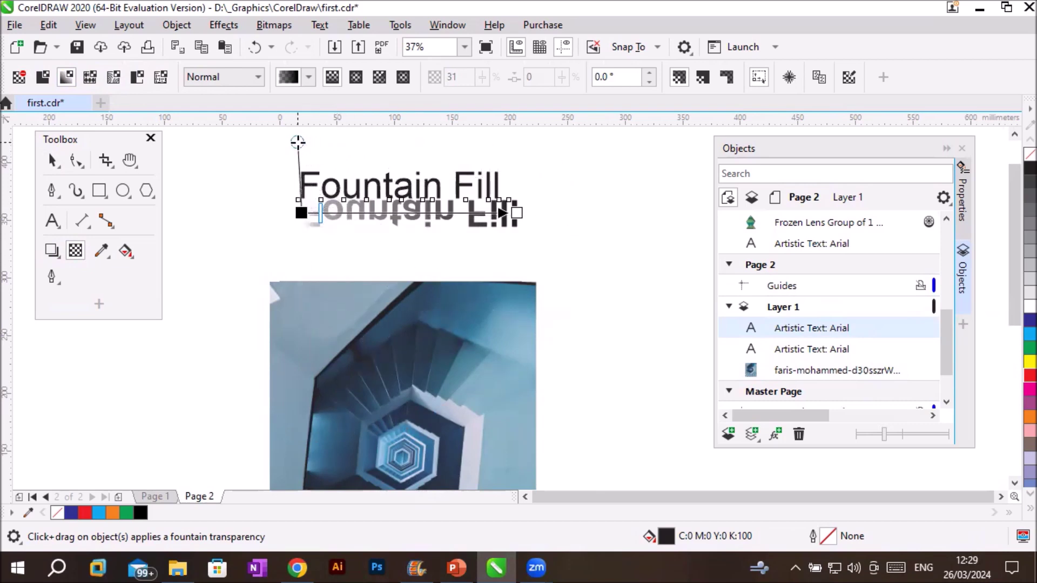
{"action": "scroll", "coordinate": [527, 213], "scroll_direction": "down", "scroll_amount": 2}
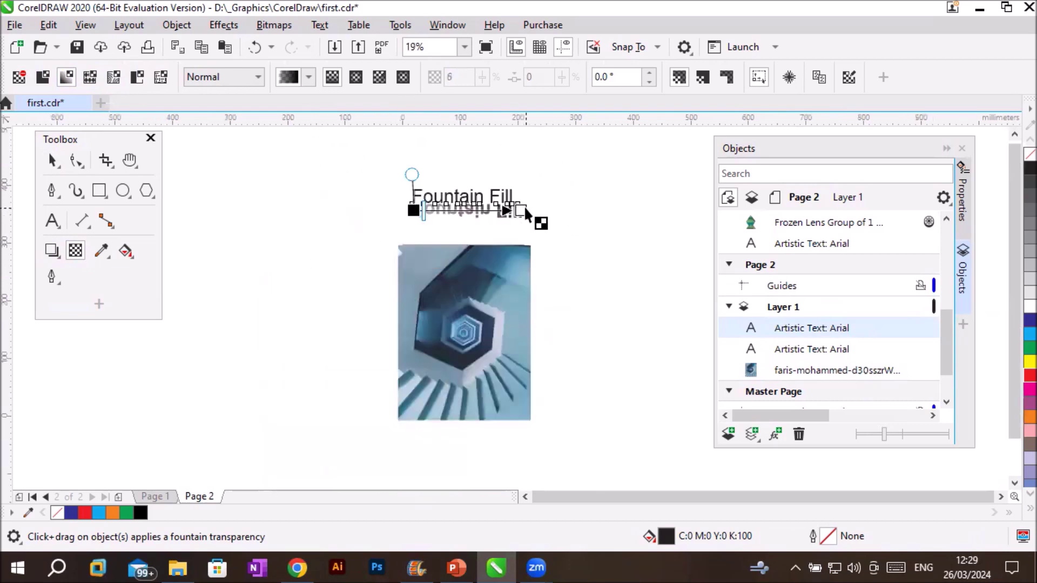
{"action": "scroll", "coordinate": [559, 221], "scroll_direction": "up", "scroll_amount": 2}
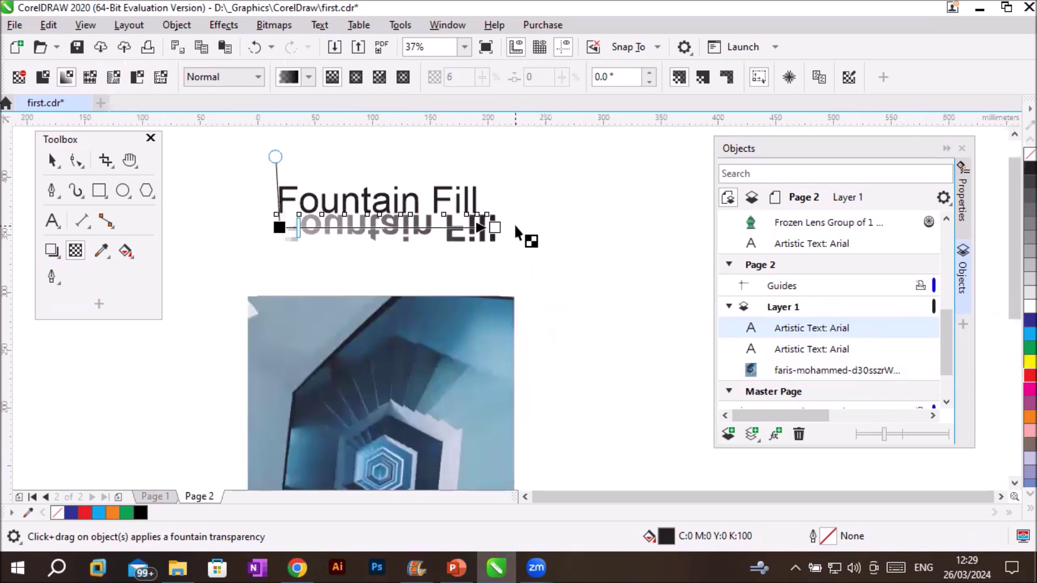
- Turn the fountain transparency to 90° with its start node just below the mirrored text, and set that node's transparency to 85
{"action": "left_click_drag", "start_coordinate": [493, 227], "coordinate": [279, 177]}
{"action": "scroll", "coordinate": [353, 243], "scroll_direction": "up", "scroll_amount": 4}
{"action": "scroll", "coordinate": [352, 243], "scroll_direction": "down", "scroll_amount": 4}
{"action": "left_click_drag", "start_coordinate": [280, 227], "coordinate": [280, 252]}
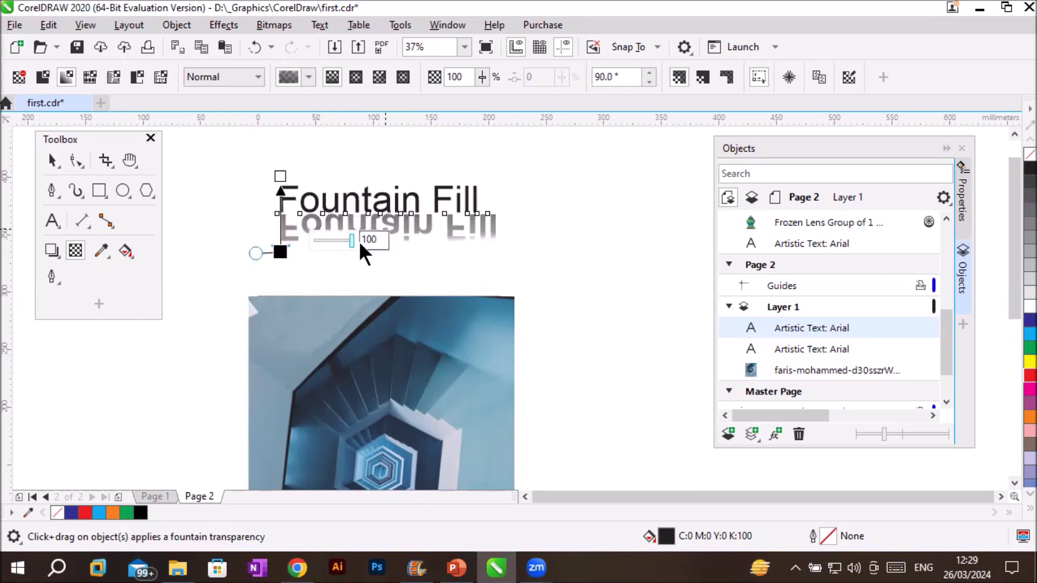
{"action": "mouse_move", "coordinate": [352, 241]}
{"action": "left_mouse_down"}
{"action": "mouse_move", "coordinate": [314, 238]}
{"action": "mouse_move", "coordinate": [347, 241]}
{"action": "left_mouse_up"}
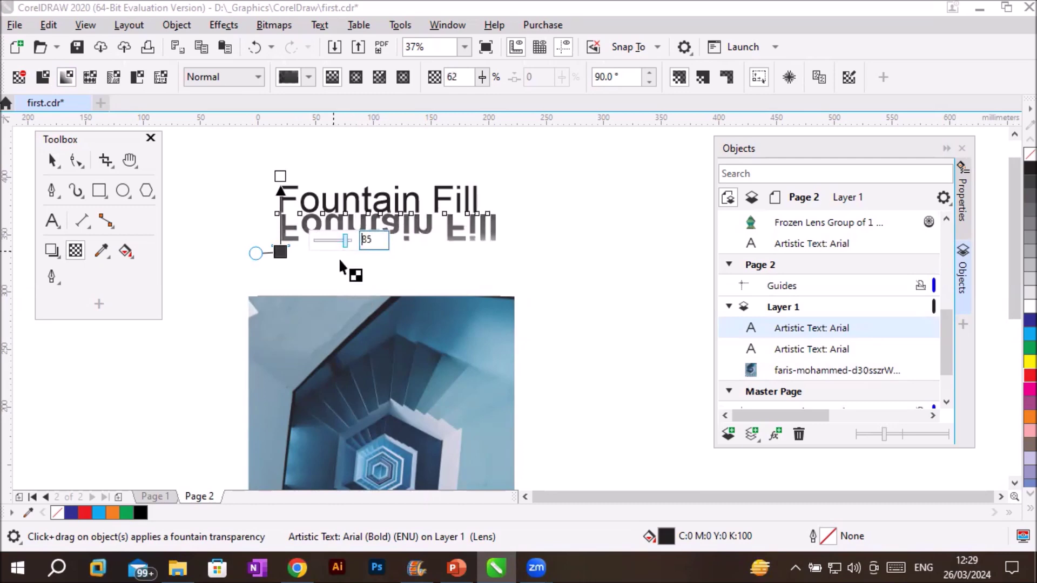
{"action": "left_click", "coordinate": [50, 160]}
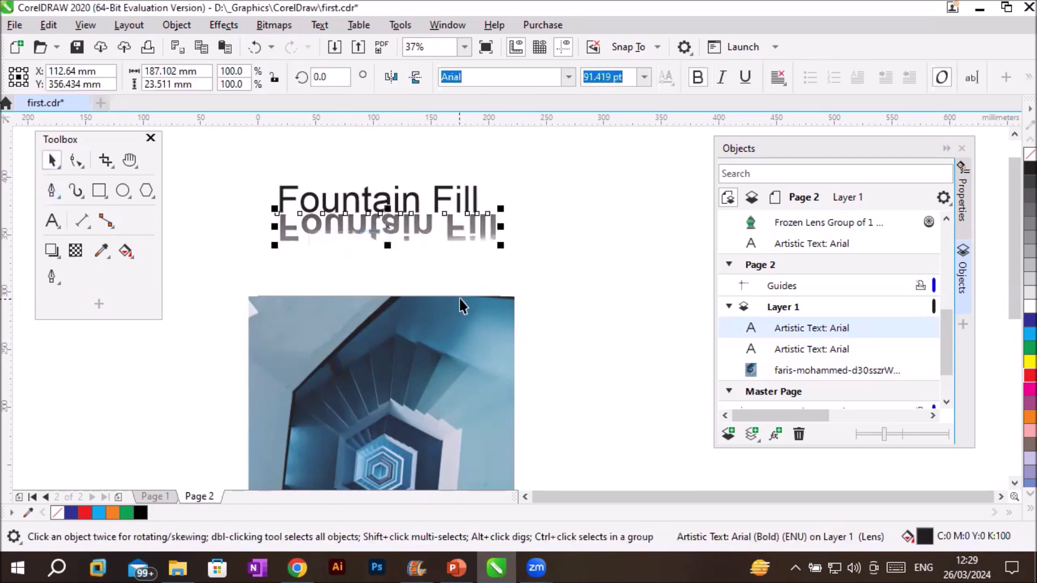
- Review the mirrored text's fountain transparency with the Transparency tool active, and switch to the Introduction to CorelDraw presentation in PowerPoint
{"action": "left_click", "coordinate": [76, 250]}
{"action": "scroll", "coordinate": [347, 303], "scroll_direction": "down", "scroll_amount": 2}
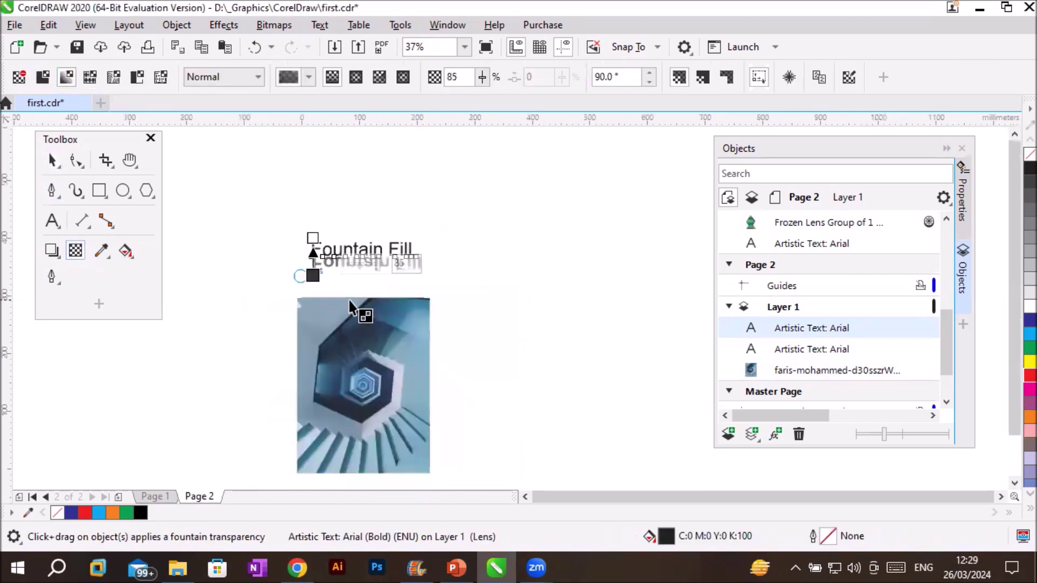
{"action": "scroll", "coordinate": [361, 451], "scroll_direction": "up", "scroll_amount": 2}
{"action": "scroll", "coordinate": [357, 447], "scroll_direction": "down", "scroll_amount": 2}
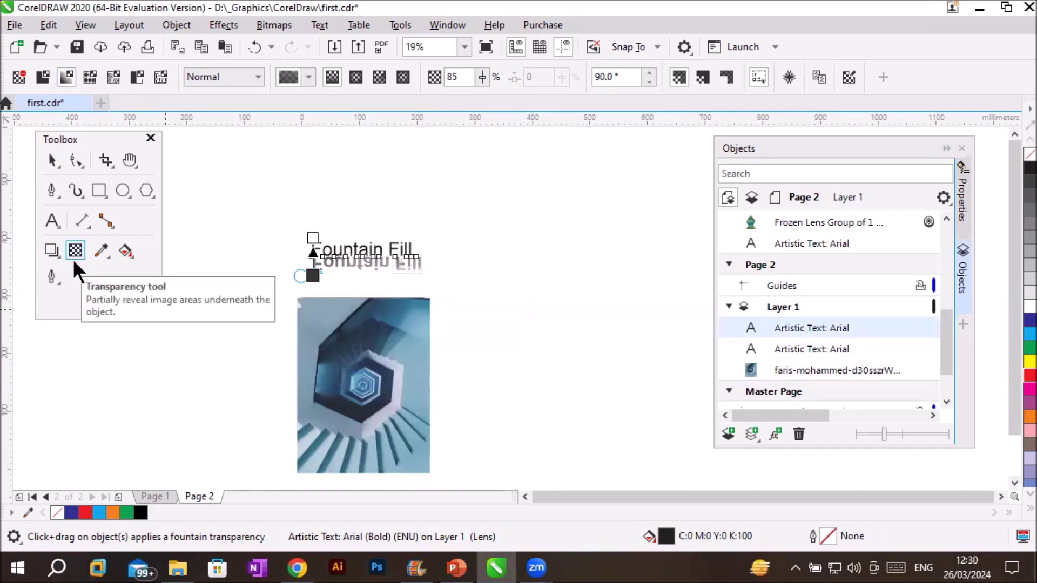
{"action": "mouse_move", "coordinate": [457, 568]}
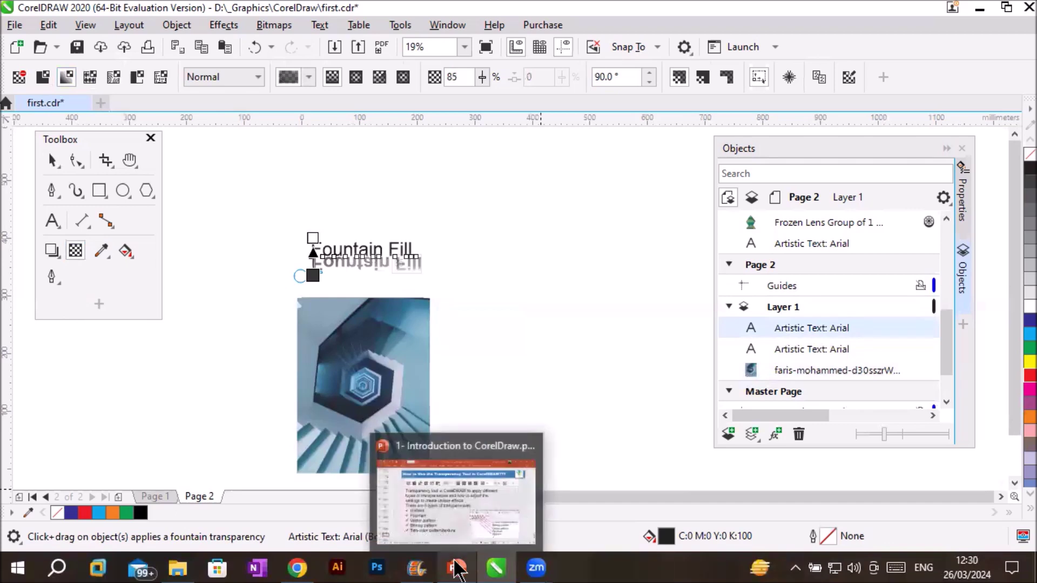
{"action": "left_click", "coordinate": [458, 568]}
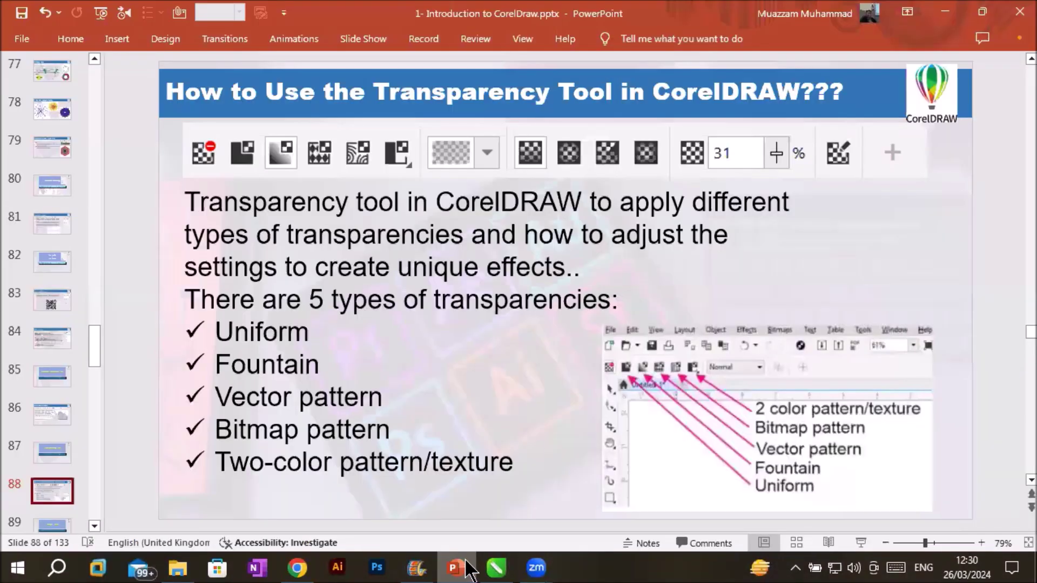